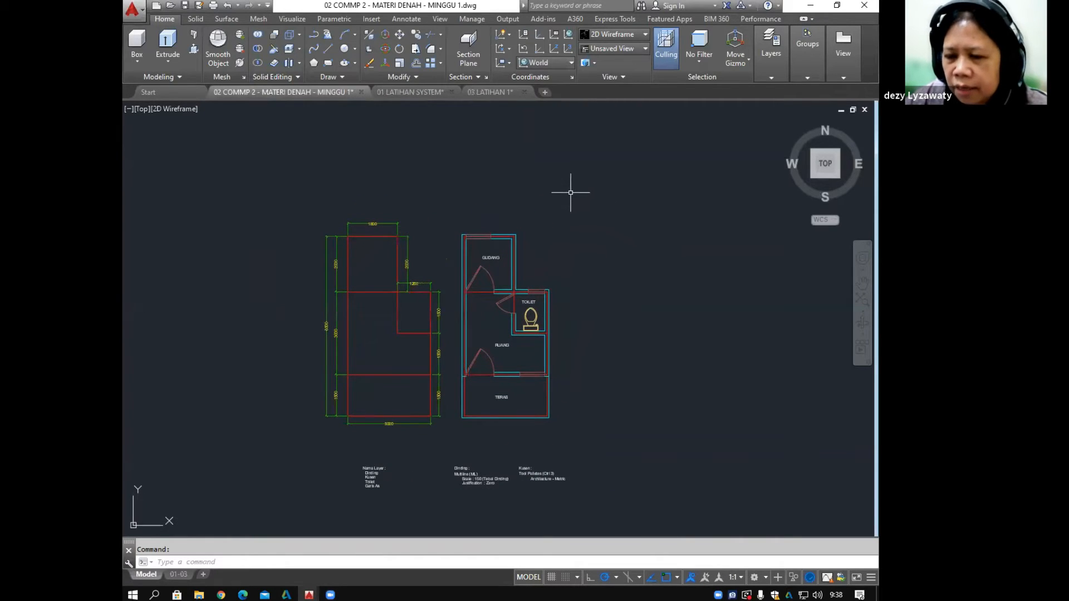
Step: Switch to the 03 LATIHAN 1 drawing and look over its floor plans
left_click(498, 92)
mouse_move(563, 227)
middle_mouse_down()
mouse_move(508, 203)
mouse_move(535, 200)
middle_mouse_up()
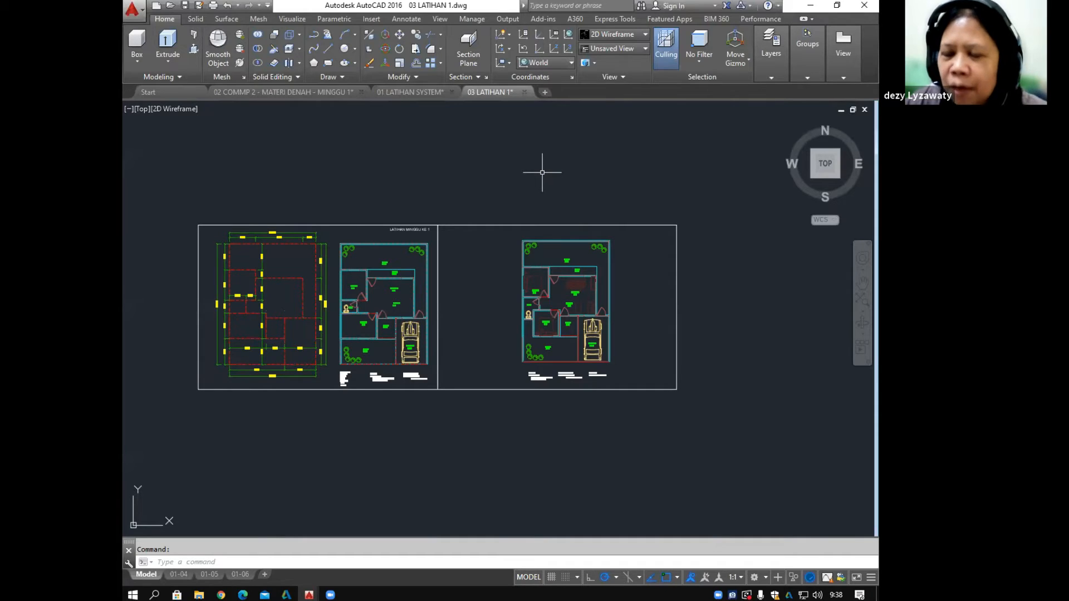
middle_click_drag(518, 191, 522, 195)
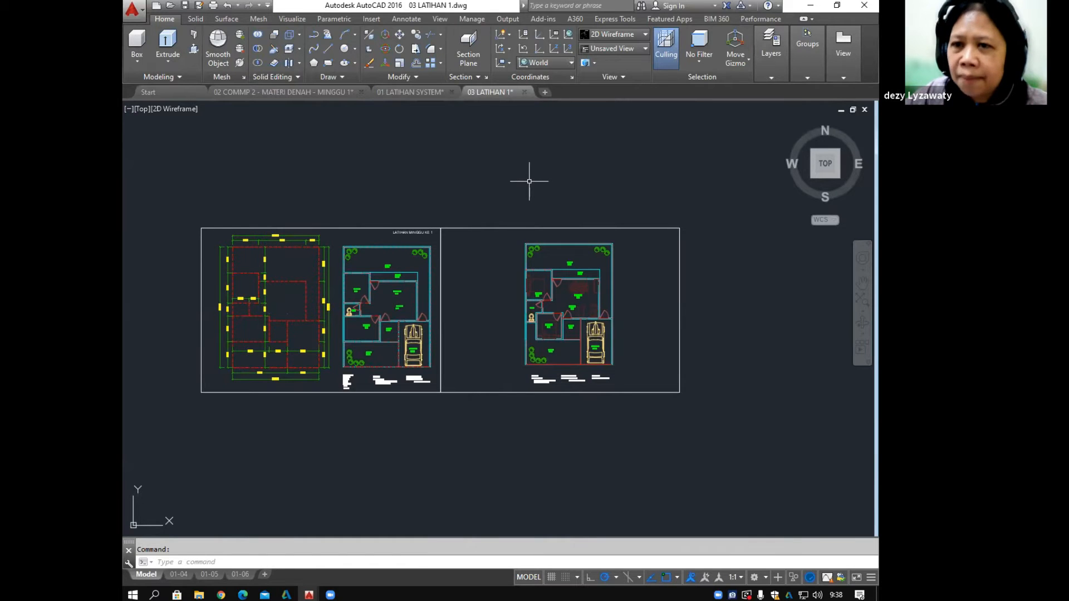
middle_click_drag(518, 243, 527, 251)
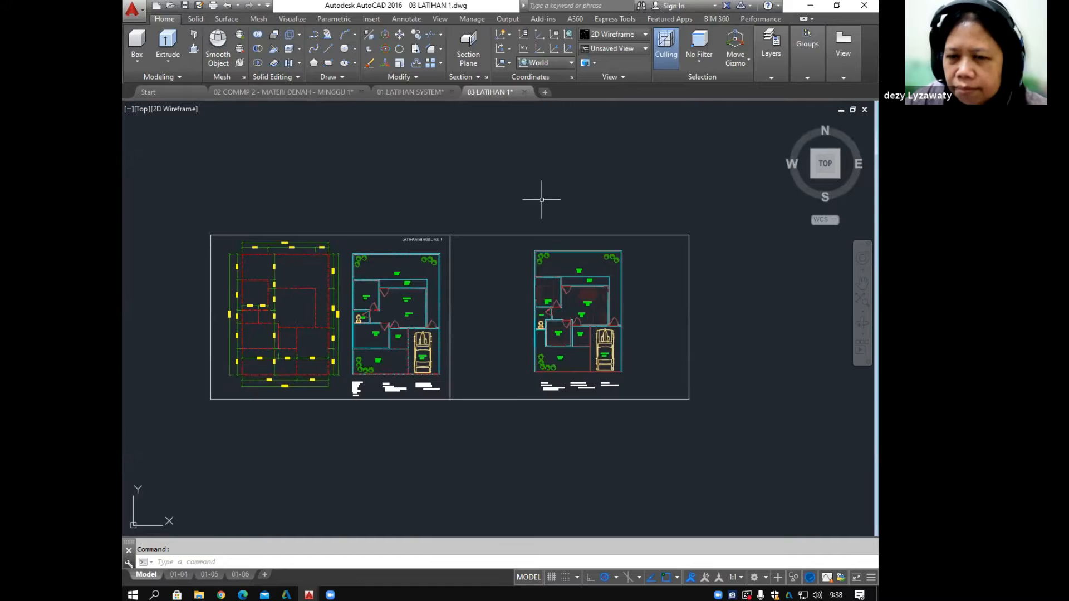
mouse_move(532, 199)
middle_mouse_down()
mouse_move(523, 199)
mouse_move(544, 206)
middle_mouse_up()
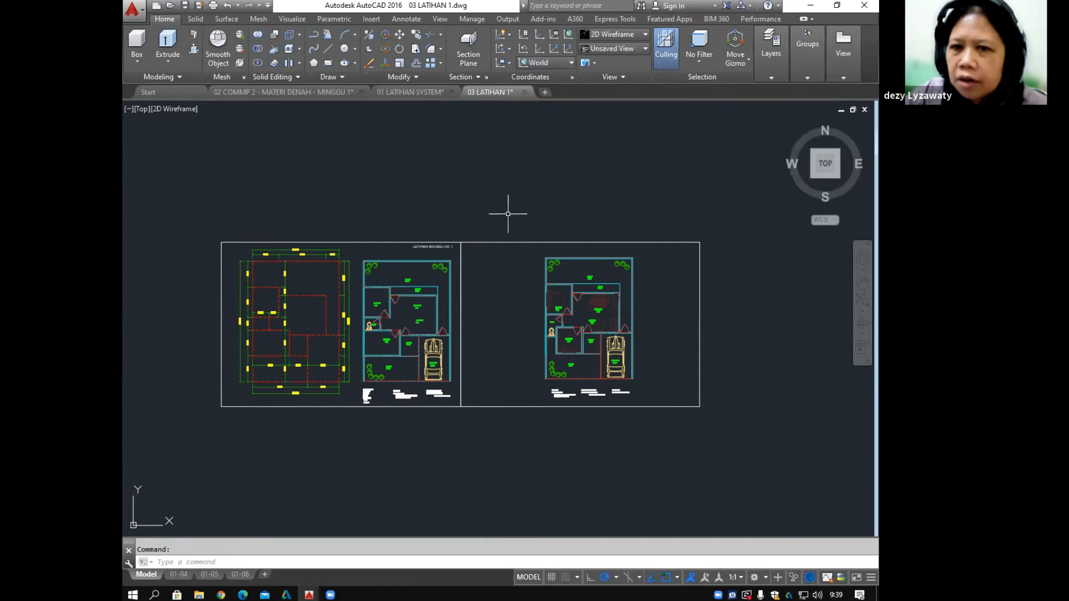
middle_click_drag(454, 229, 429, 226)
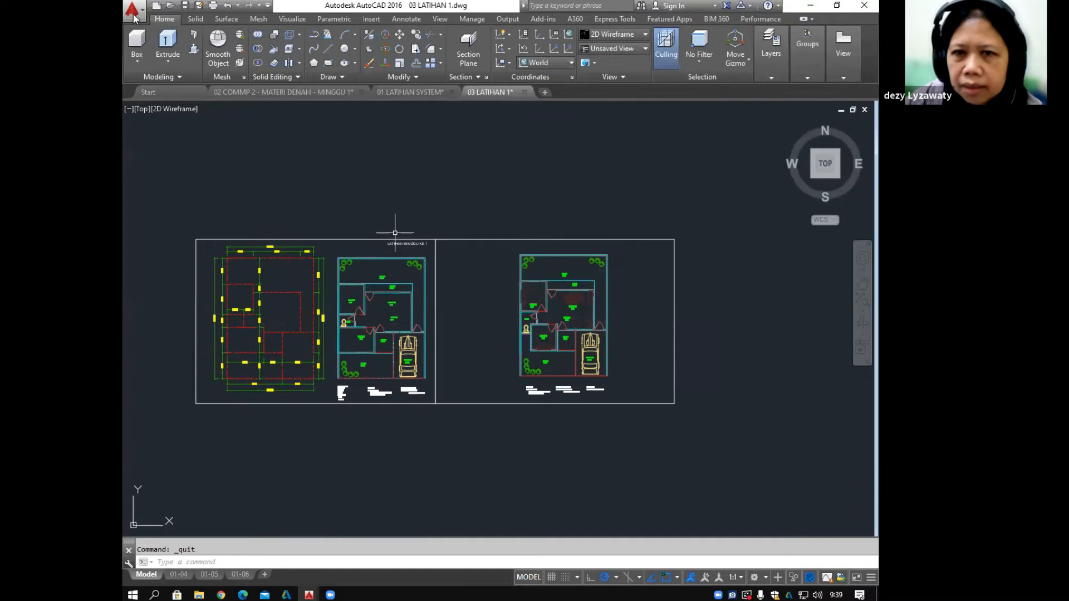
Step: Create a new drawing from the acad drawing template (*.dwt)
left_click(132, 10)
left_click(173, 82)
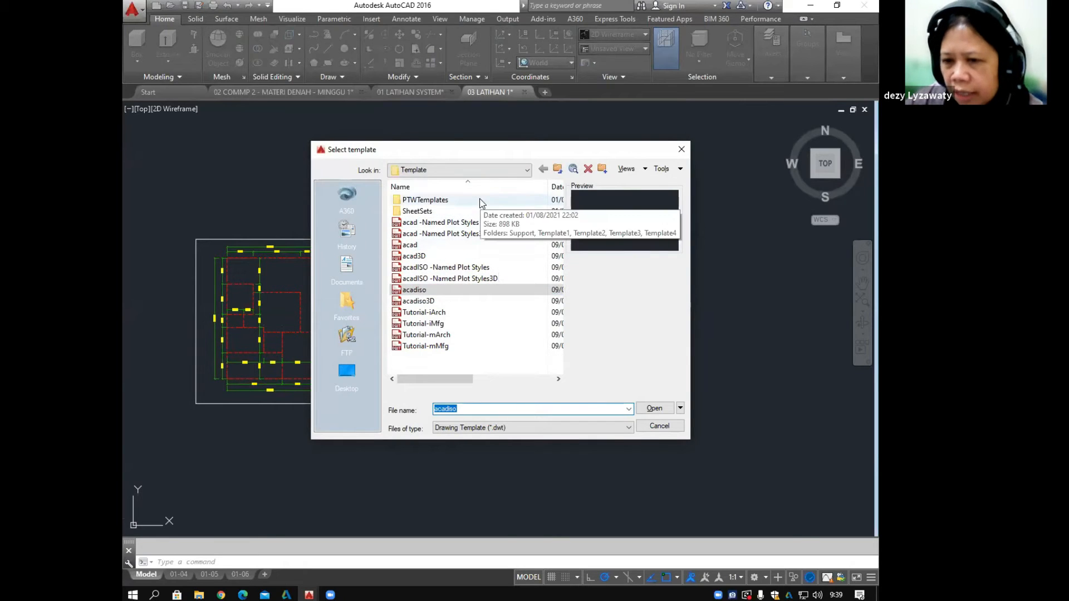
left_click(474, 245)
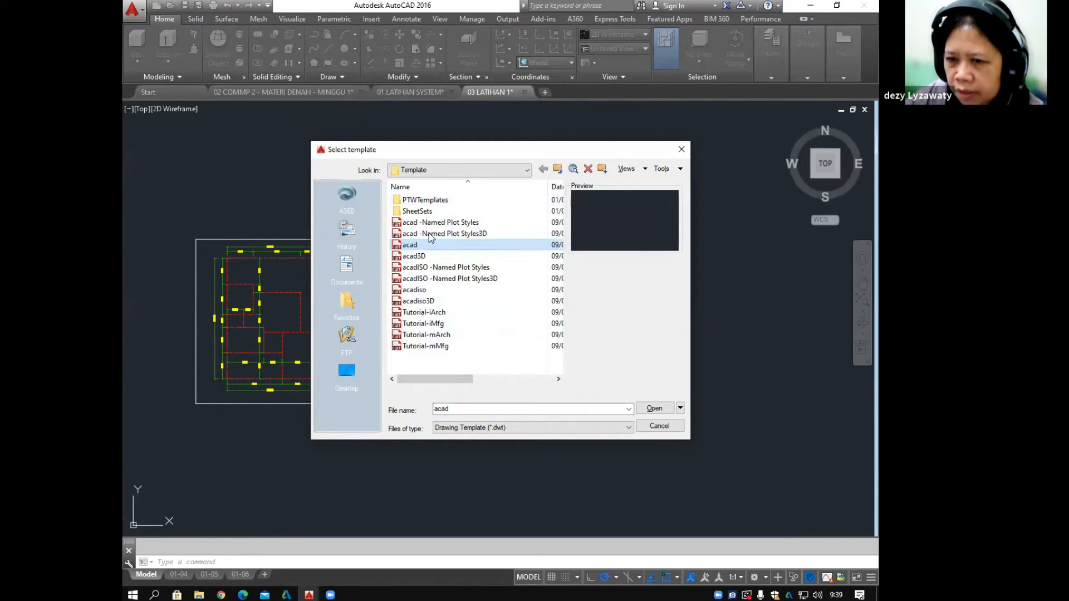
left_click(605, 429)
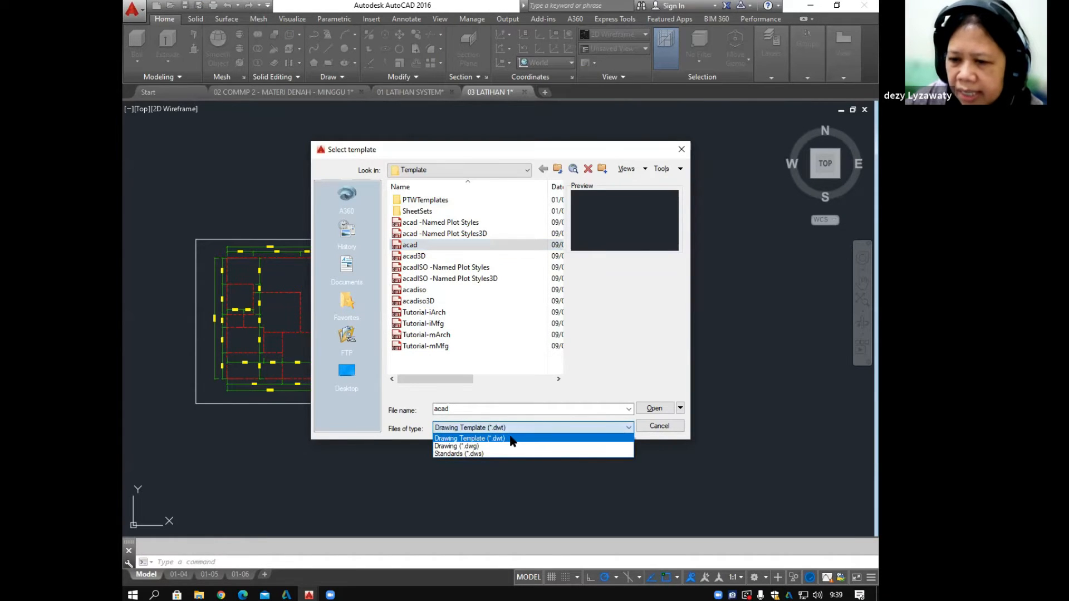
left_click(512, 441)
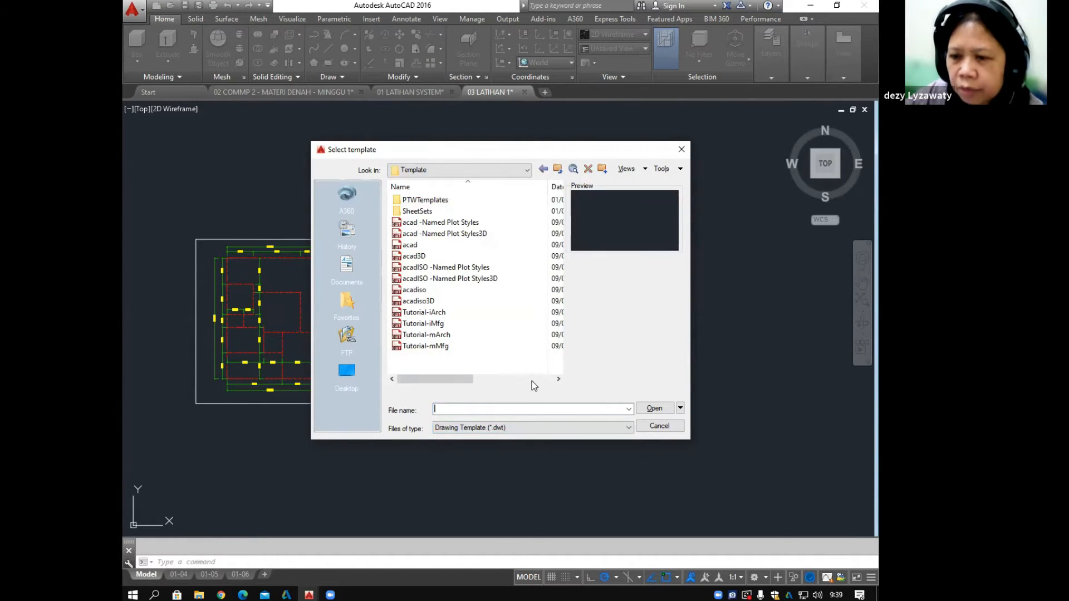
left_click(414, 248)
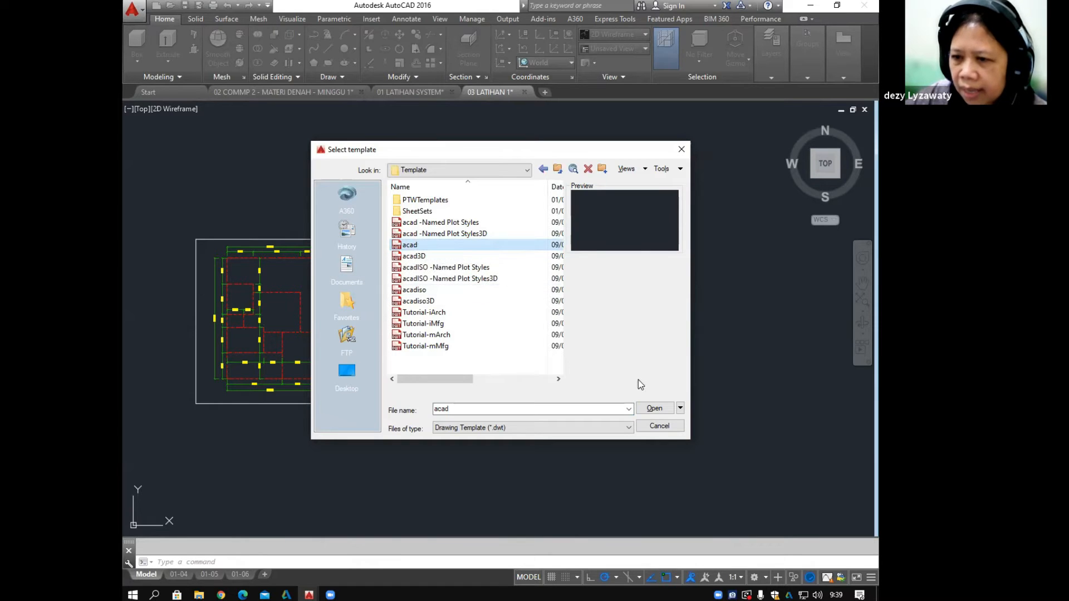
left_click(656, 408)
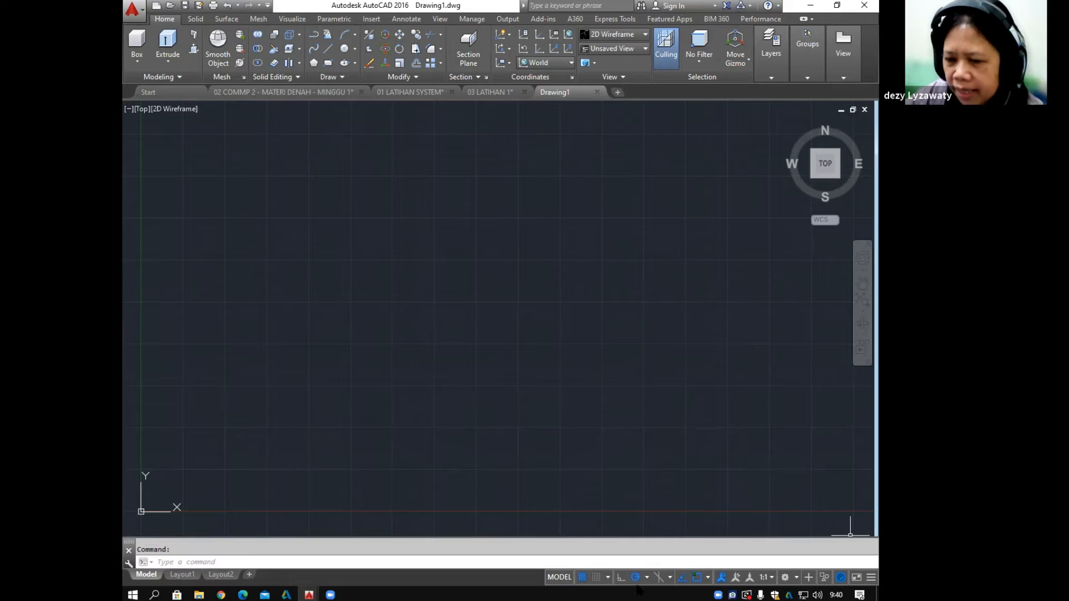
Step: Change the workspace to Drafting & Annotation and close the Design Feed palette
left_click(797, 579)
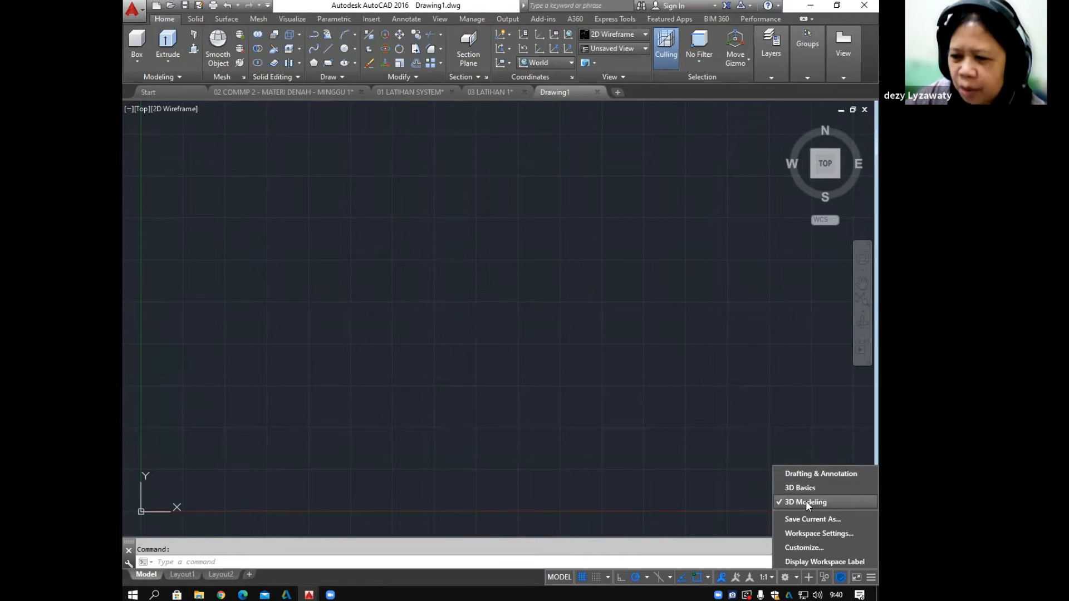
left_click(824, 474)
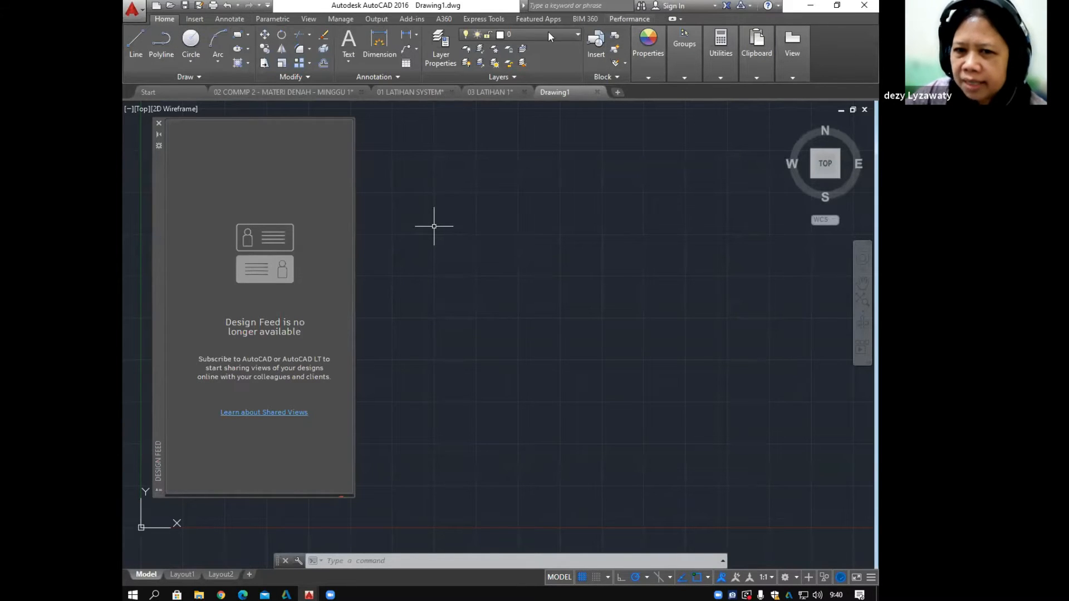
left_click(159, 123)
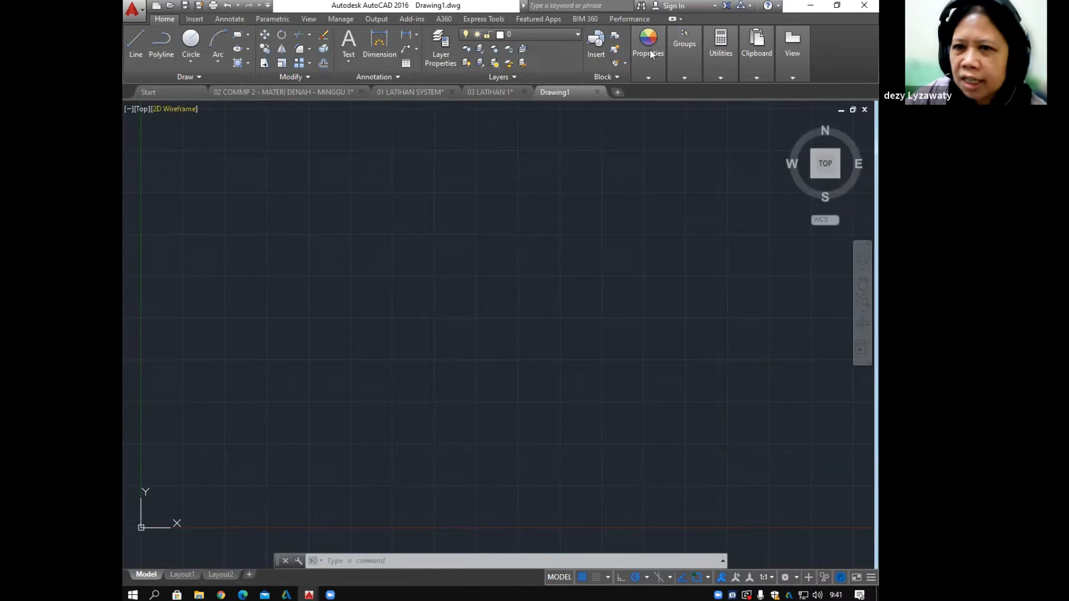
Step: Display the classic menu bar and look through the drawing commands it offers
left_click(268, 7)
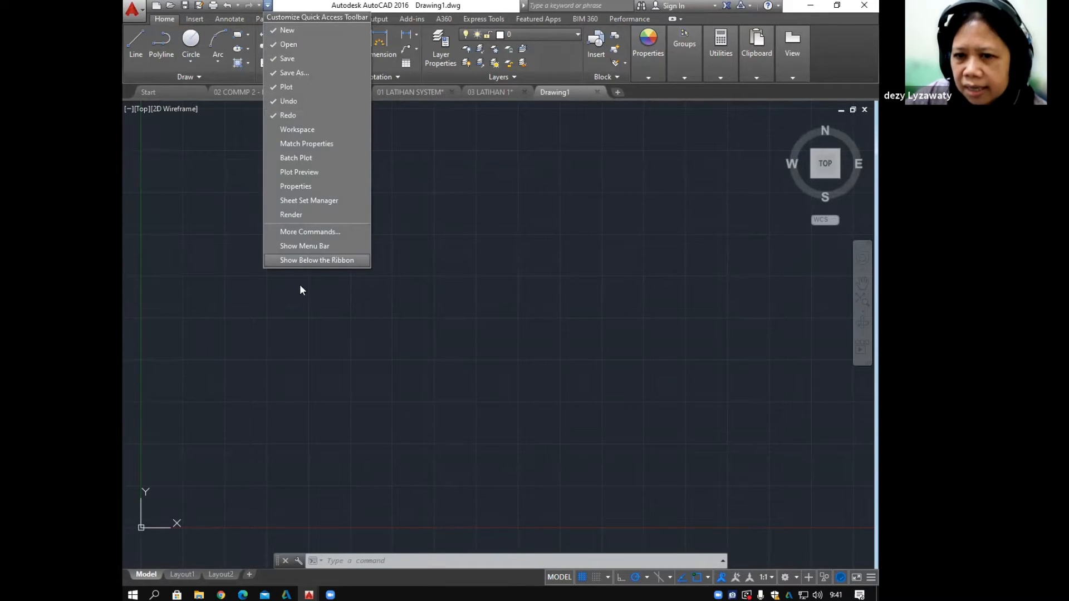
left_click(315, 246)
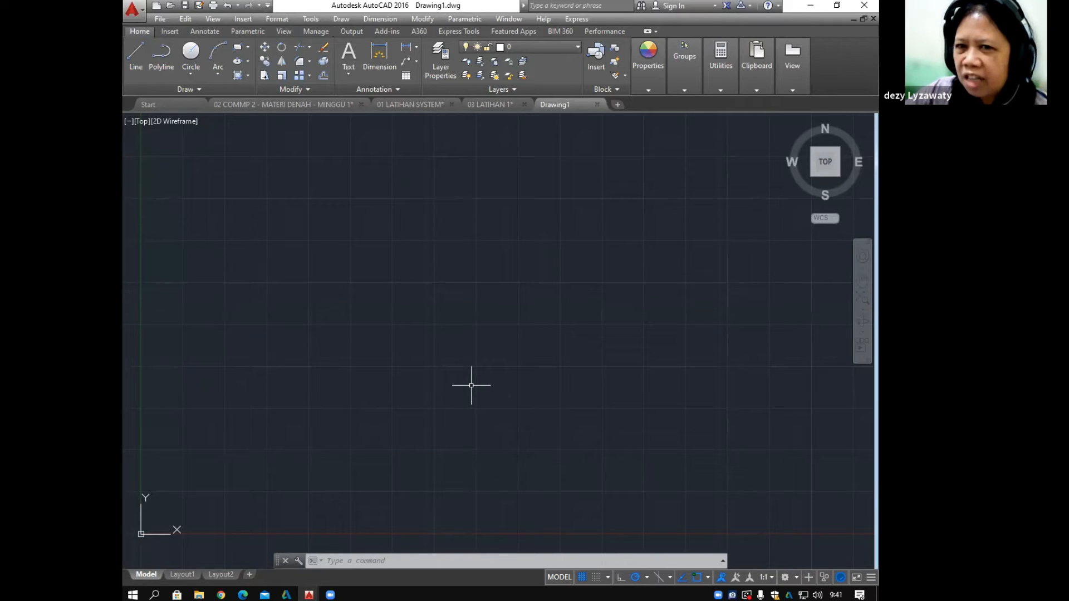
left_click(342, 20)
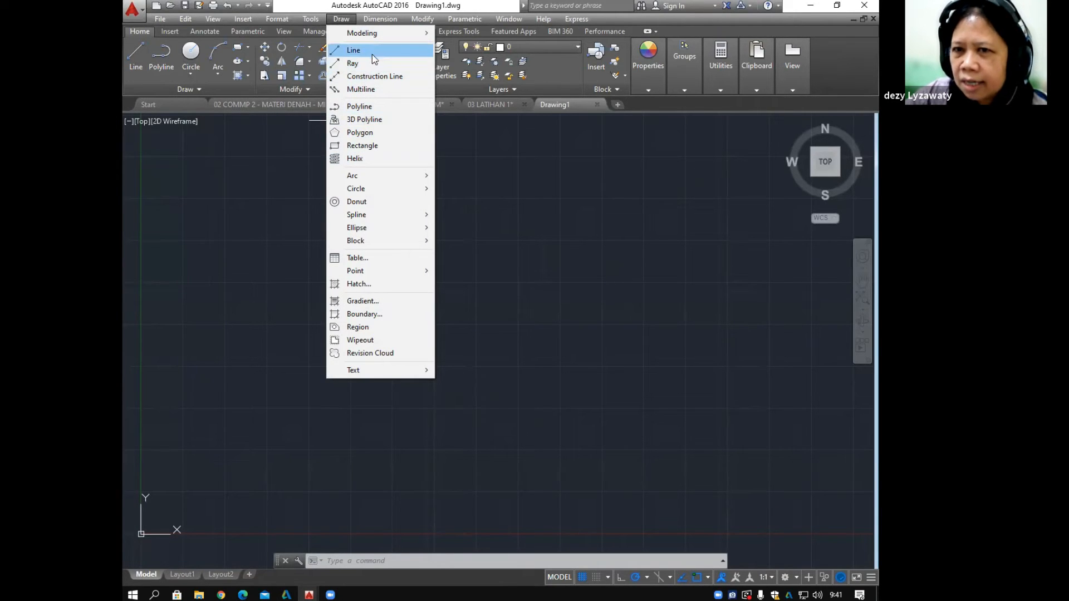
left_click(466, 138)
left_click(427, 171)
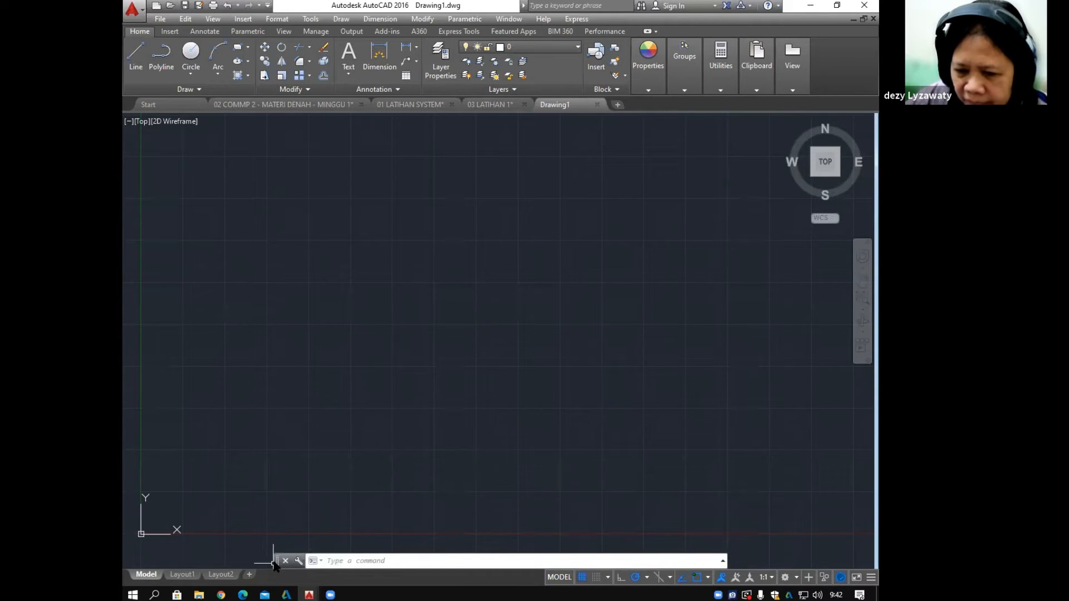
Step: Dock the floating command line beneath the drawing area
left_click_drag(276, 563, 200, 554)
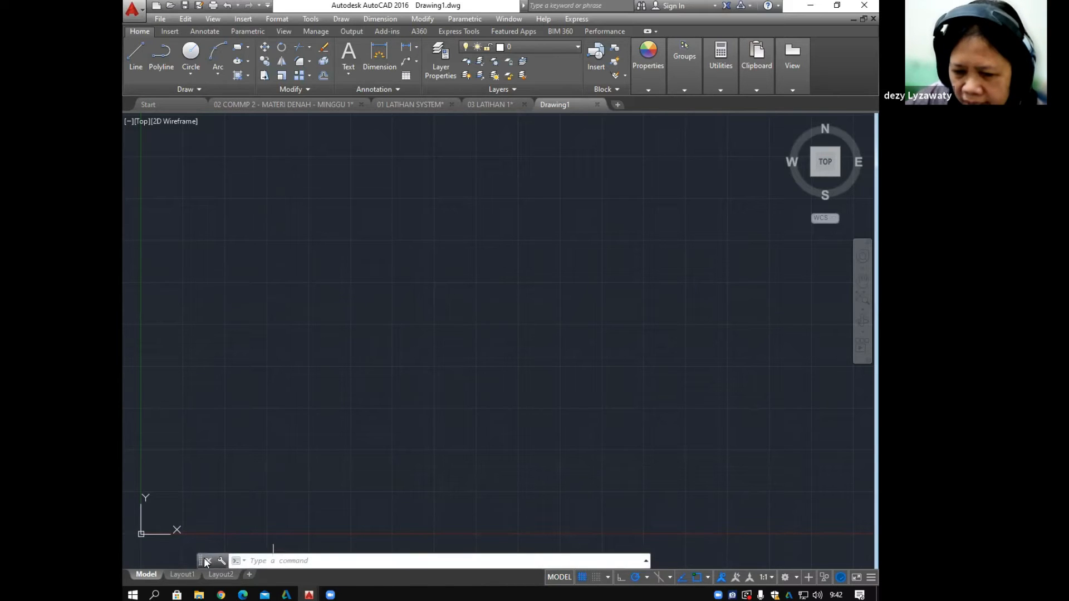
left_click_drag(200, 561, 184, 589)
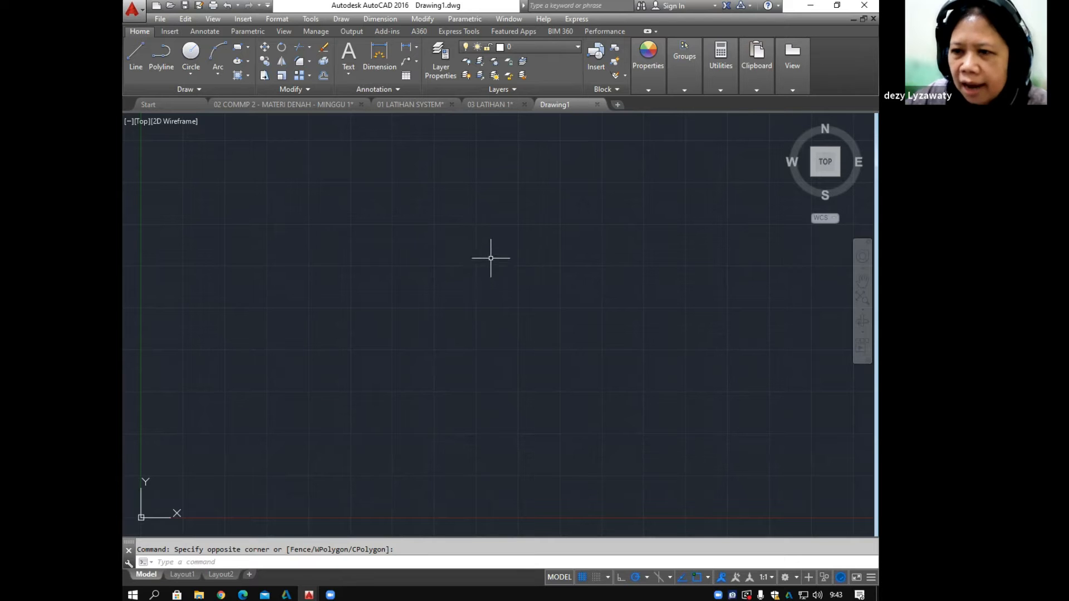
Step: Open the Drawing Units settings and move the dialog to a clear spot over the drawing
mouse_move(489, 255)
middle_mouse_down()
mouse_move(477, 228)
mouse_move(475, 262)
mouse_move(485, 260)
mouse_move(470, 245)
mouse_move(475, 256)
middle_mouse_up()
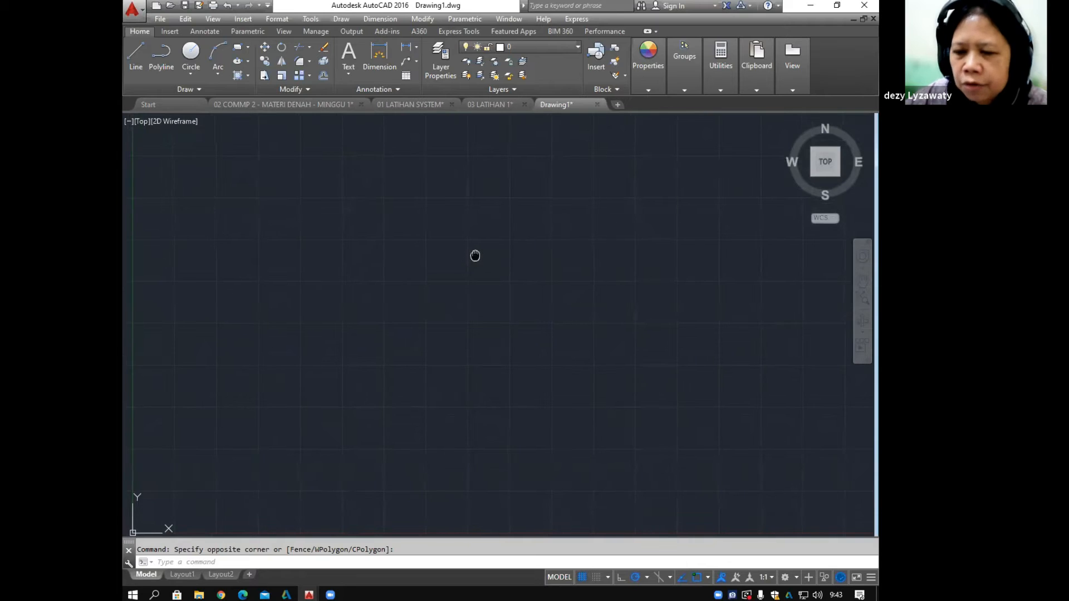
left_click(277, 20)
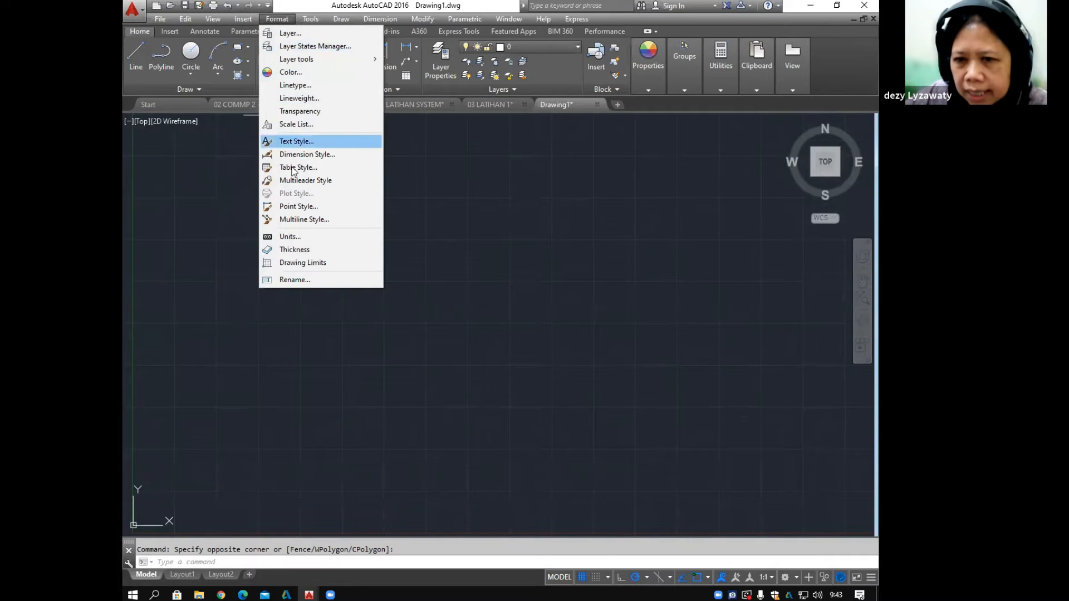
left_click(304, 238)
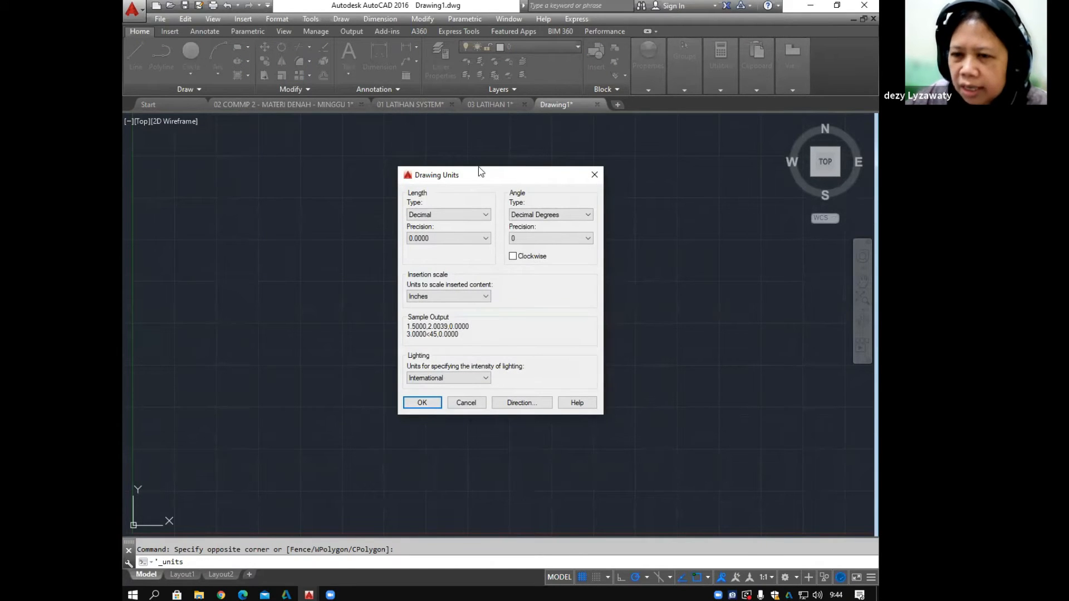
left_click_drag(479, 167, 430, 157)
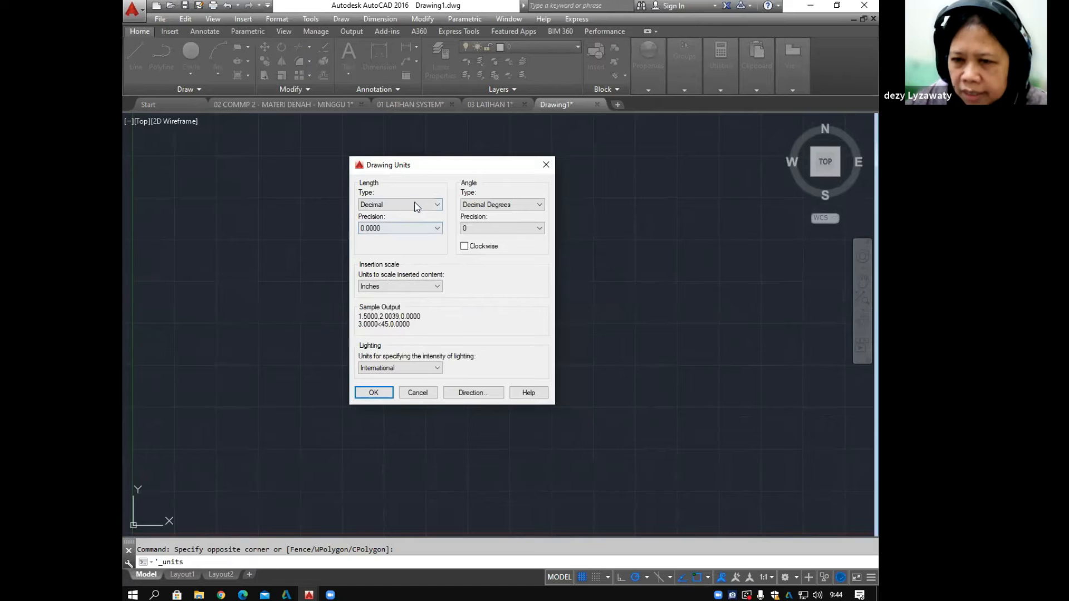
Step: Try a length precision of 0 and return it to 0.0000, comparing the sample output for both
left_click(372, 230)
left_click(373, 240)
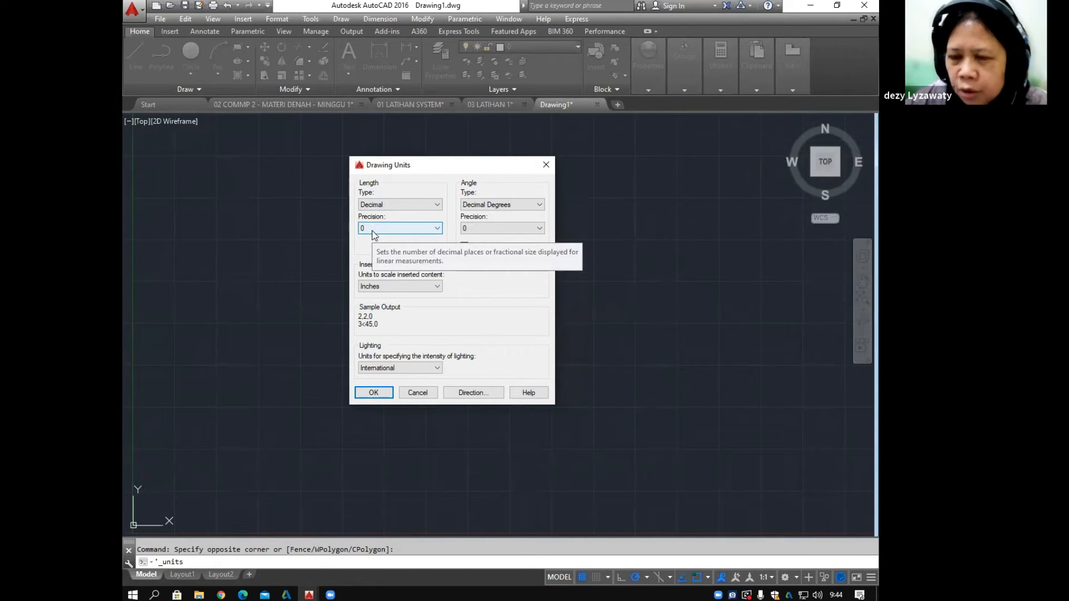
left_click(372, 230)
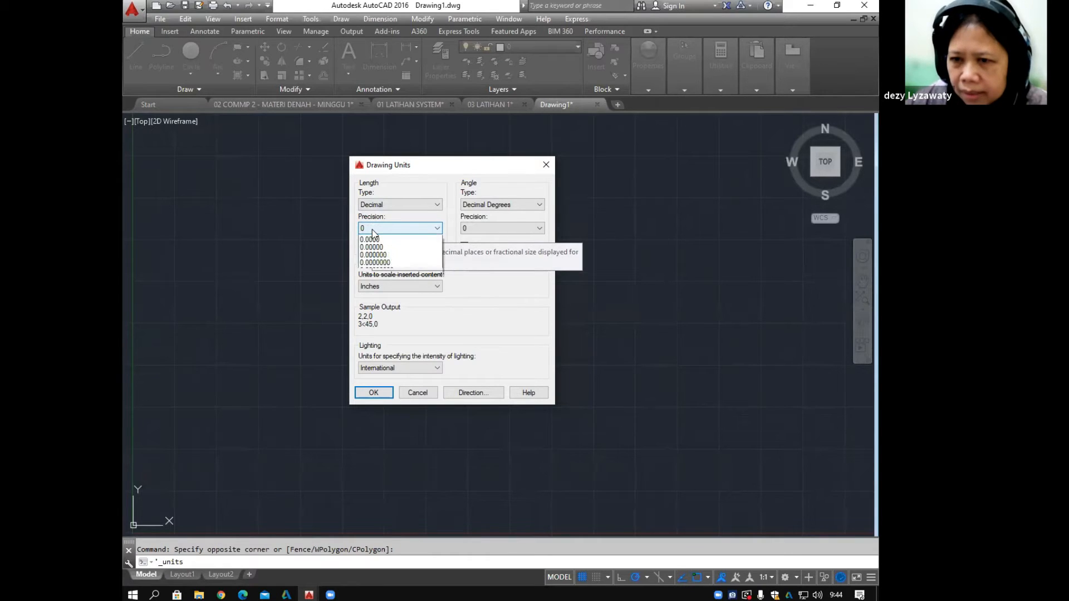
left_click(372, 270)
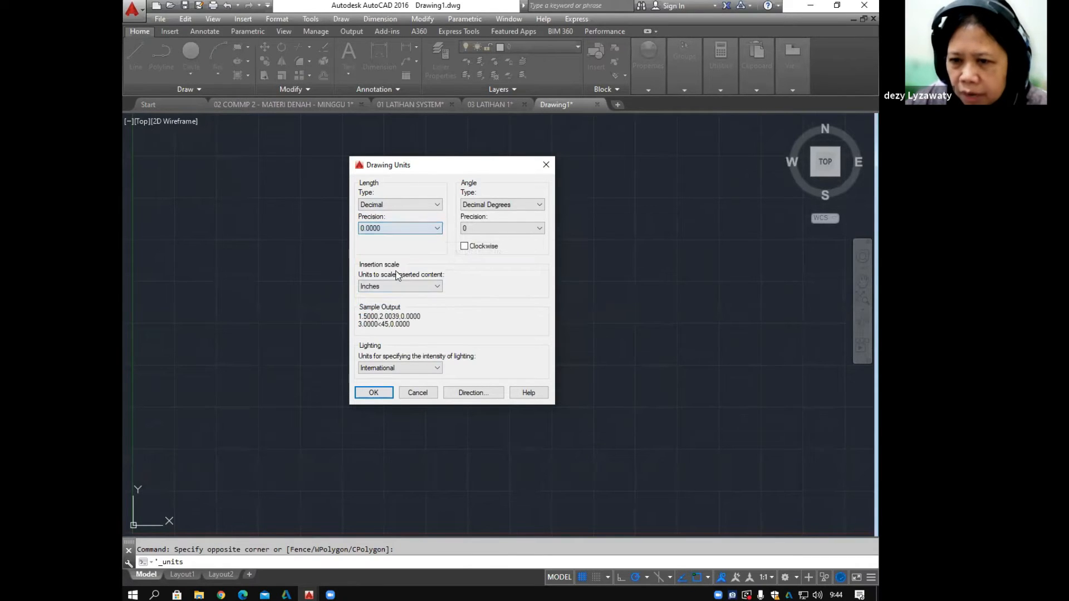
left_click(371, 228)
left_click(378, 239)
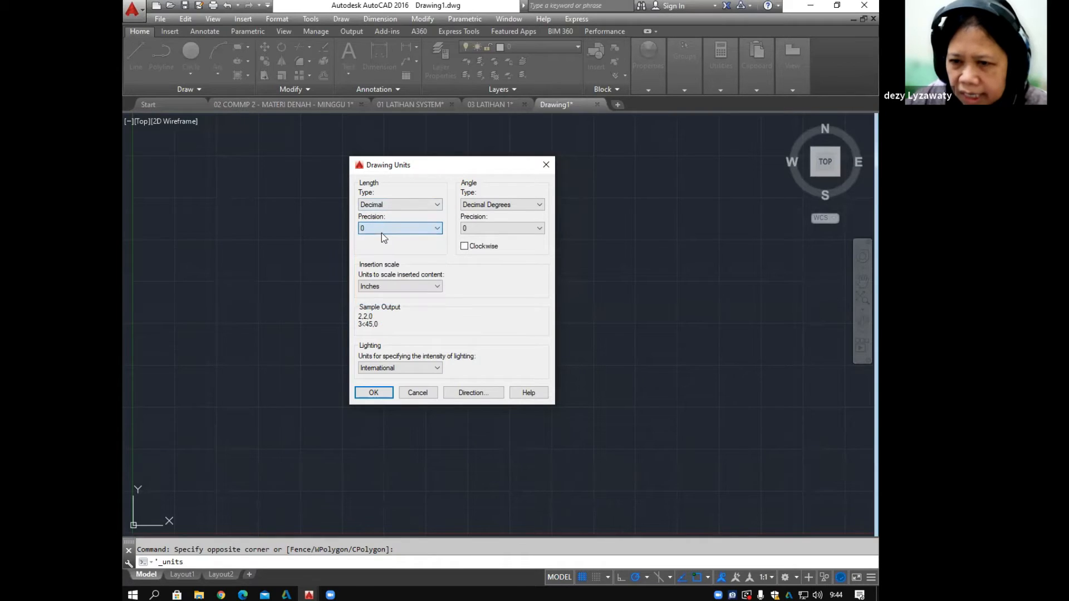
left_click(396, 229)
left_click(384, 271)
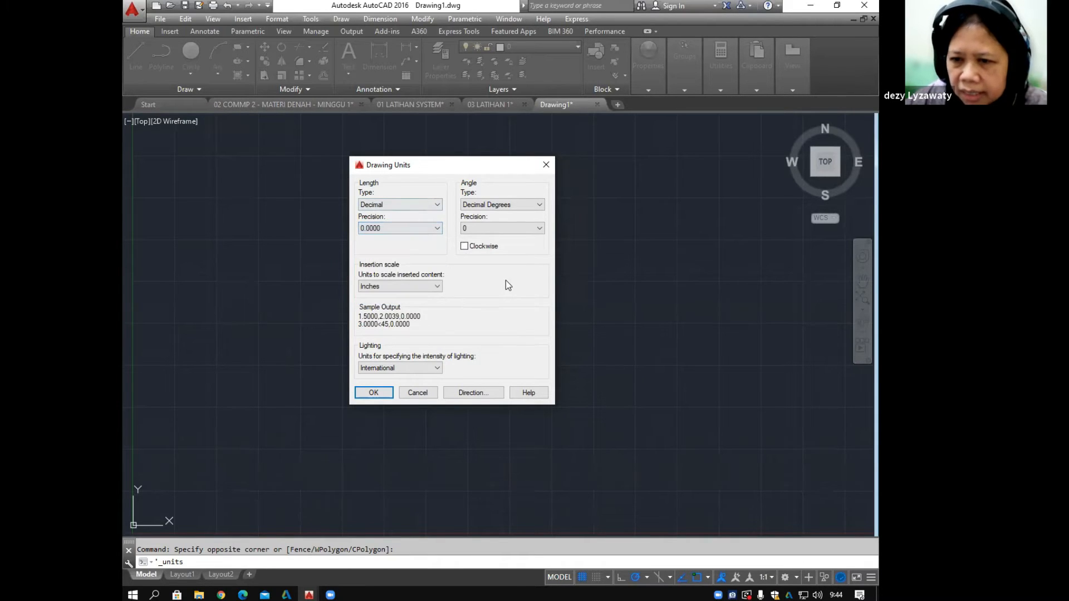
left_click(372, 287)
left_click(371, 297)
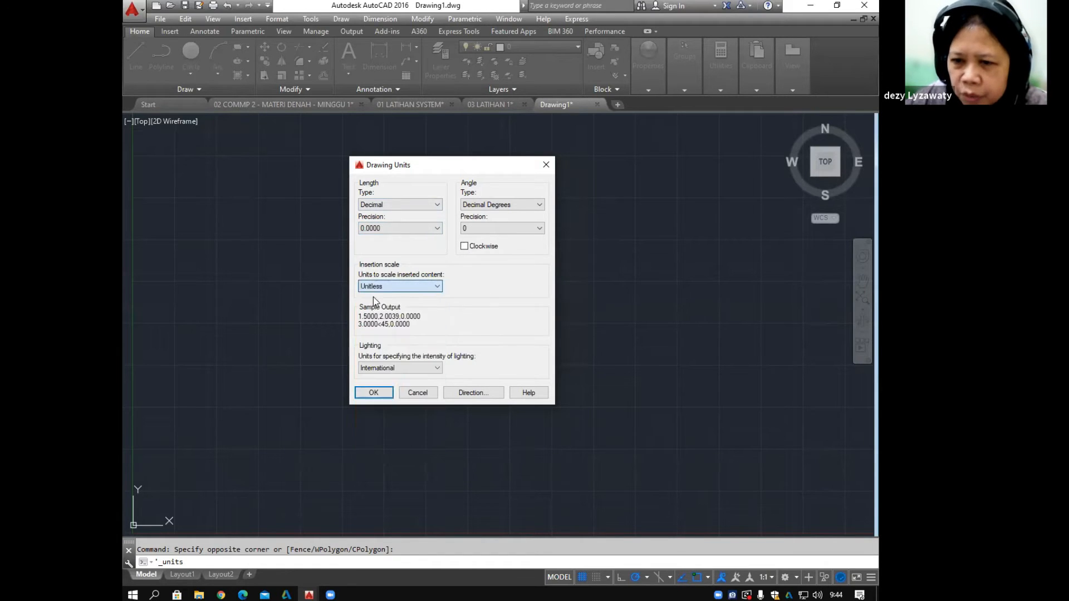
left_click(548, 335)
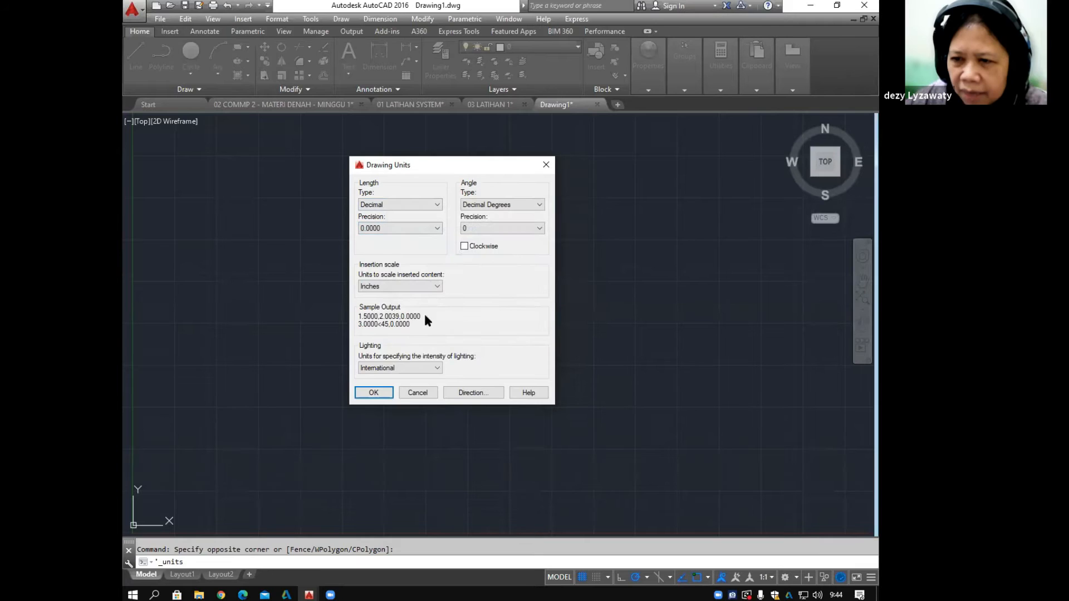
Step: Set the insertion scale units to Millimeters and apply the drawing units settings
left_click(421, 291)
left_click(410, 328)
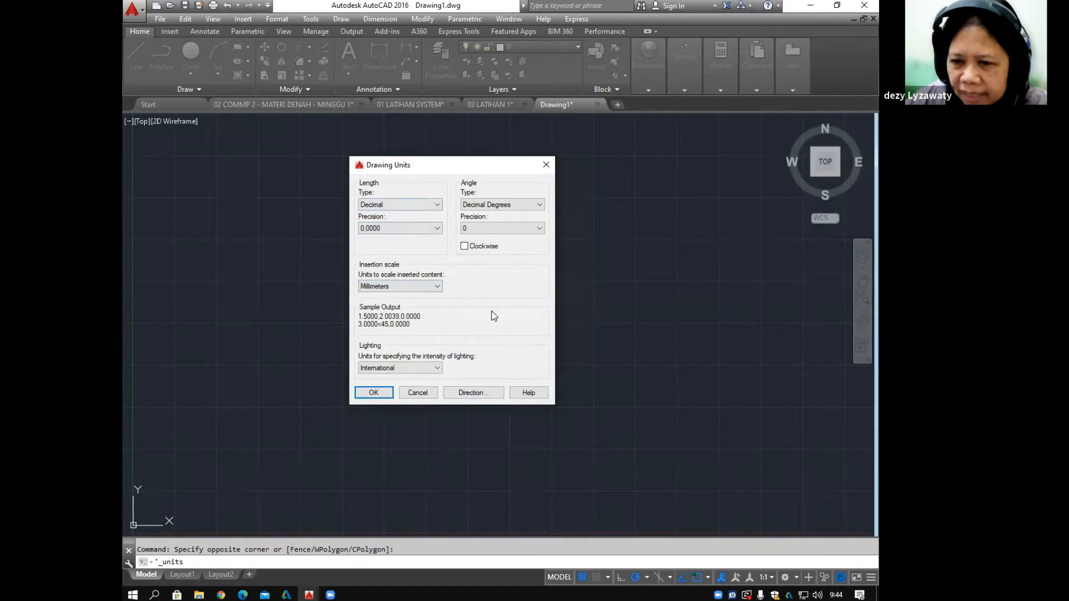
left_click(395, 285)
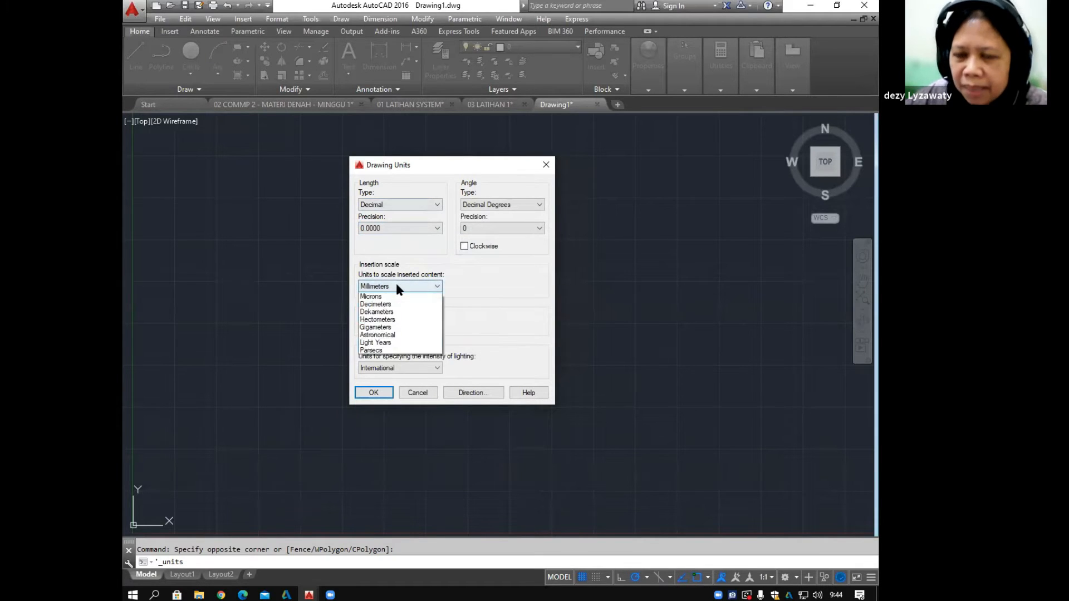
left_click(381, 329)
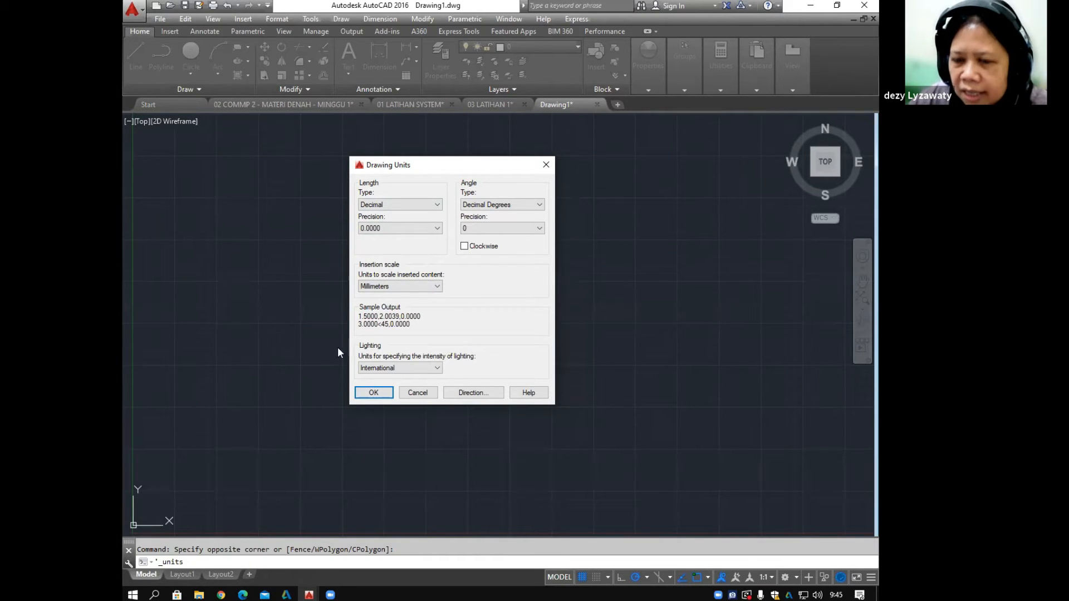
left_click(383, 287)
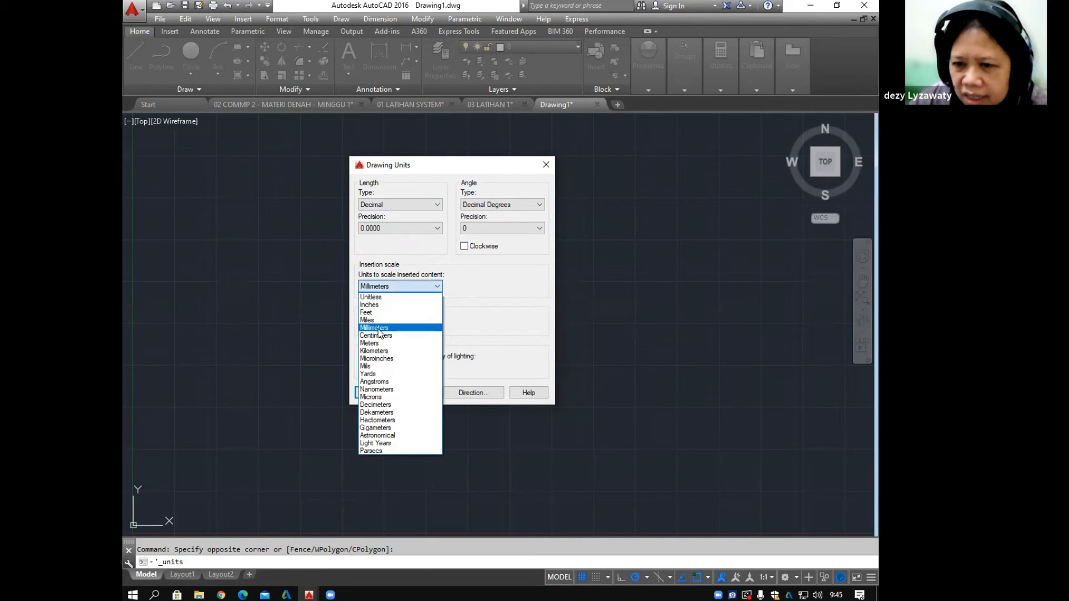
left_click(379, 327)
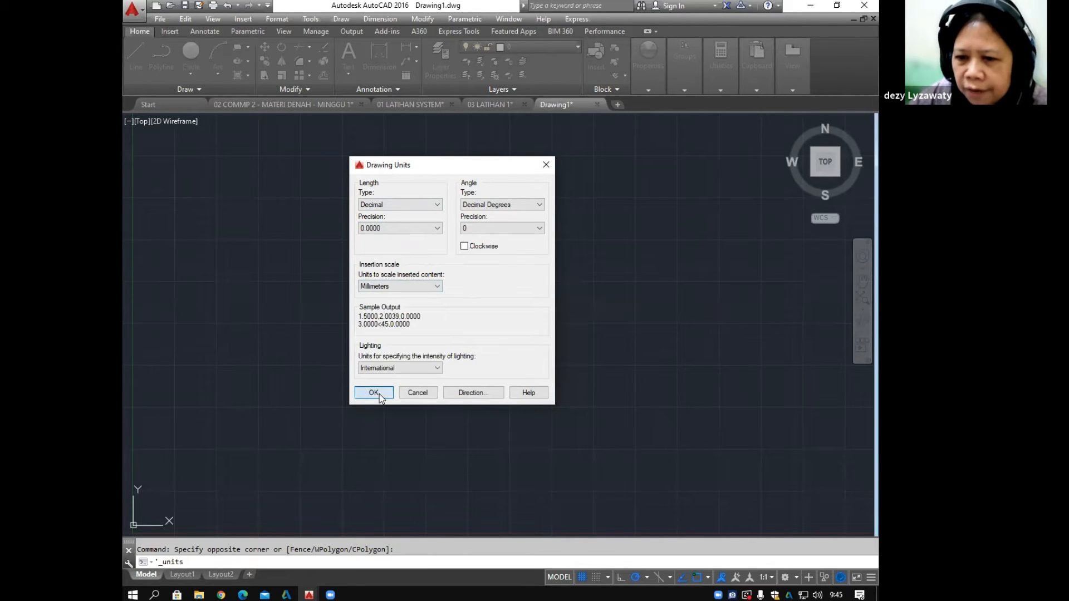
left_click(375, 393)
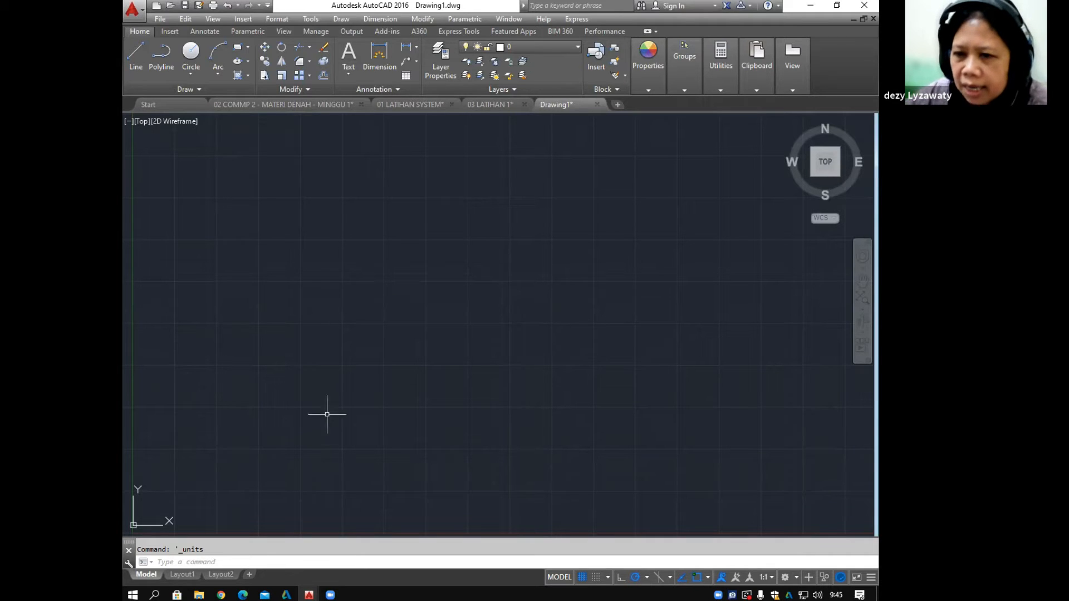
Step: Set the drawing limits with the default lower left corner 0,0 and the upper right corner at 5000,5000
mouse_move(412, 308)
middle_mouse_down()
mouse_move(423, 256)
mouse_move(353, 272)
mouse_move(389, 301)
mouse_move(440, 310)
mouse_move(427, 258)
mouse_move(415, 268)
middle_mouse_up()
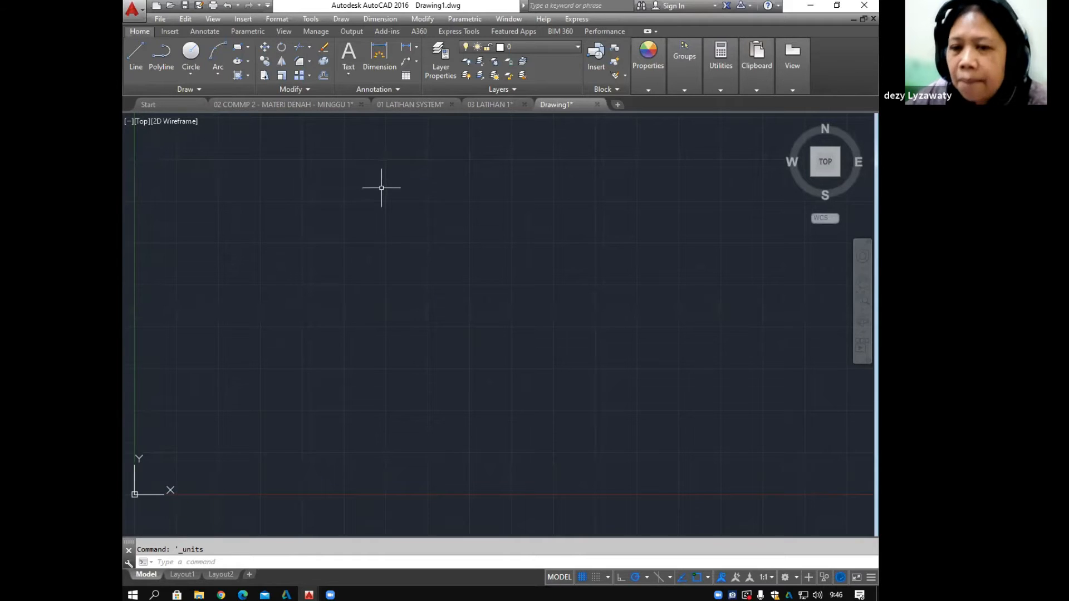
left_click(277, 18)
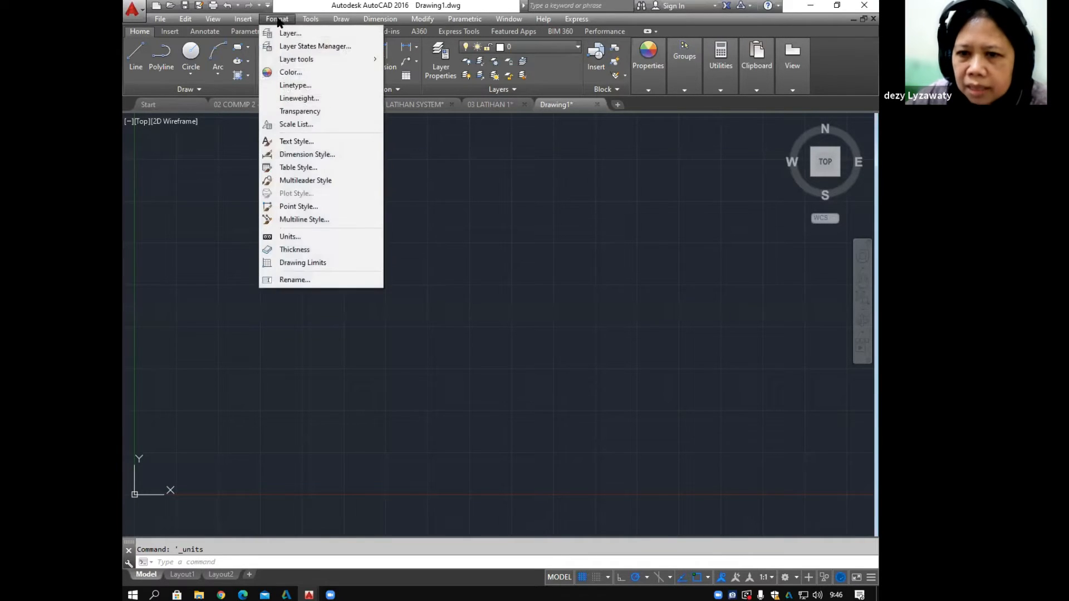
left_click(315, 264)
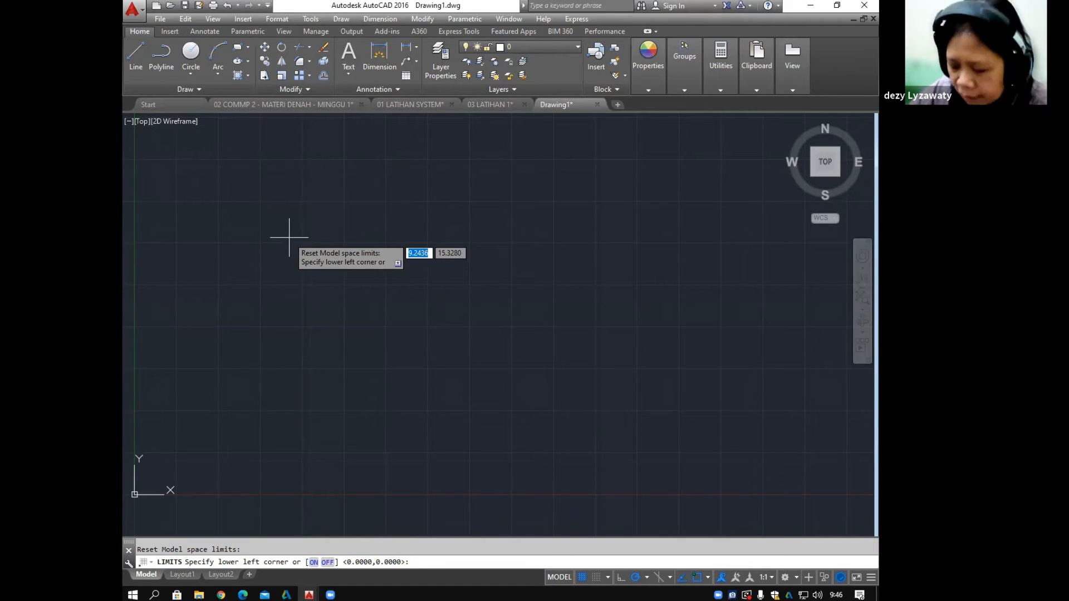
key("Return")
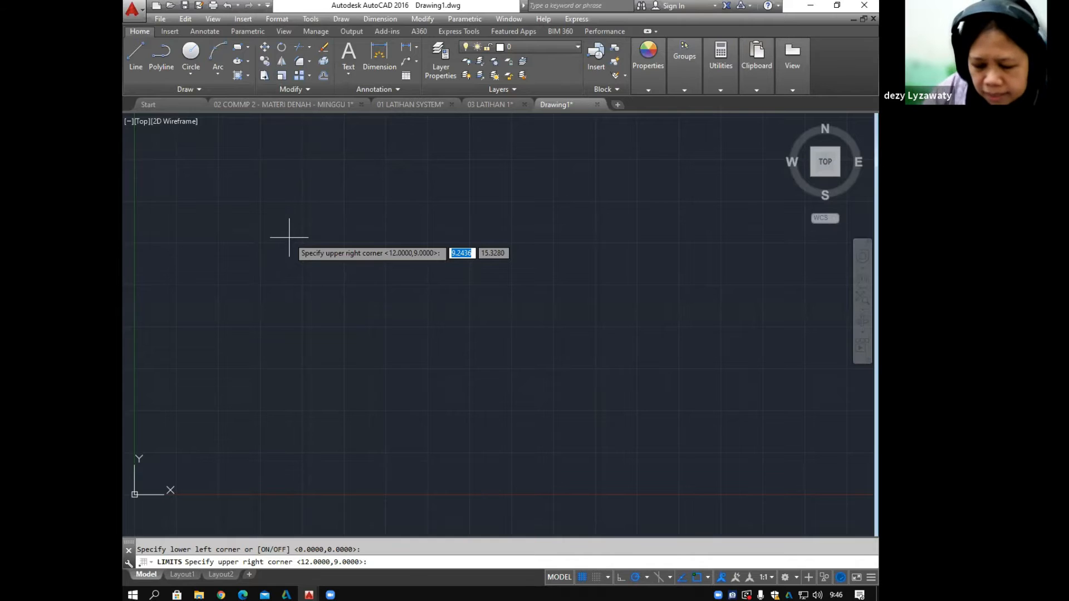
type("5000")
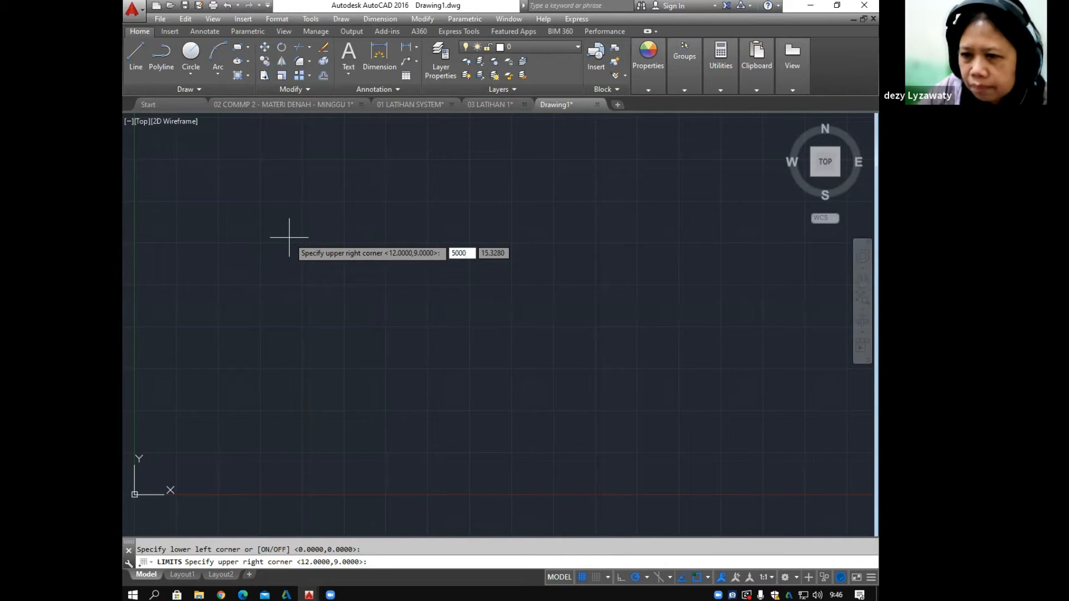
key("Tab")
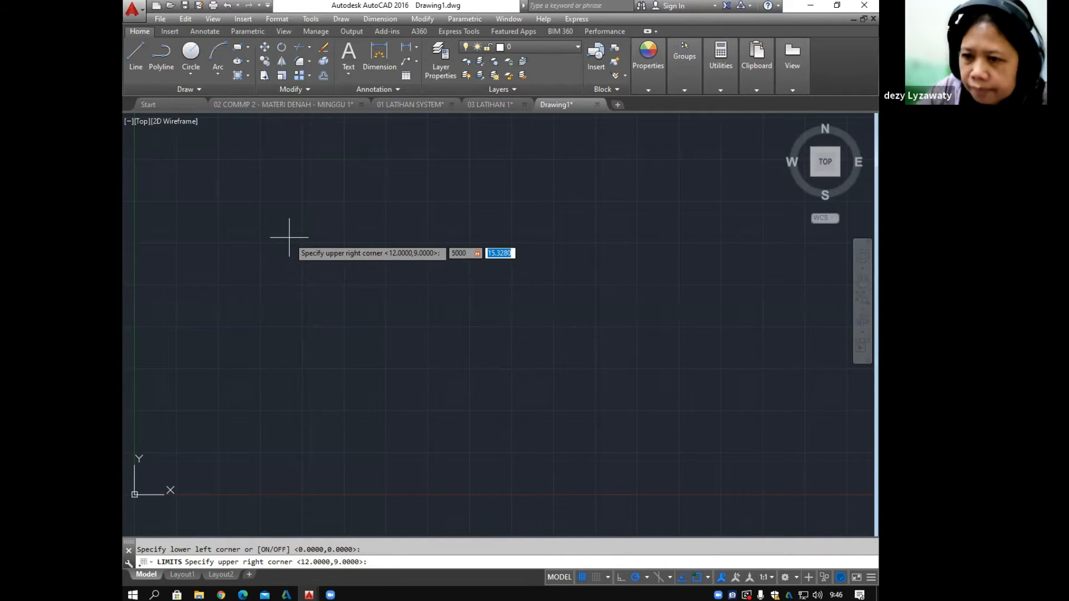
type("5000")
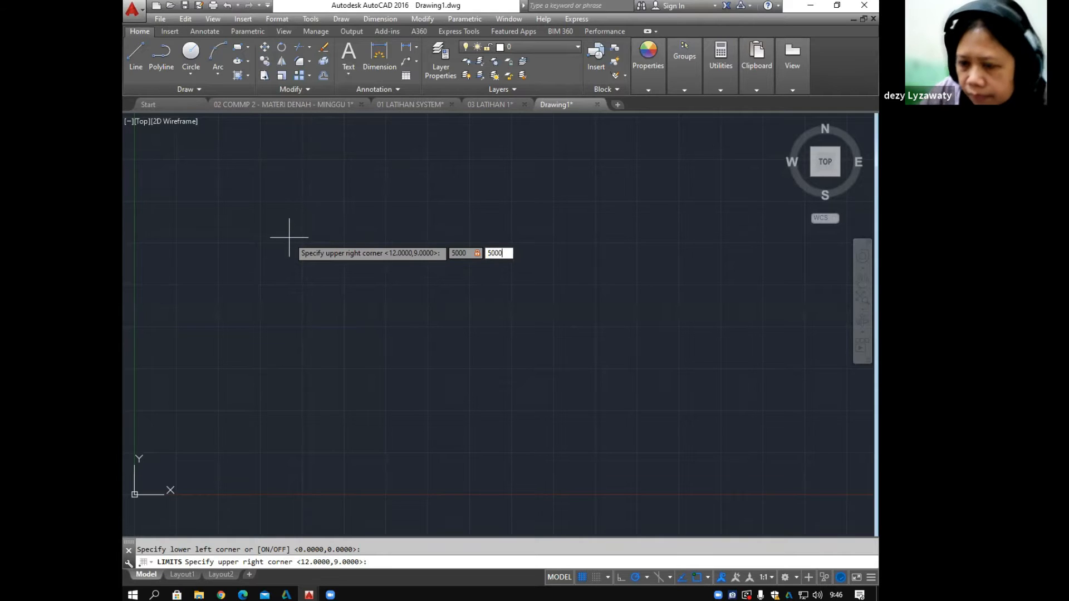
key("Return")
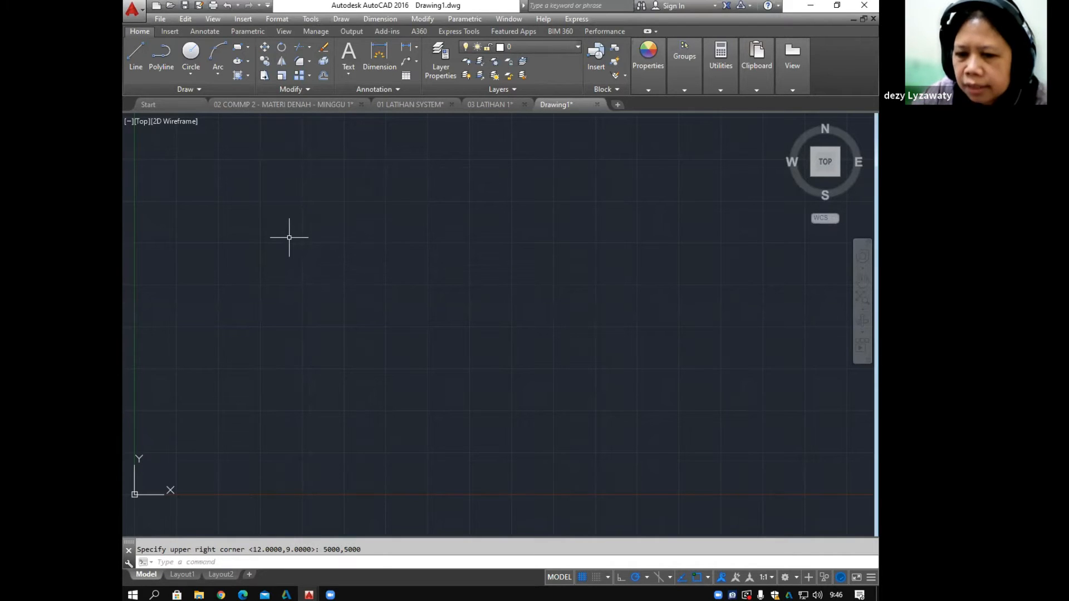
Step: Set the grid X and Y spacing to 100 in the Drafting Settings
left_click(311, 20)
left_click(353, 402)
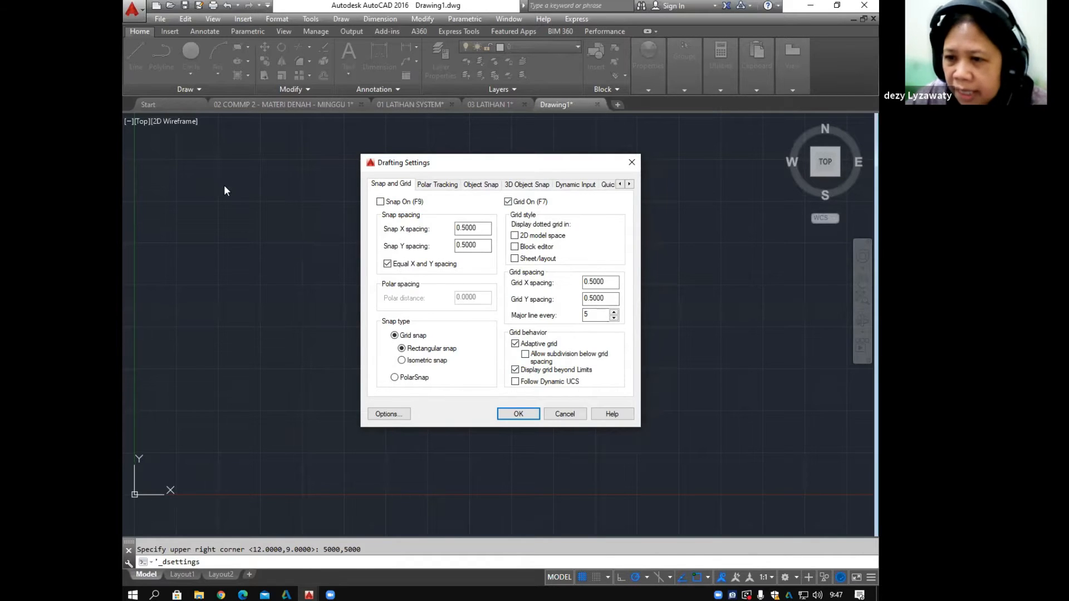
left_click(612, 283)
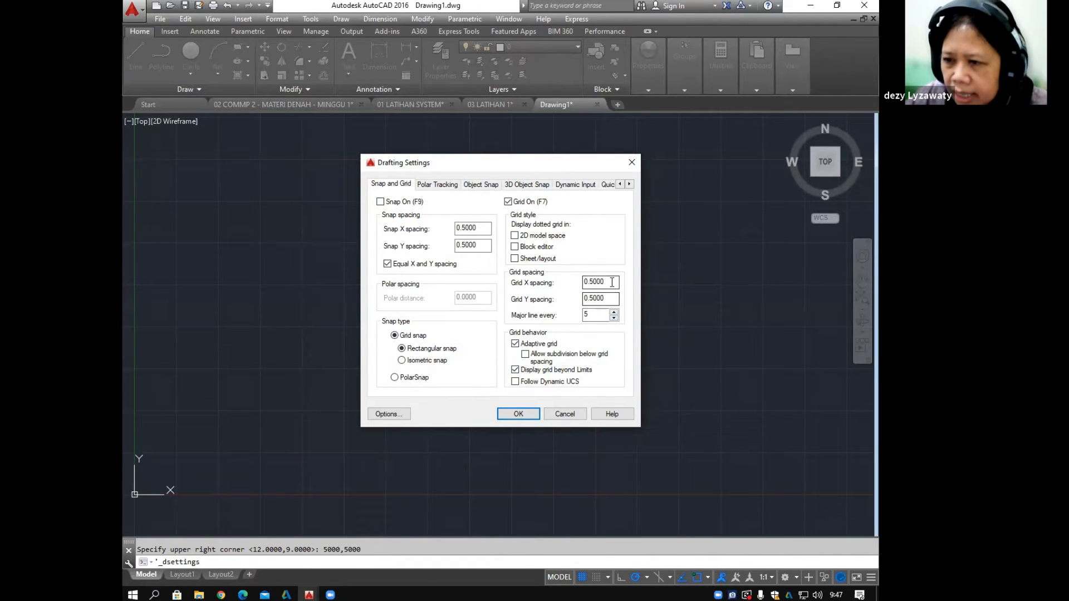
double_click(612, 282)
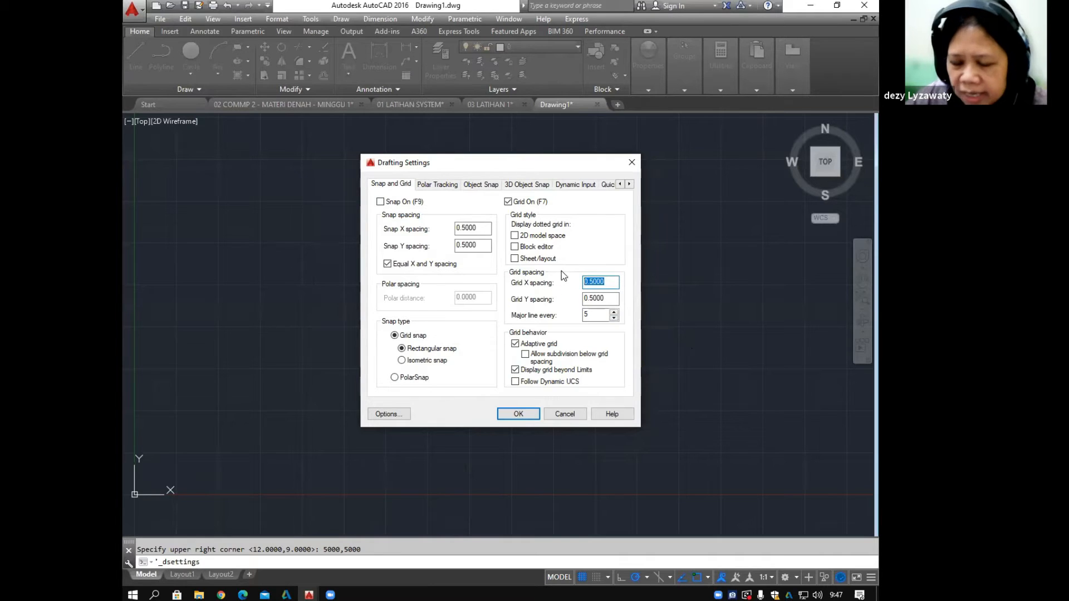
type("100")
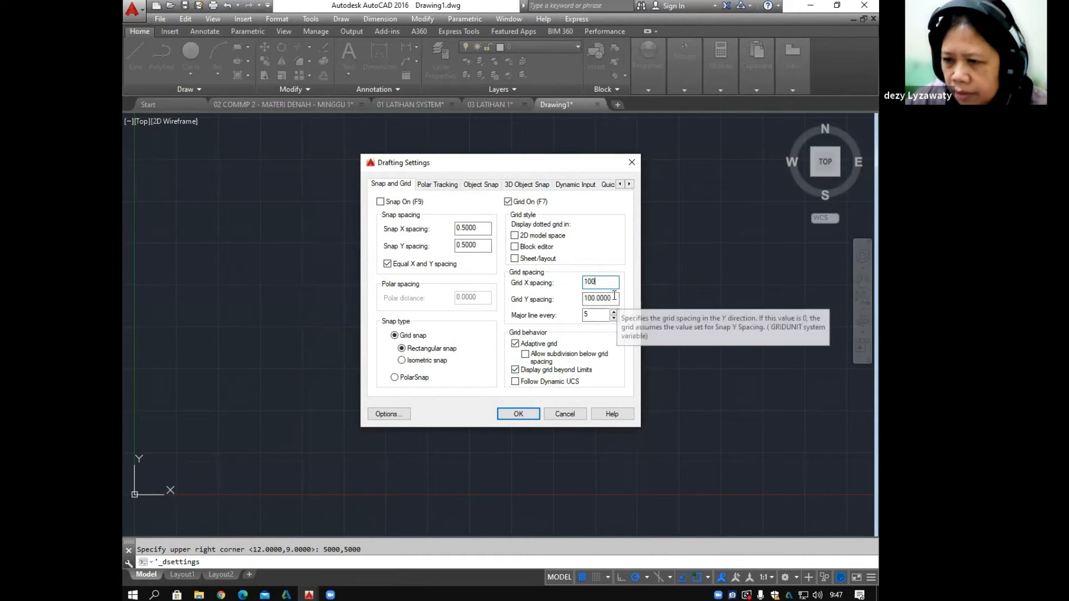
key("Tab")
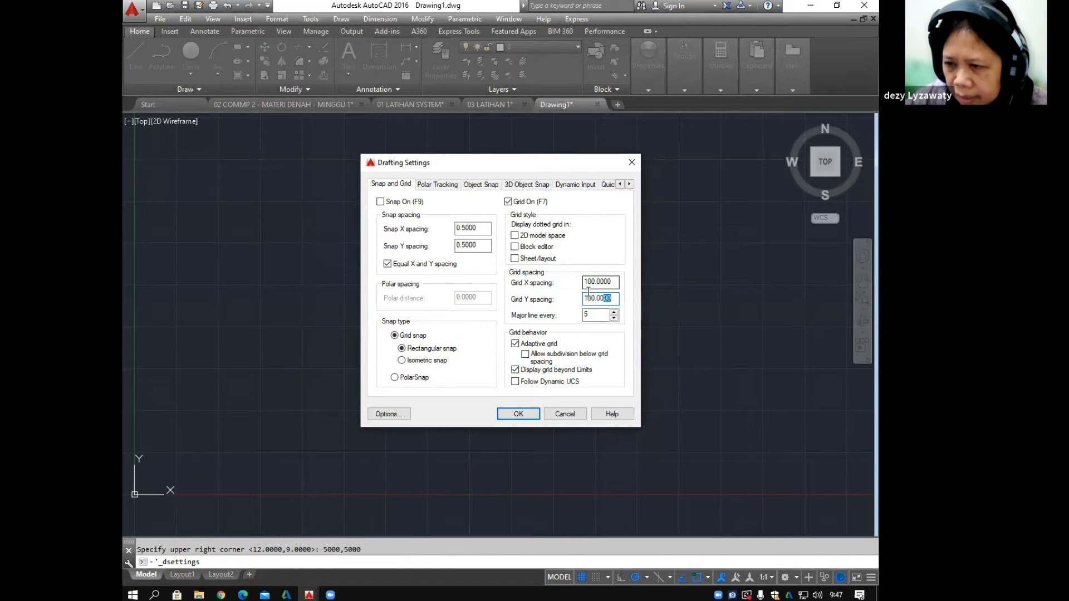
Step: Turn off the adaptive grid and the grid display beyond limits, and apply the drafting settings
left_click(526, 343)
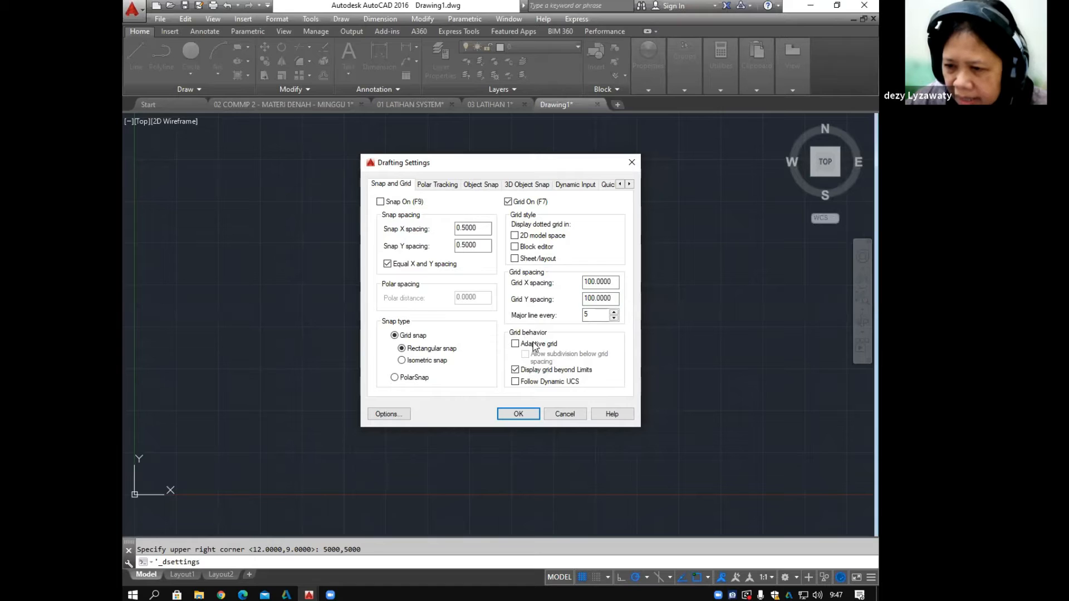
left_click(515, 370)
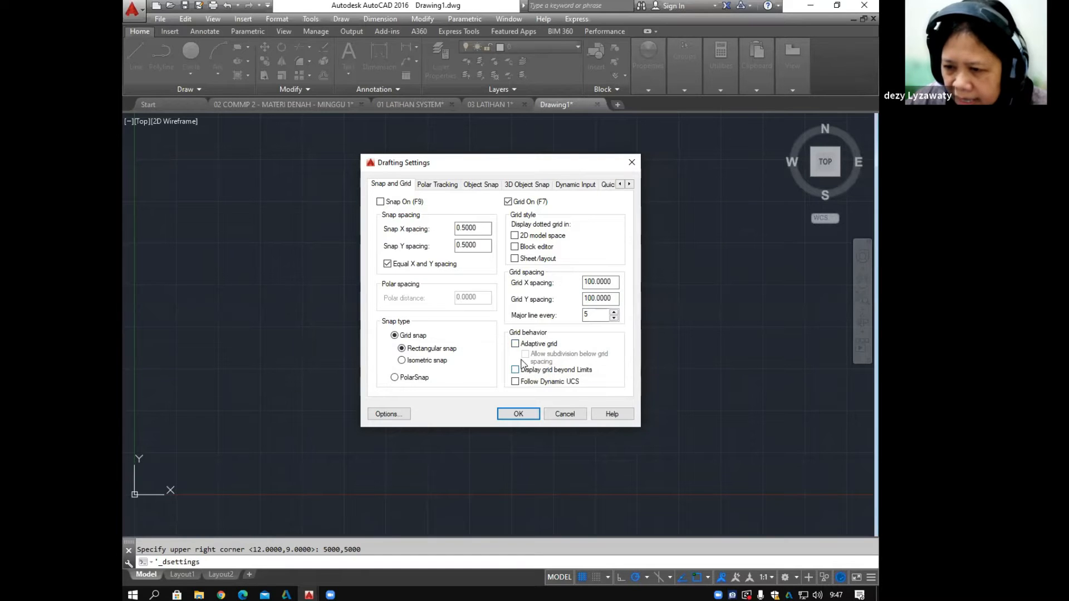
left_click(518, 414)
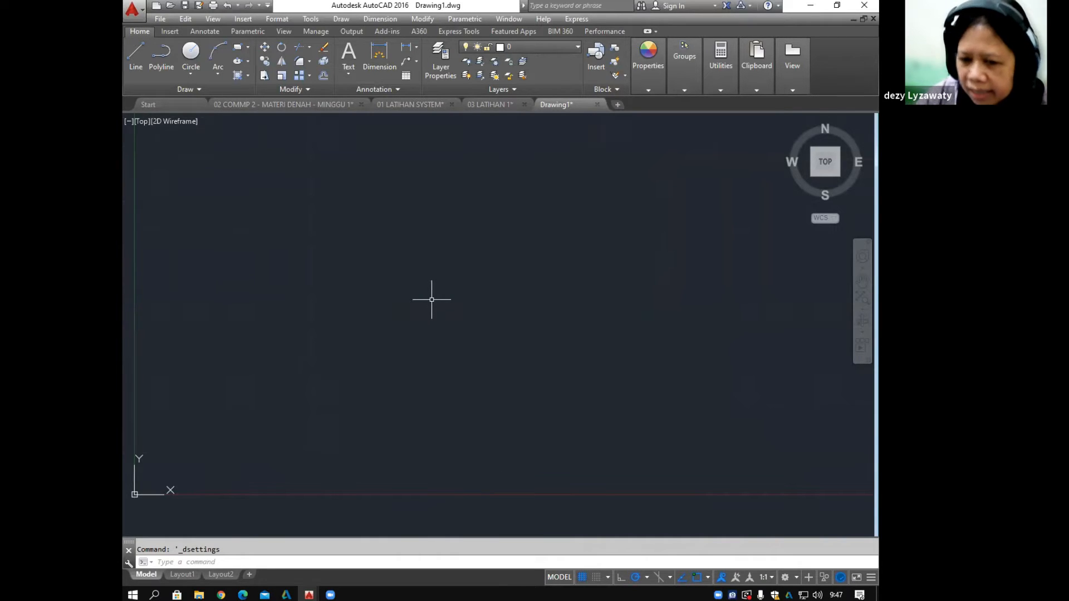
Step: Run Zoom with the All option to fit the whole drawing limits in the view
type("z")
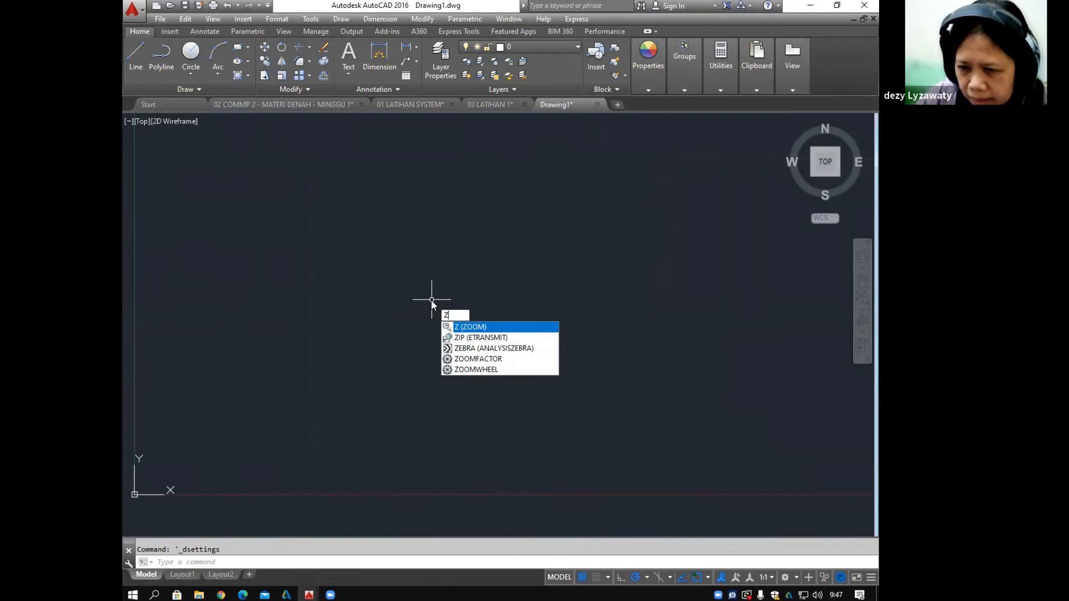
key("Return")
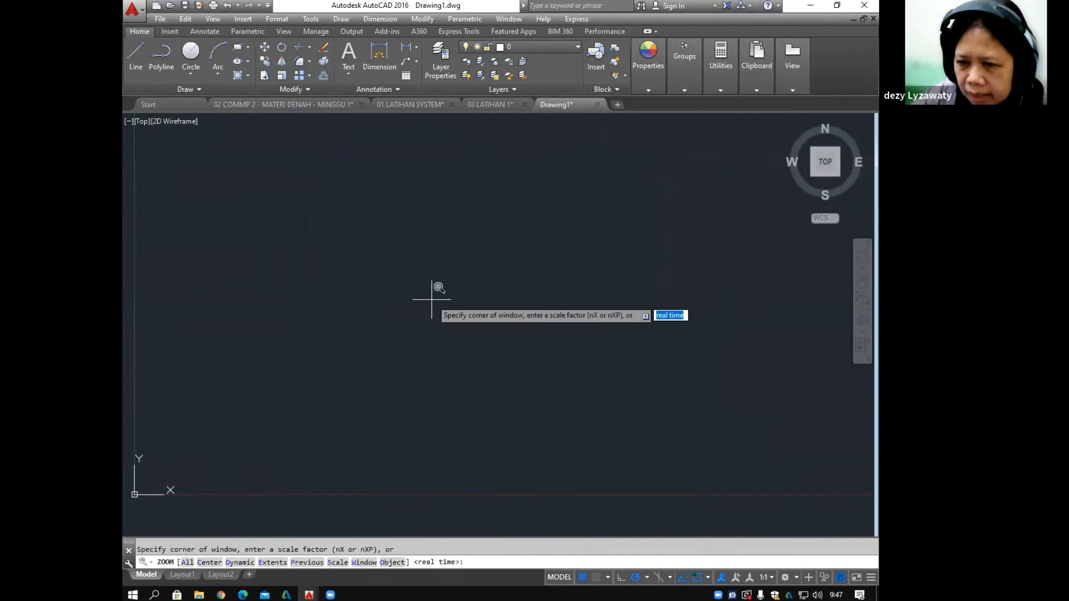
type("a")
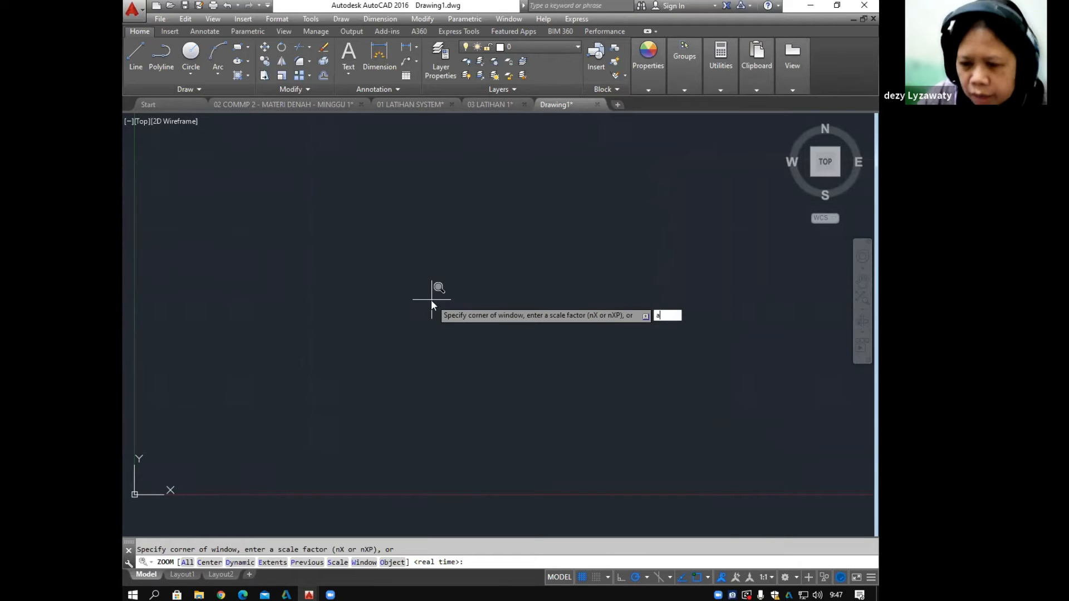
key("Return")
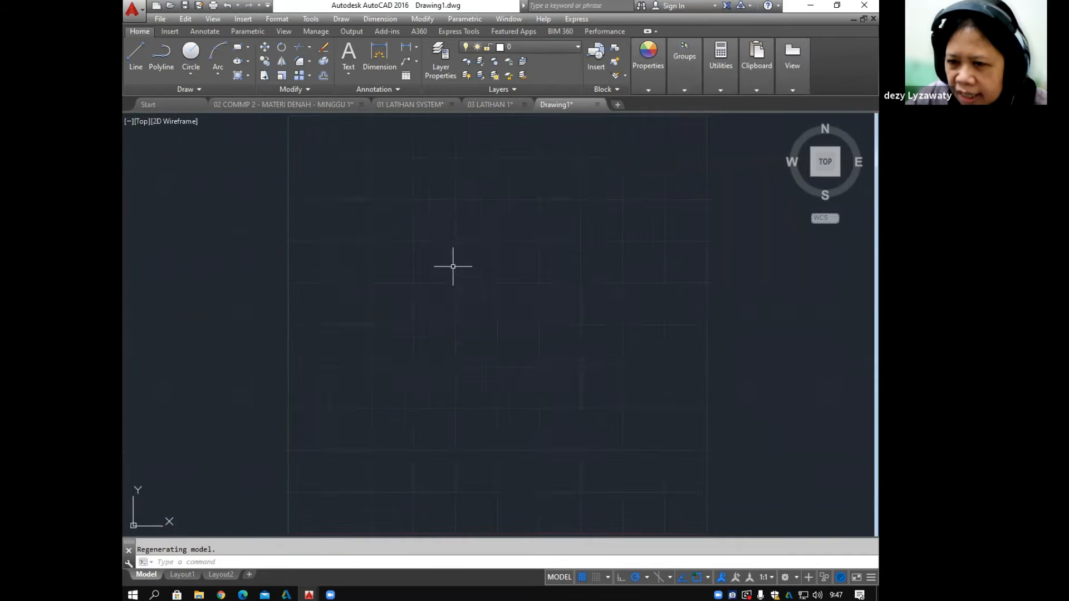
Step: Examine the grid area bounded by the drawing limits at closer and wider zoom levels
scroll(454, 266, "down", 5)
scroll(453, 267, "up", 2)
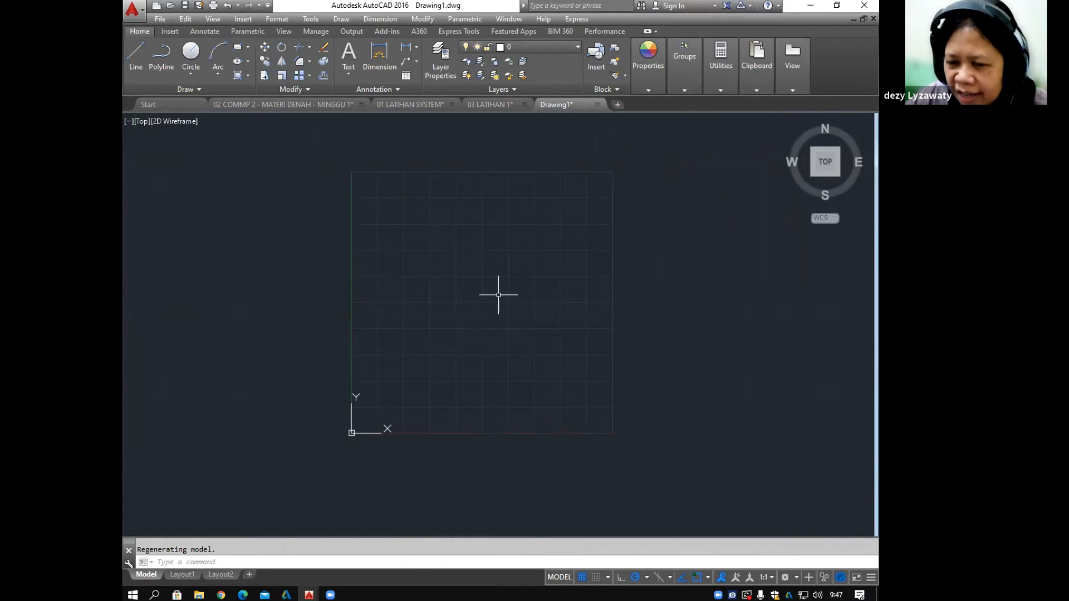
scroll(497, 292, "down", 3)
scroll(496, 292, "up", 3)
scroll(496, 291, "down", 3)
scroll(495, 290, "up", 3)
scroll(495, 290, "down", 3)
scroll(494, 290, "up", 3)
scroll(493, 292, "down", 2)
scroll(493, 291, "up", 3)
scroll(494, 291, "down", 4)
scroll(494, 291, "up", 2)
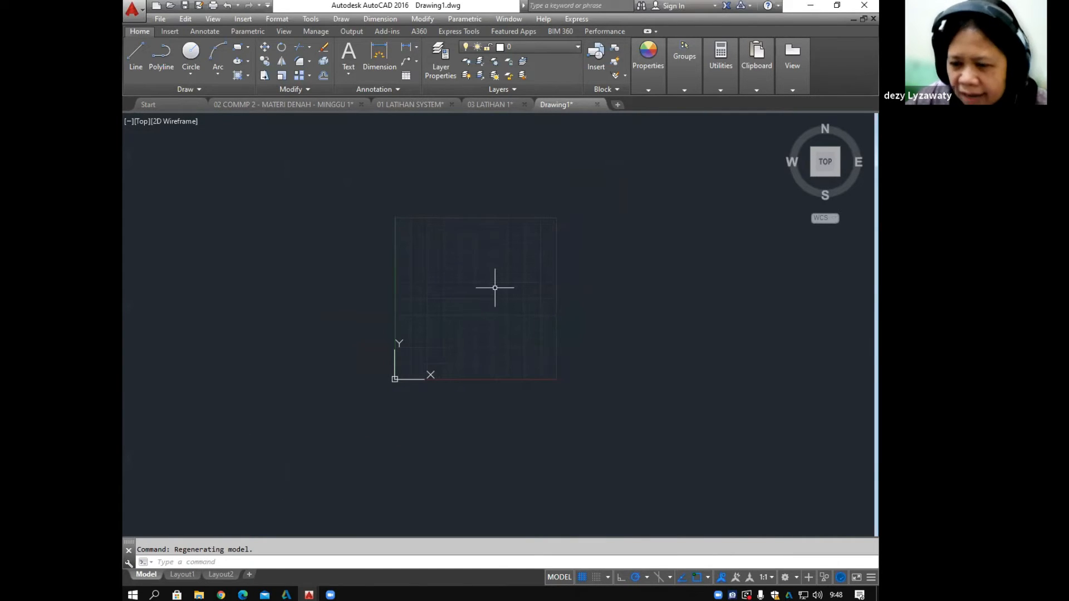
mouse_move(494, 288)
middle_mouse_down()
mouse_move(506, 250)
mouse_move(226, 207)
mouse_move(771, 432)
mouse_move(601, 310)
mouse_move(232, 198)
mouse_move(457, 277)
mouse_move(496, 300)
mouse_move(482, 313)
middle_mouse_up()
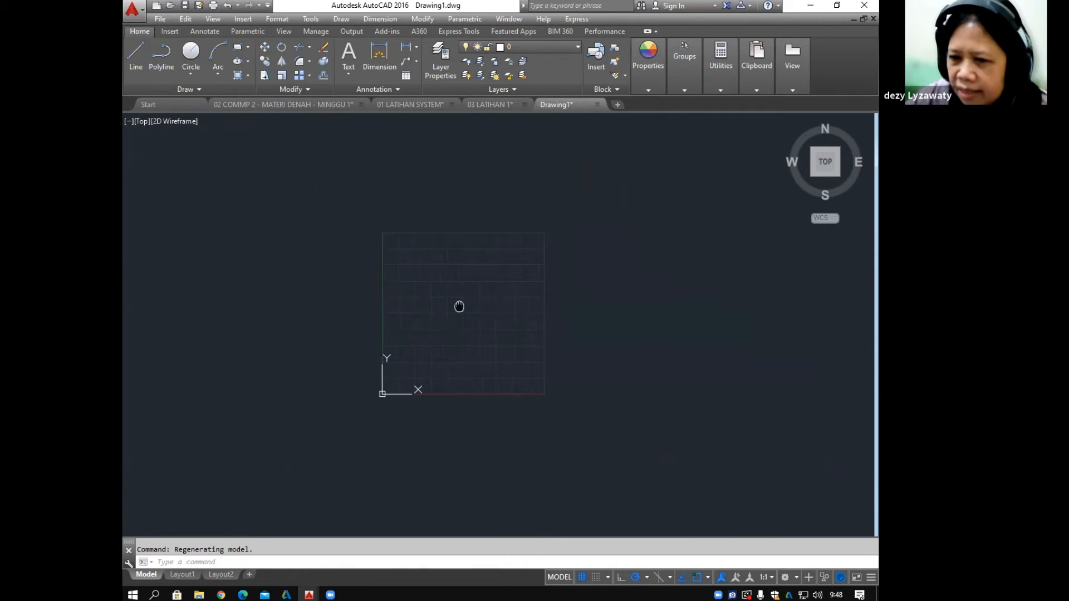
Step: Zoom to the drawing extents from several view positions, and check the grid area while panning and zooming
middle_click(459, 306)
middle_click(459, 306)
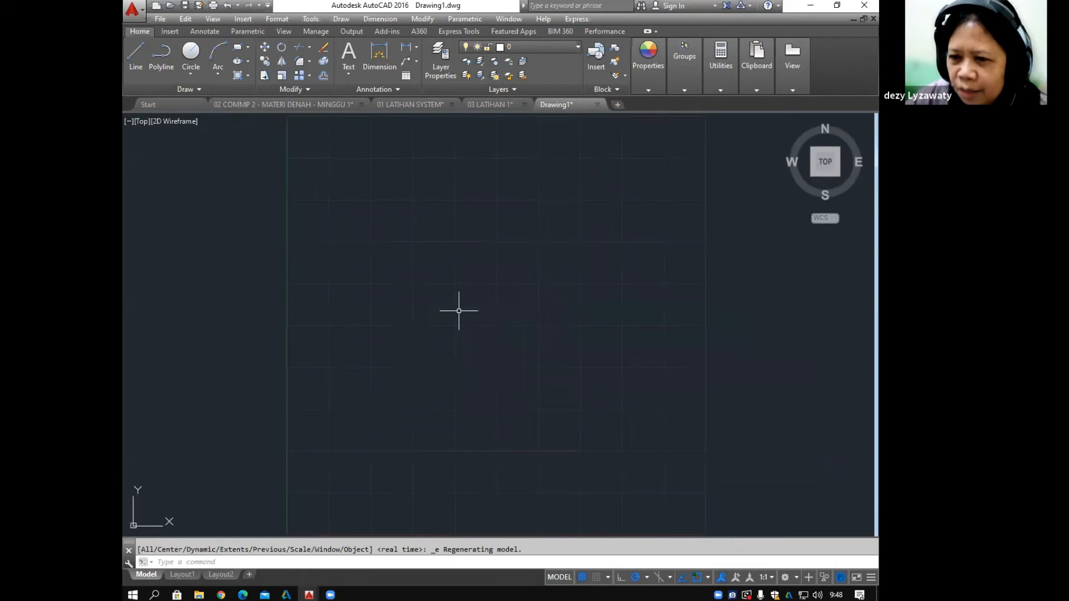
scroll(411, 396, "up", 5)
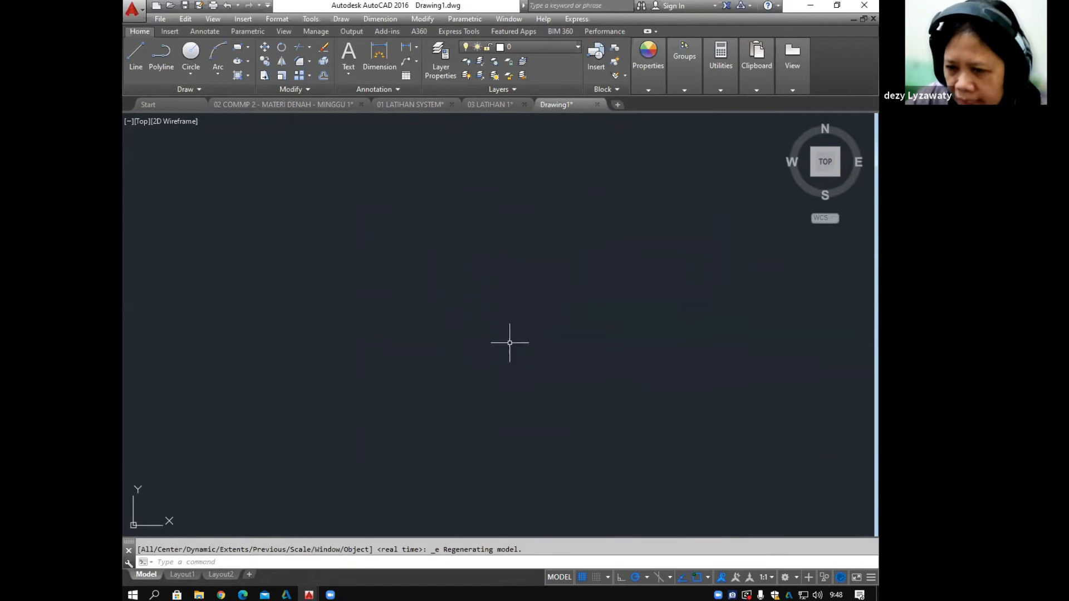
middle_click(517, 314)
middle_click(517, 314)
scroll(551, 323, "down", 5)
scroll(550, 324, "up", 5)
middle_click(548, 324)
middle_click(548, 325)
mouse_move(546, 324)
middle_mouse_down()
mouse_move(470, 243)
mouse_move(515, 316)
mouse_move(498, 290)
mouse_move(446, 279)
middle_mouse_up()
scroll(513, 312, "down", 3)
scroll(513, 310, "up", 3)
scroll(512, 303, "down", 3)
scroll(447, 301, "up", 2)
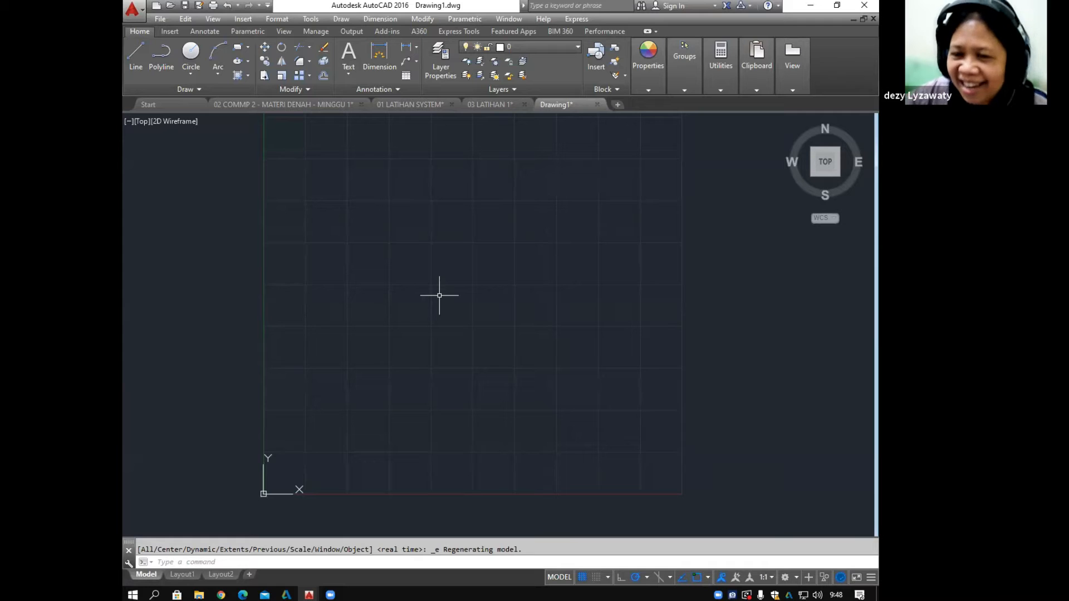
scroll(550, 329, "down", 2)
scroll(499, 301, "up", 2)
scroll(502, 302, "down", 2)
middle_click_drag(490, 308, 451, 311)
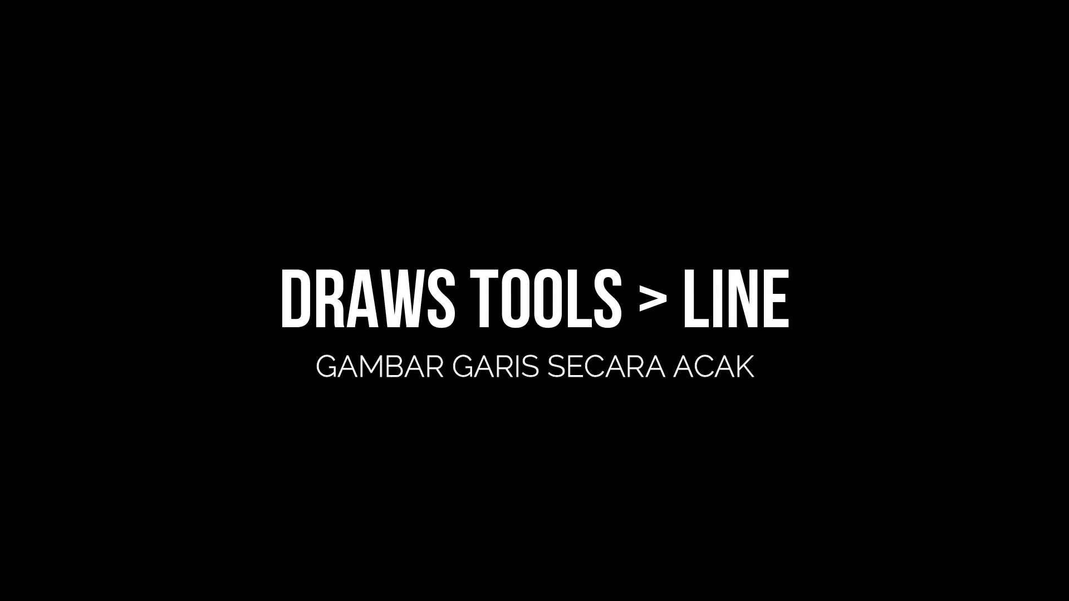
left_click(340, 21)
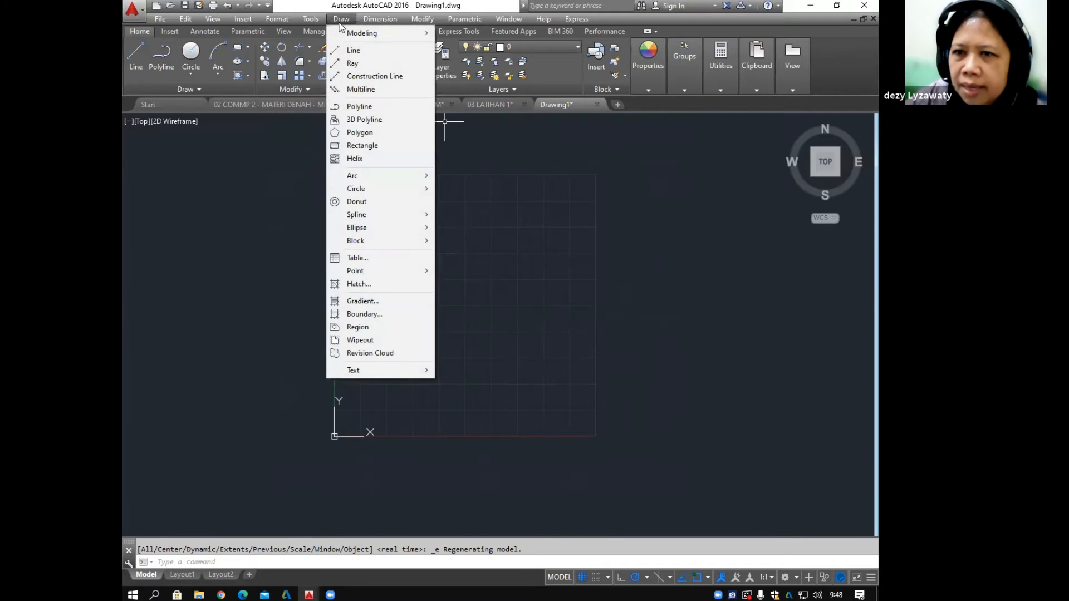
left_click(355, 51)
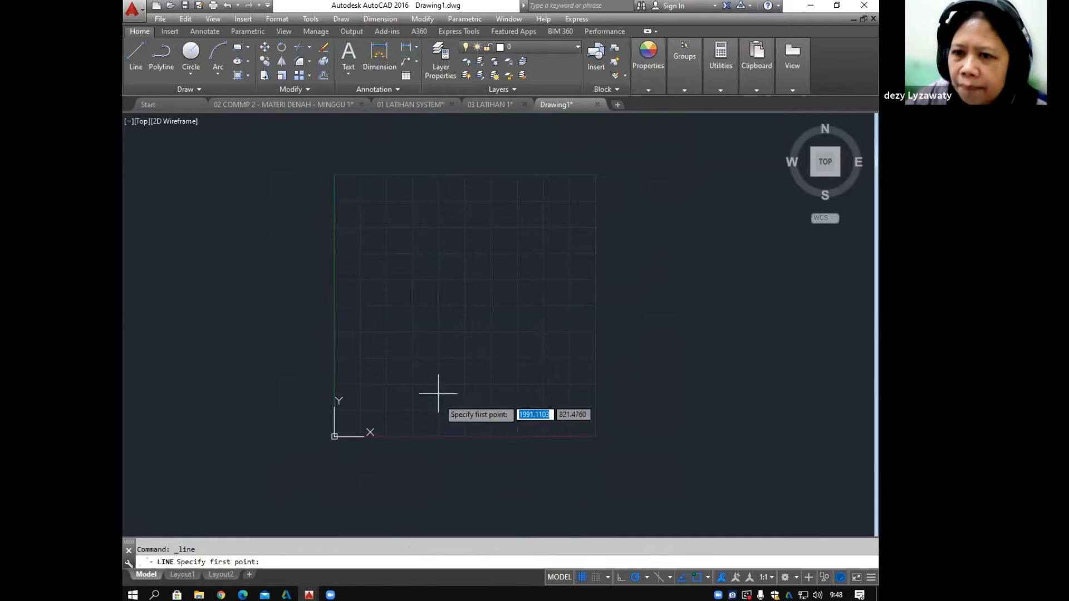
key("Escape")
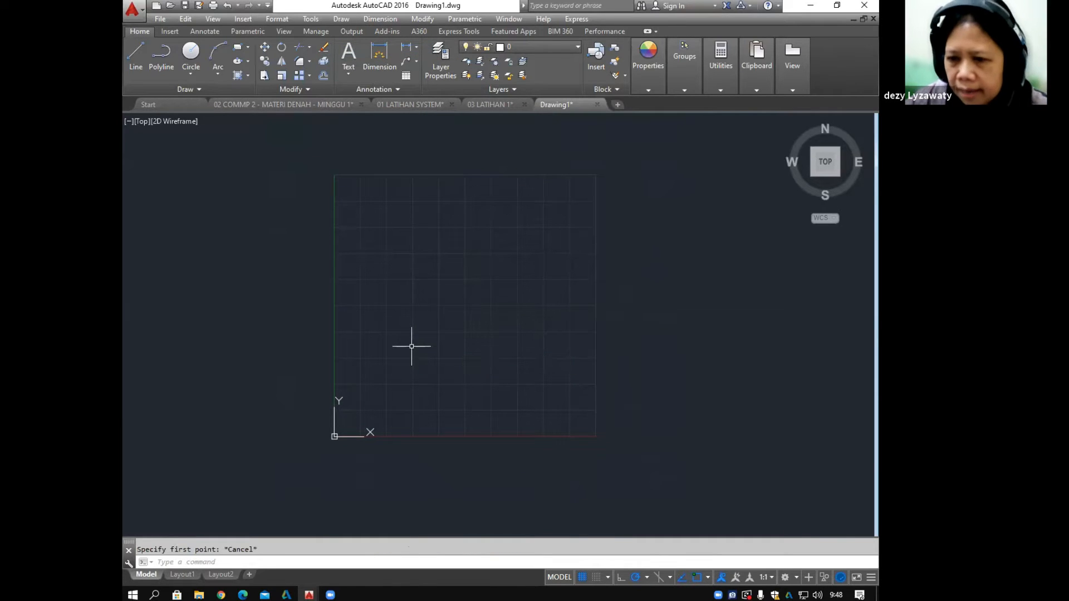
Step: Draw a closed irregular zigzag outline of ten connected freehand line segments inside the grid area, ending at its start point
type("L")
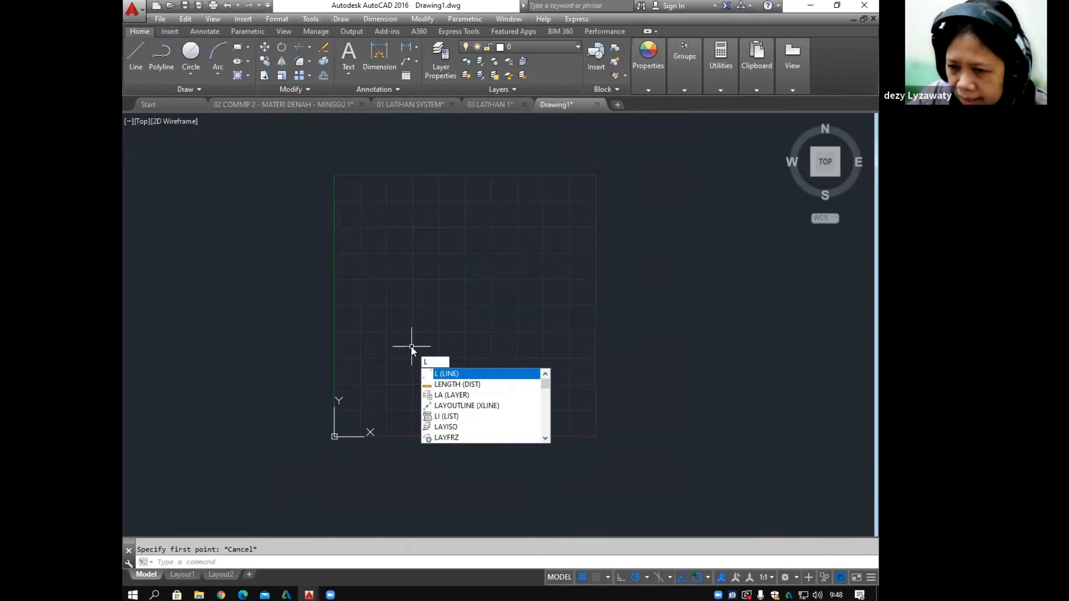
left_click(450, 375)
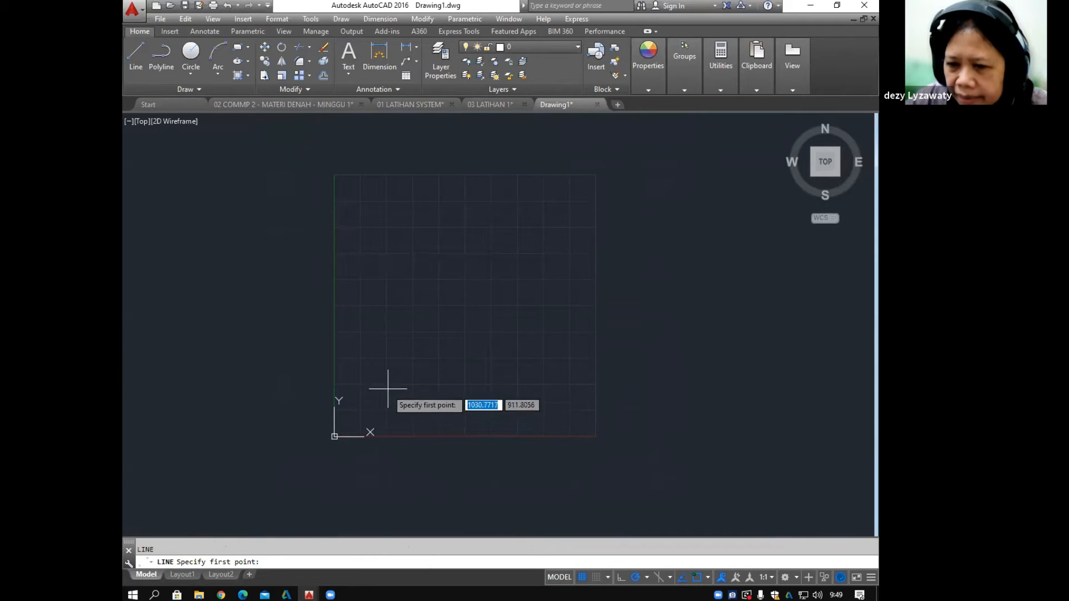
left_click(392, 333)
left_click(367, 400)
left_click(529, 407)
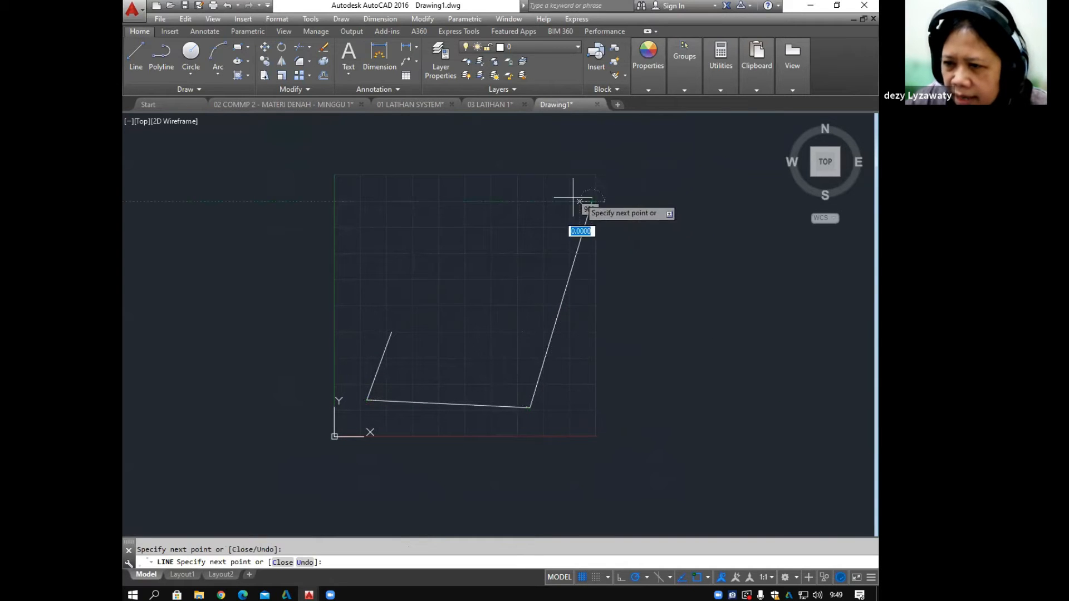
left_click(590, 201)
left_click(416, 184)
left_click(519, 274)
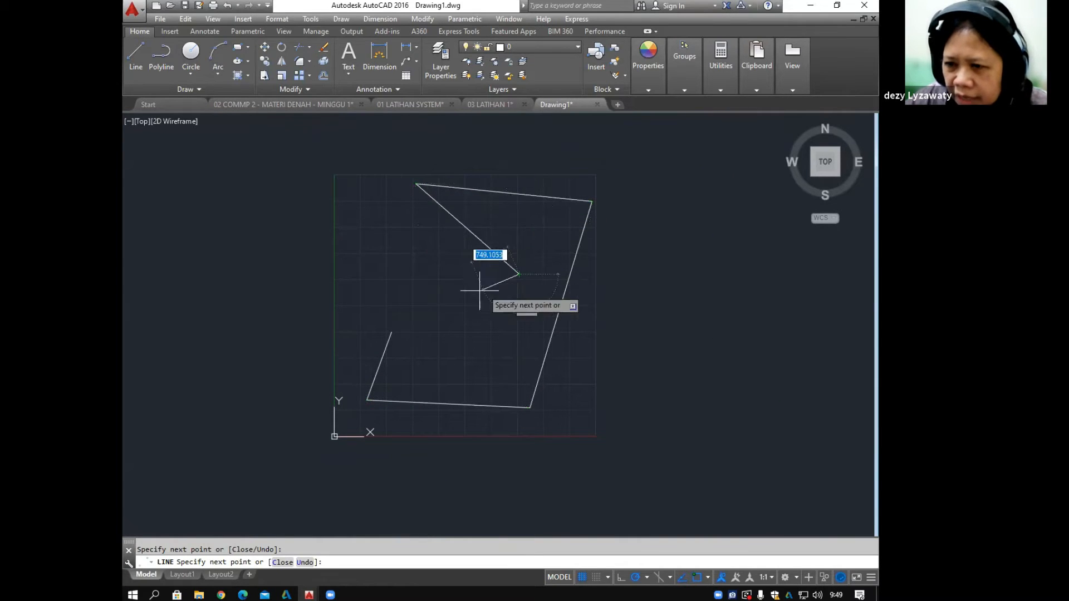
left_click(391, 233)
left_click(353, 303)
left_click(510, 330)
left_click(459, 384)
left_click(391, 333)
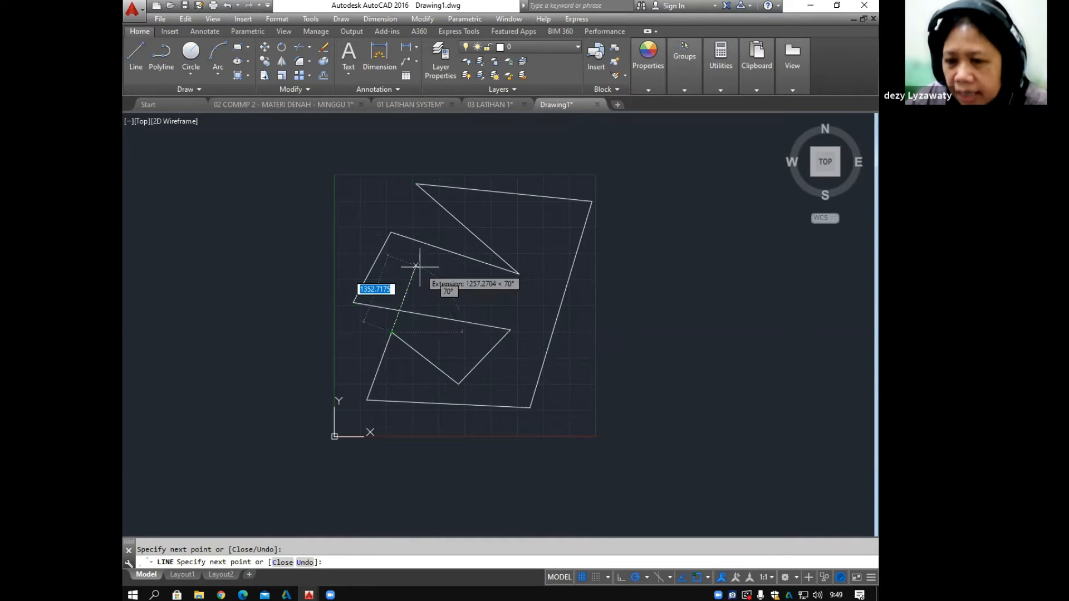
key("Return")
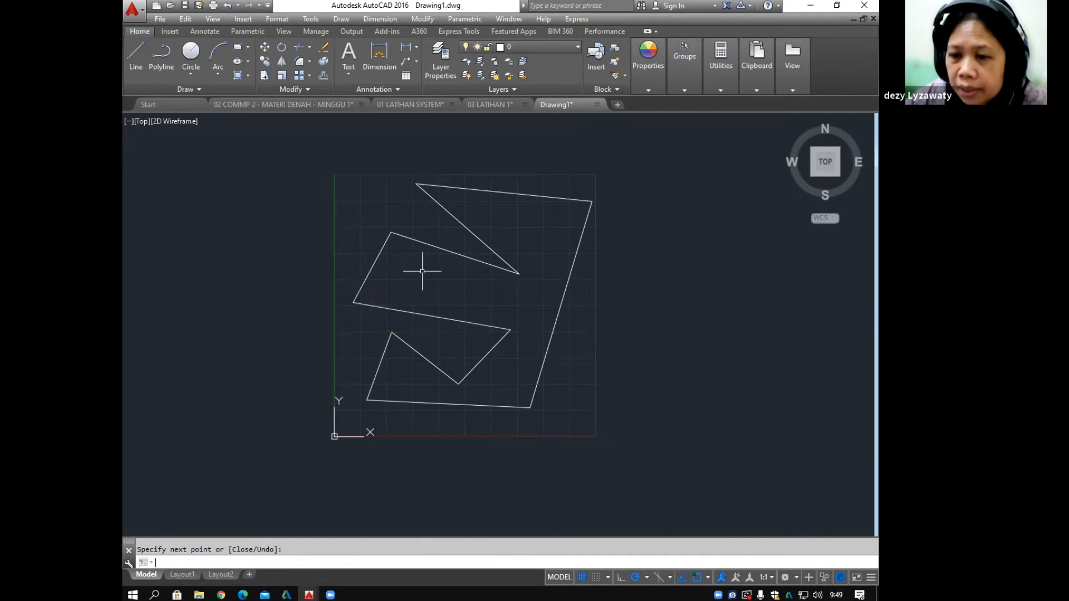
Step: Zoom to the drawing extents and examine the outline at closer and wider zoom levels
mouse_move(478, 341)
middle_mouse_down()
mouse_move(496, 253)
mouse_move(241, 248)
mouse_move(573, 399)
mouse_move(409, 255)
mouse_move(413, 369)
middle_mouse_up()
scroll(413, 368, "down", 5)
scroll(420, 368, "up", 4)
middle_click(424, 367)
middle_click(424, 368)
scroll(439, 363, "down", 6)
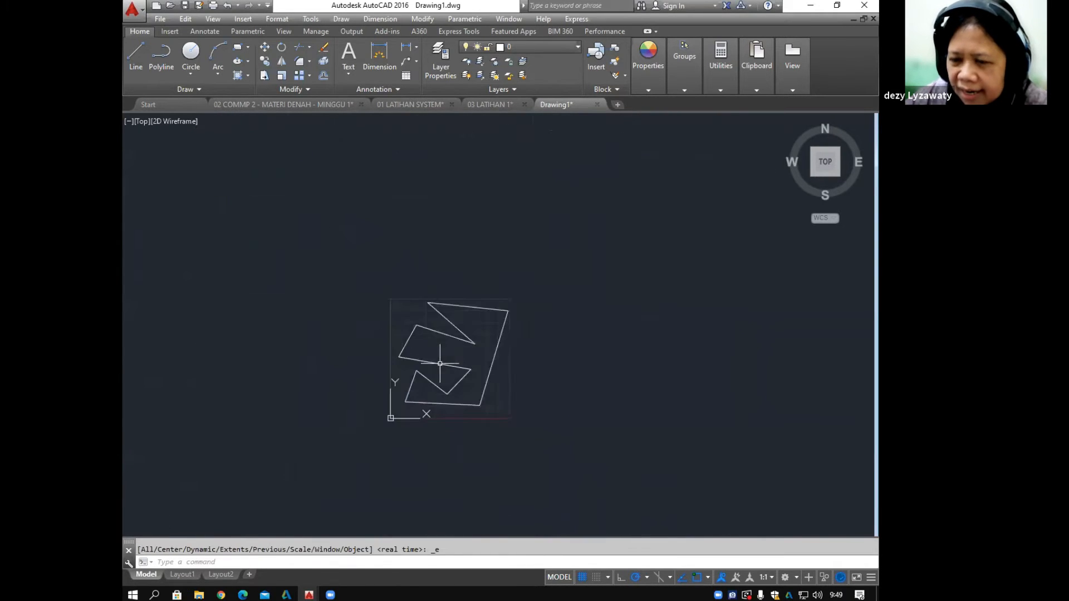
scroll(445, 362, "up", 4)
middle_click_drag(445, 362, 448, 343)
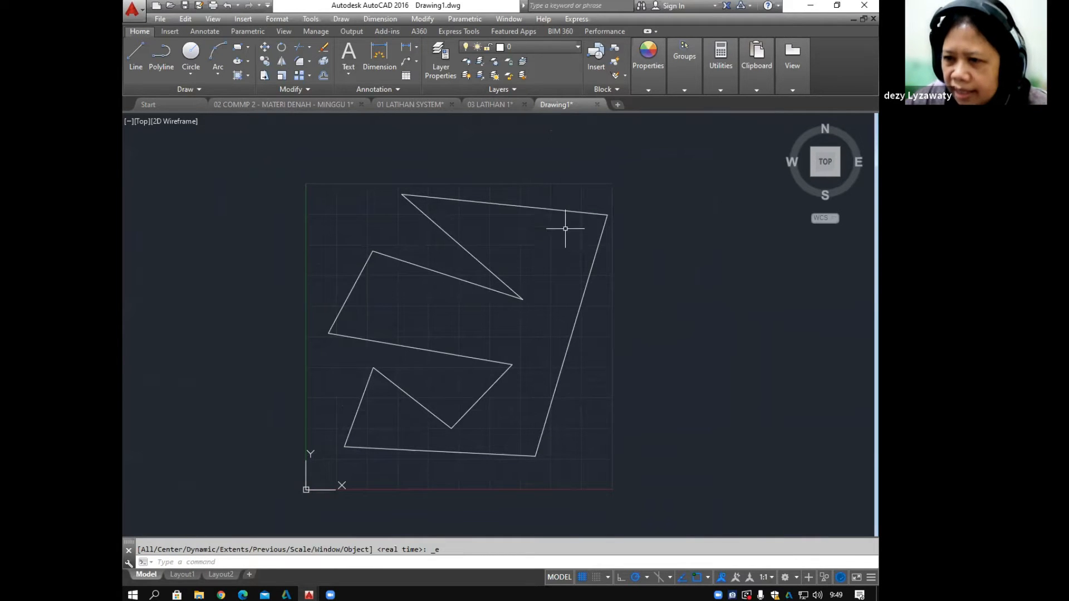
Step: Practise selecting the outline's upper edge, long slanted edge and upper diagonal individually, clearing the selection after each round
left_click(569, 211)
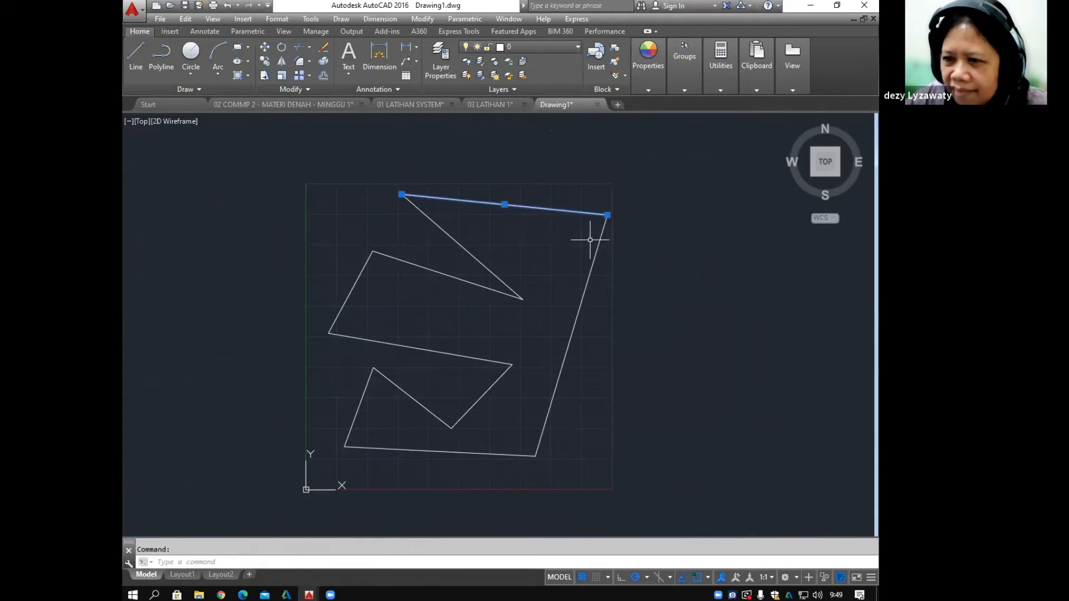
left_click(500, 279)
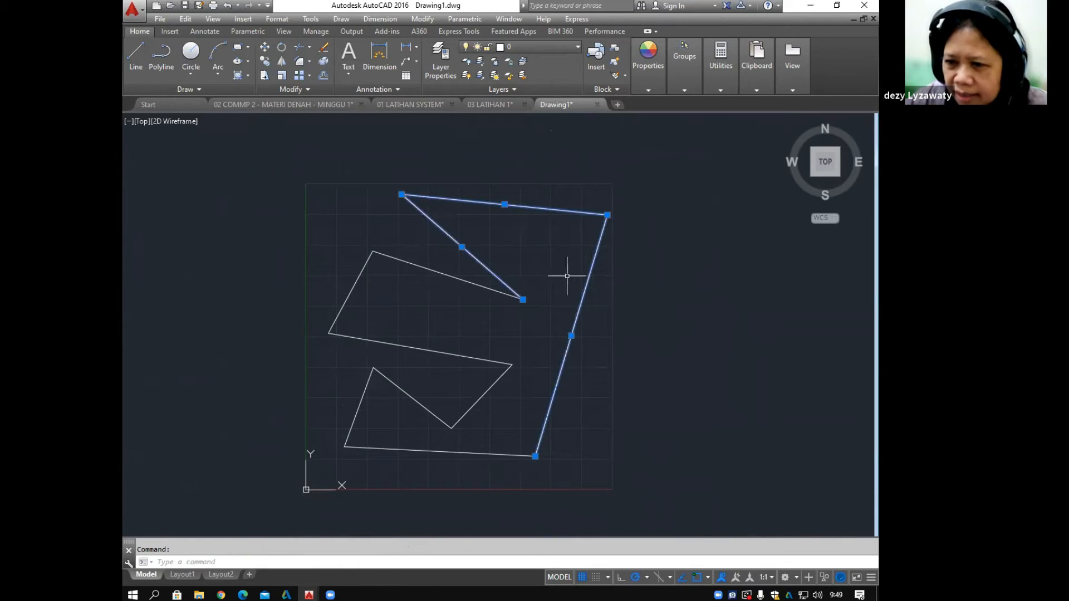
key("Escape")
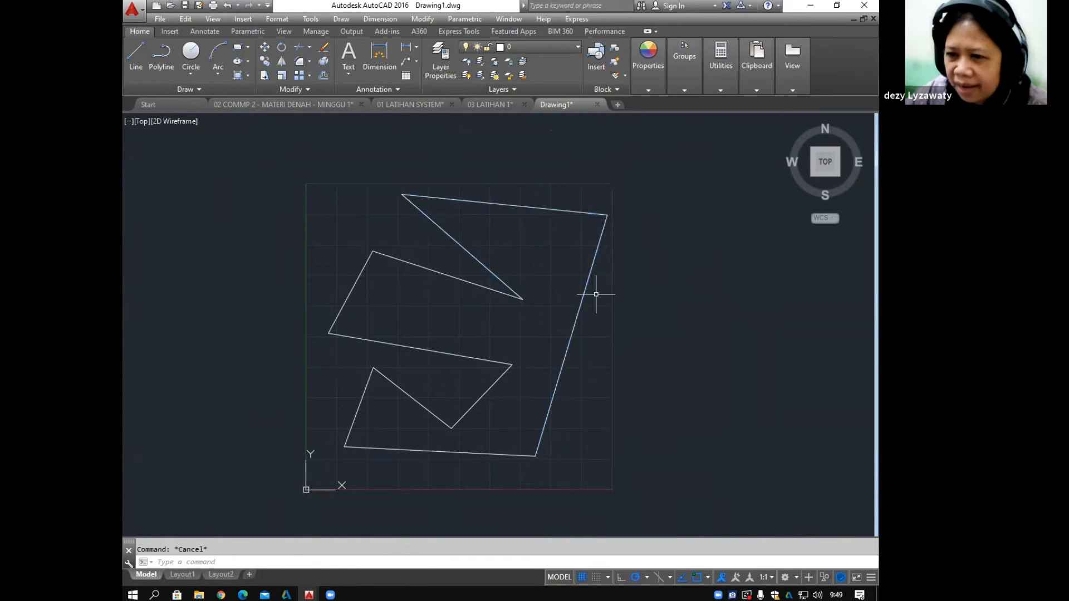
left_click(566, 211)
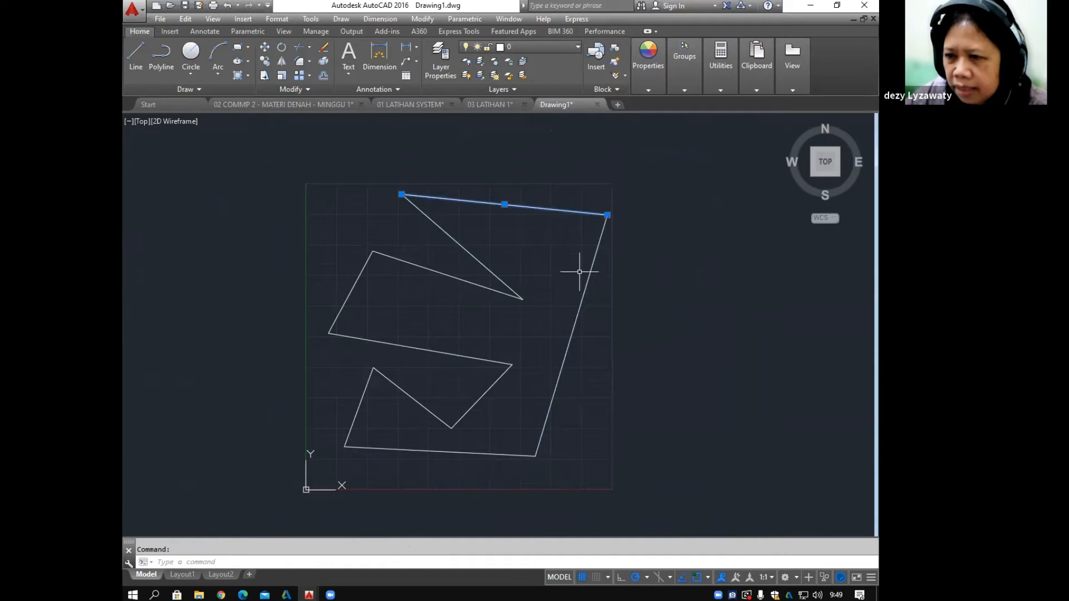
left_click(587, 278)
left_click(489, 266)
key("Escape")
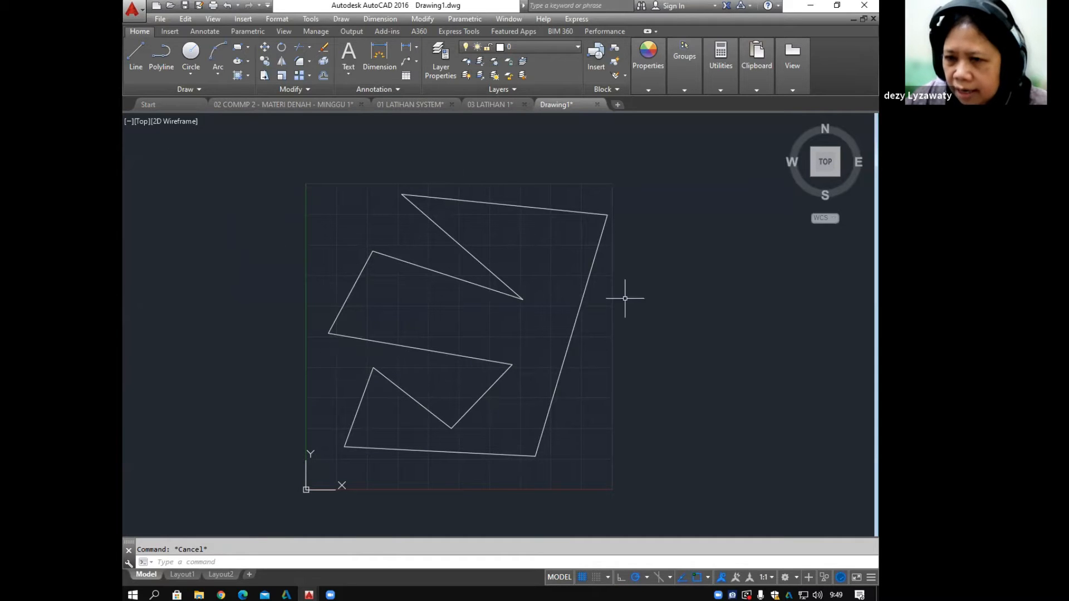
Step: Practise window selection, first around part of the outline and again around all of its lines, and clear the selection
left_click(222, 133)
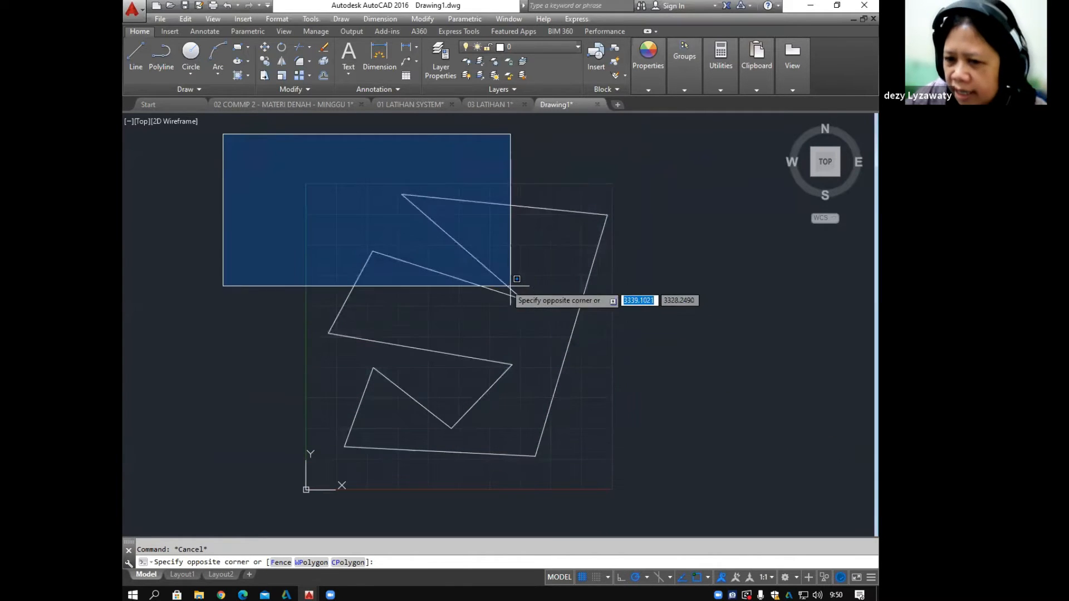
left_click(562, 340)
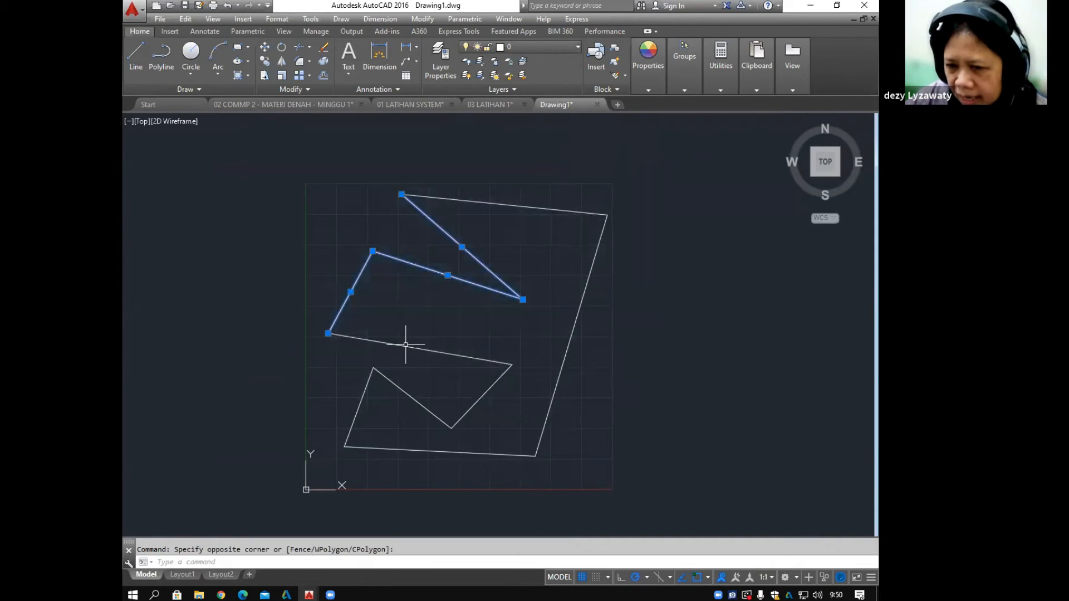
left_click(201, 141)
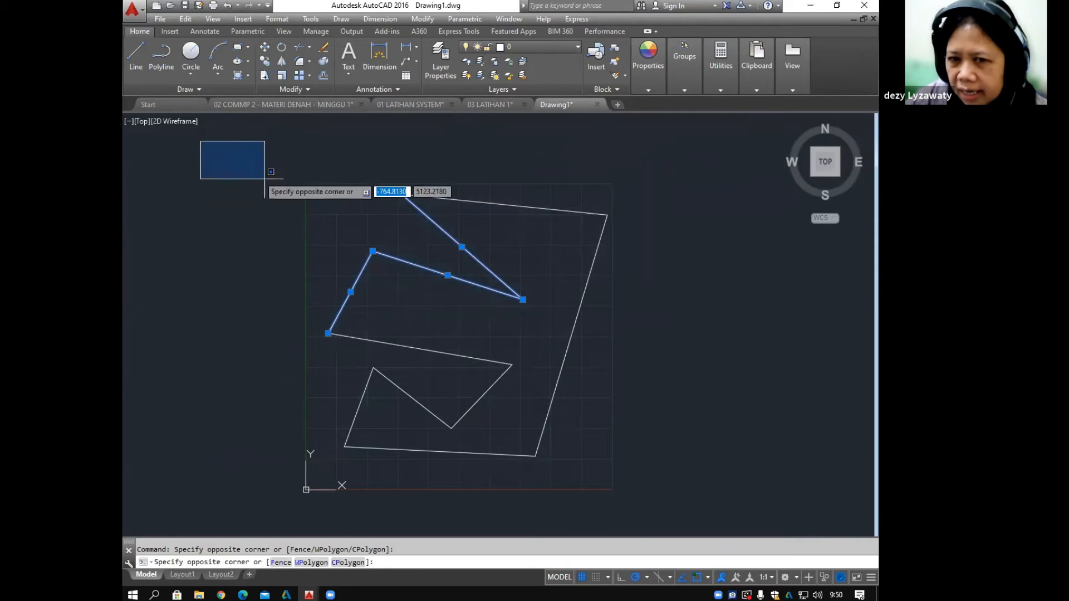
left_click(673, 479)
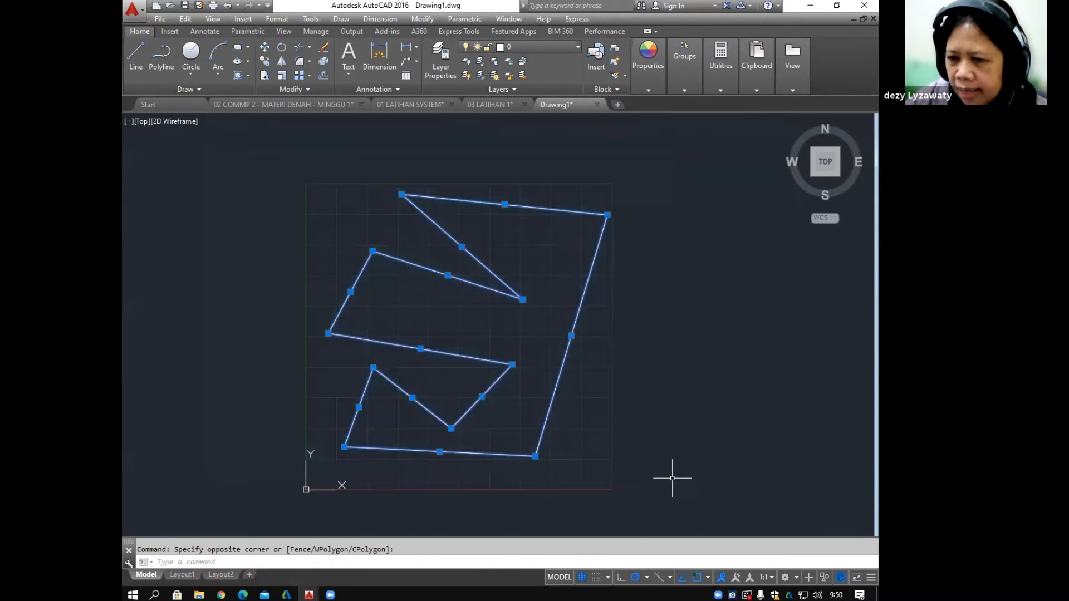
key("Escape")
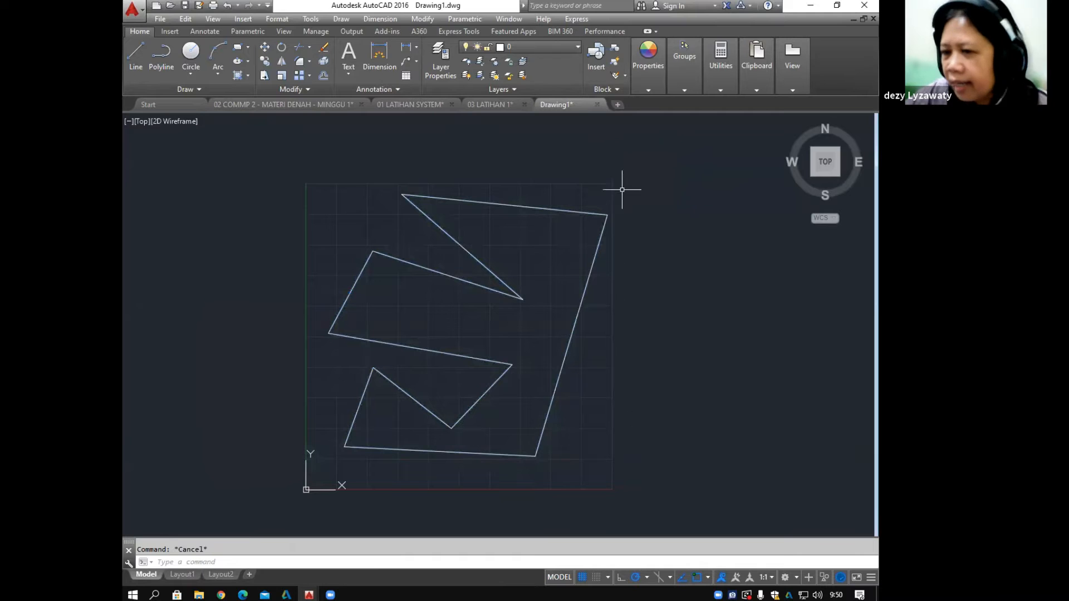
Step: Practise crossing selections over different parts of the outline until all its lines are selected, and clear the selection
left_click(721, 135)
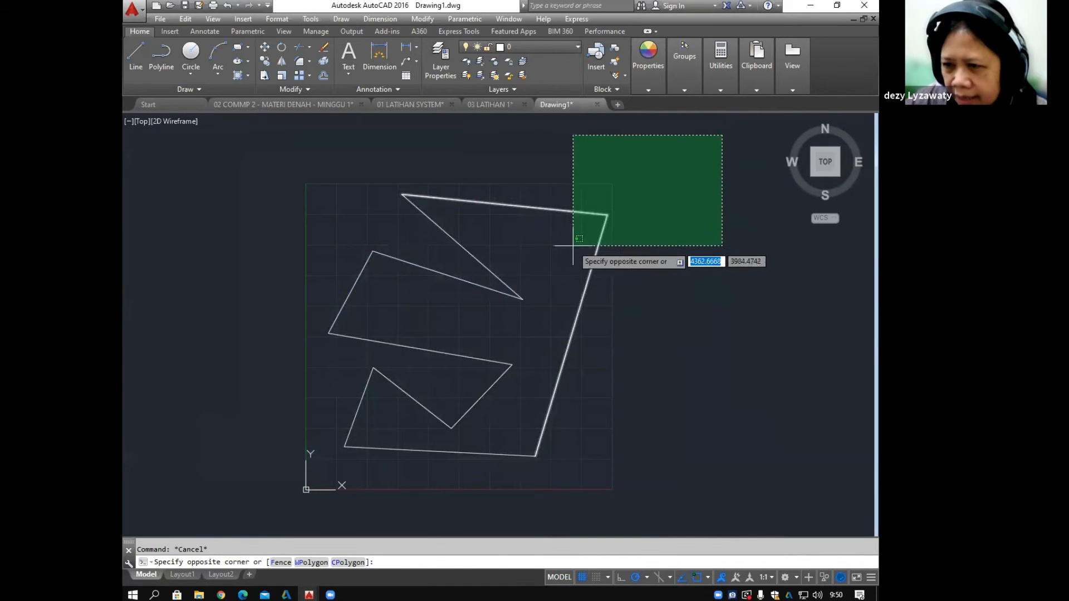
left_click(601, 236)
left_click(529, 249)
left_click(471, 306)
left_click(544, 346)
left_click(403, 375)
left_click(246, 432)
left_click(526, 418)
left_click(463, 471)
left_click(357, 273)
left_click(644, 342)
left_click(508, 394)
left_click(714, 174)
left_click(535, 259)
left_click(509, 192)
left_click(414, 297)
left_click(578, 280)
left_click(456, 376)
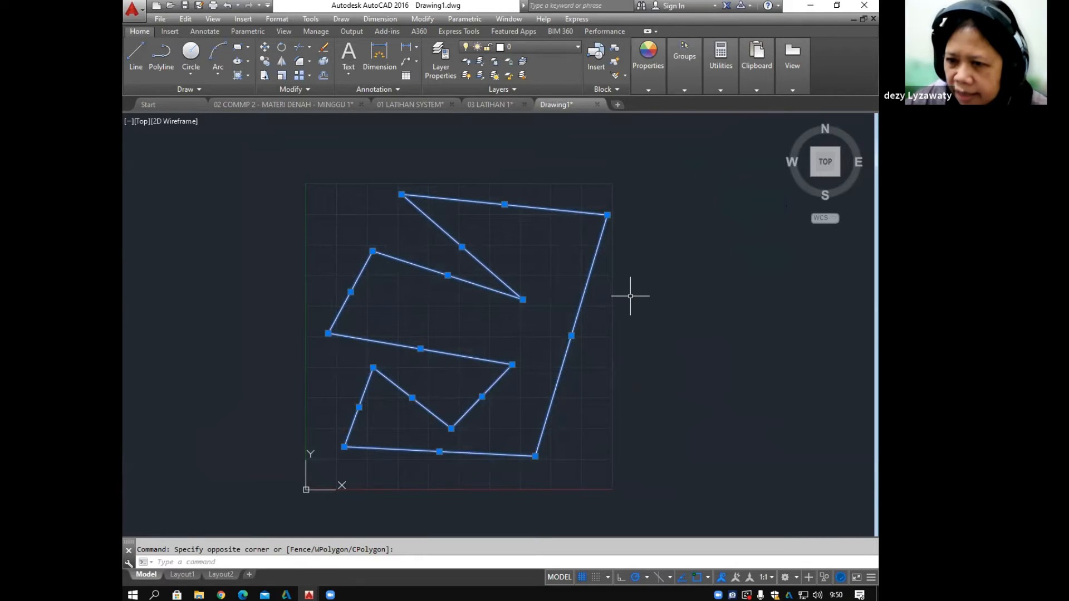
key("Escape")
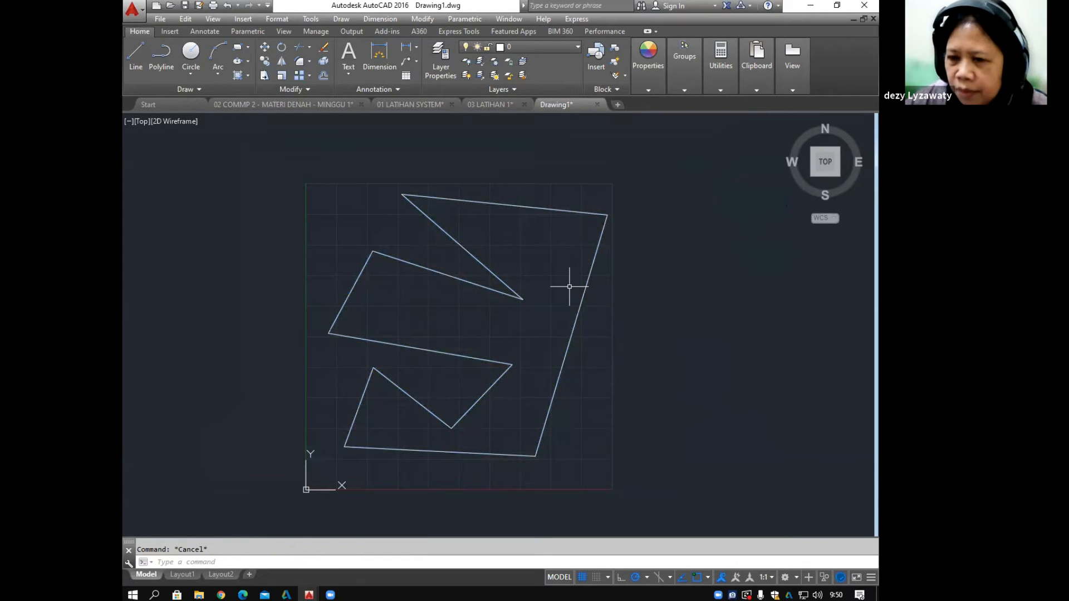
Step: Select the whole outline with a window selection and erase all its lines
left_click(246, 144)
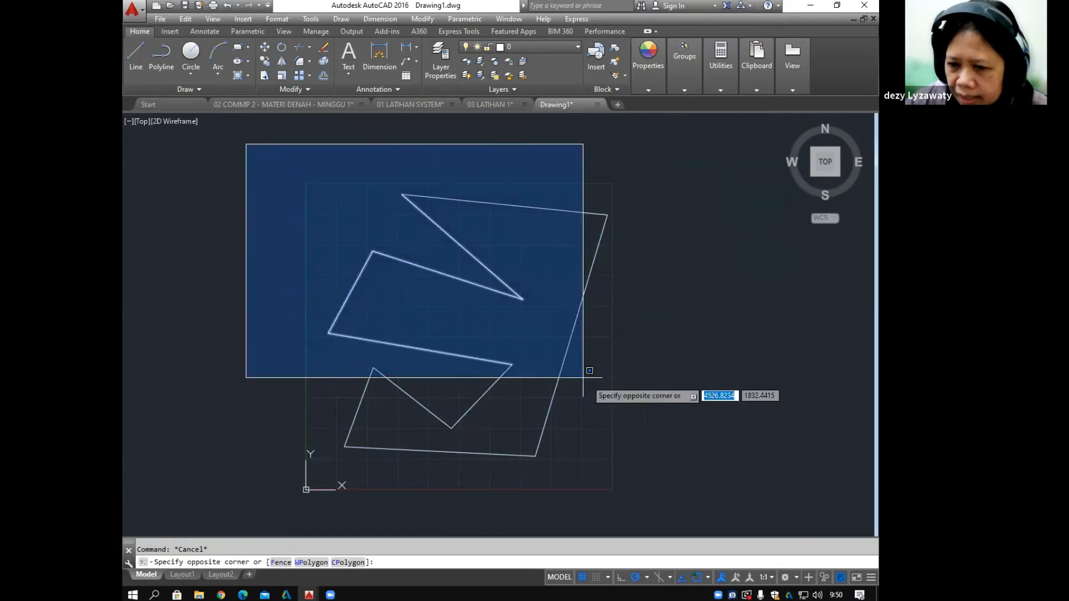
left_click(660, 473)
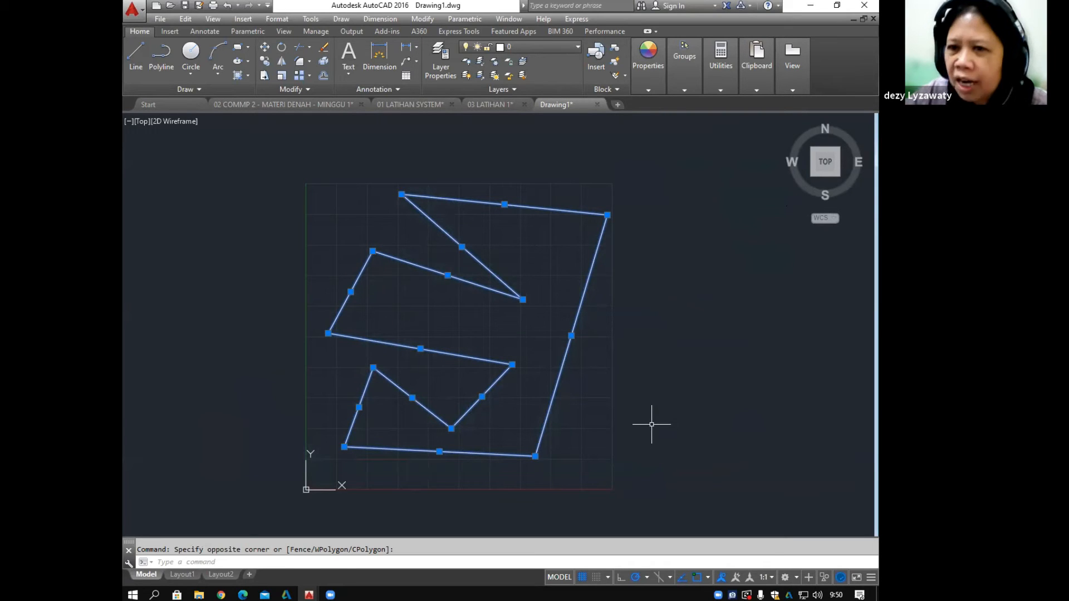
key("Delete")
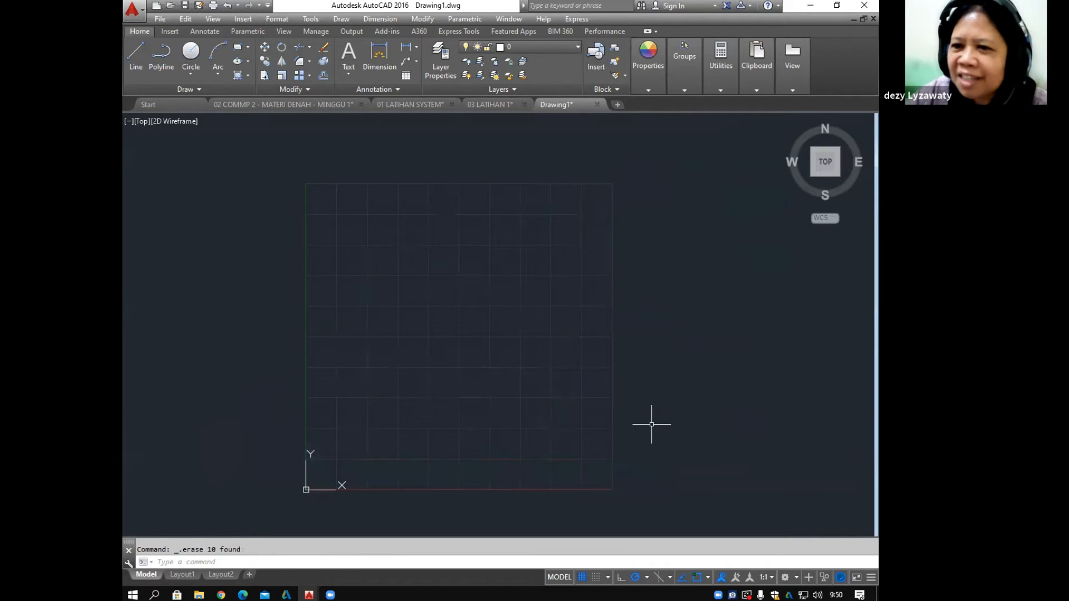
Step: Start a new line with its first point inside the grid area, close to the origin
scroll(516, 366, "down", 2)
middle_click_drag(516, 366, 473, 370)
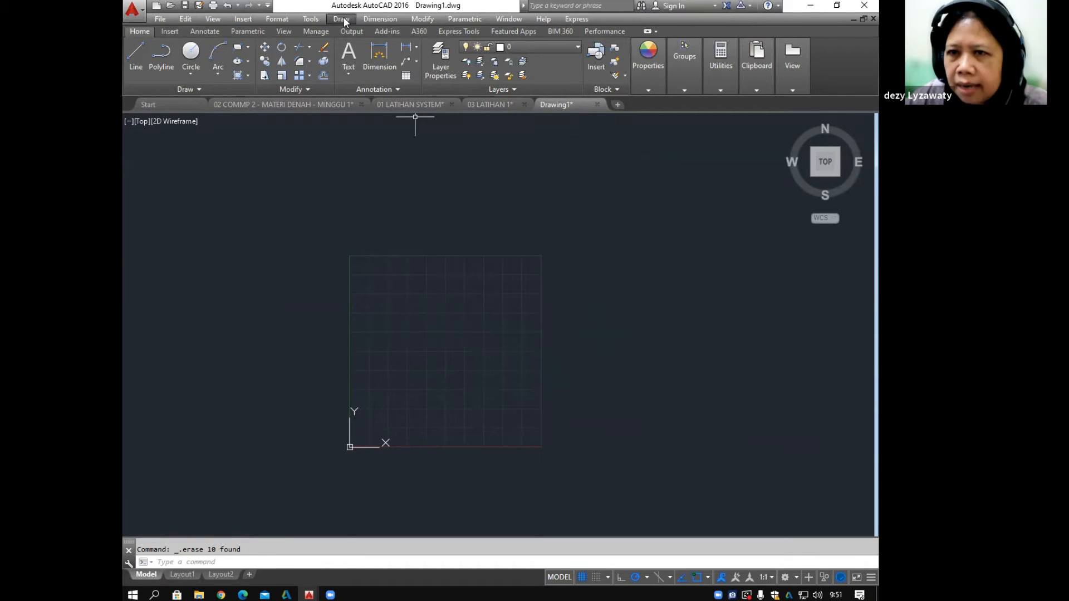
left_click(341, 19)
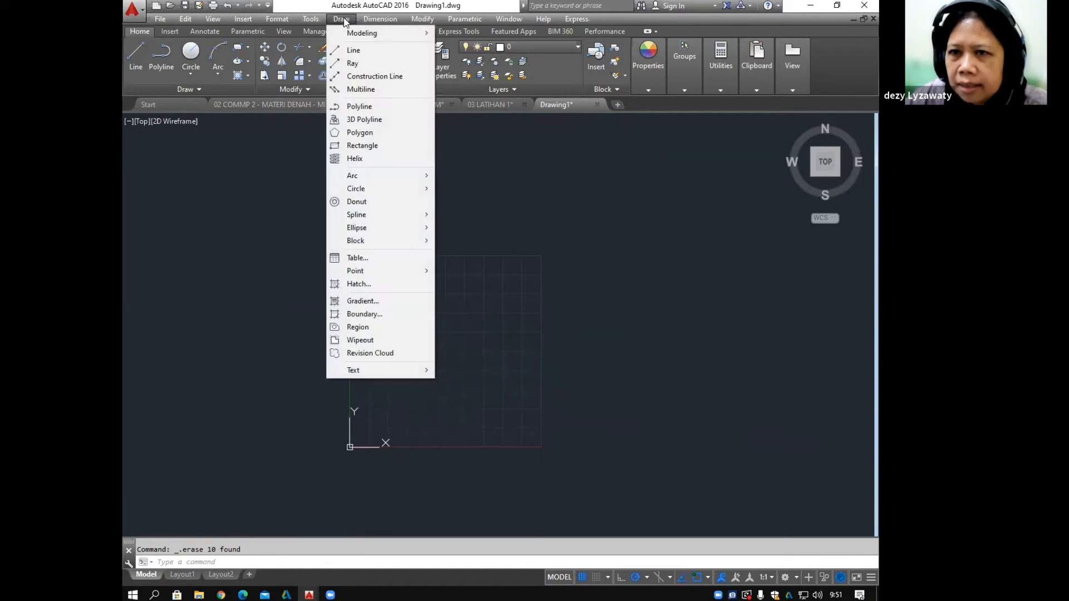
left_click(371, 51)
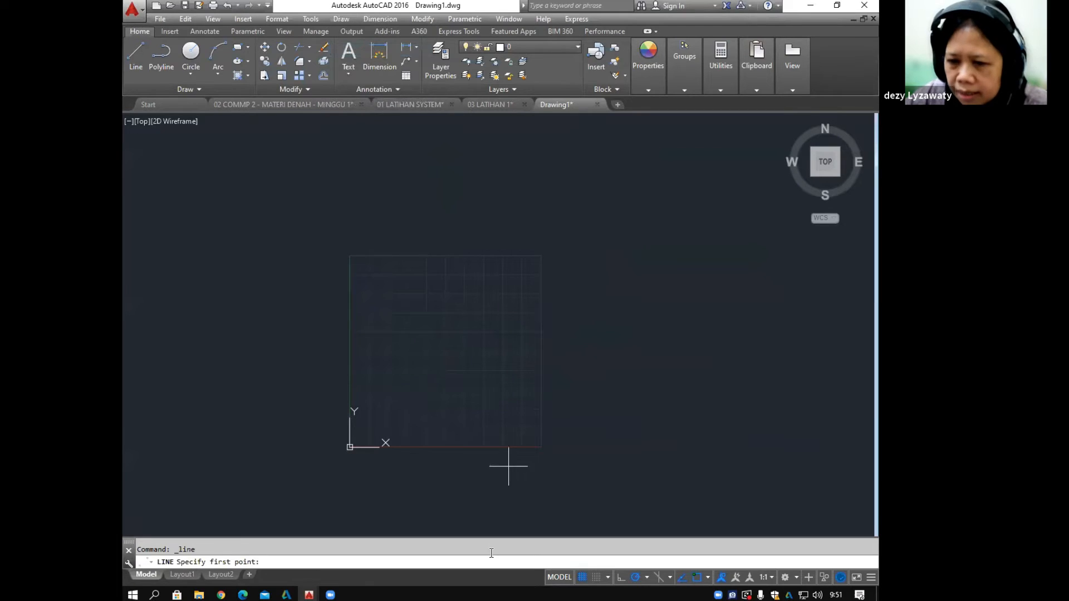
left_click(383, 421)
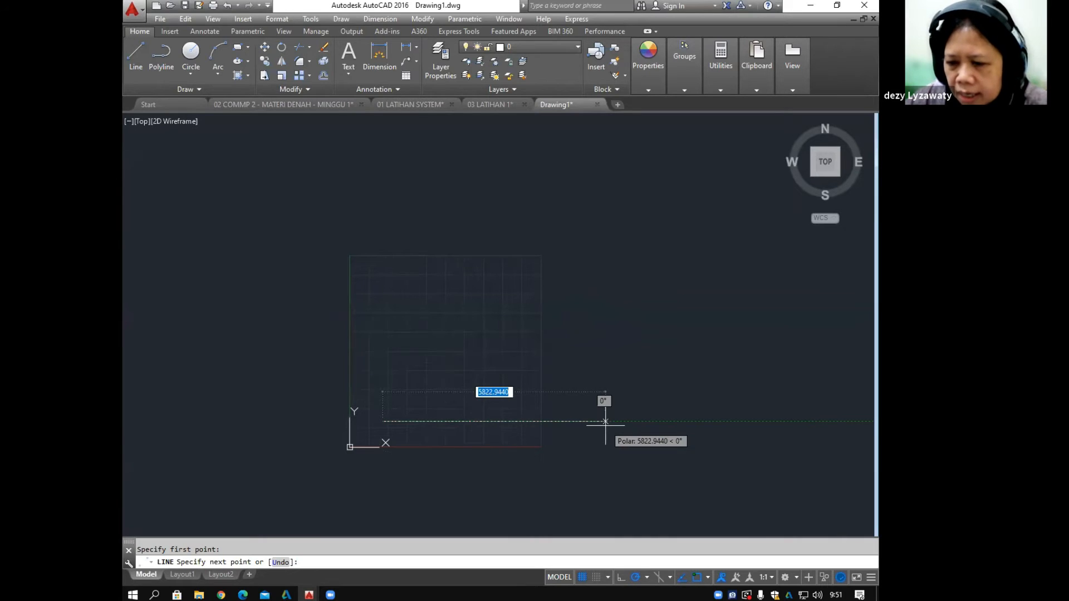
Step: Switch polar tracking off and on again, and review the polar tracking options in the drafting settings
left_click(636, 579)
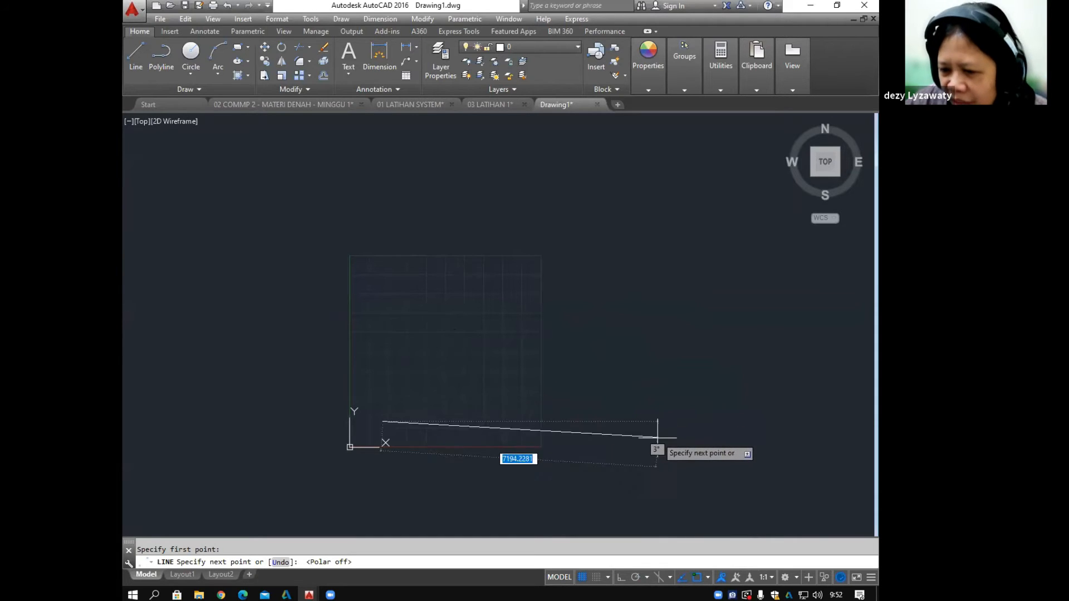
left_click(637, 578)
left_click(313, 20)
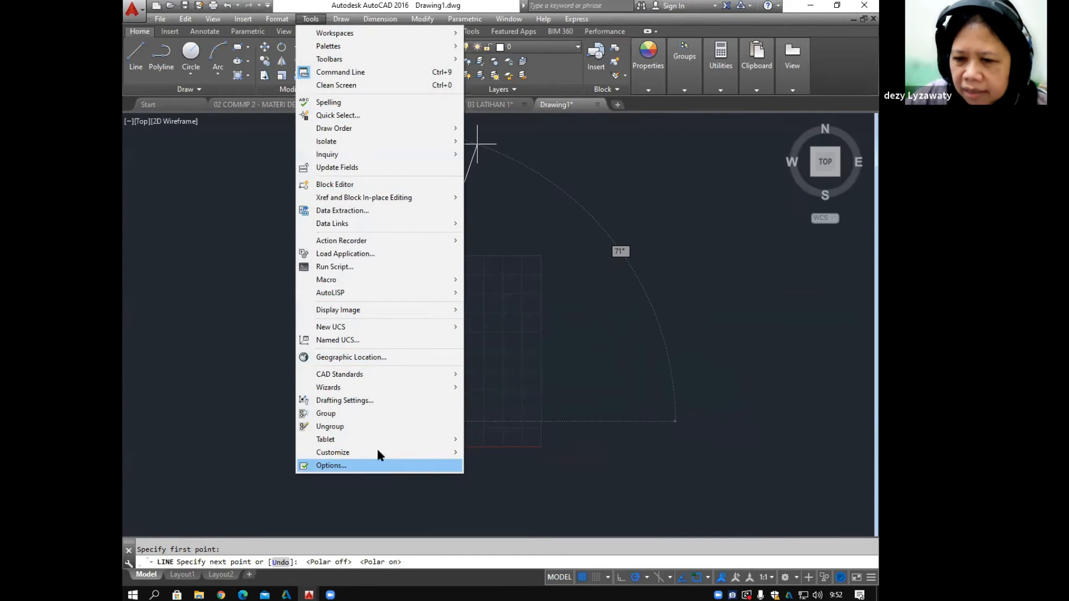
left_click(367, 400)
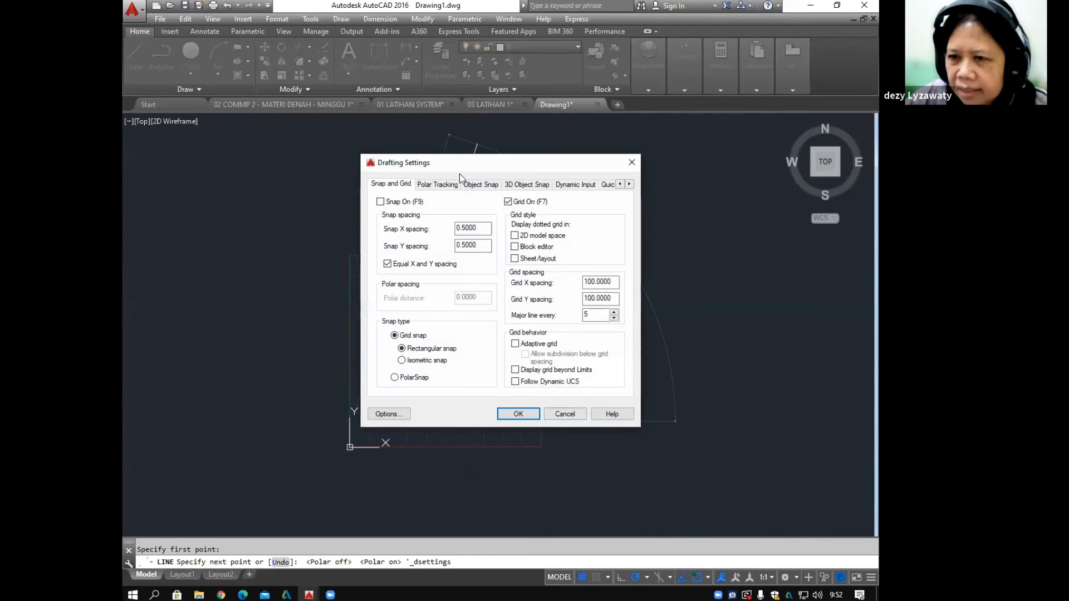
left_click(448, 185)
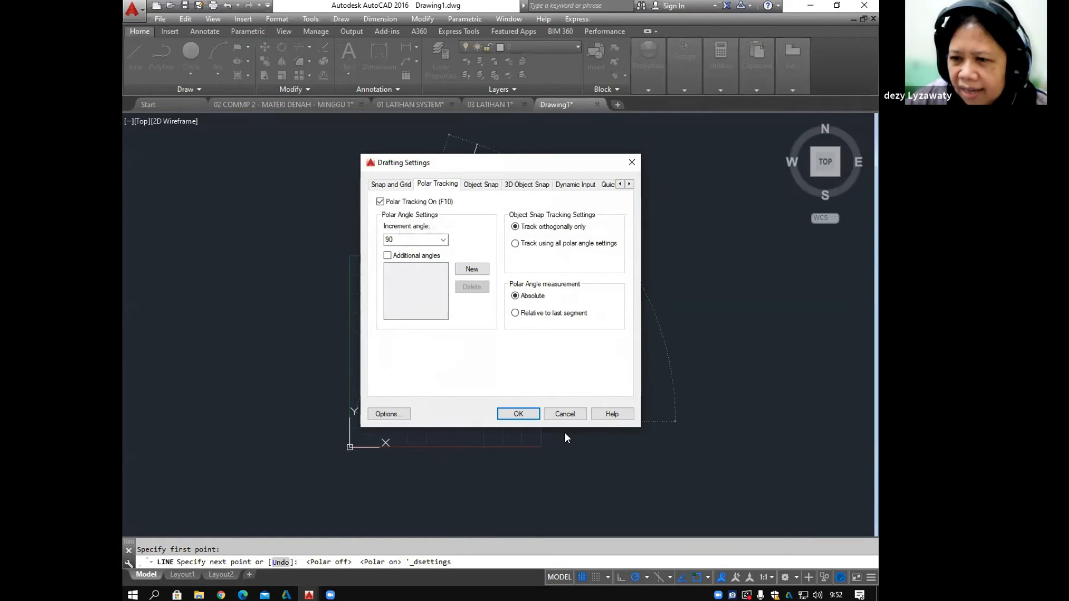
left_click(518, 415)
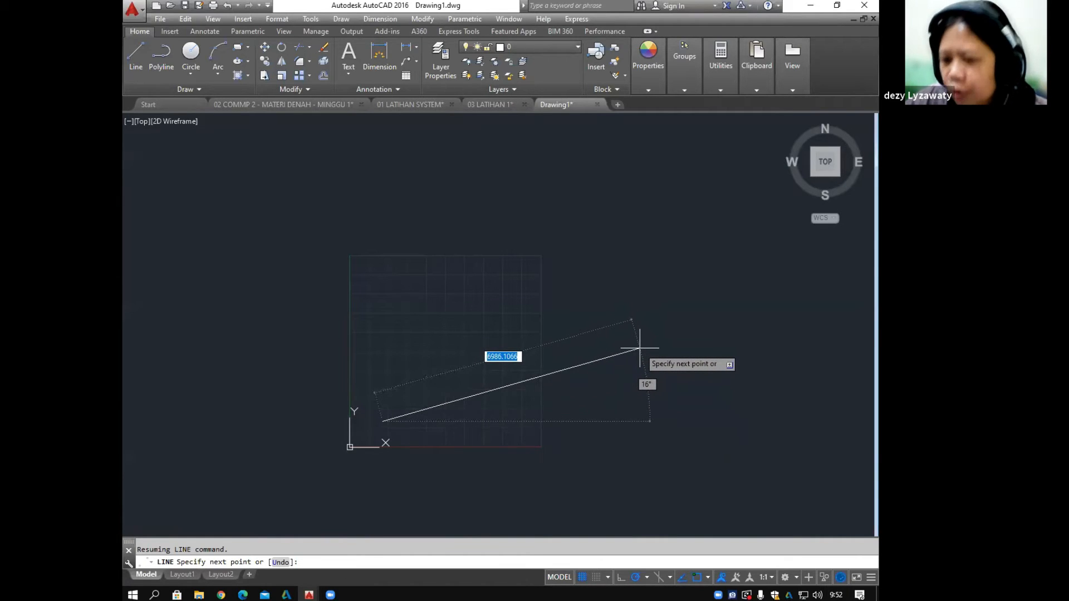
Step: Try ortho mode, return to polar tracking, and draw a 1000 mm segment rightward followed by a 1000 mm segment upward
left_click(622, 578)
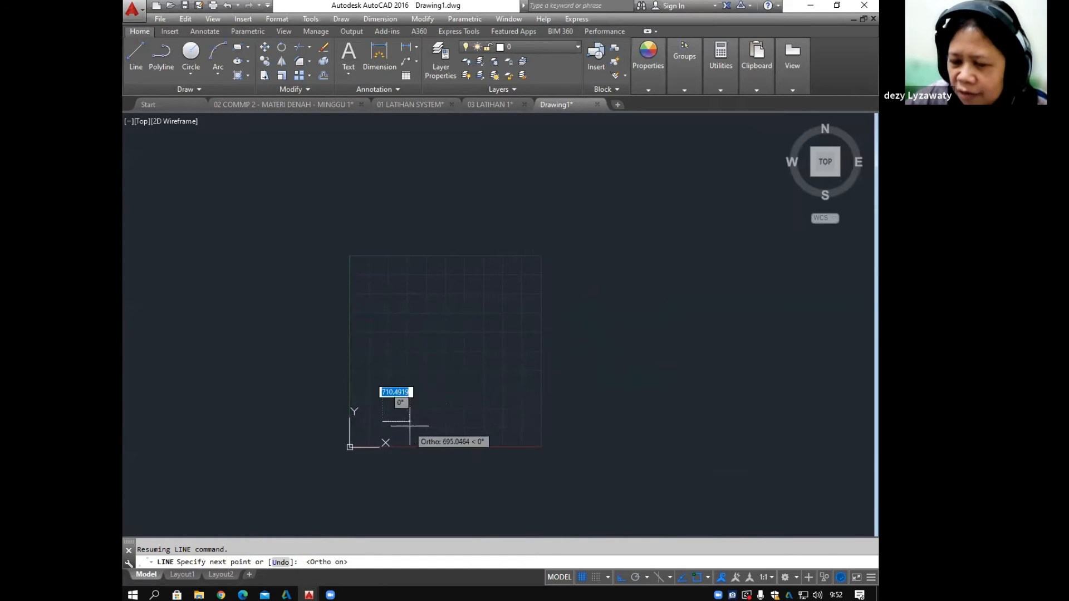
left_click(636, 578)
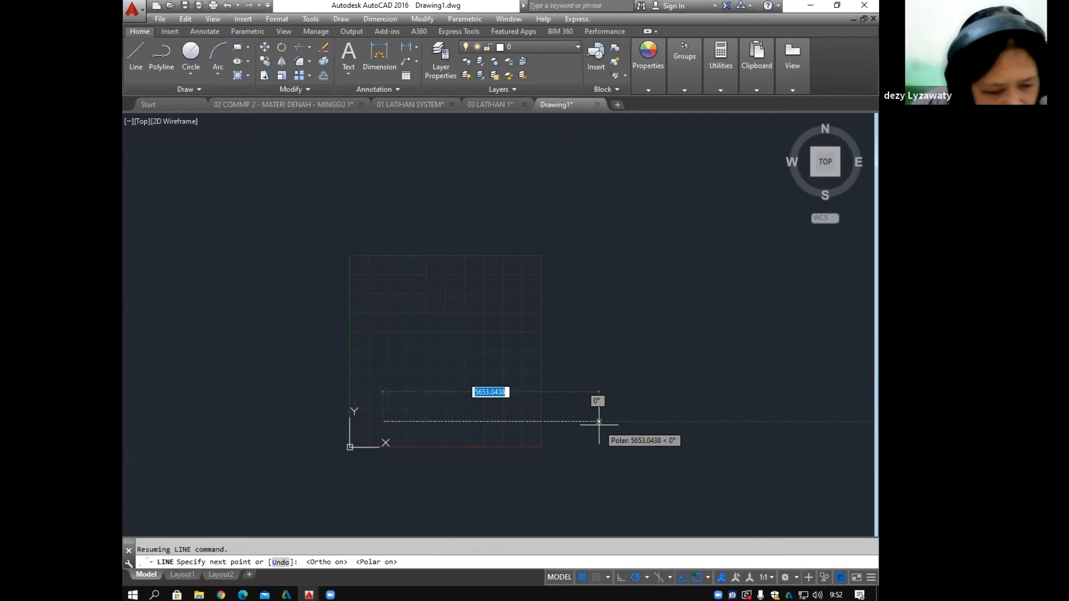
type("1000")
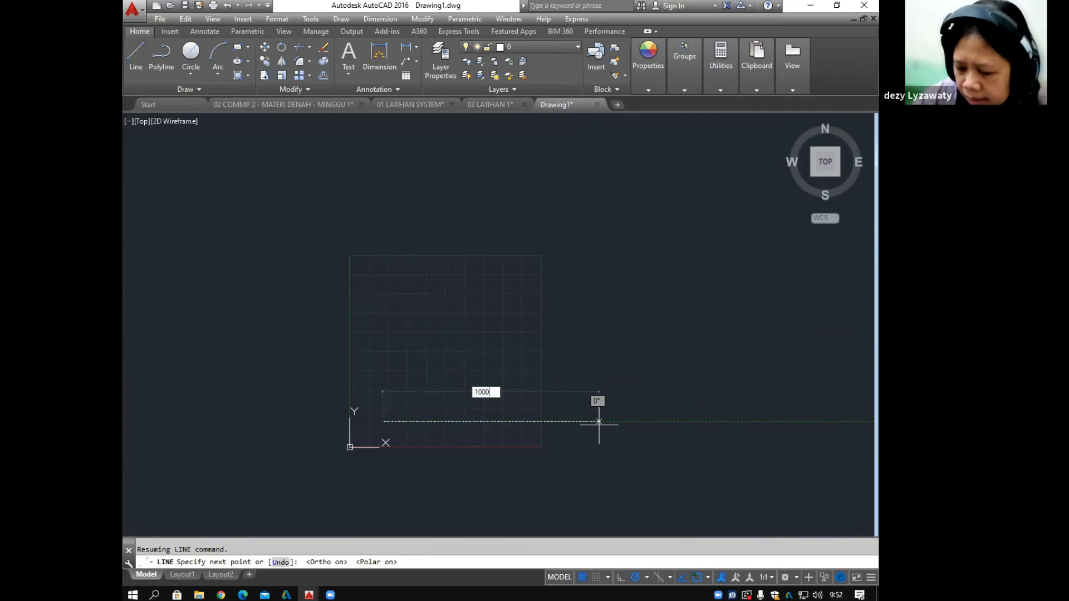
key("Return")
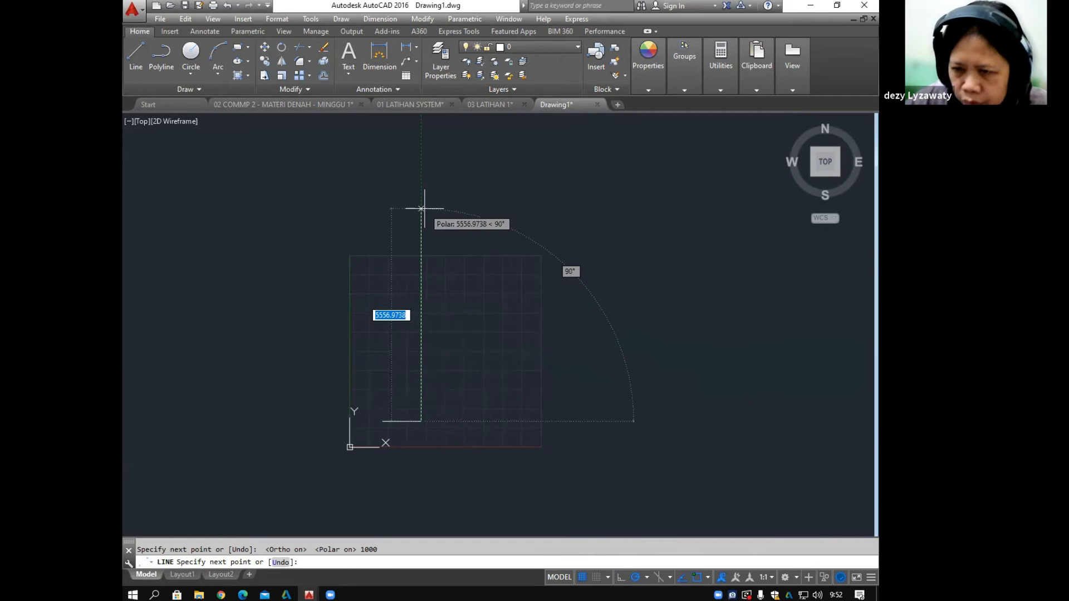
type("1")
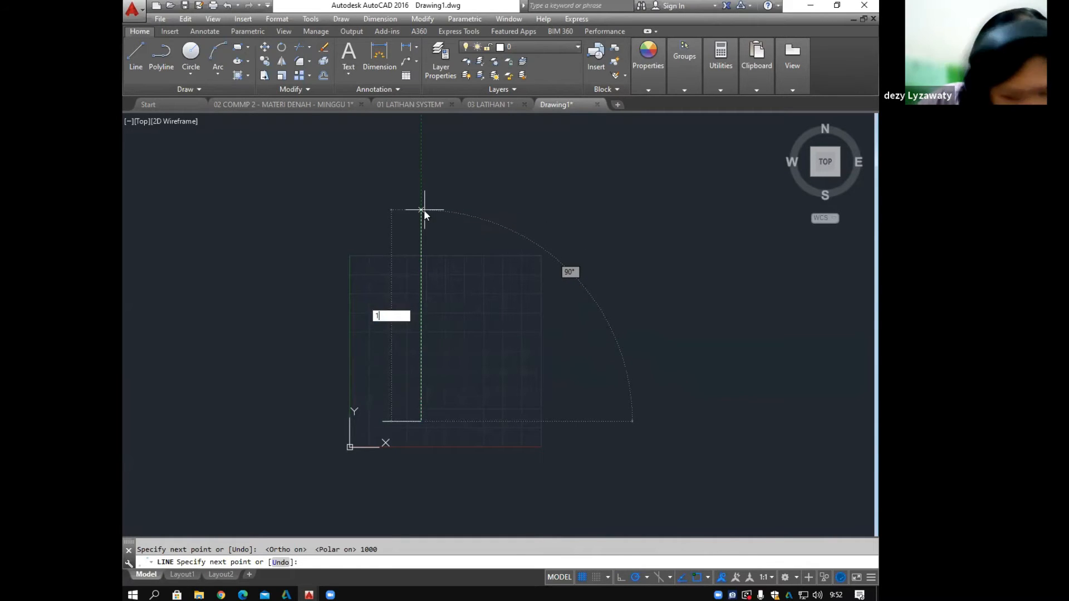
type("000")
key("Return")
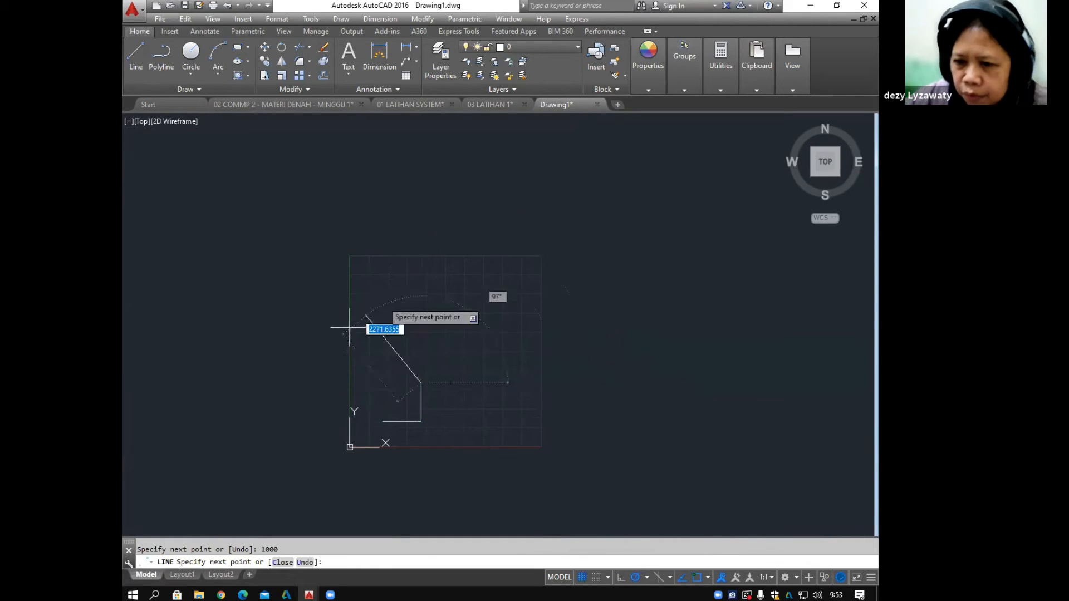
type("100")
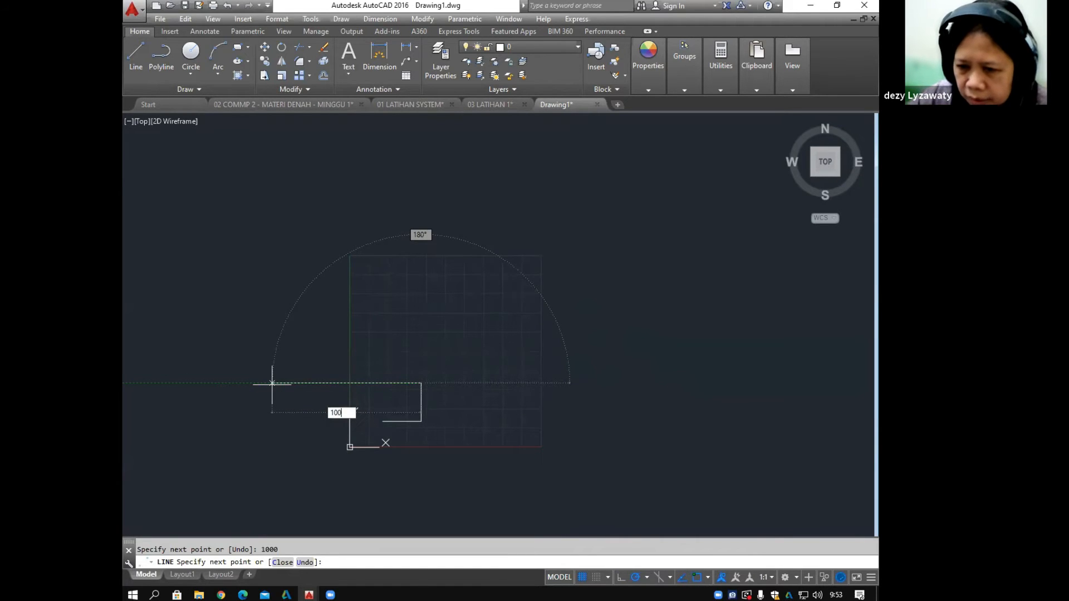
key("Return")
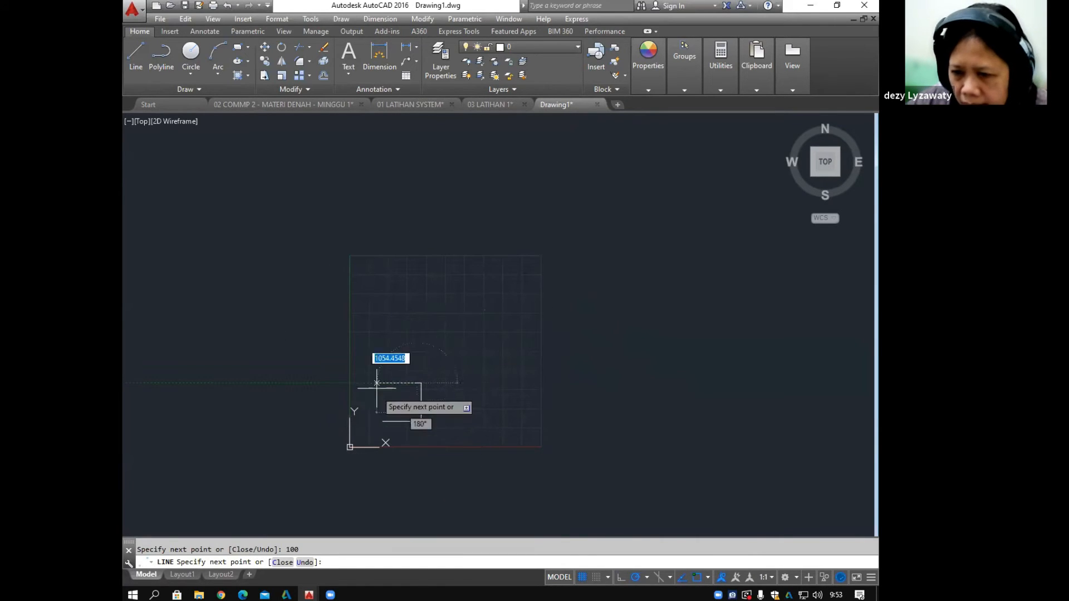
scroll(408, 388, "up", 4)
middle_click_drag(410, 377, 423, 293)
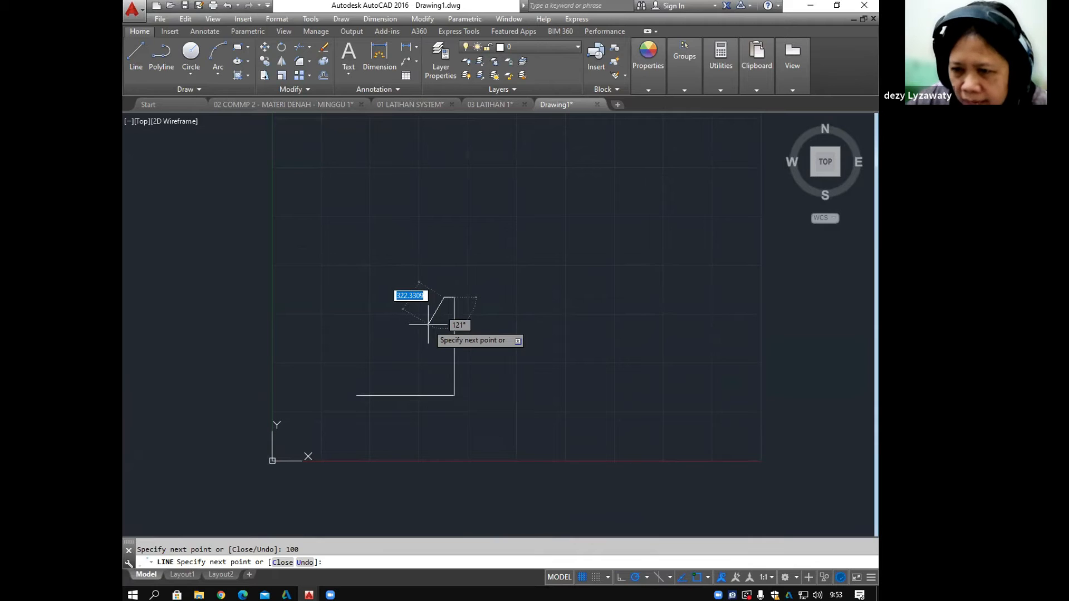
type("u")
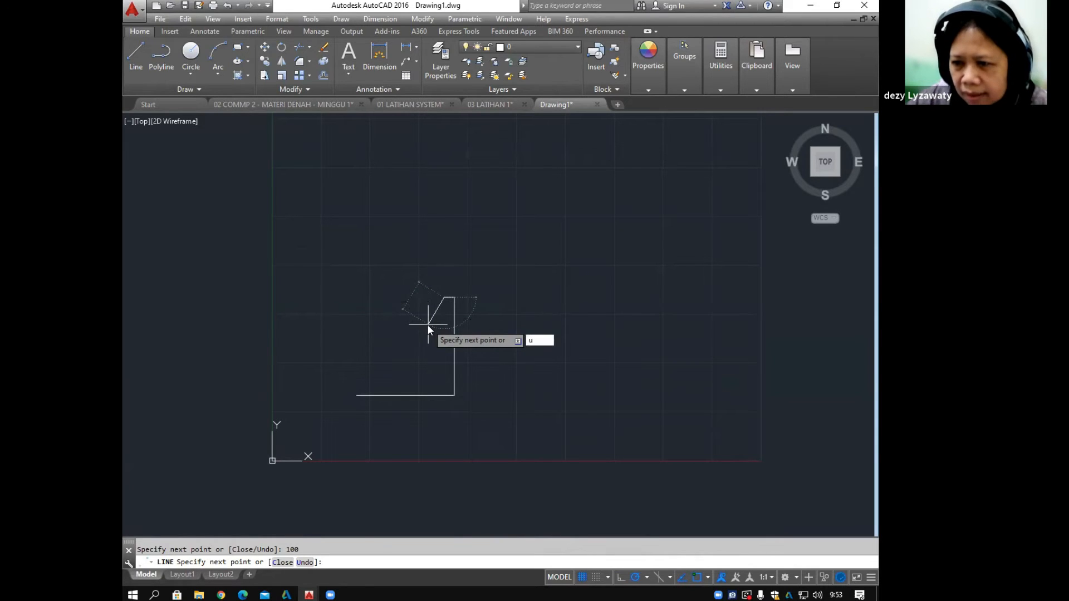
key("Return")
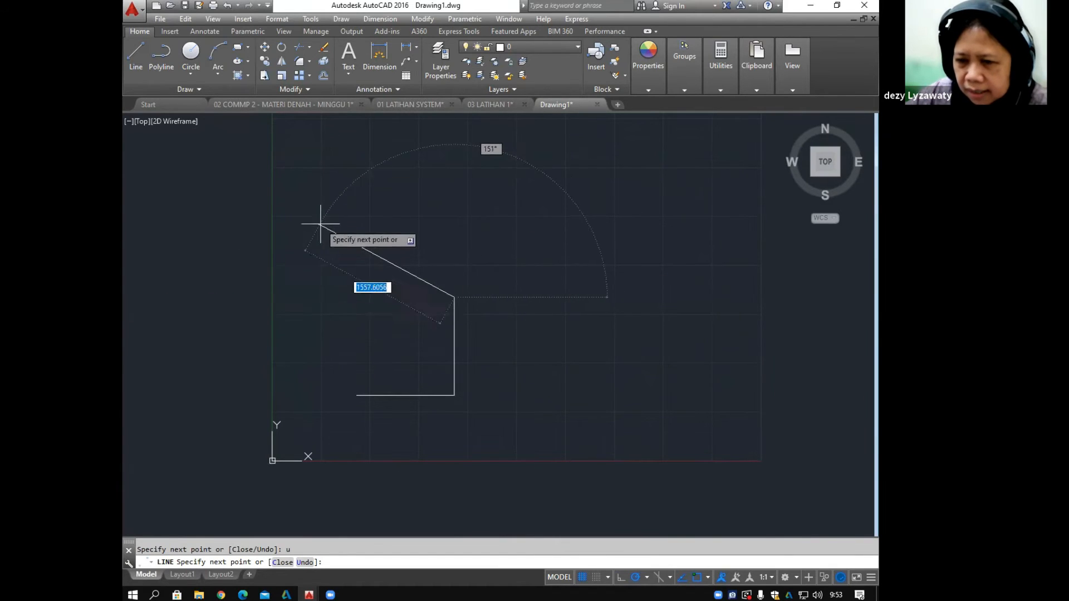
Step: Draw a 1000 mm segment leftward and close the lines into a square
type("1000")
key("Return")
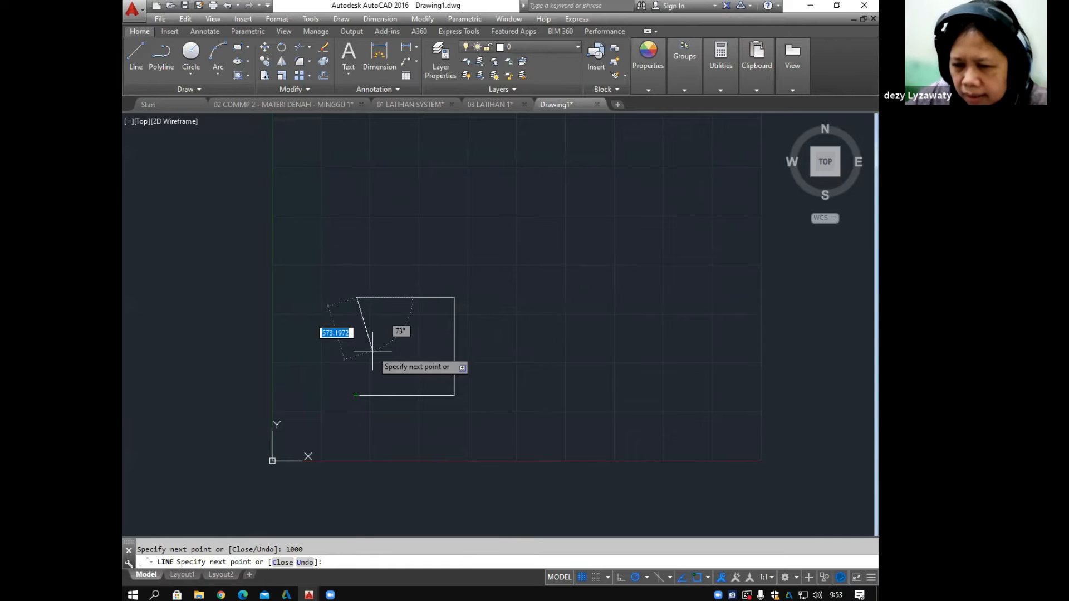
type("c")
key("Return")
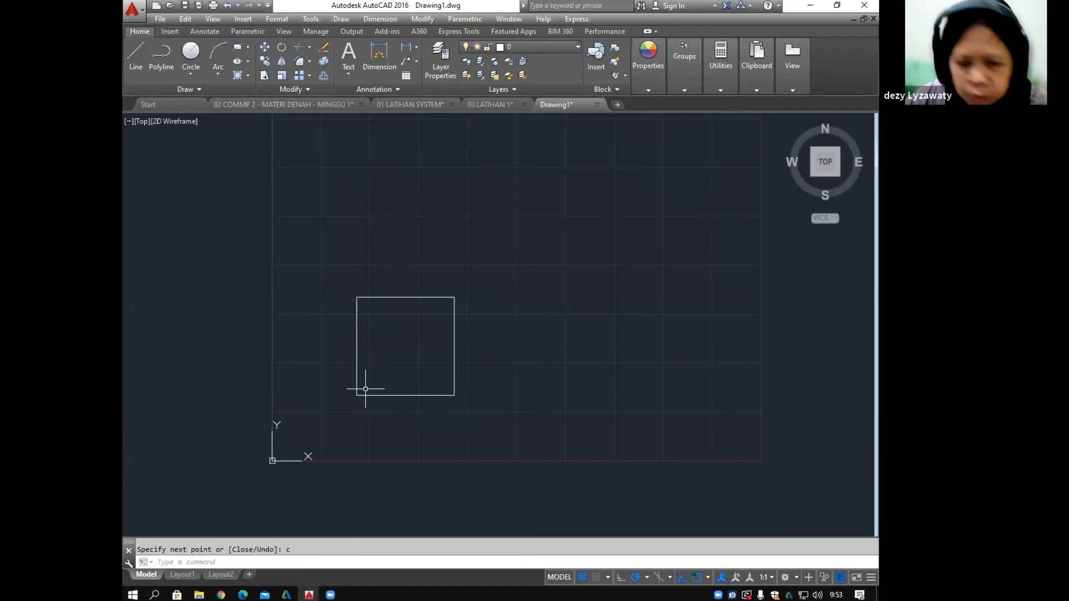
Step: Start a line just above the square's left side and draw segments 1500 mm rightward and 600 mm upward
middle_click_drag(482, 363, 375, 350)
scroll(374, 350, "down", 2)
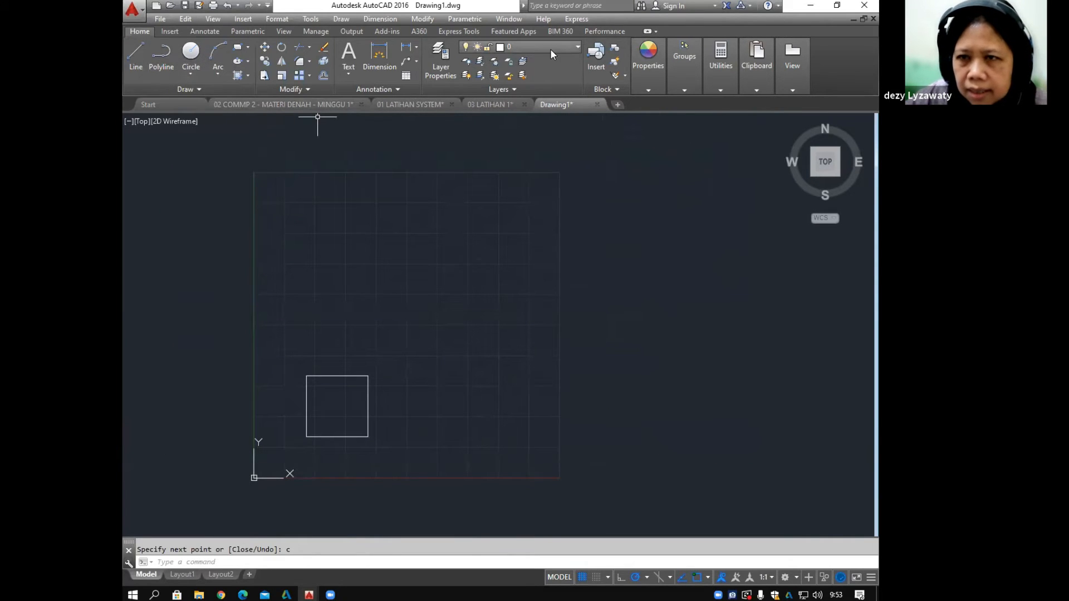
left_click(341, 19)
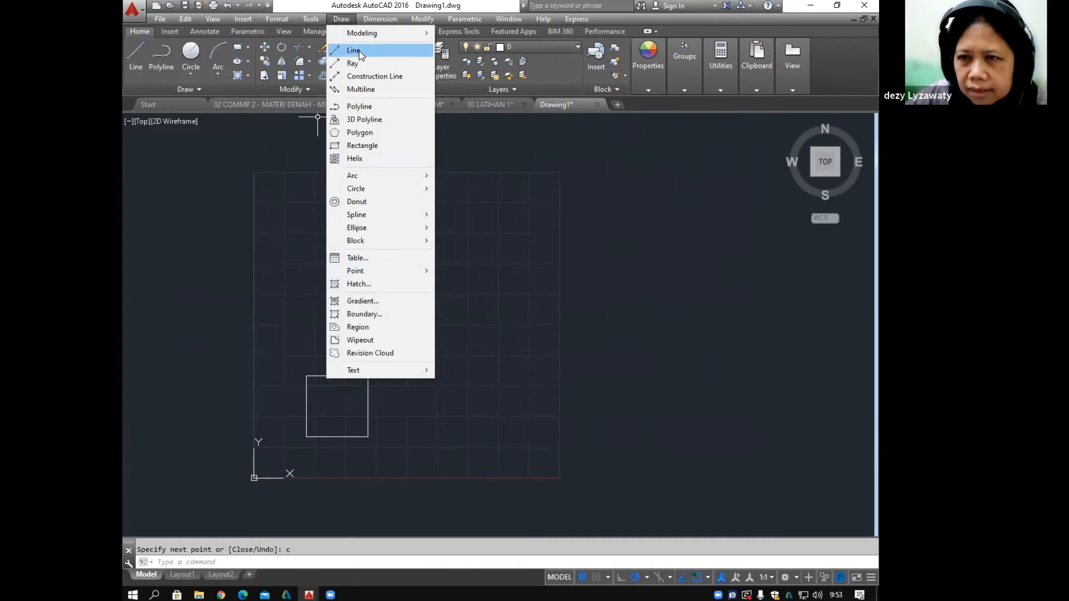
left_click(360, 53)
left_click(308, 349)
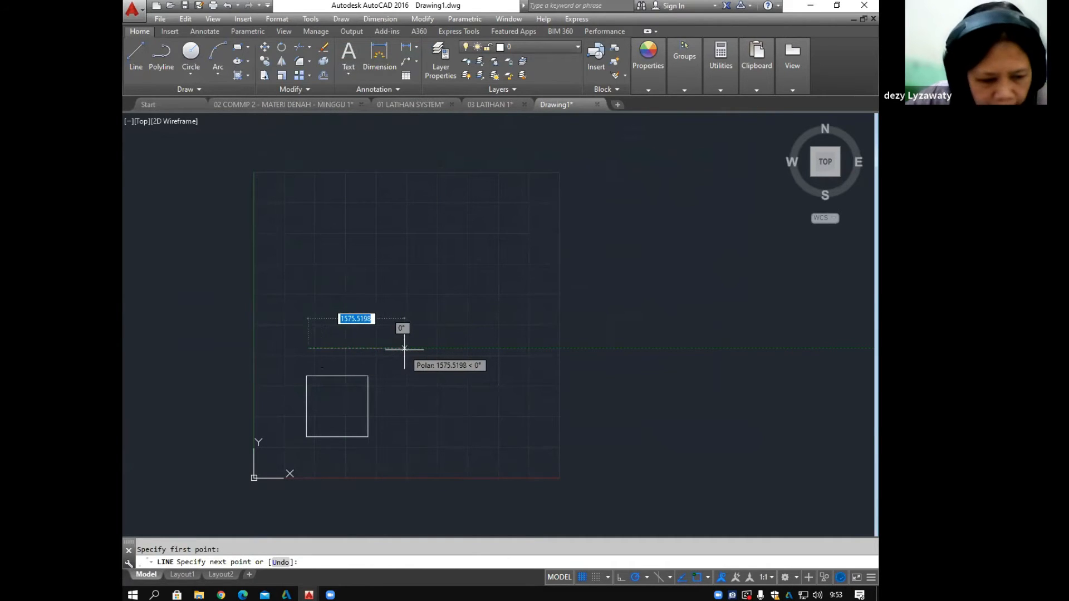
type("159")
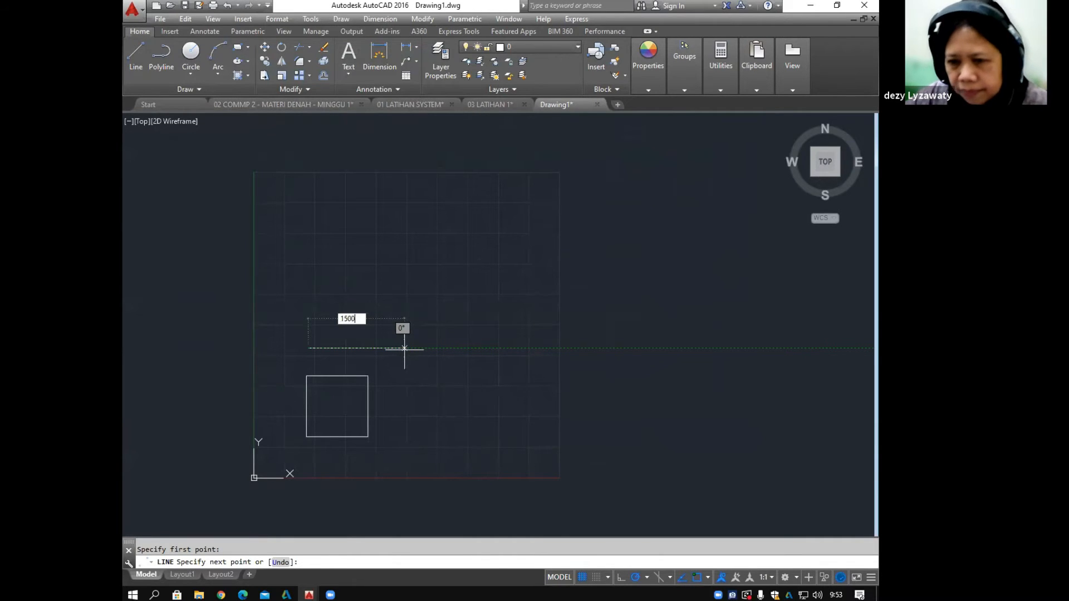
type("0")
key("Return")
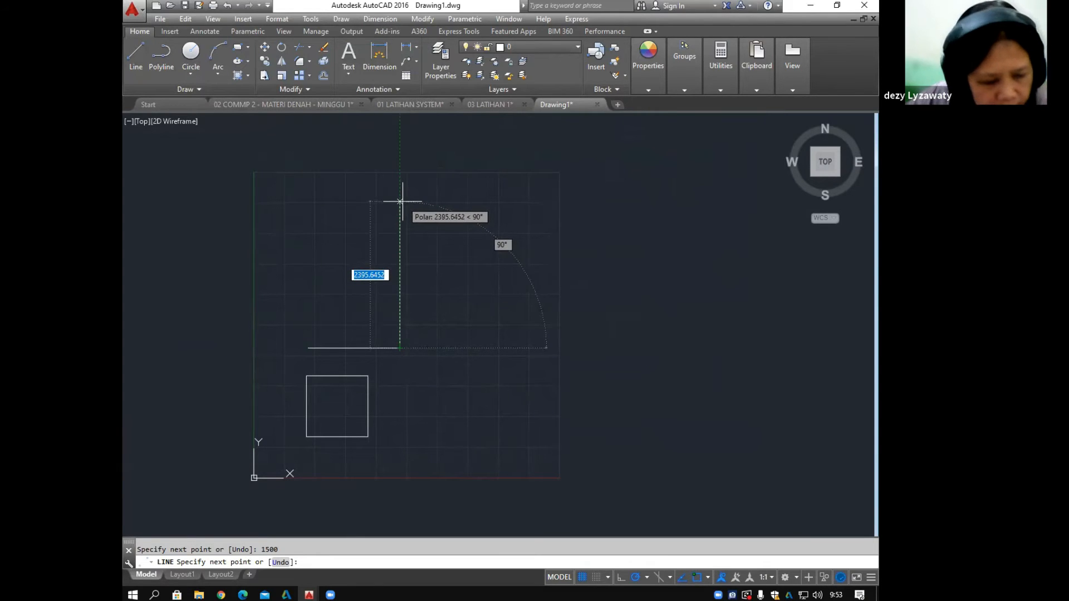
type("600")
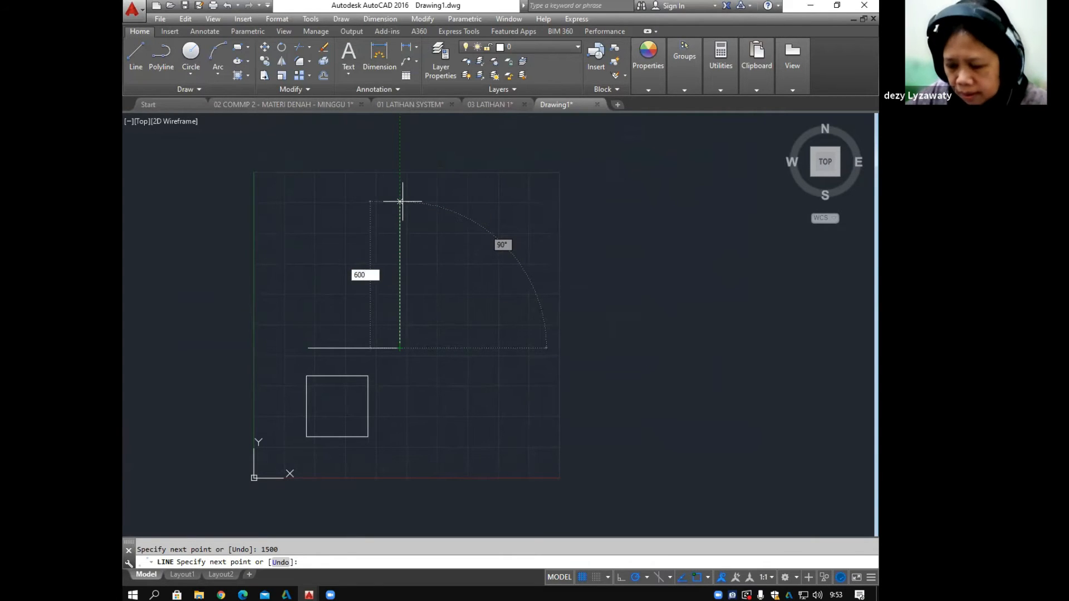
key("Return")
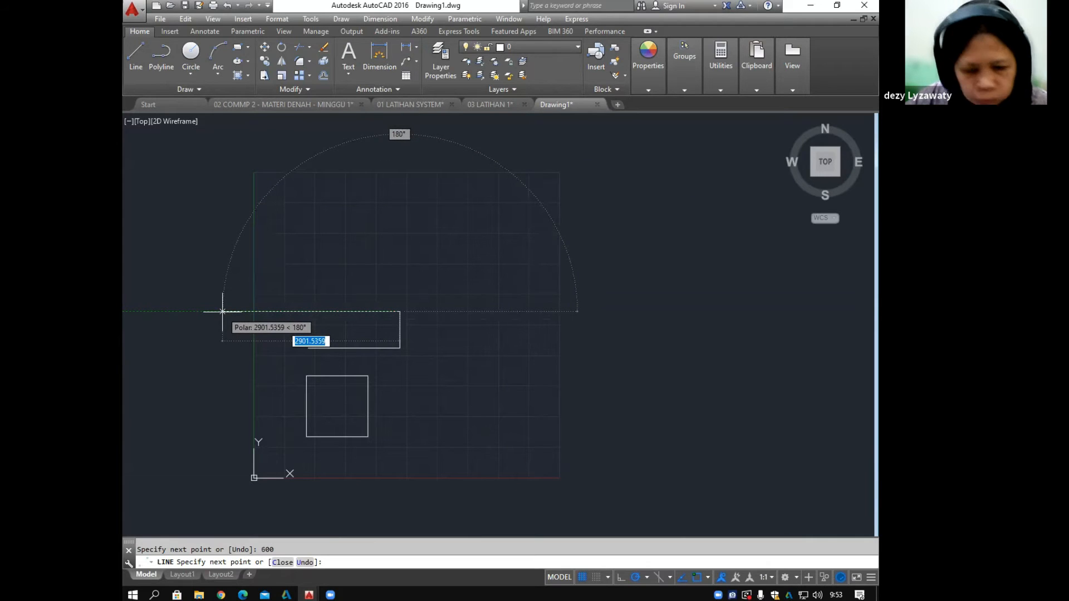
Step: Continue the outline 900 mm leftward, 600 mm upward and 600 mm leftward, and close the L-shape at its starting point
type("900")
key("Return")
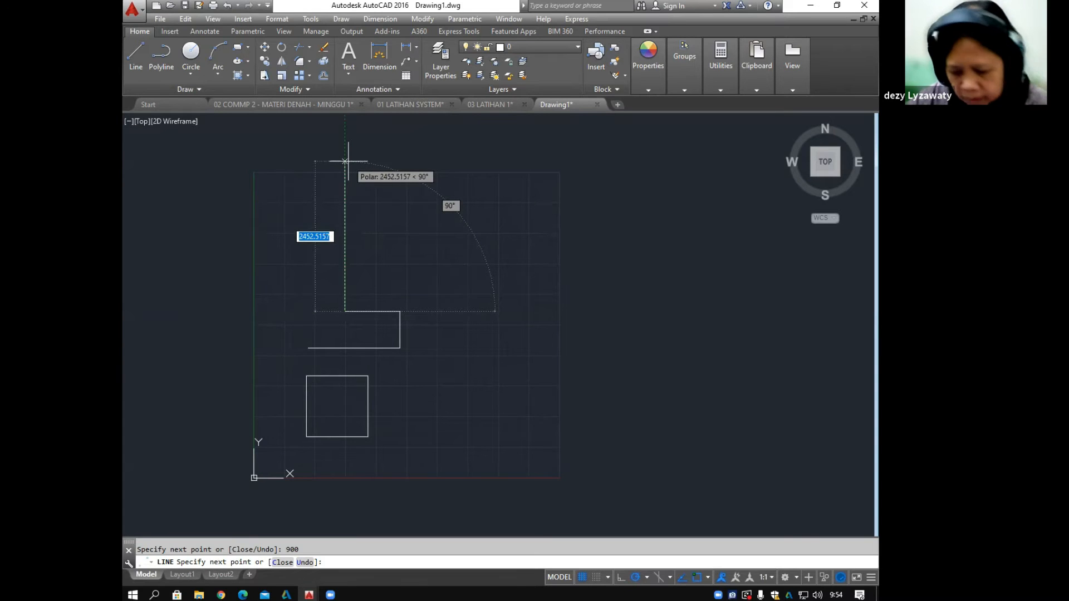
type("600")
key("Return")
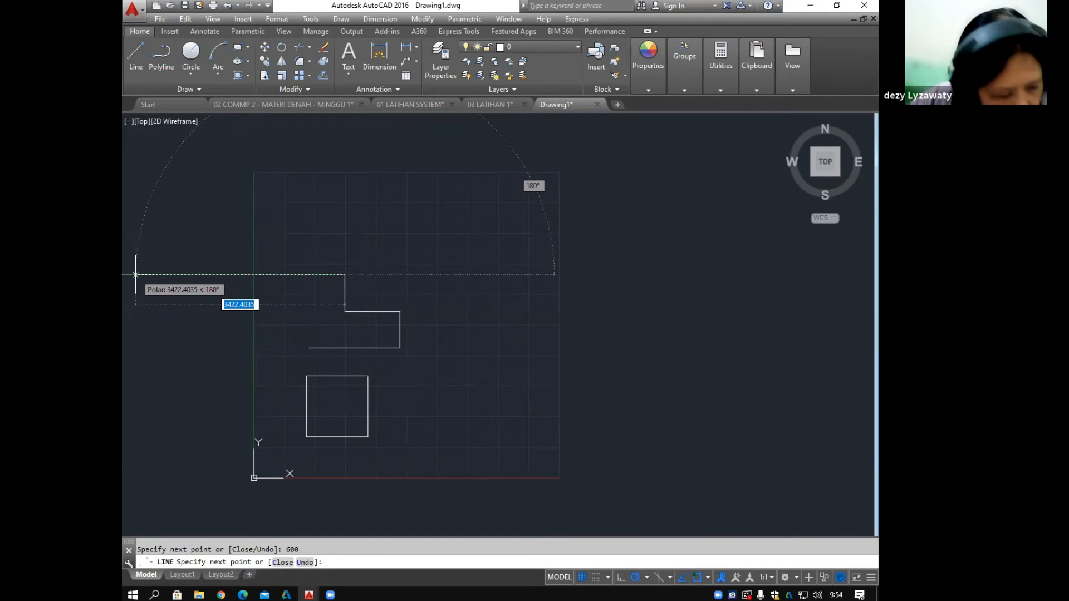
type("600")
key("Return")
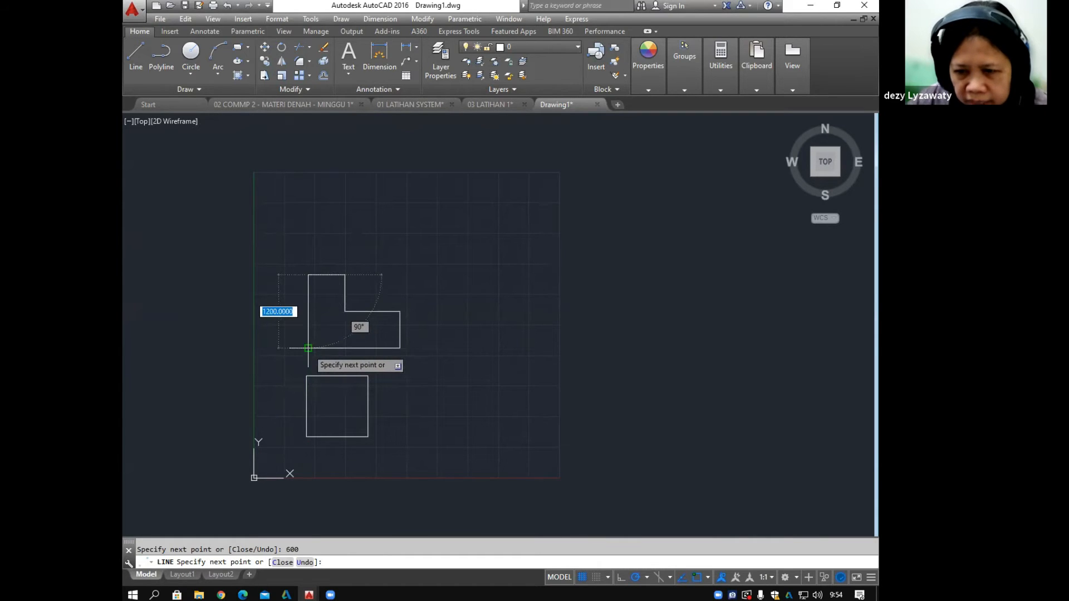
left_click(308, 349)
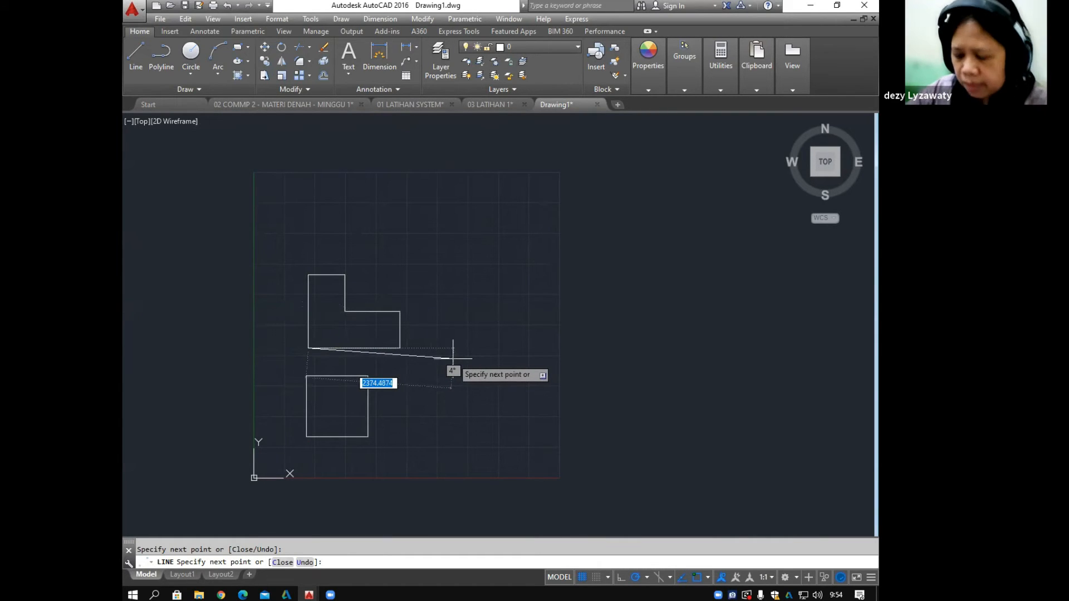
key("Escape")
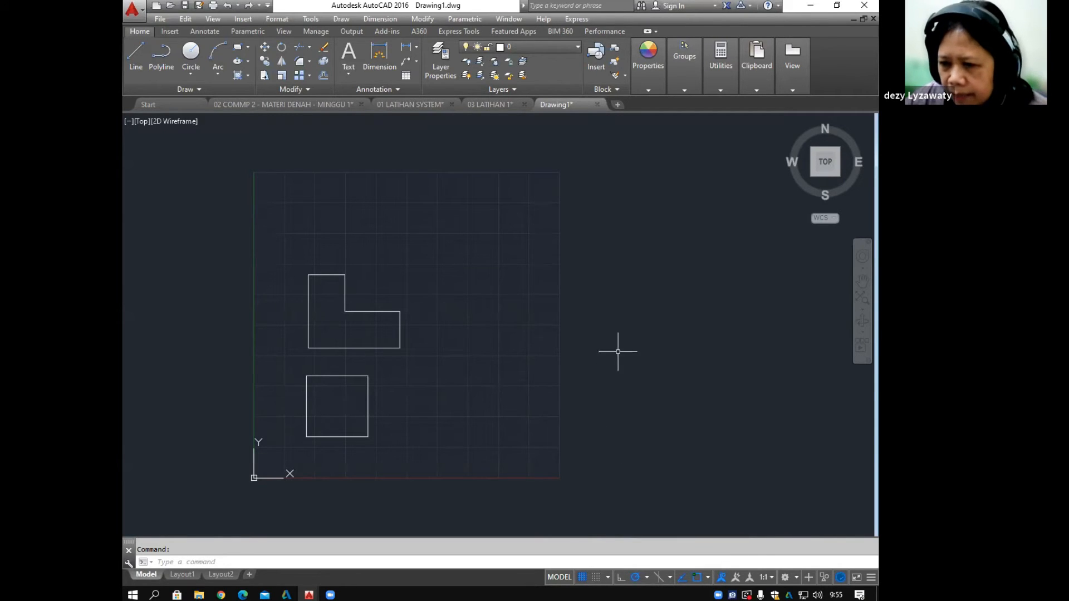
Step: Set the polar tracking angle increment to 45 degrees
right_click(634, 578)
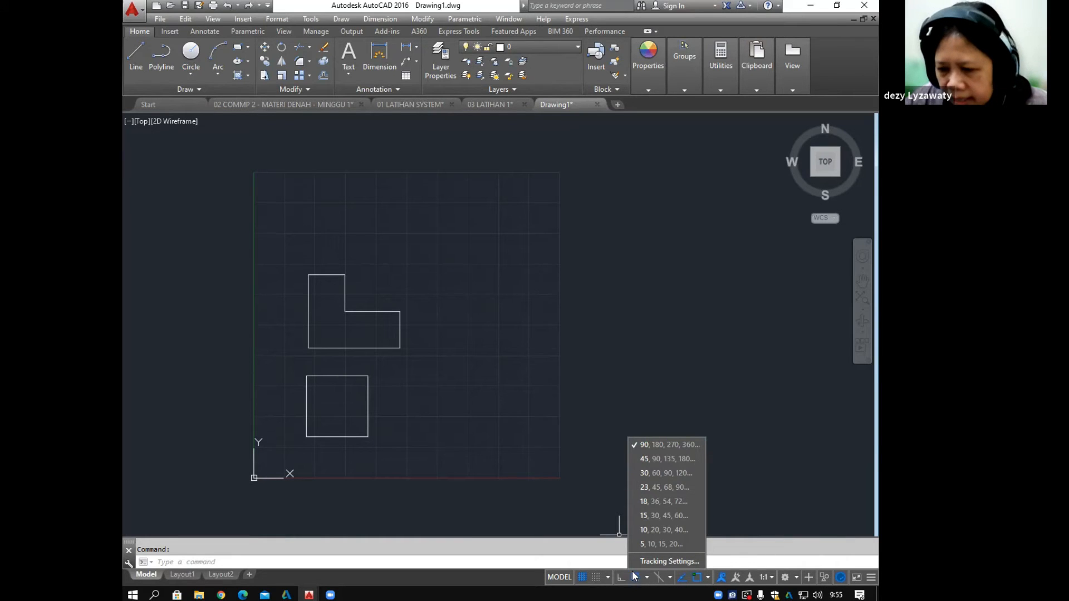
left_click(654, 459)
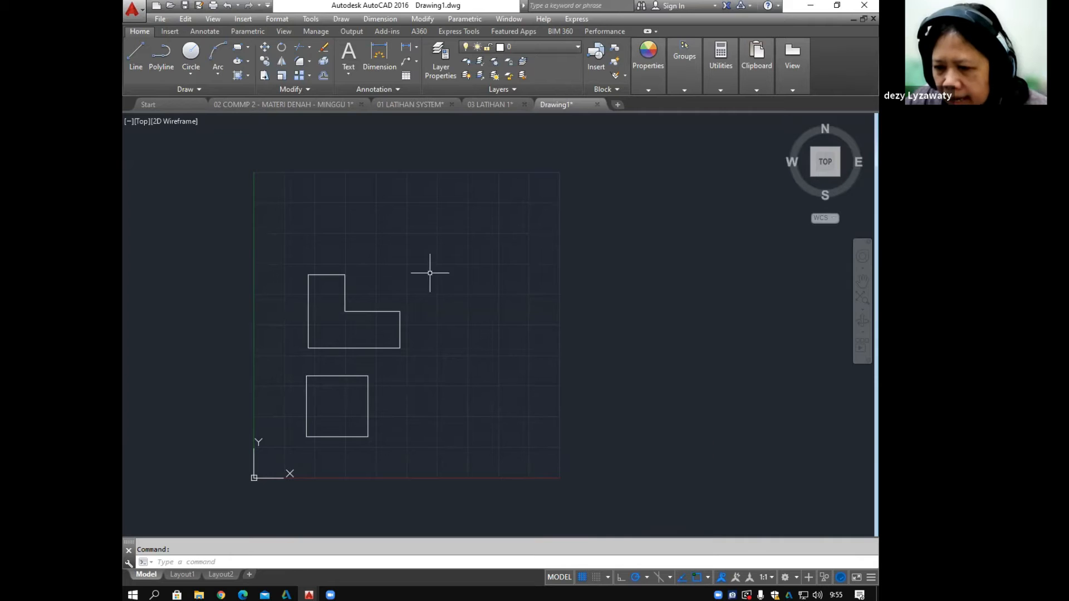
left_click(342, 18)
left_click(354, 50)
left_click(480, 406)
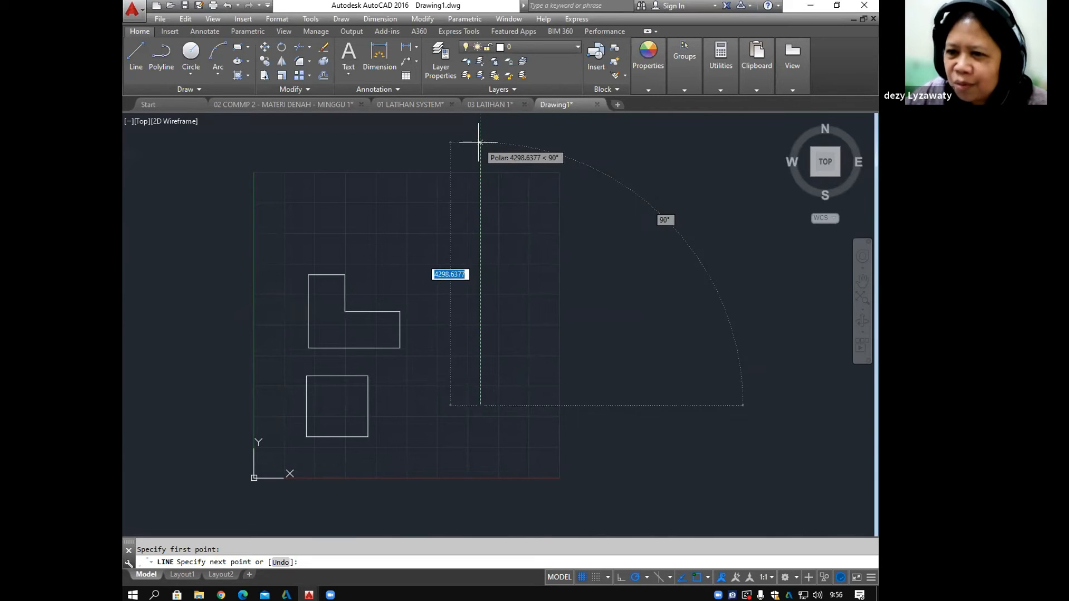
key("Escape")
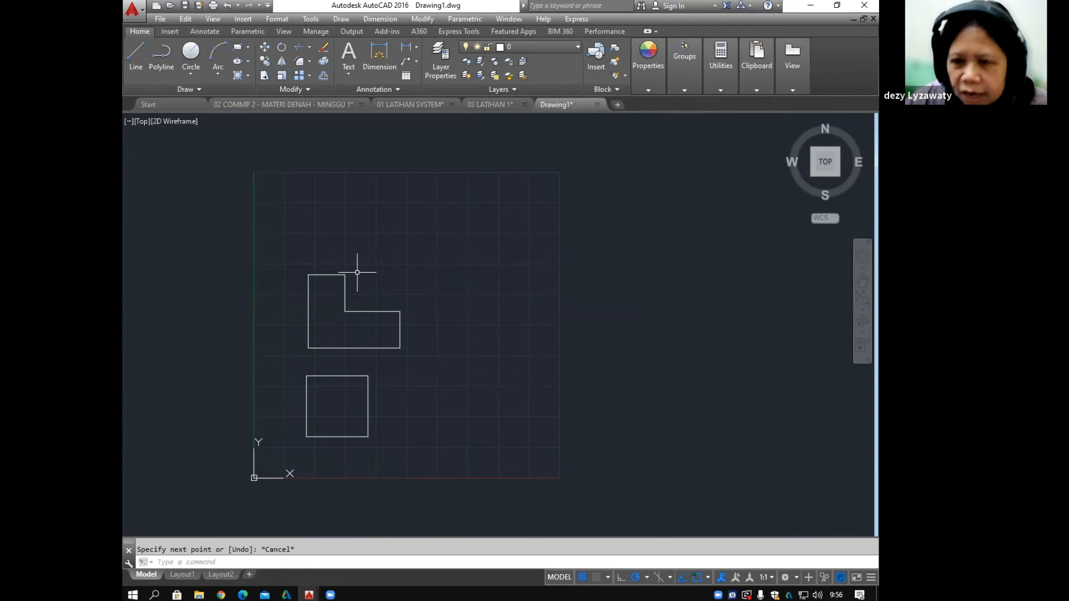
Step: Start a line to the right of the L-shape and draw segments 1200 mm rightward and 600 mm upward
left_click(341, 18)
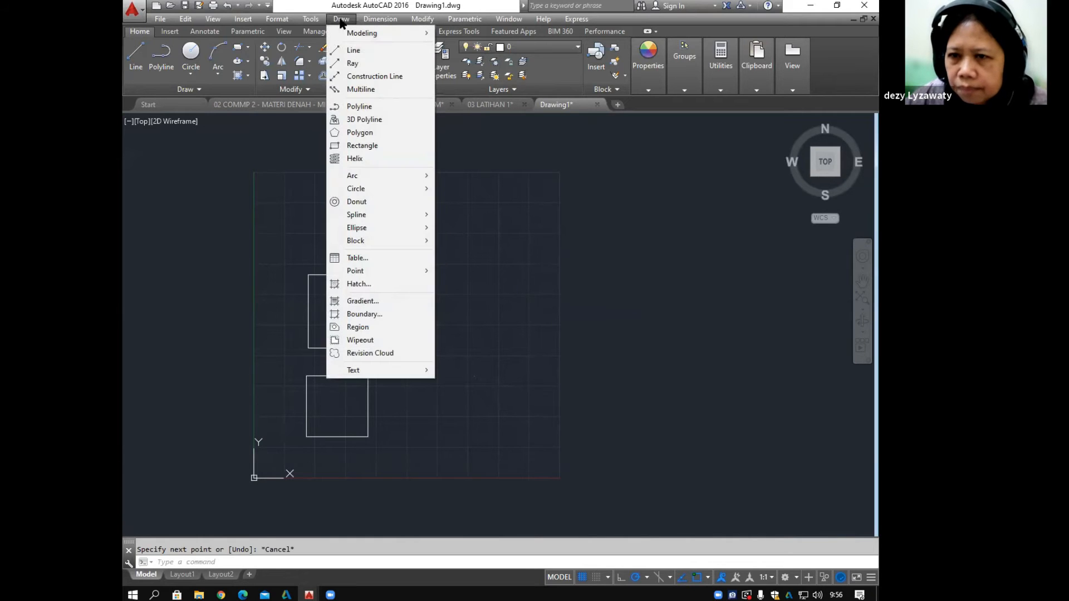
left_click(354, 51)
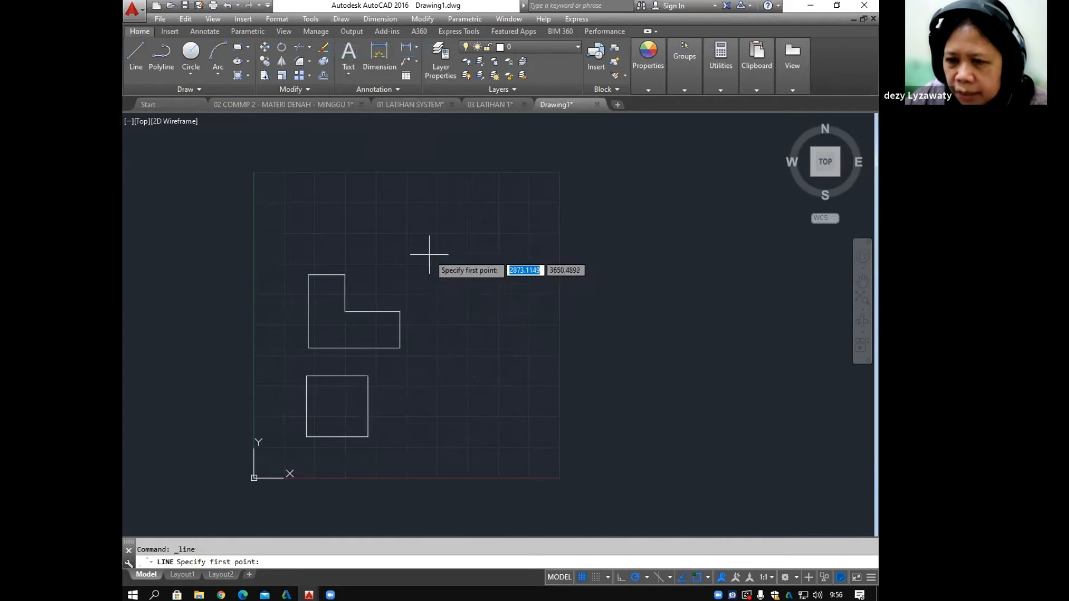
left_click(450, 288)
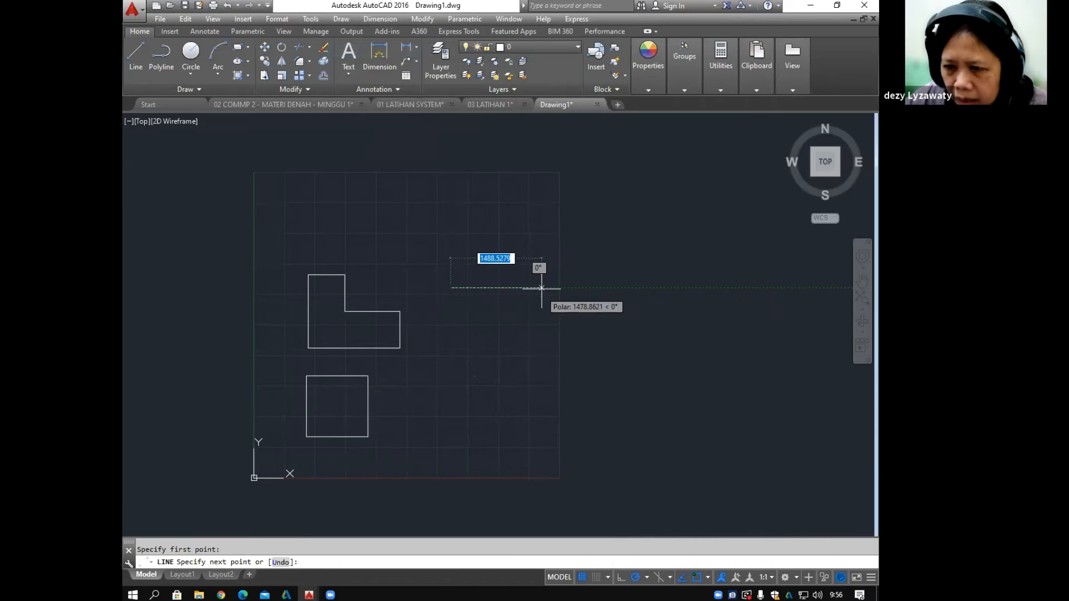
type("1200")
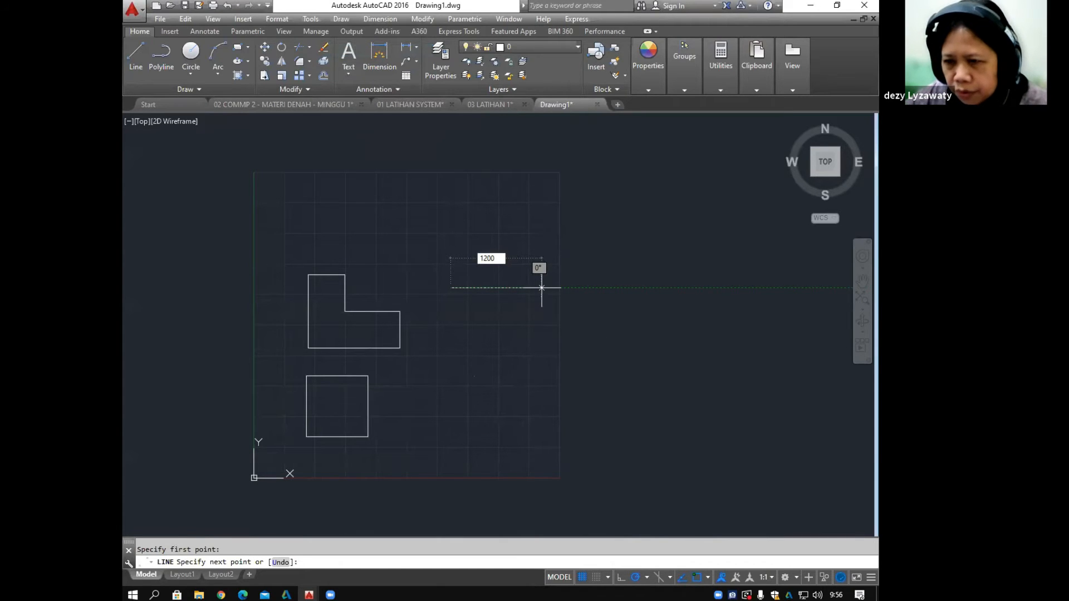
key("Return")
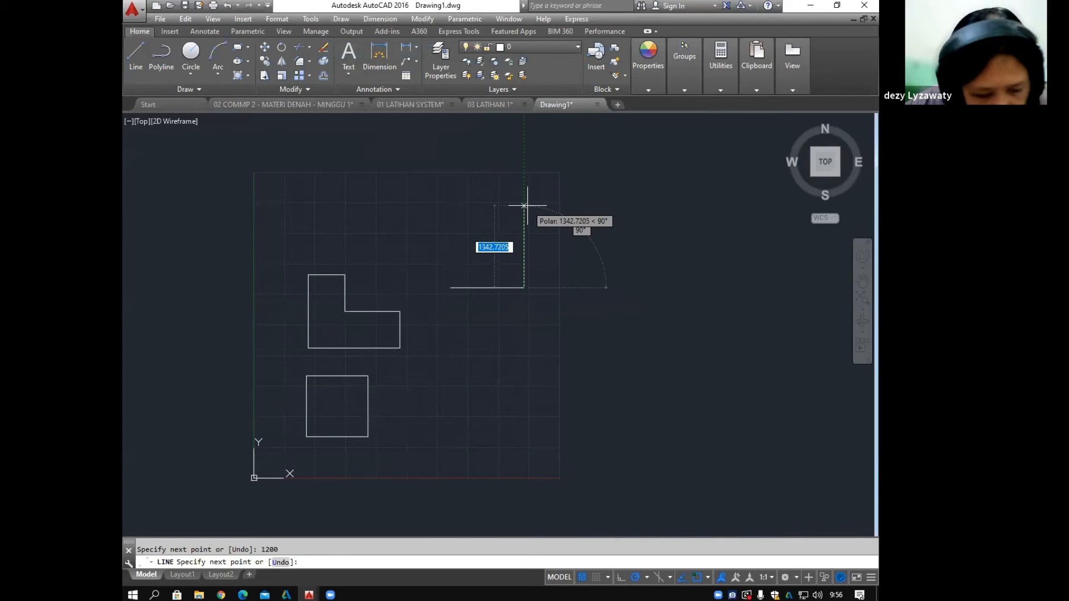
type("600")
key("Return")
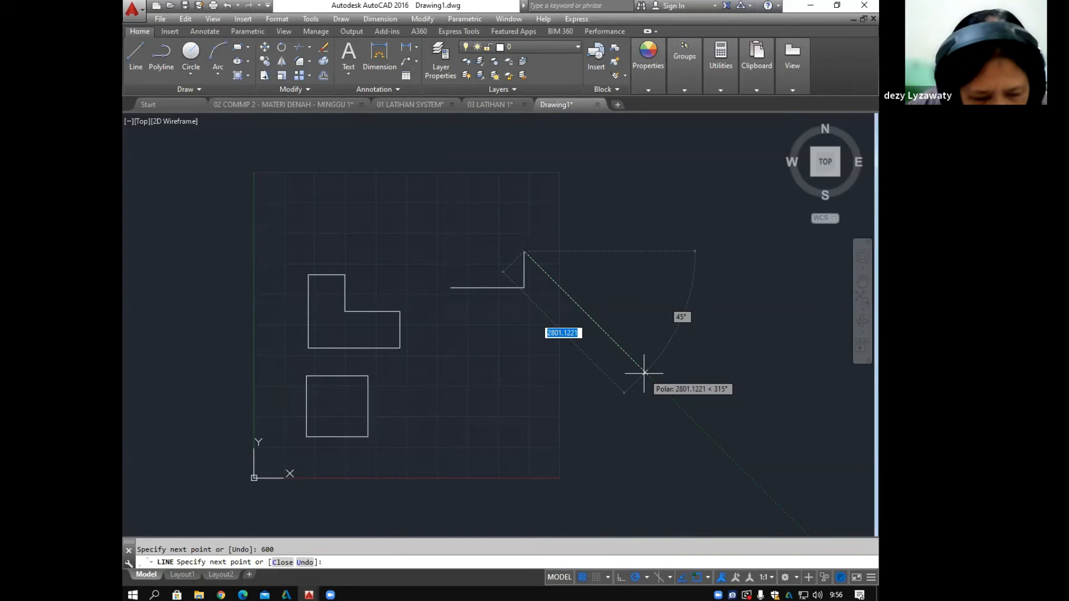
Step: Draw the arrowhead's two 1600 mm diagonal segments along the 315° and 225° polar directions
type("1600")
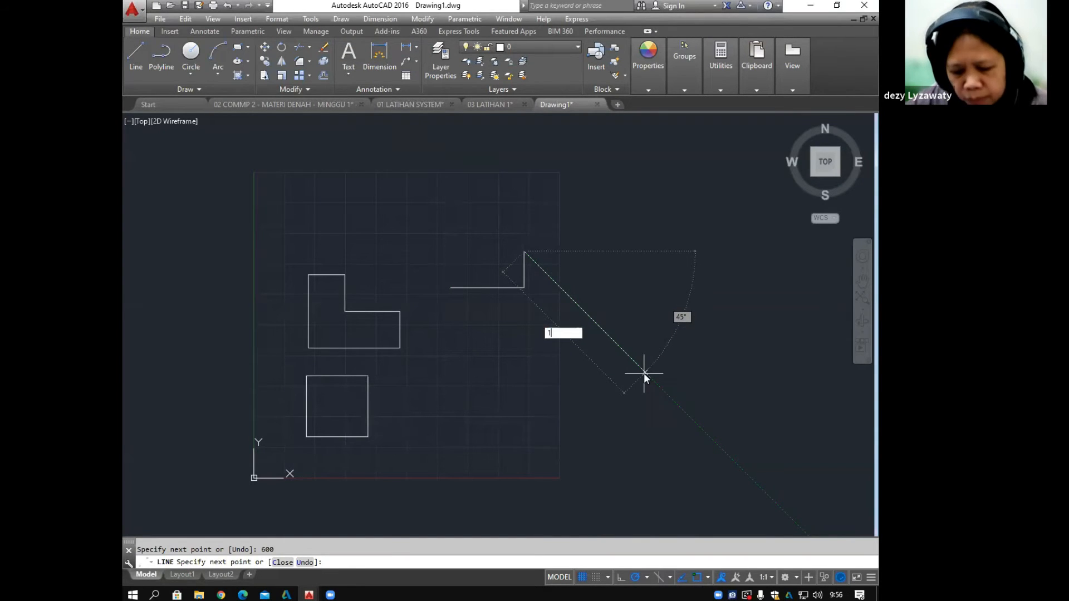
key("Return")
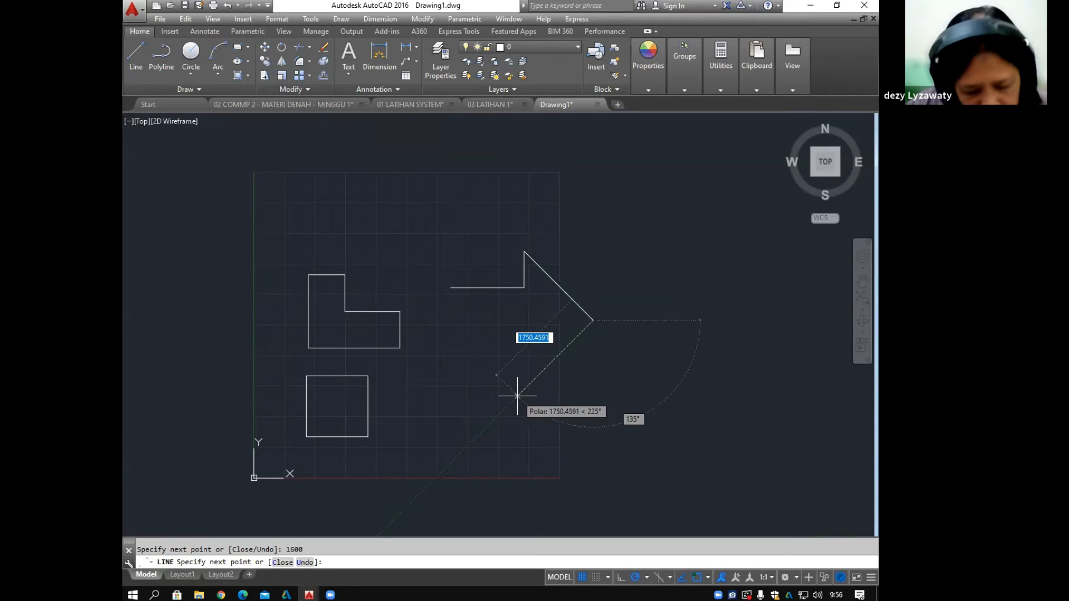
type("1600")
key("Return")
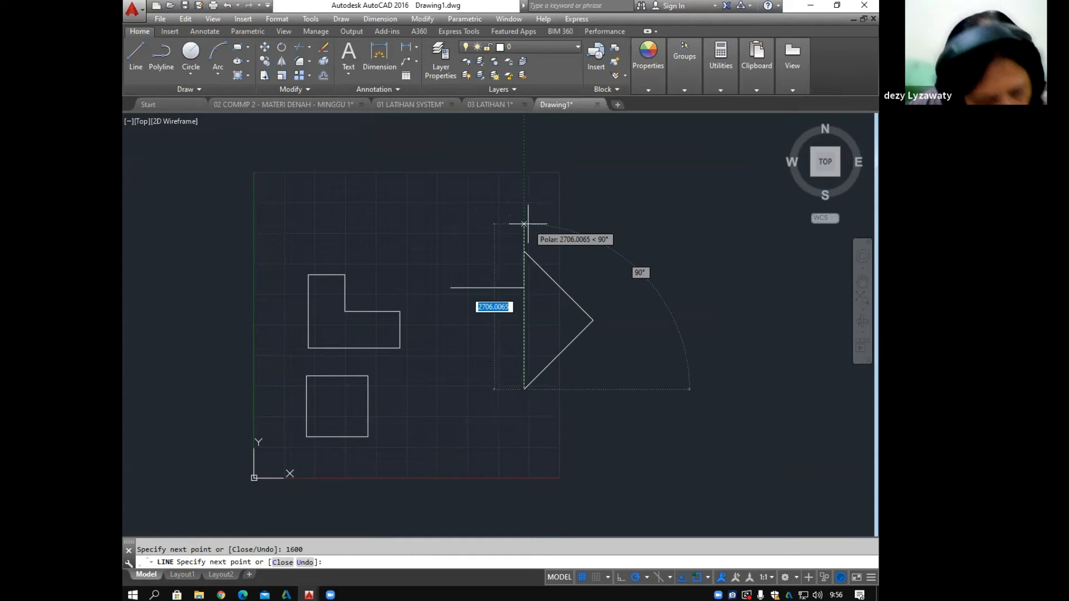
Step: Continue the arrow 600 mm upward and 1200 mm leftward, and close the outline at its starting point
type("600")
key("Return")
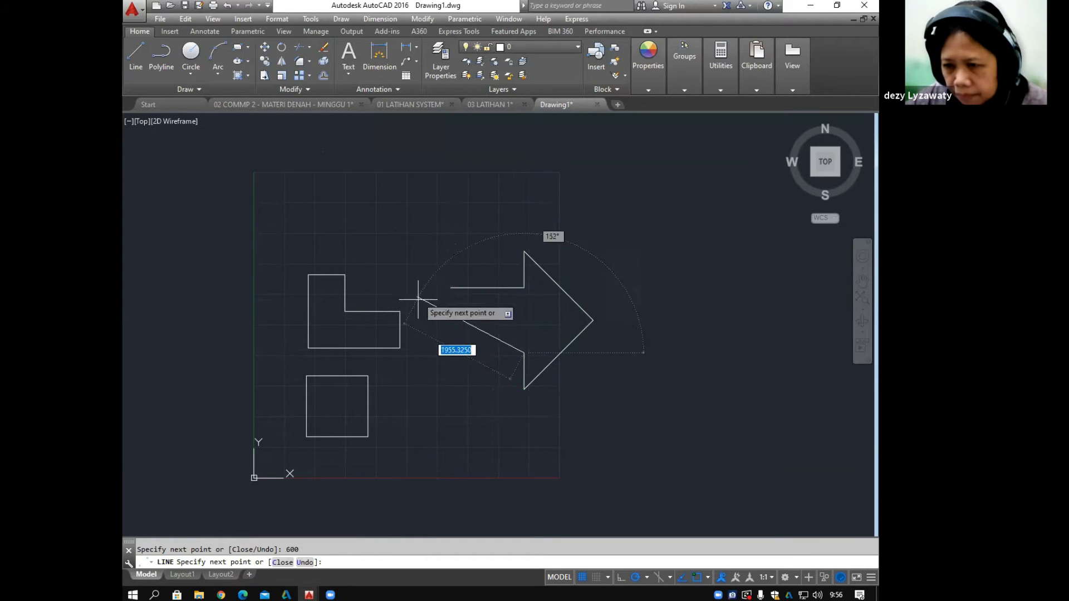
type("1200")
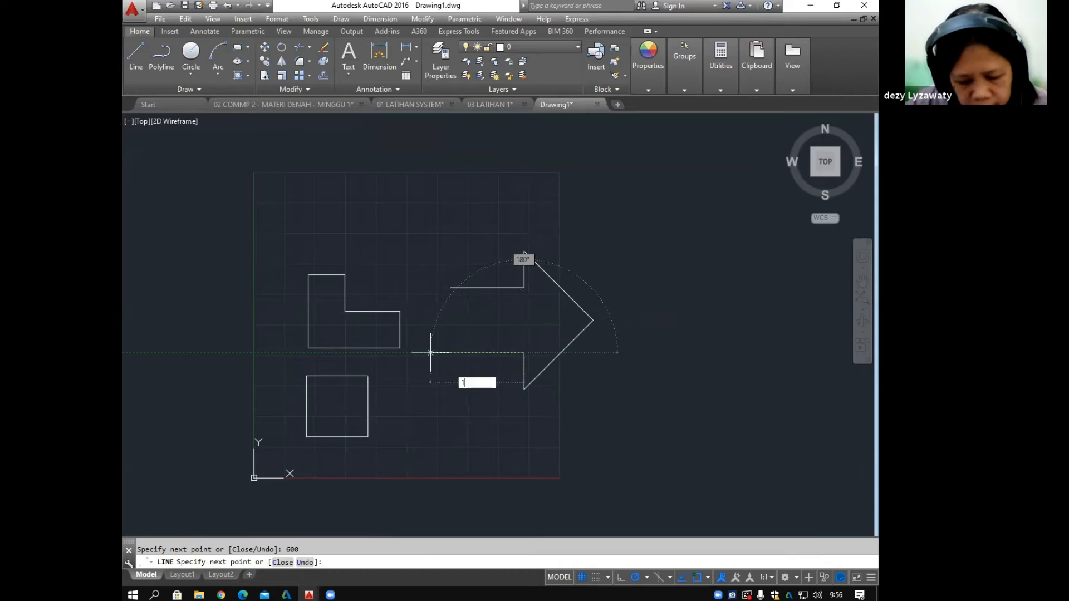
key("Return")
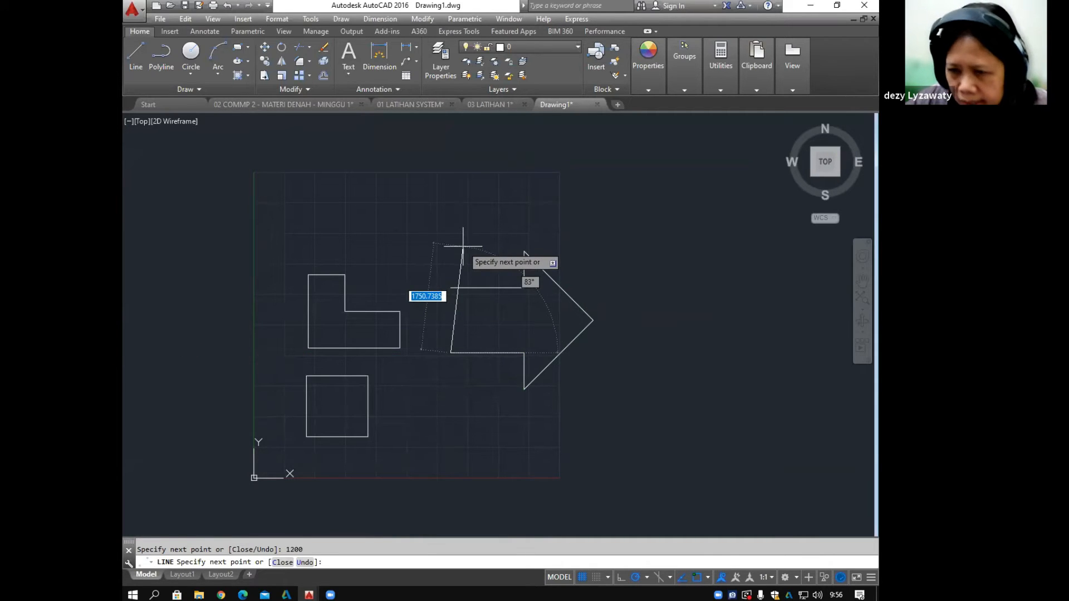
type("c")
key("Return")
mouse_move(631, 365)
middle_mouse_down()
mouse_move(622, 301)
mouse_move(647, 332)
middle_mouse_up()
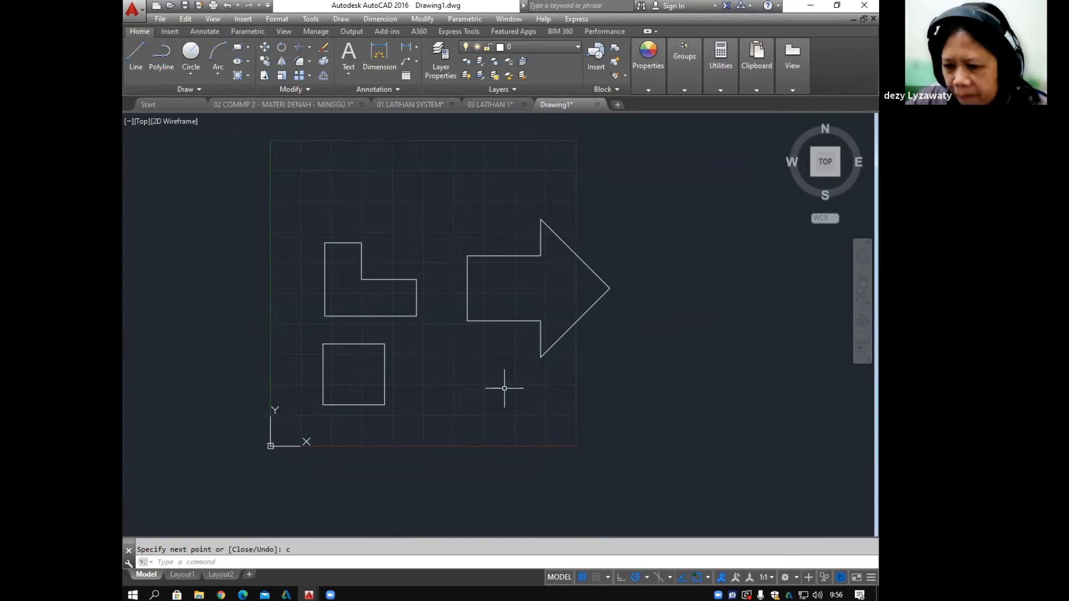
middle_click_drag(466, 336, 472, 363)
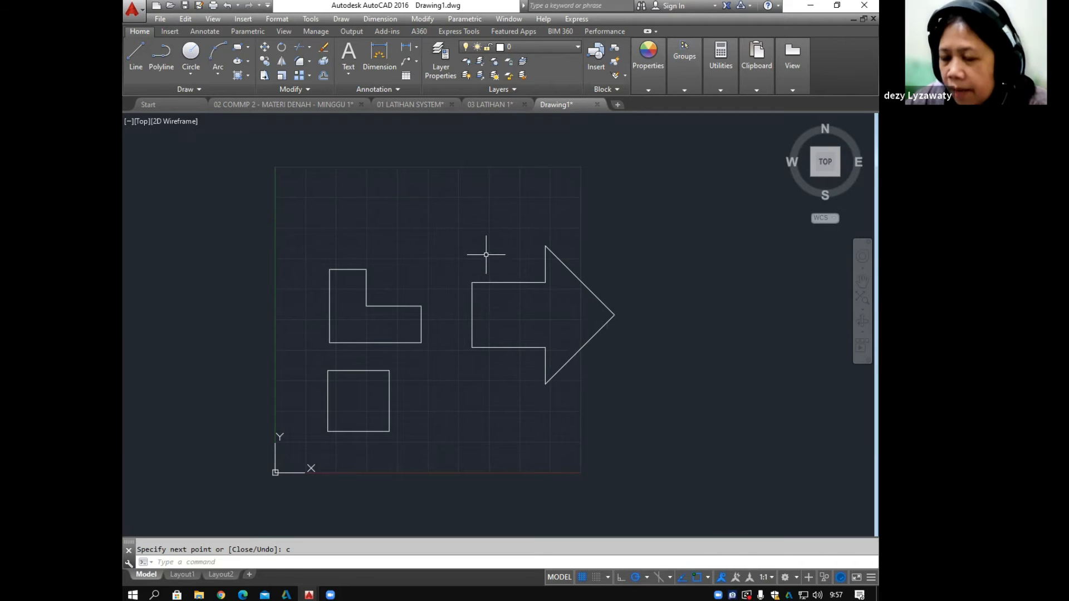
middle_click_drag(578, 395, 556, 388)
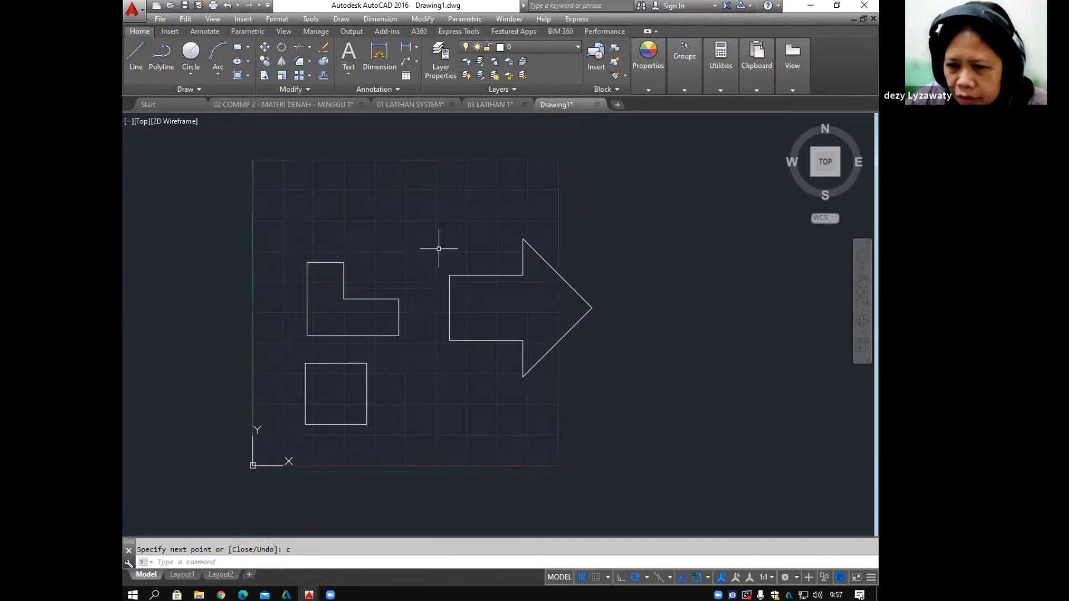
mouse_move(656, 294)
middle_mouse_down()
mouse_move(583, 337)
mouse_move(456, 346)
mouse_move(742, 289)
mouse_move(706, 337)
middle_mouse_up()
middle_click_drag(590, 332, 582, 317)
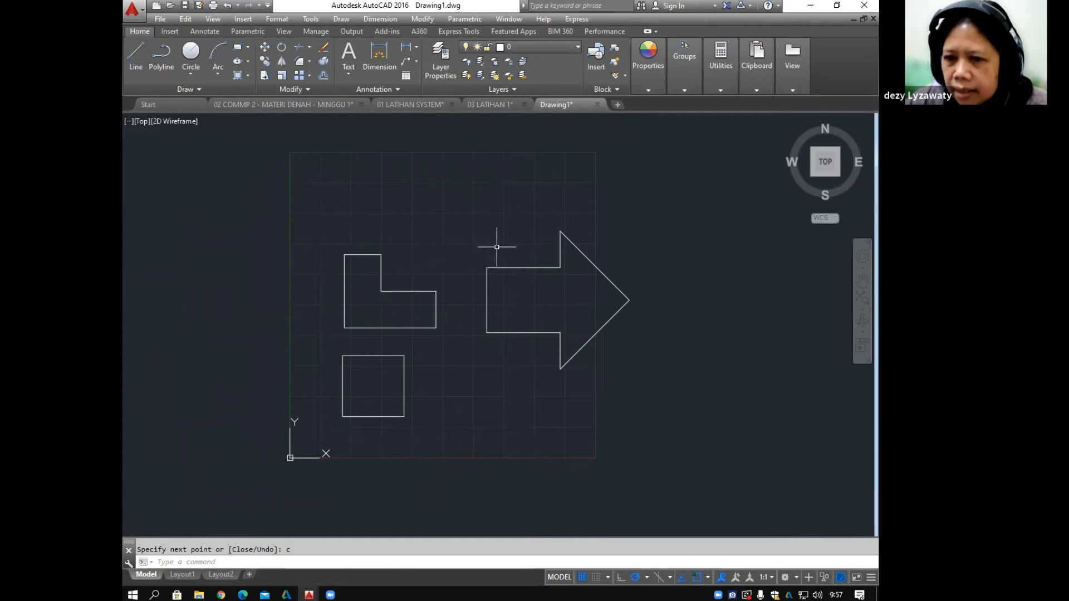
Step: Select the square, L-shape and arrow together with a selection window, and clear the selection
left_click(635, 184)
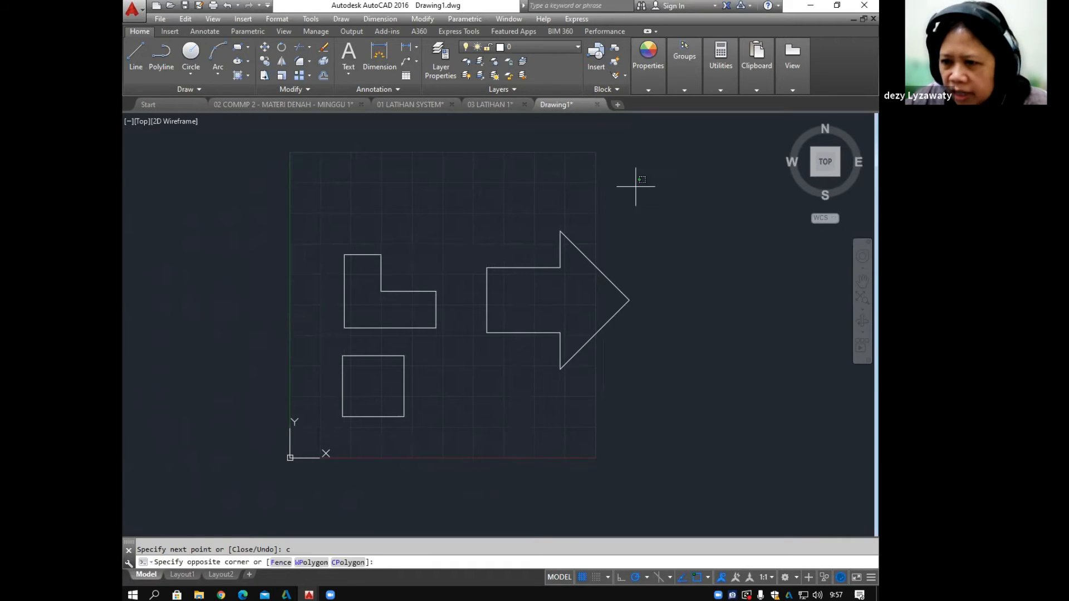
left_click(547, 361)
left_click(308, 207)
left_click(665, 434)
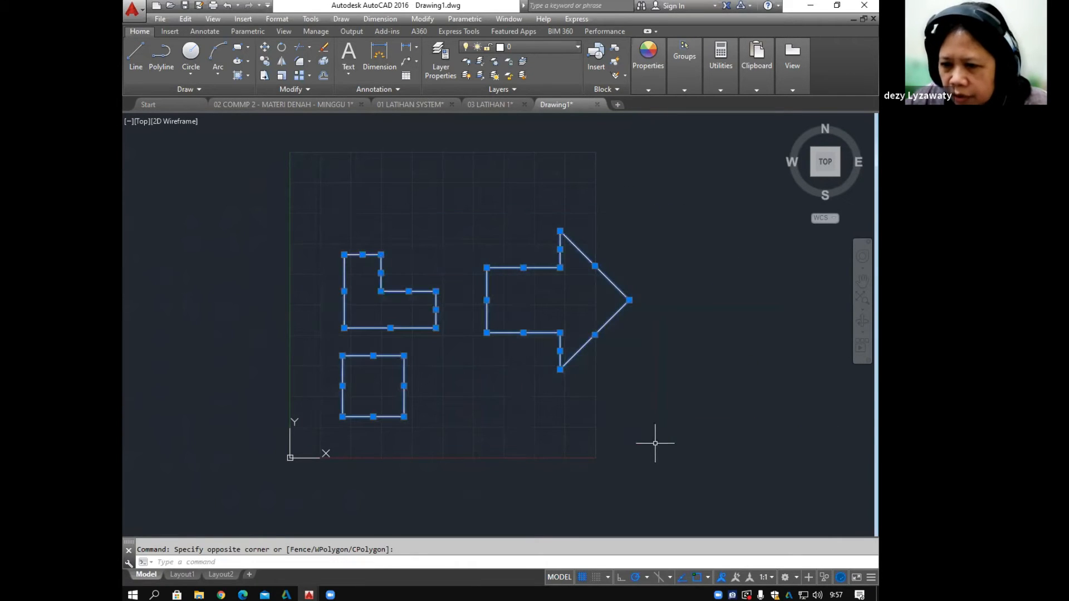
key("Escape")
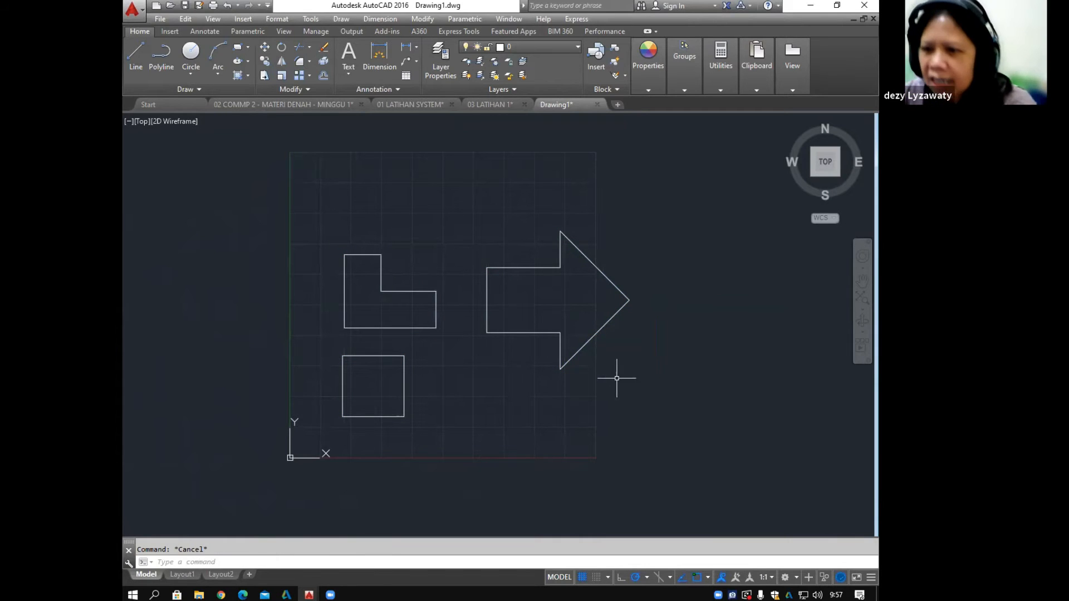
middle_click_drag(592, 367, 574, 362)
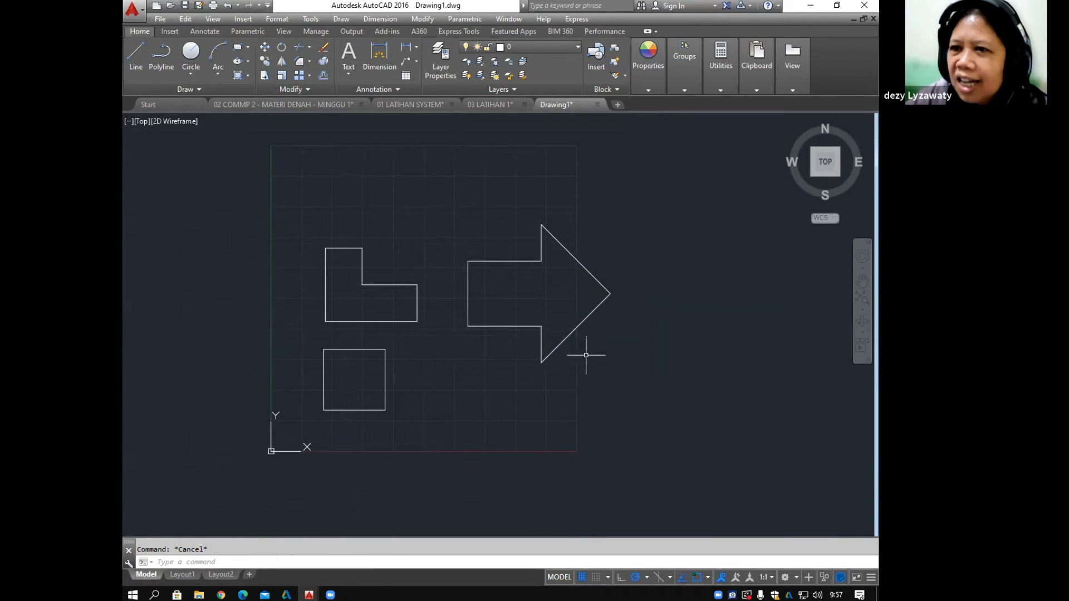
Step: Switch to the 01 LATIHAN SYSTEM drawing and examine its six dimensioned exercise shapes
left_click(488, 105)
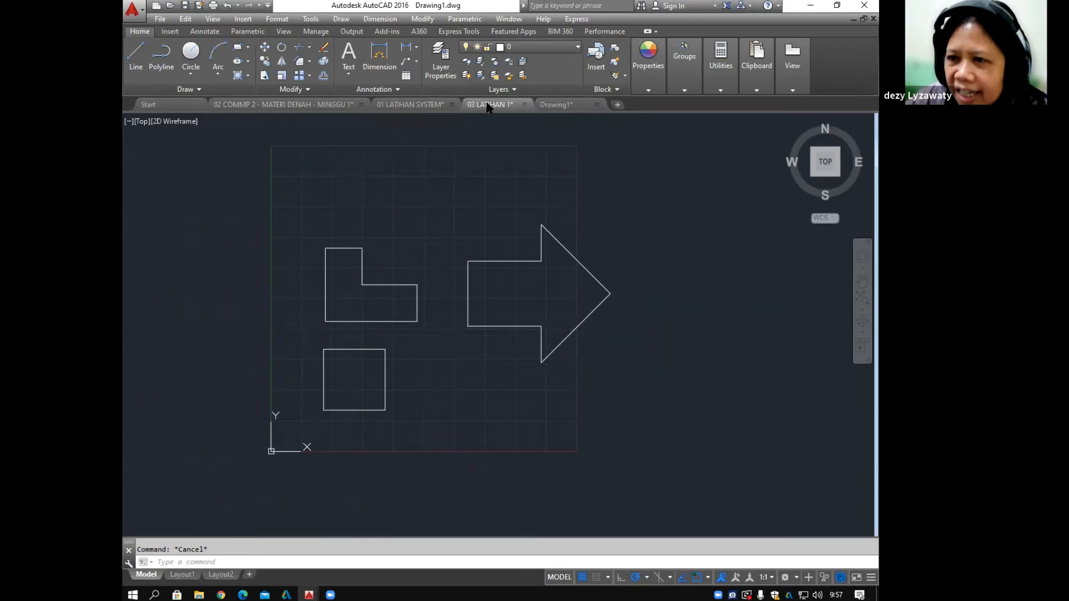
left_click(426, 104)
middle_click_drag(516, 322, 530, 307)
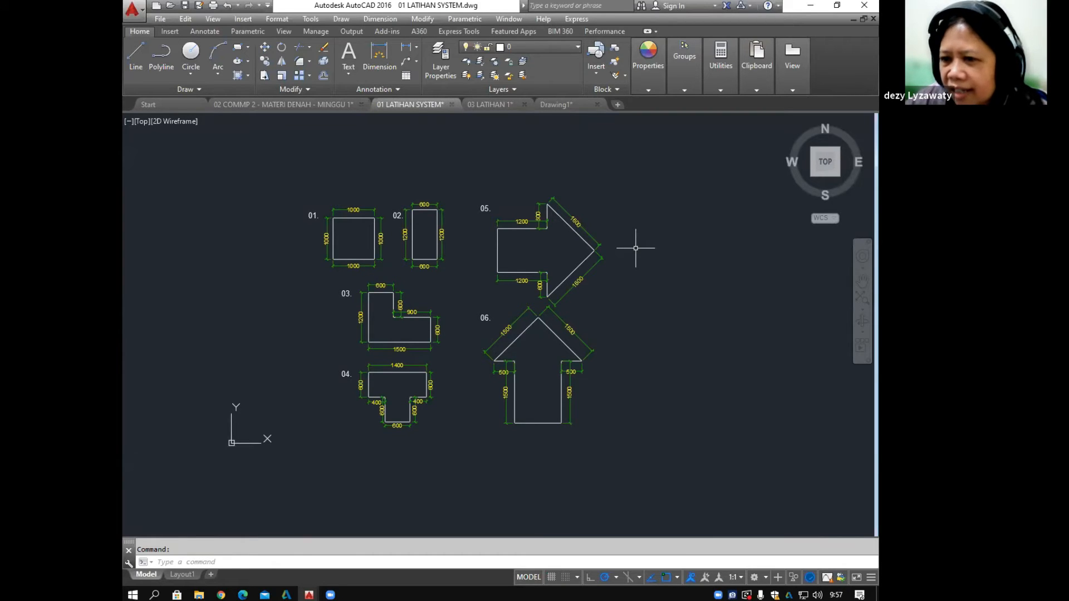
mouse_move(534, 283)
middle_mouse_down()
mouse_move(537, 263)
mouse_move(535, 286)
middle_mouse_up()
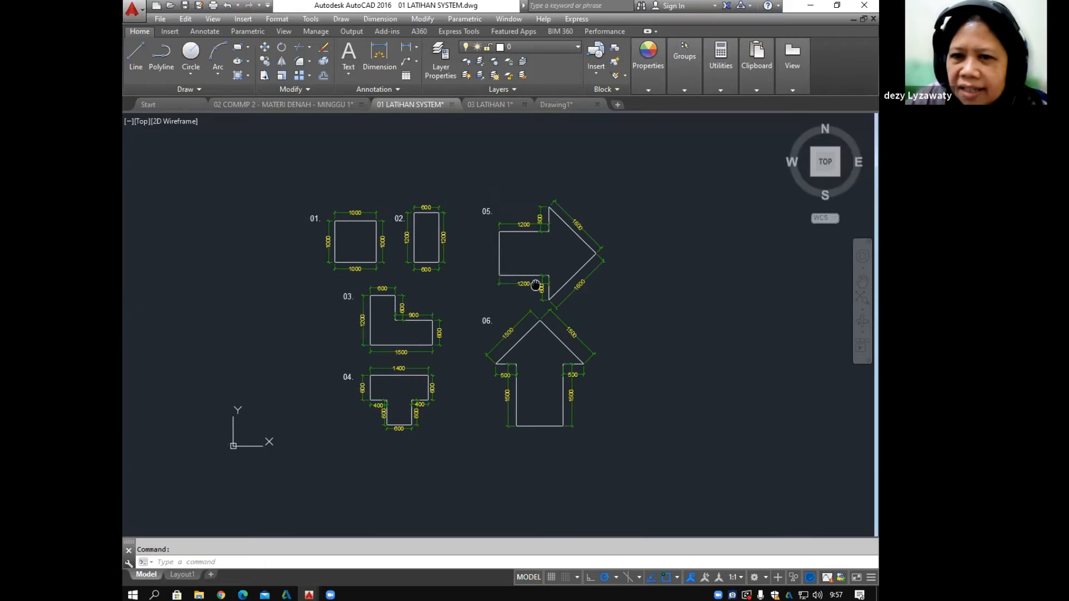
mouse_move(497, 106)
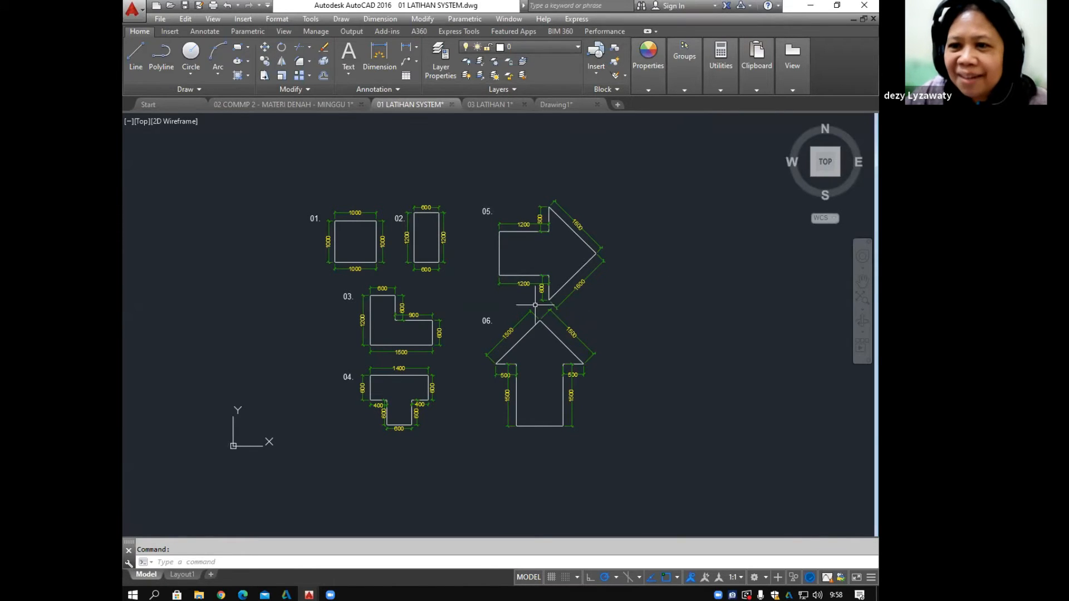
Step: Switch to the 02 COMMP 2 - MATERI DENAH - MINGGU 1 drawing and look over its floor plan
middle_click_drag(535, 305, 524, 299)
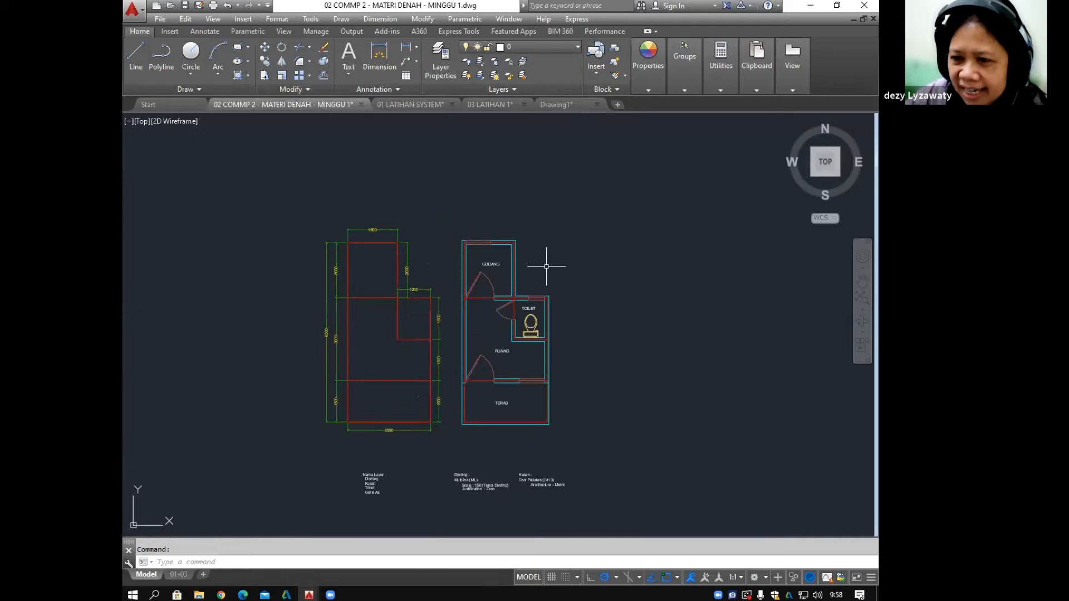
middle_click_drag(547, 265, 571, 219)
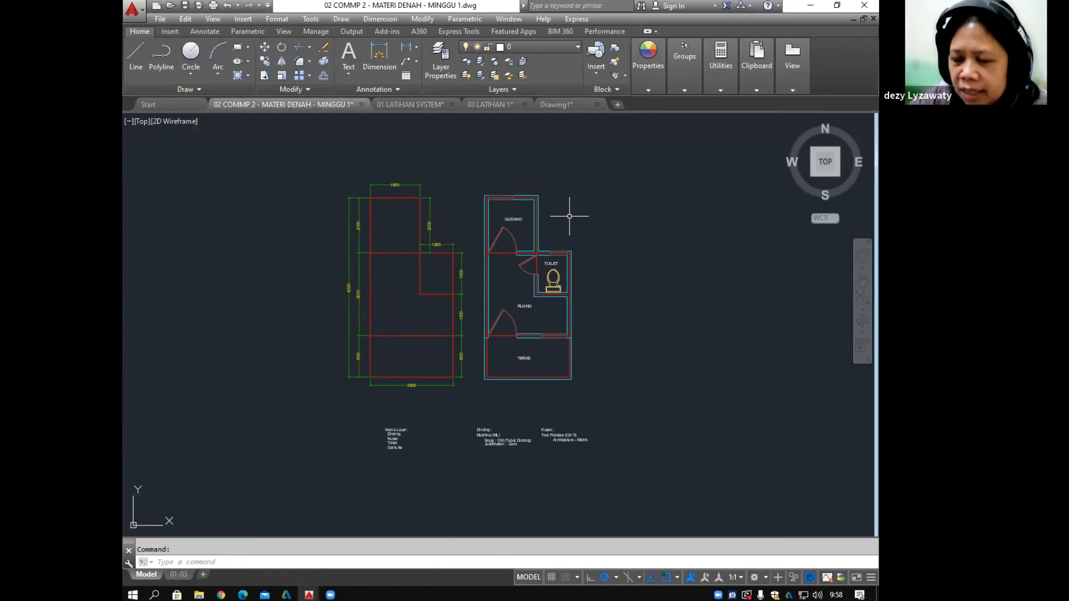
mouse_move(626, 291)
middle_mouse_down()
mouse_move(516, 308)
mouse_move(570, 273)
middle_mouse_up()
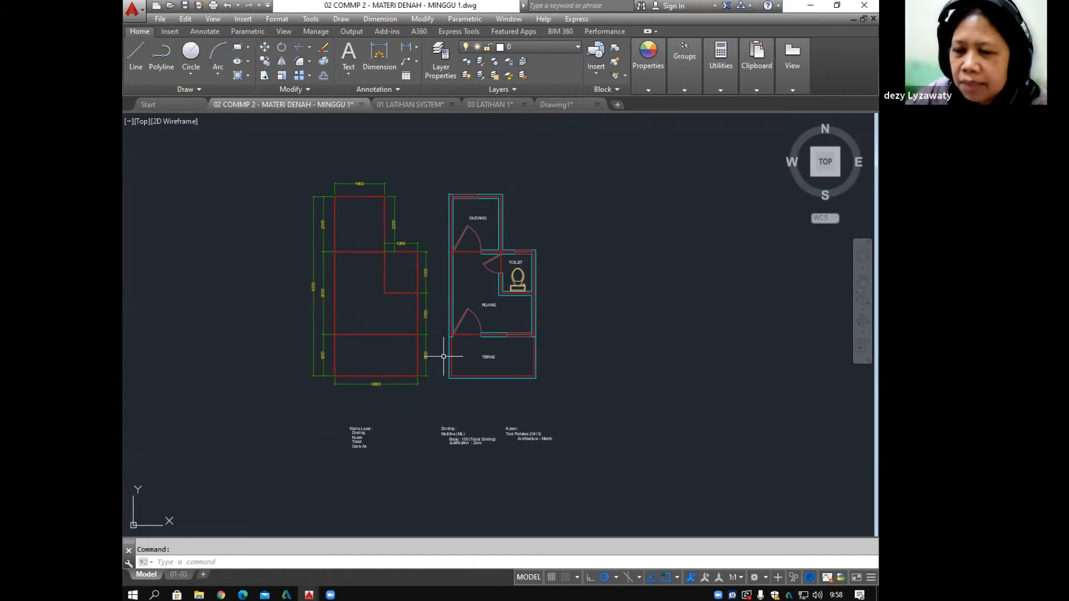
middle_click_drag(472, 329, 491, 329)
Step: Switch to the 03 LATIHAN 1 drawing and examine its house plans in model space
left_click(499, 105)
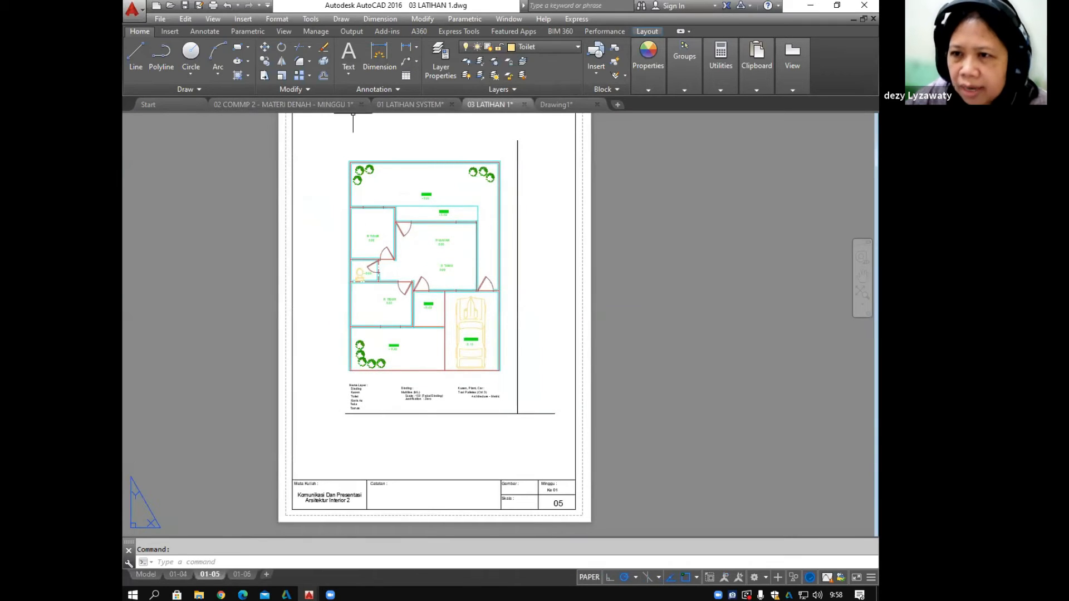
left_click(145, 574)
middle_click_drag(489, 338, 514, 345)
middle_click_drag(424, 339, 494, 331)
scroll(482, 284, "up", 6)
scroll(490, 298, "down", 4)
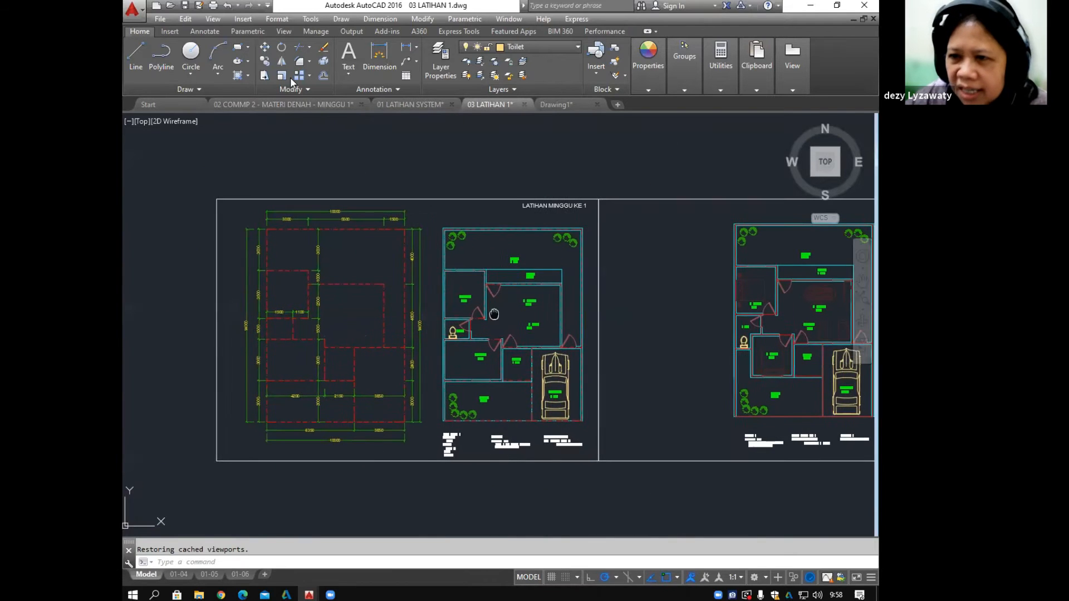
scroll(490, 306, "up", 1)
Step: Return to the 02 COMMP 2 - MATERI DENAH - MINGGU 1 drawing and examine the axis-line dimensions beside the finished plan
left_click(296, 103)
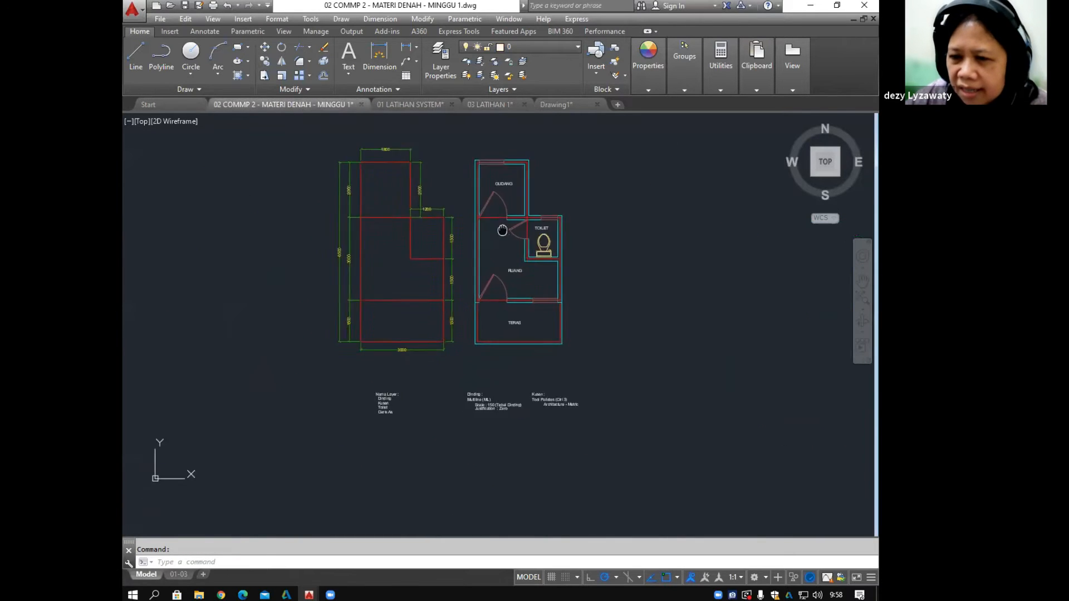
middle_click_drag(556, 268, 574, 258)
scroll(427, 321, "up", 3)
mouse_move(398, 339)
middle_mouse_down()
mouse_move(463, 372)
mouse_move(503, 336)
mouse_move(470, 403)
mouse_move(451, 389)
mouse_move(451, 369)
mouse_move(470, 399)
mouse_move(510, 376)
middle_mouse_up()
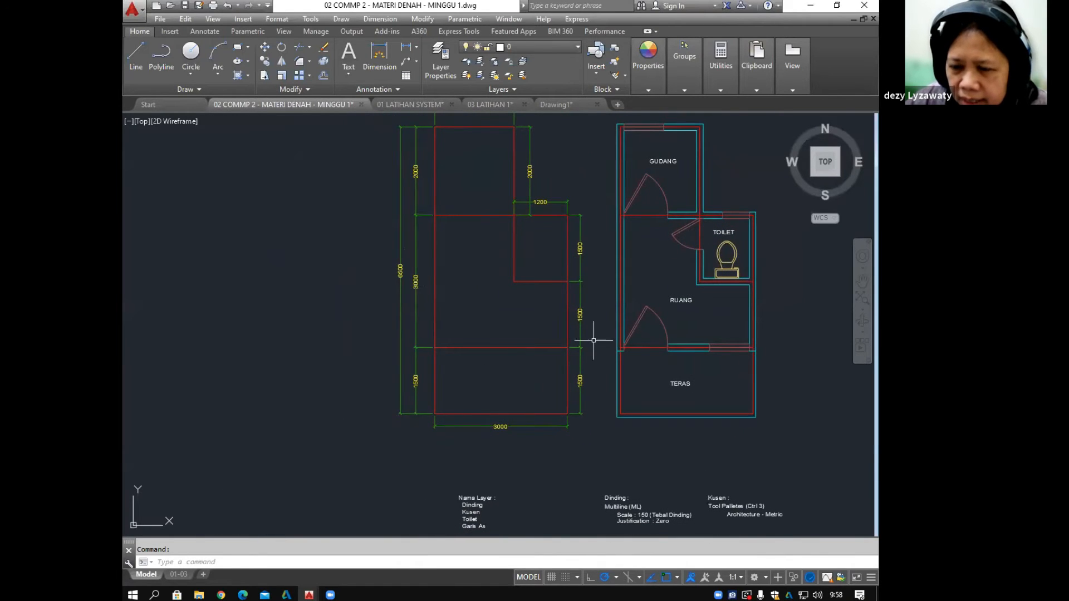
mouse_move(543, 319)
middle_mouse_down()
mouse_move(535, 277)
mouse_move(516, 332)
mouse_move(514, 299)
mouse_move(396, 318)
mouse_move(408, 332)
middle_mouse_up()
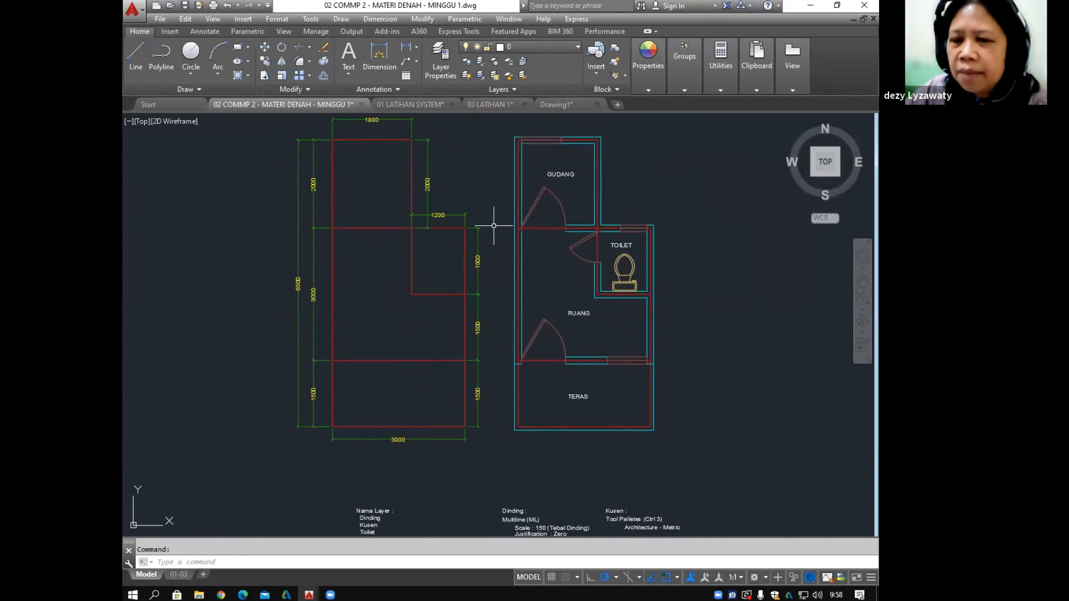
middle_click_drag(494, 222, 446, 241)
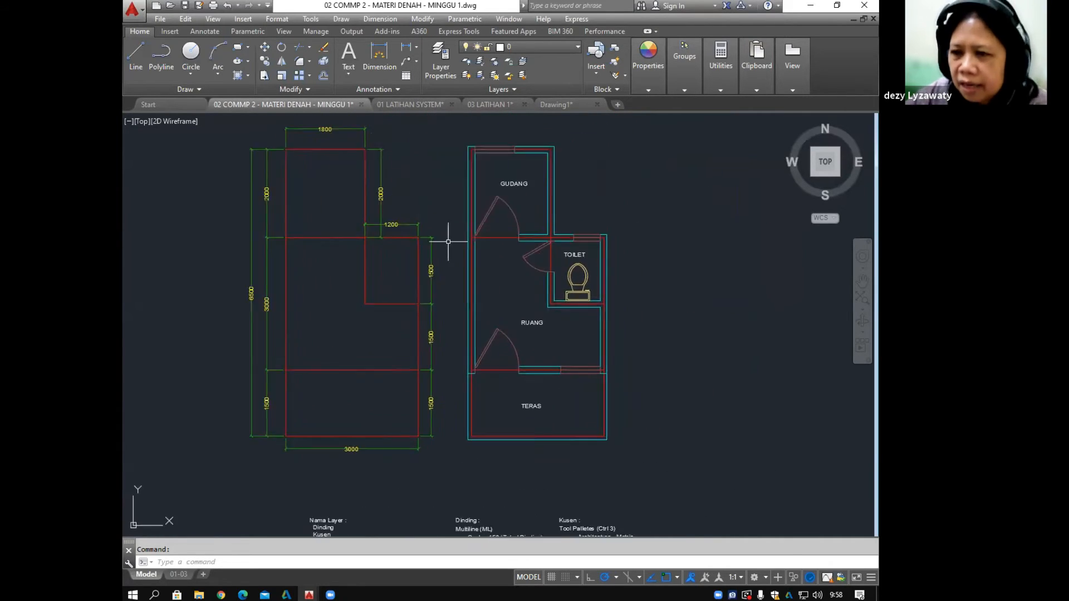
Step: Create a new drawing from the acad template
left_click(159, 19)
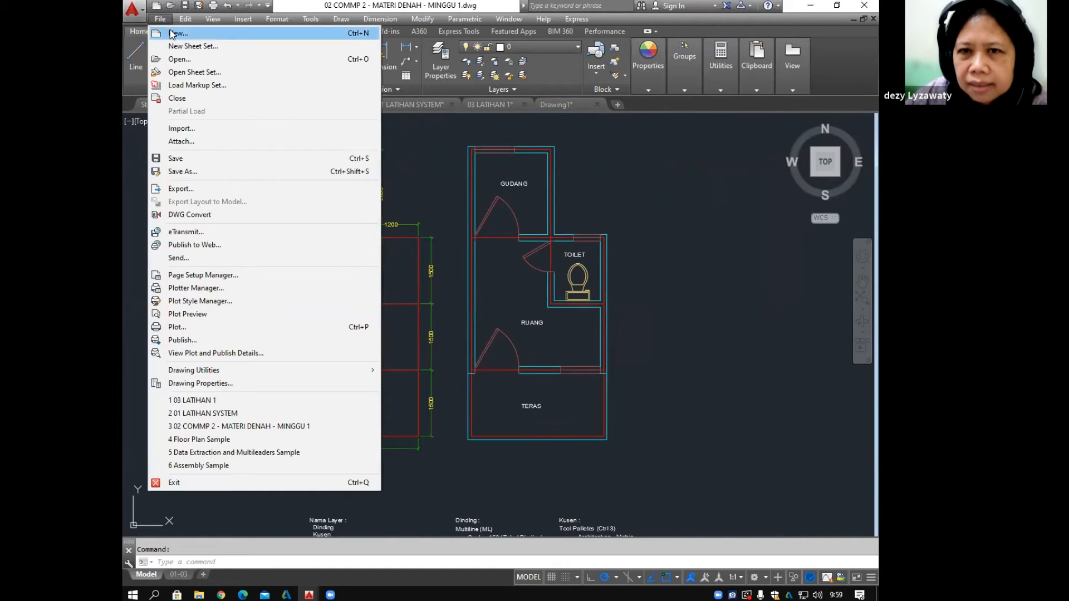
left_click(171, 35)
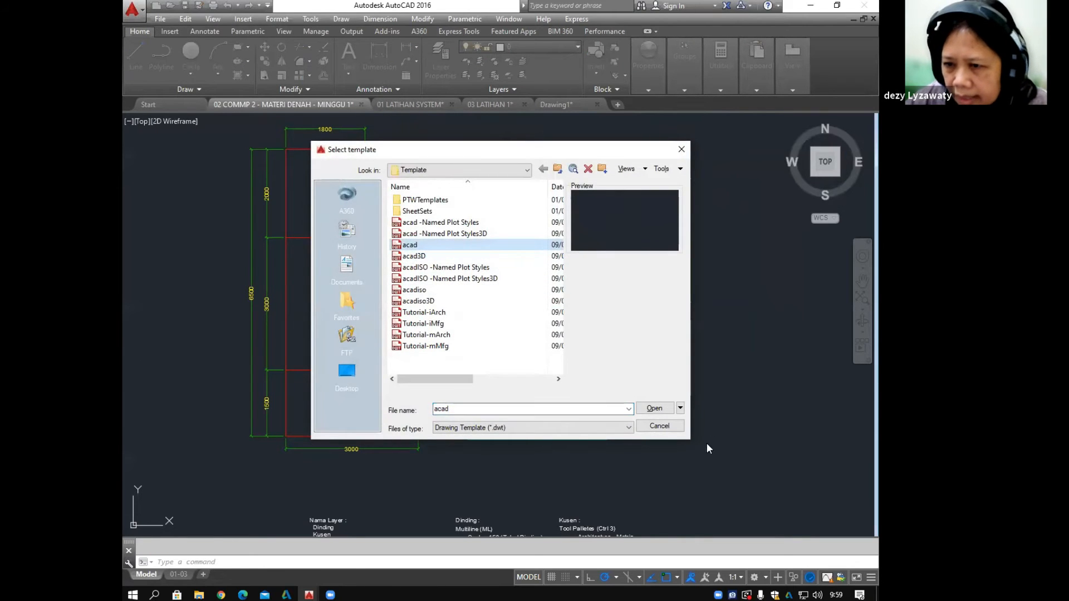
left_click(655, 408)
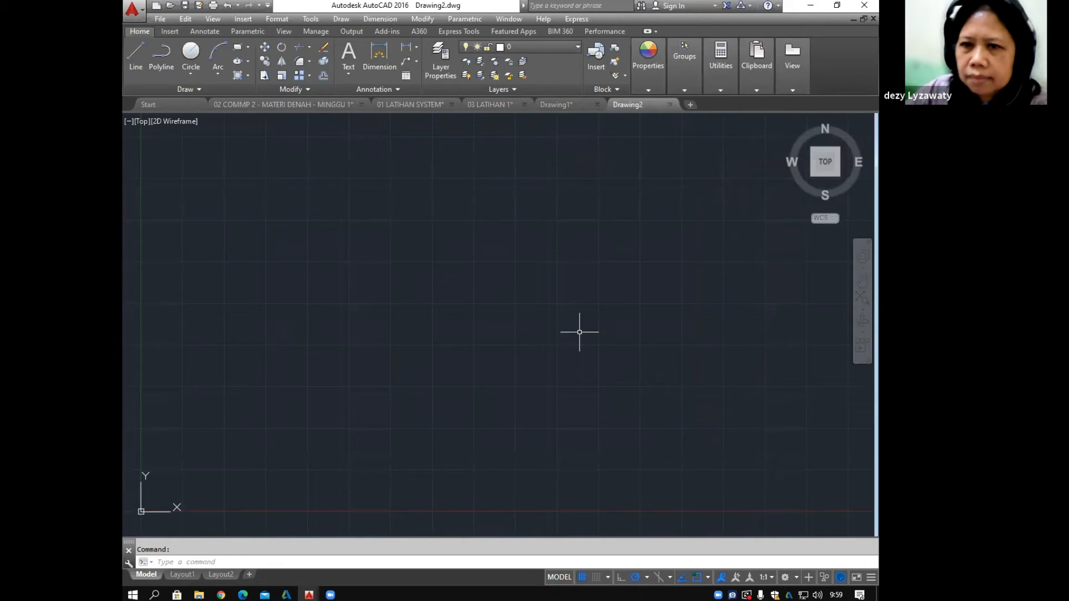
Step: Set the new drawing's insertion scale units to Millimeters
left_click(277, 19)
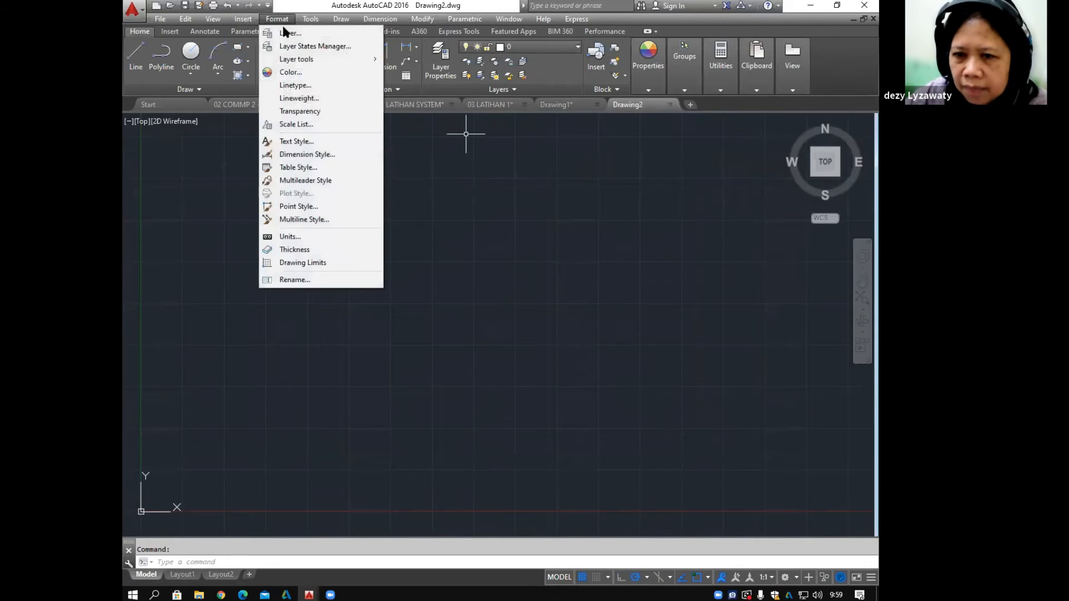
left_click(290, 237)
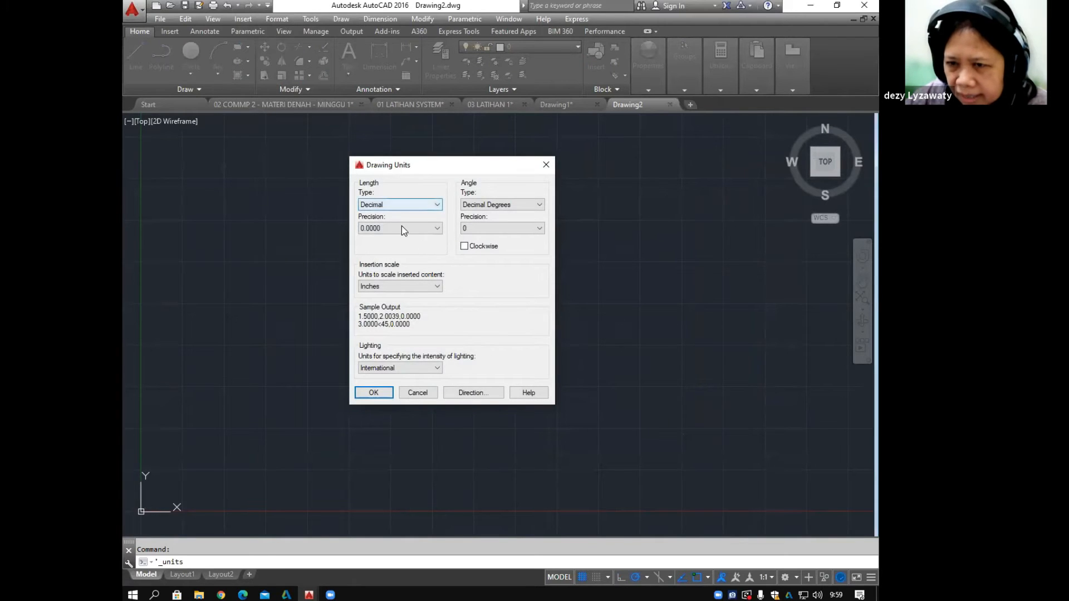
left_click(419, 286)
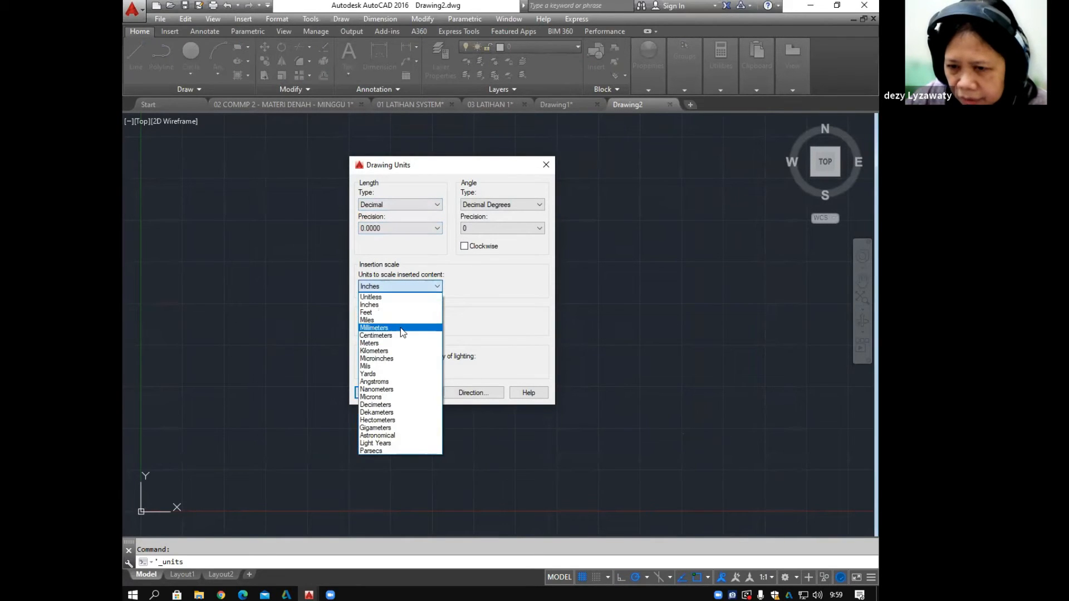
left_click(400, 327)
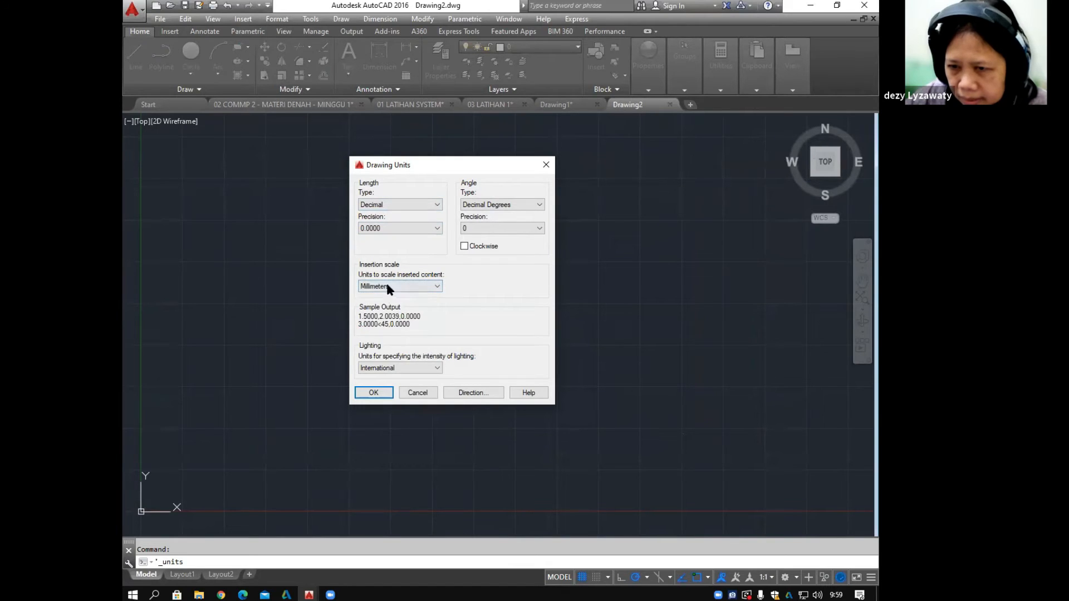
left_click(372, 393)
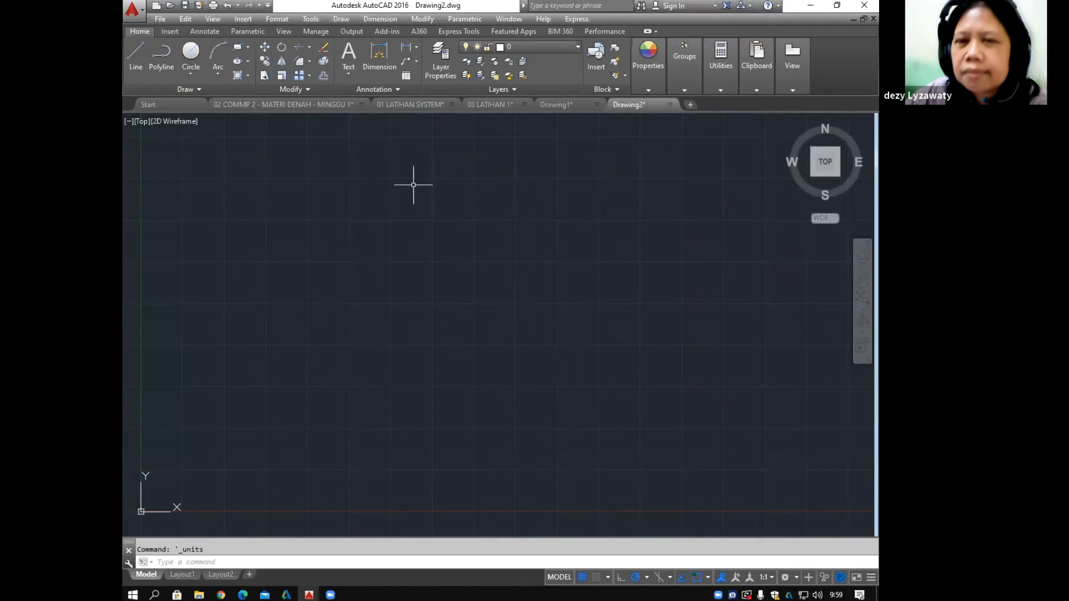
Step: Set the model space drawing limits from 0,0 to an upper-right corner of 5000,20000
left_click(274, 19)
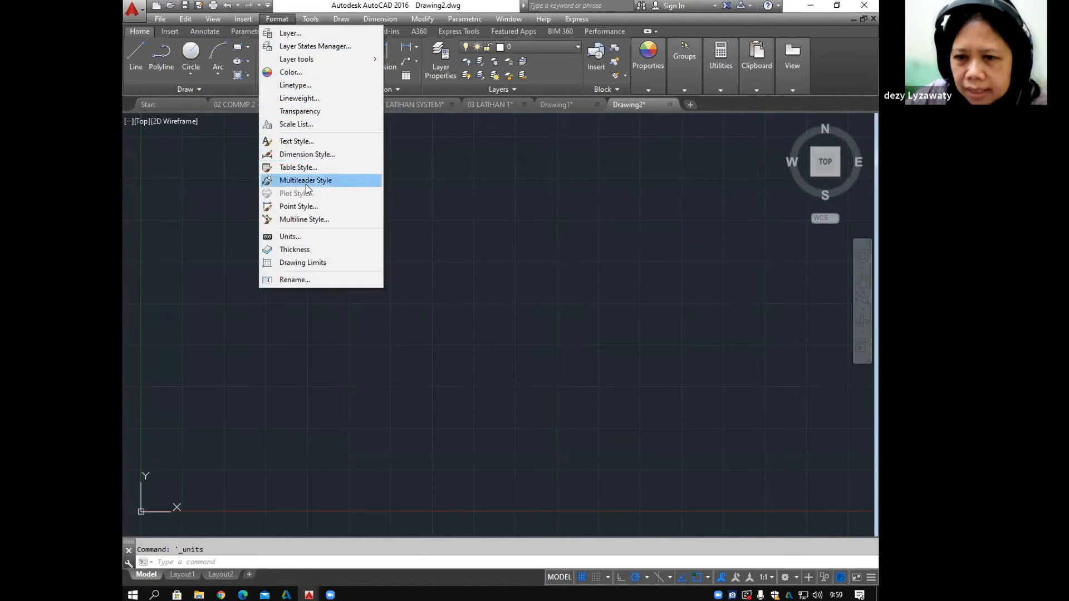
left_click(306, 263)
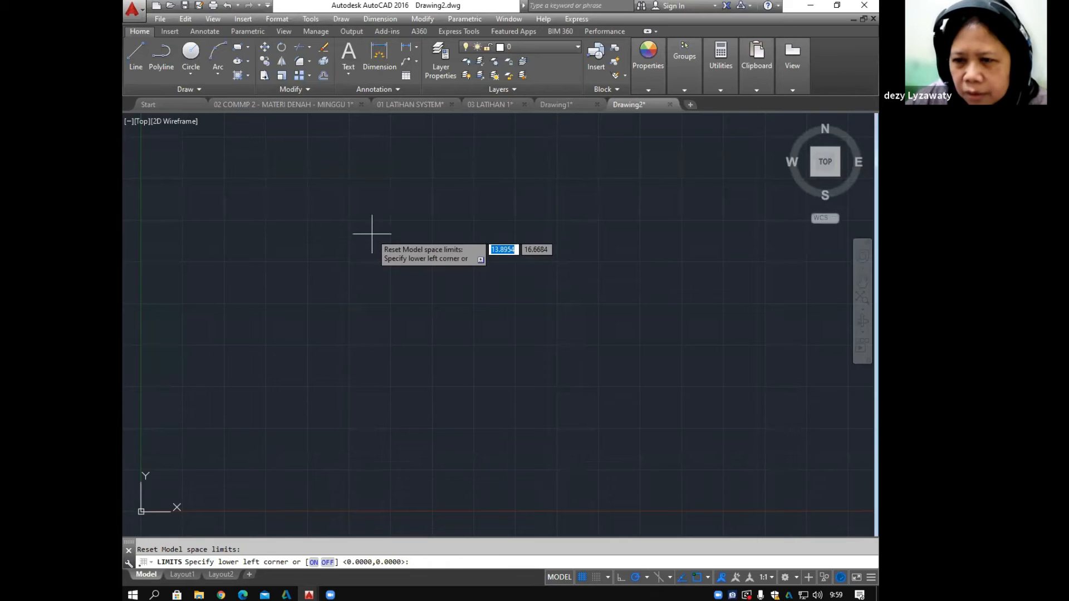
key("Return")
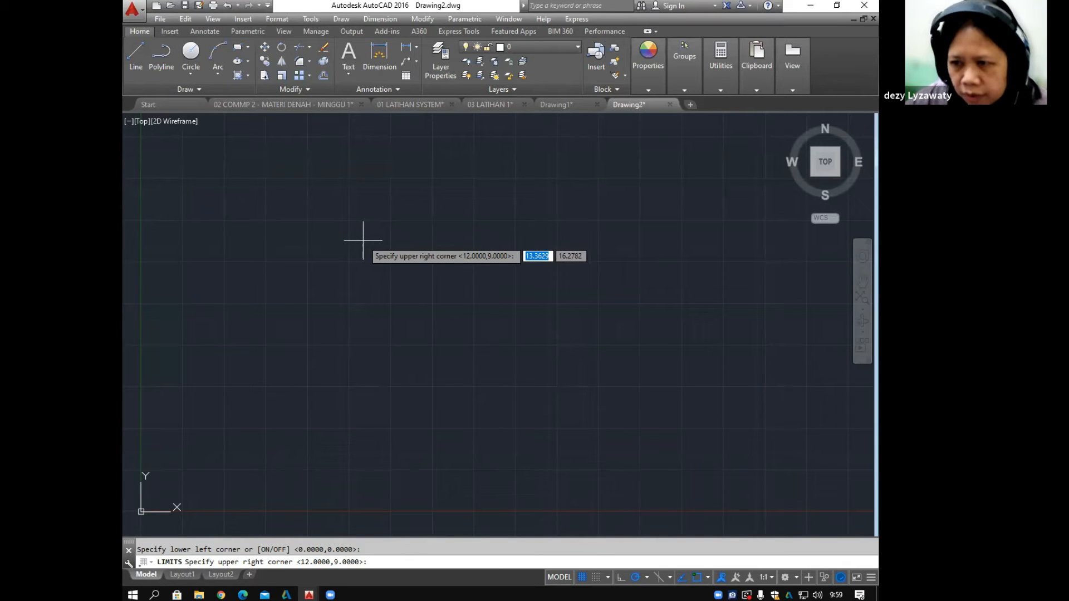
type("5000")
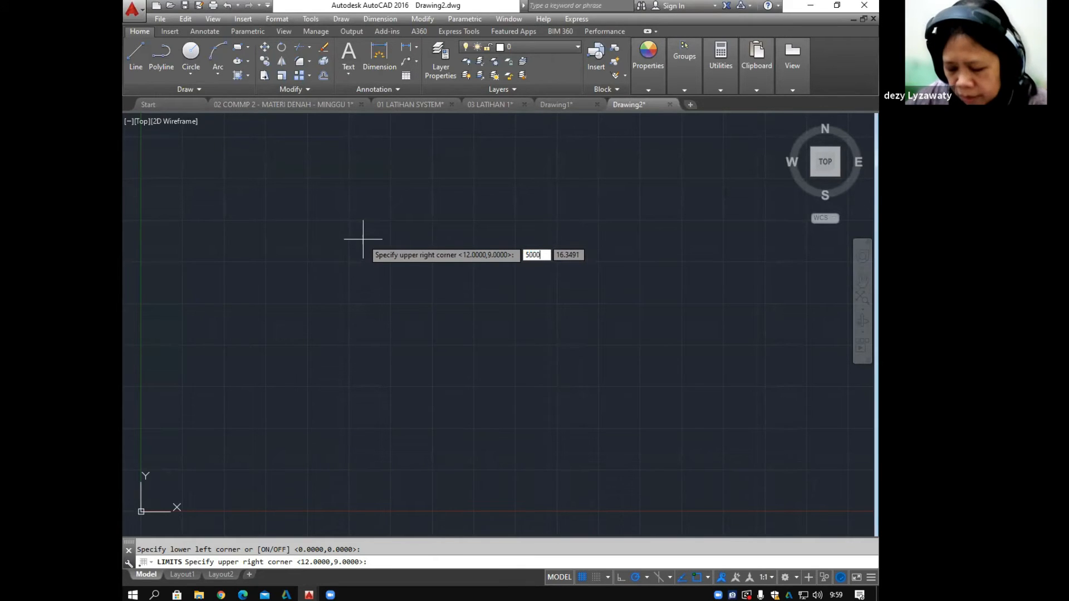
key("Tab")
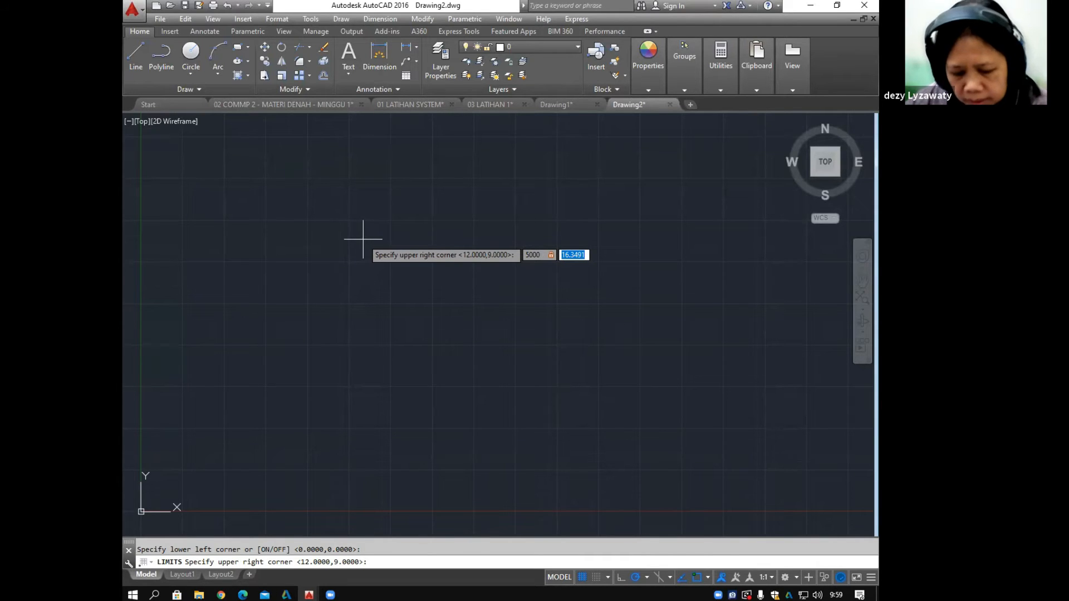
type("2")
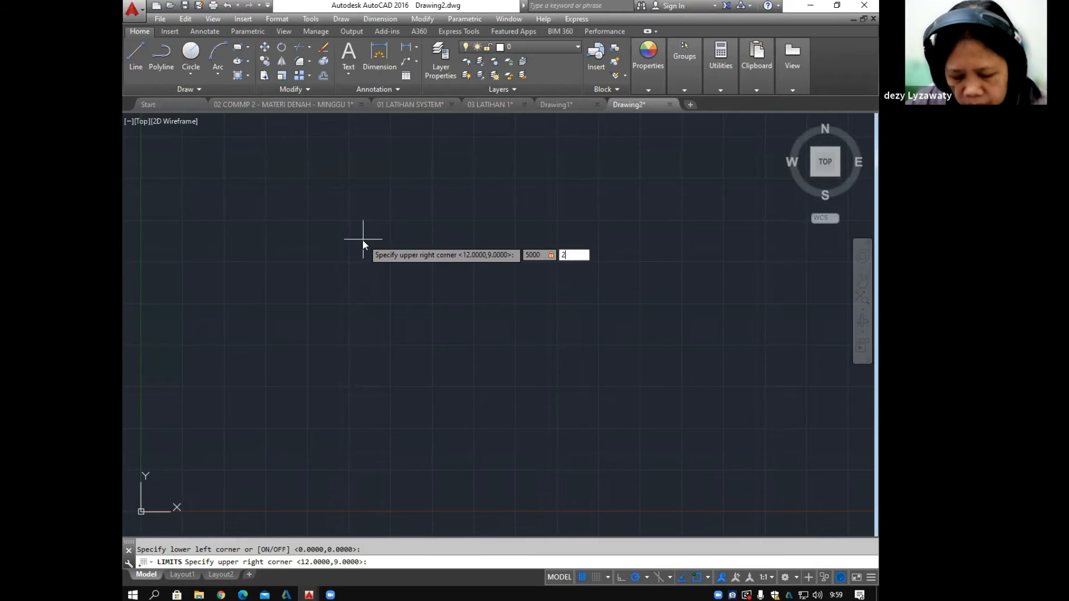
type("0000")
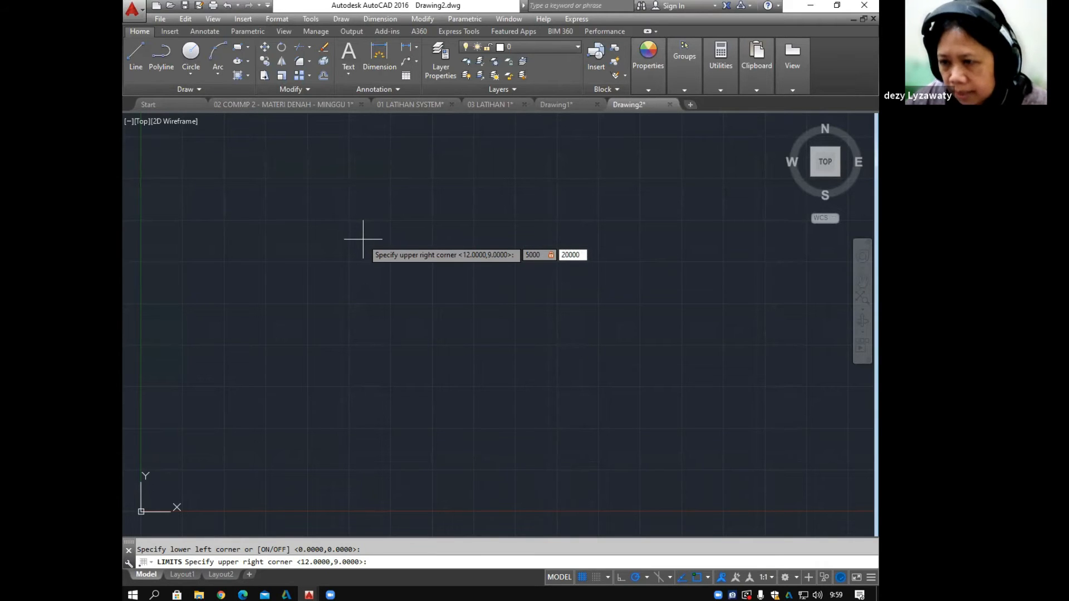
key("Return")
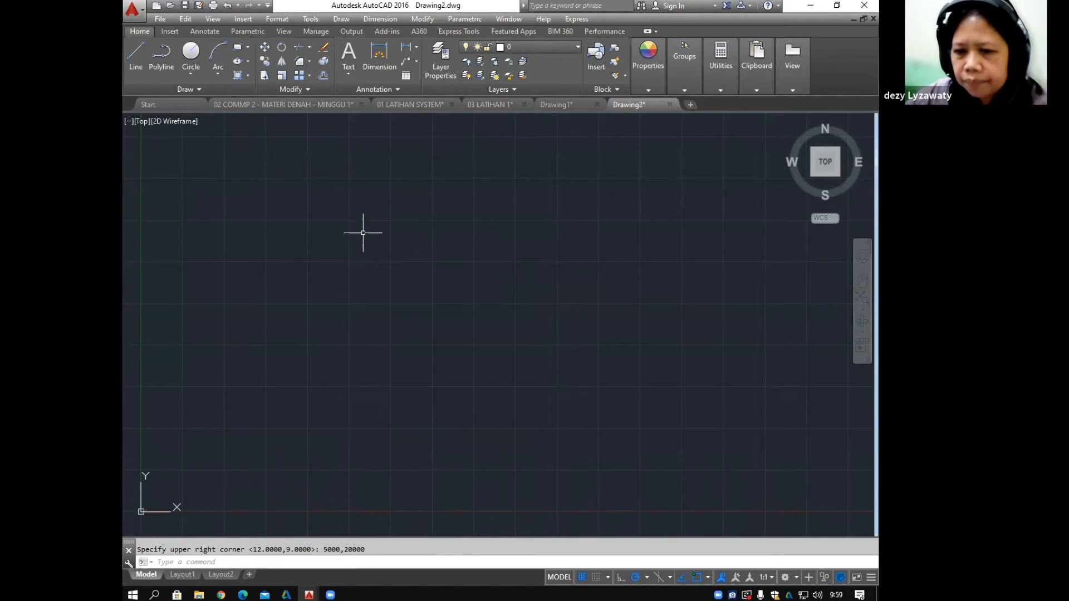
Step: Set the grid spacing to 500 in X and Y, and disable the adaptive grid and the grid display beyond the limits
left_click(312, 20)
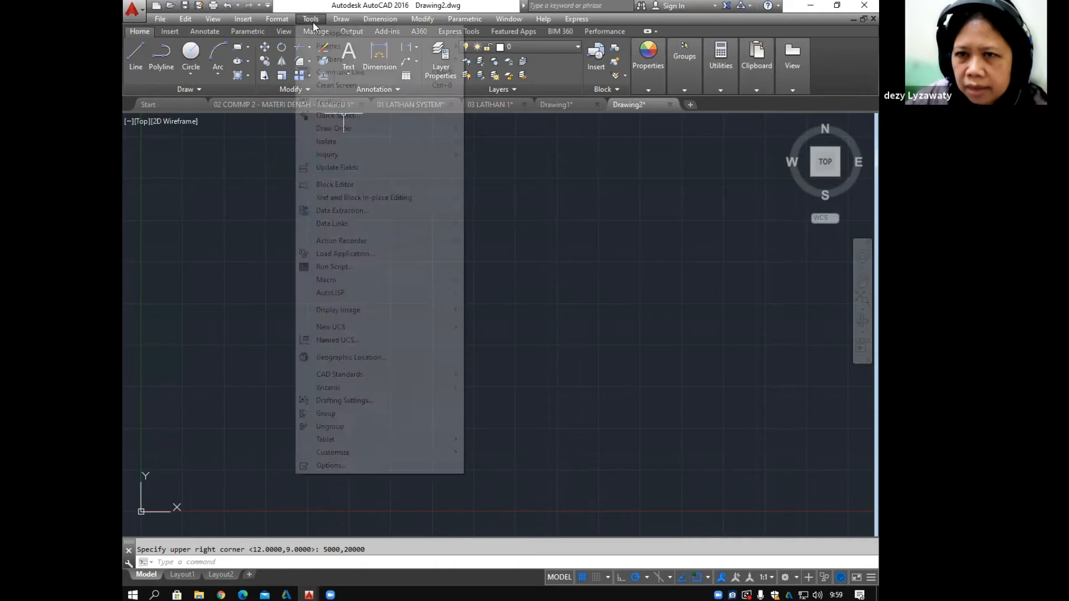
left_click(356, 400)
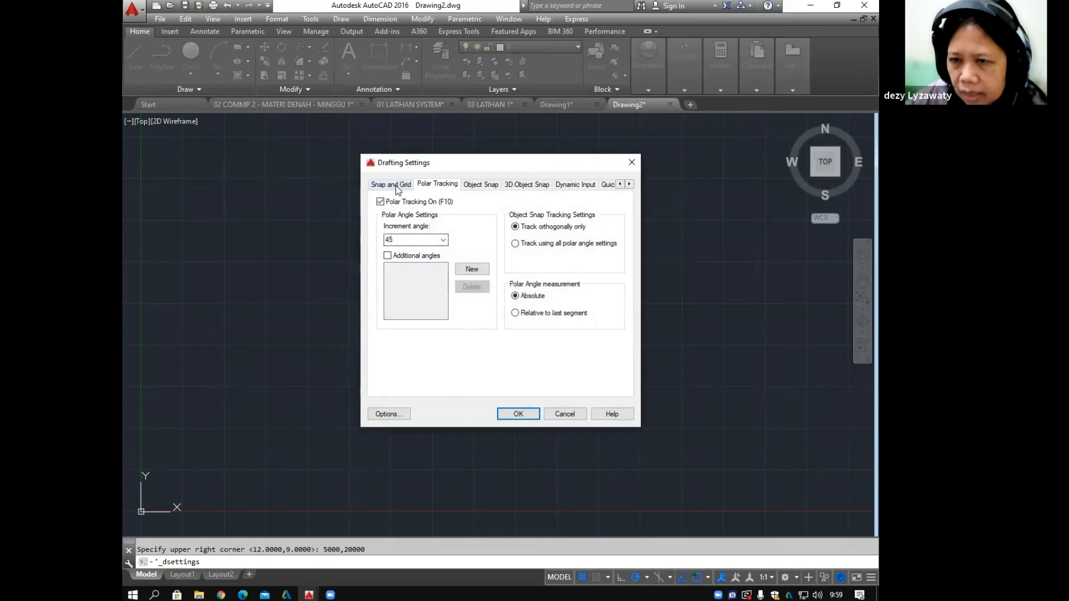
left_click(402, 184)
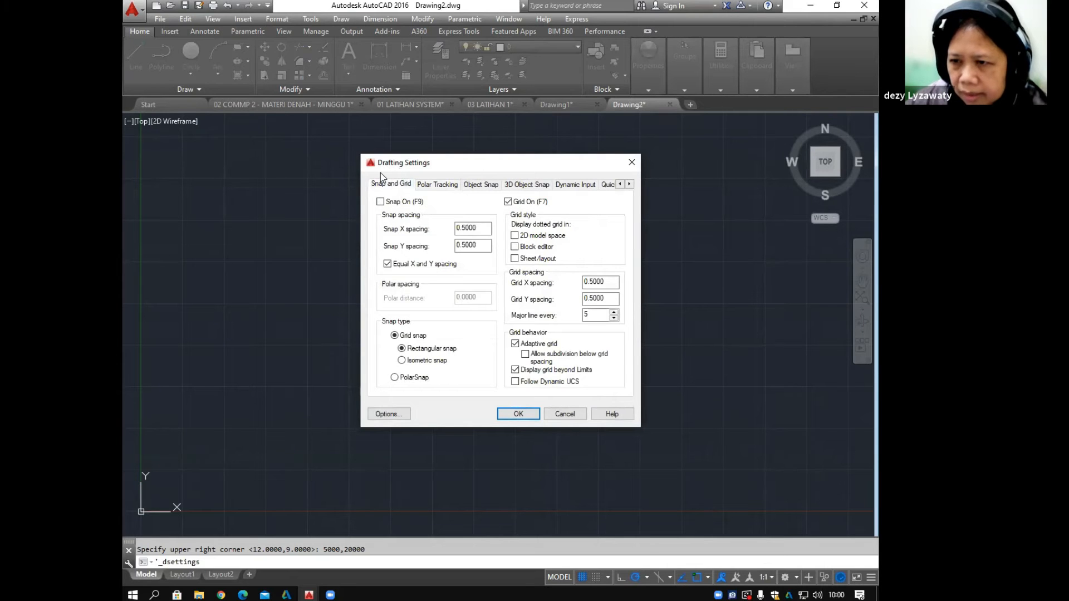
left_click_drag(606, 282, 575, 283)
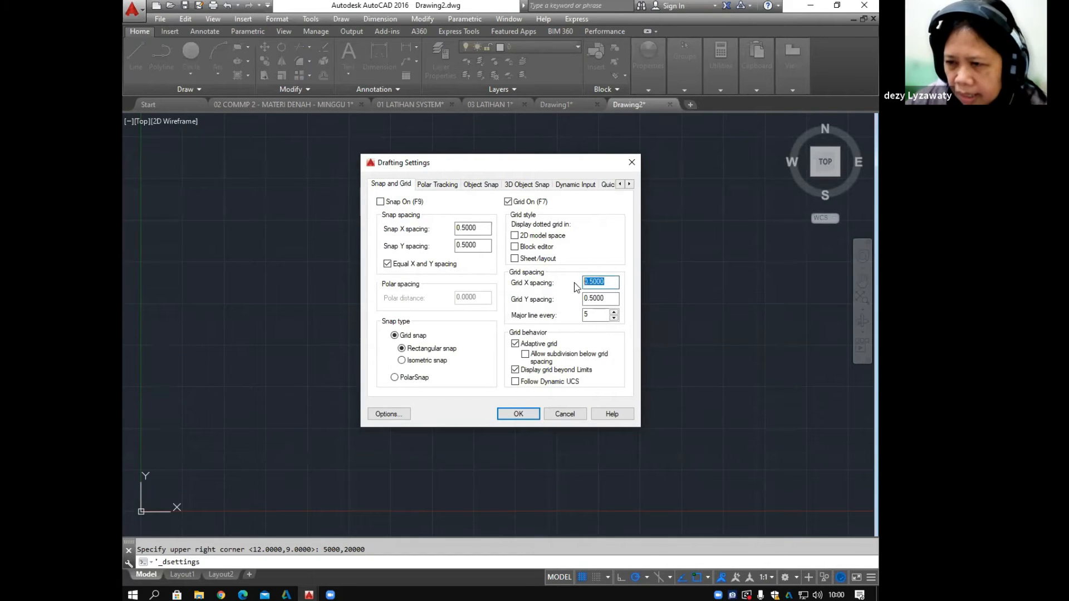
type("500")
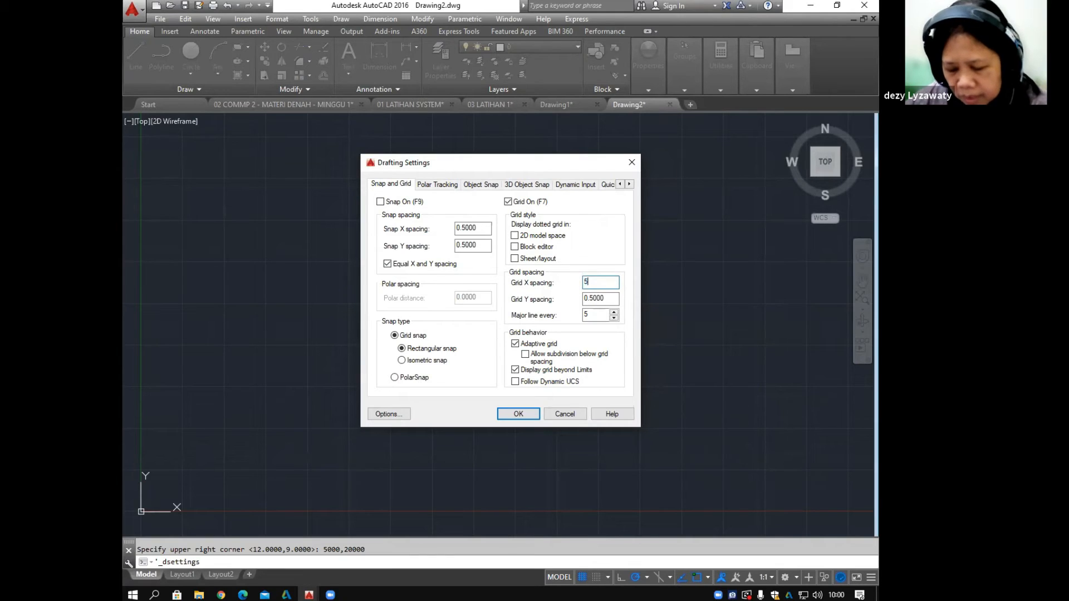
left_click(615, 299)
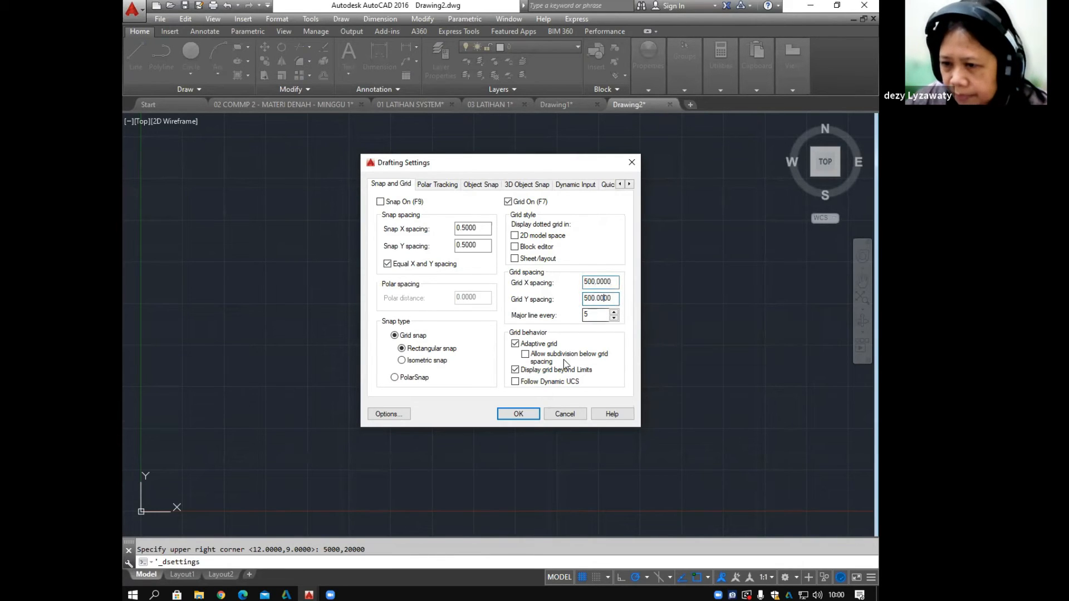
left_click(515, 344)
left_click(516, 370)
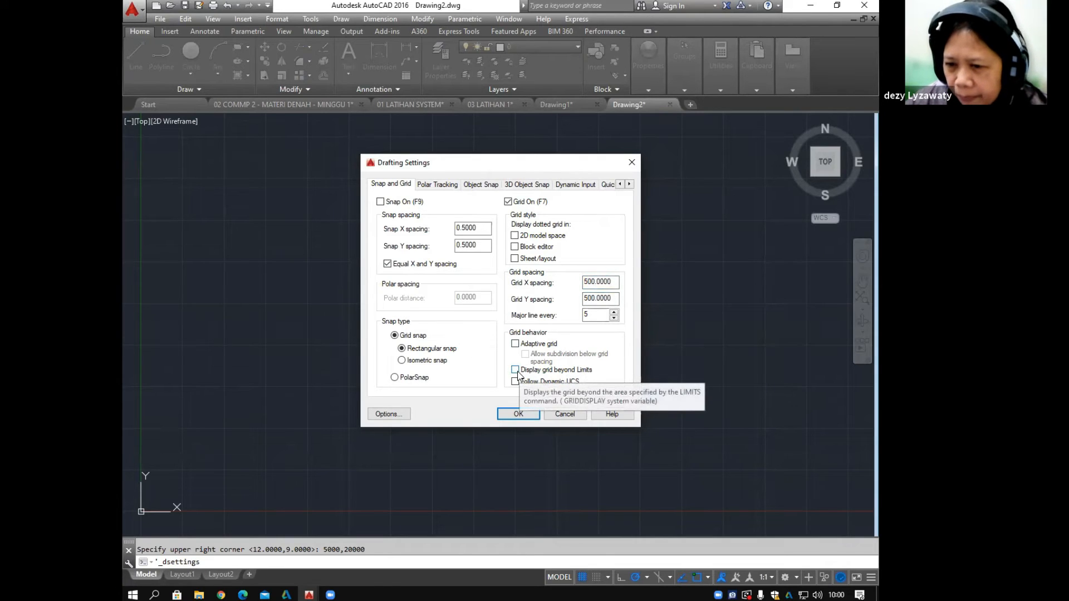
left_click(519, 414)
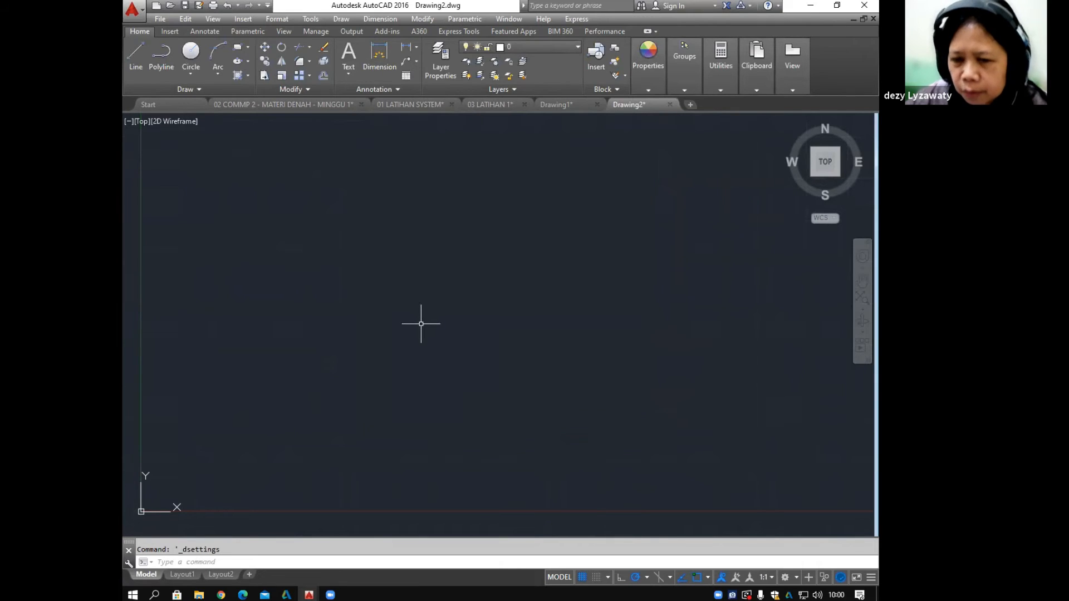
Step: Zoom to show all of the drawing limits and examine the proportions of the grid area
type("z")
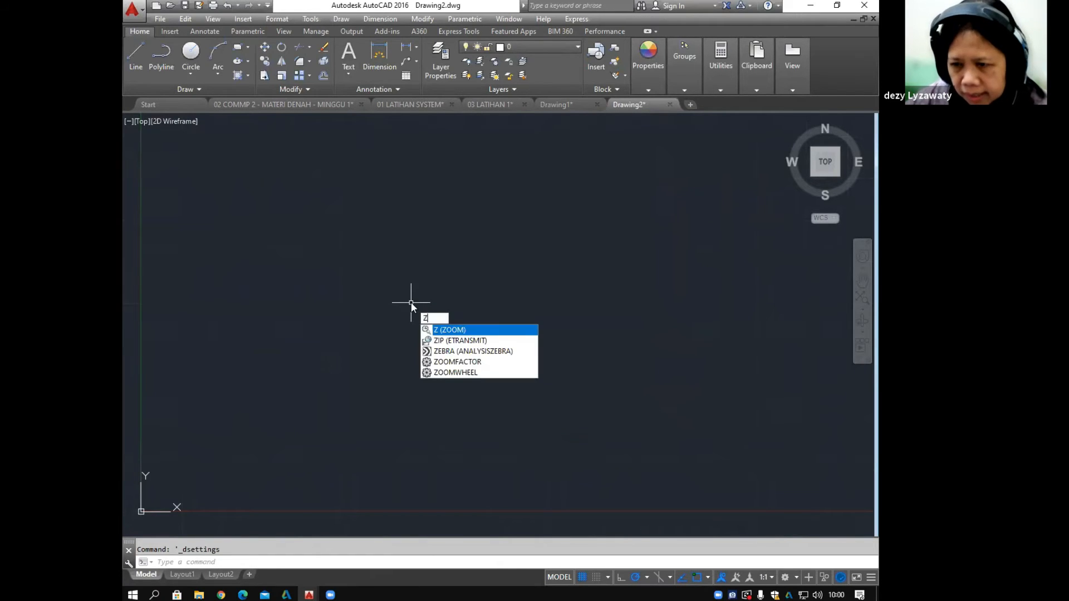
key("Return")
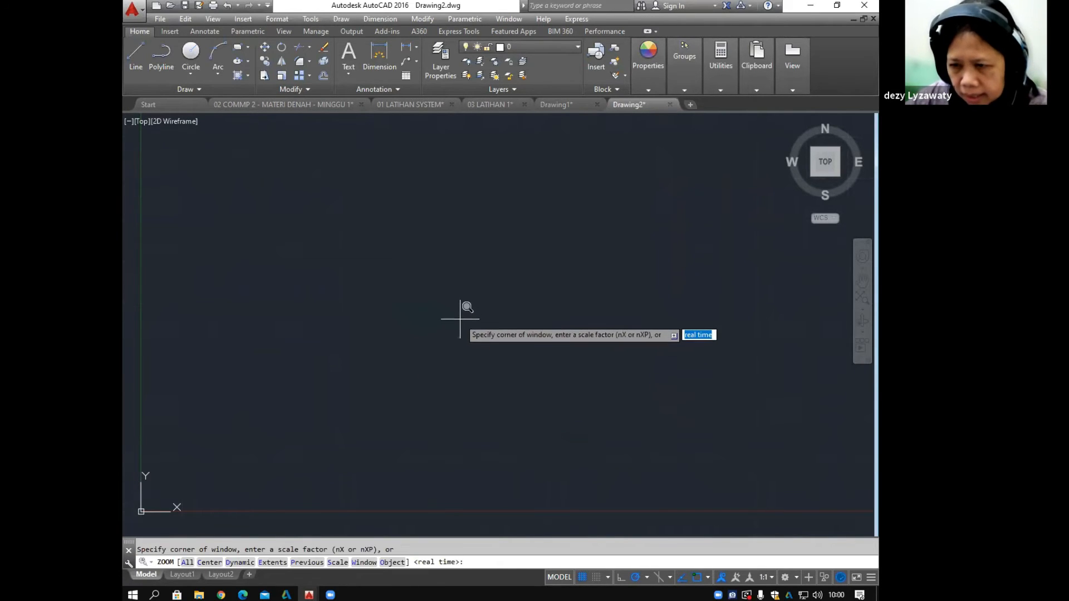
type("a")
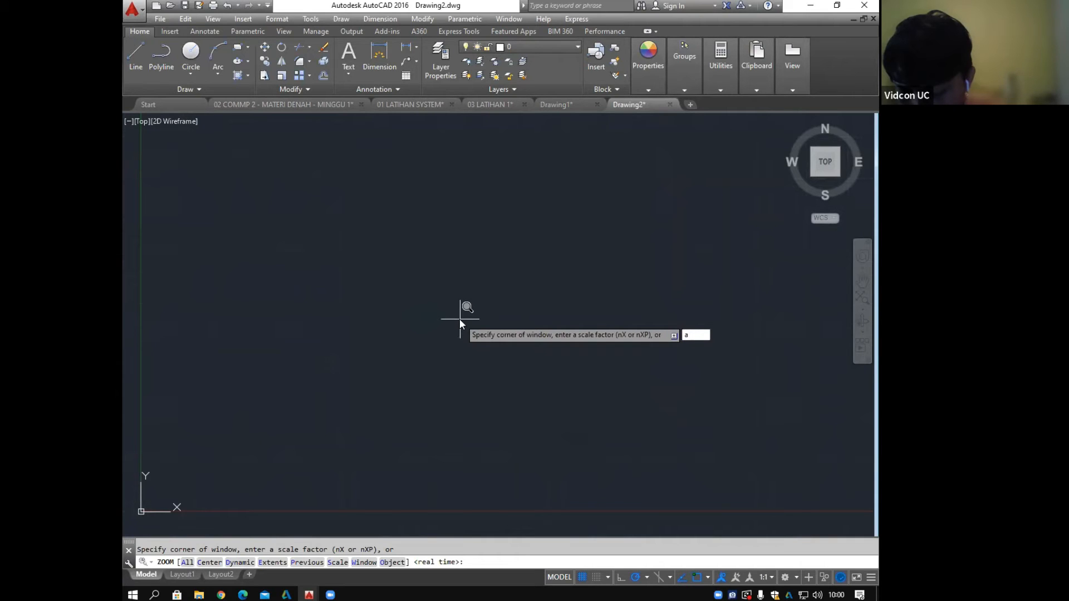
key("Return")
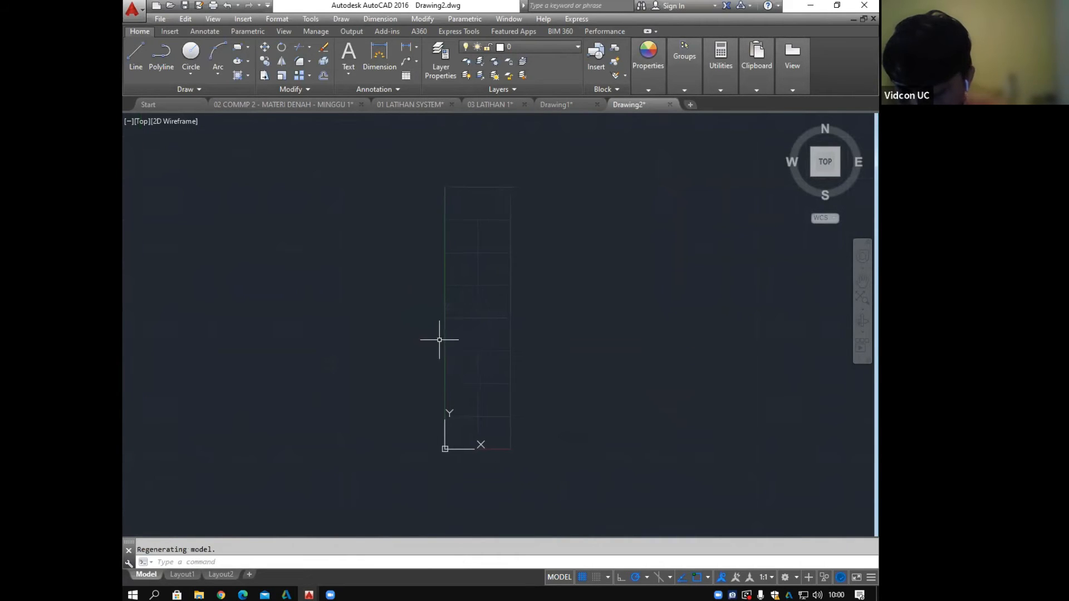
mouse_move(451, 335)
middle_mouse_down()
mouse_move(407, 286)
mouse_move(391, 311)
middle_mouse_up()
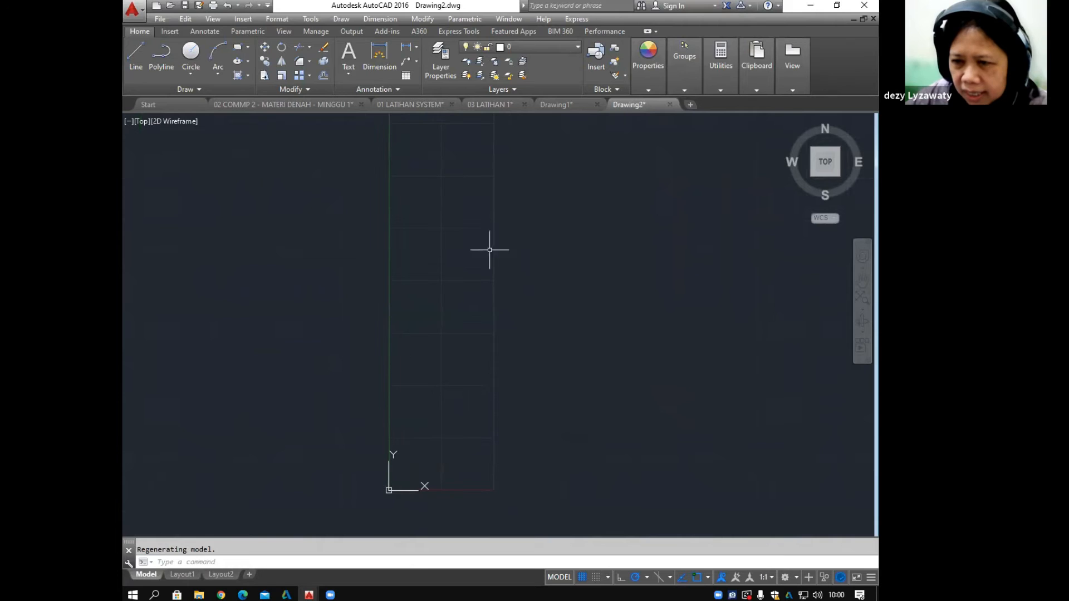
scroll(448, 311, "down", 2)
scroll(428, 351, "up", 2)
mouse_move(429, 362)
middle_mouse_down()
mouse_move(432, 335)
mouse_move(432, 394)
mouse_move(412, 370)
middle_mouse_up()
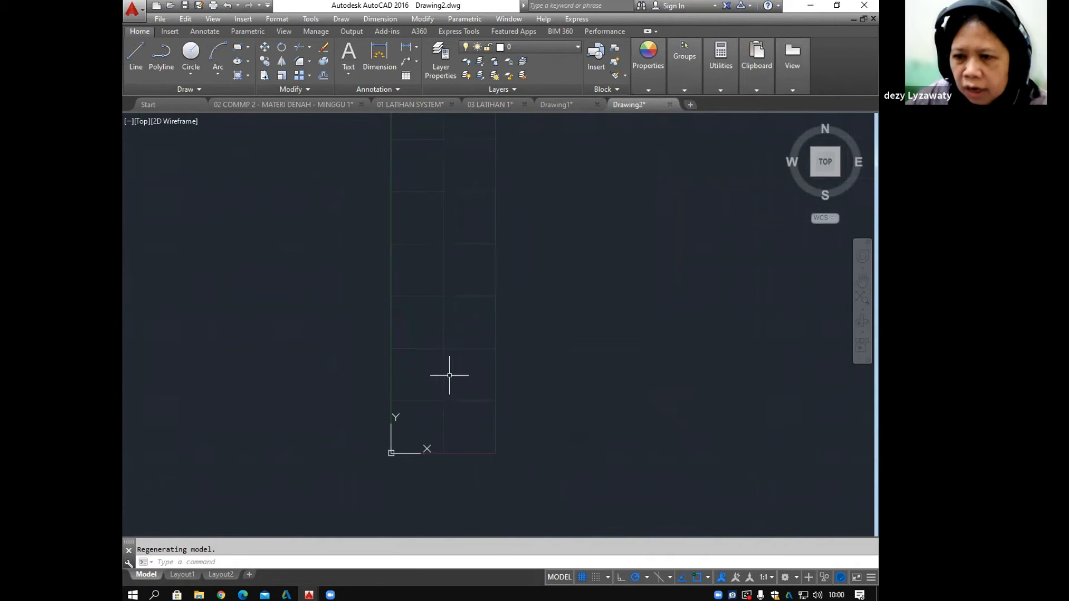
middle_click_drag(477, 277, 476, 293)
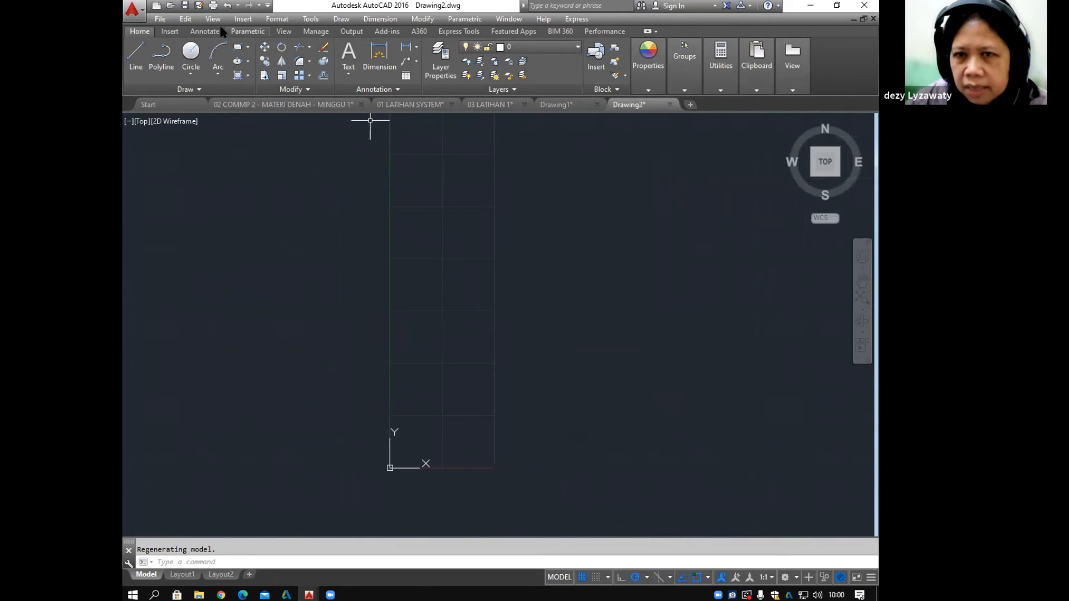
Step: Reset the model space drawing limits, keeping the lower-left corner at 0,0 and setting the upper-right corner to 5000,10000
left_click(273, 21)
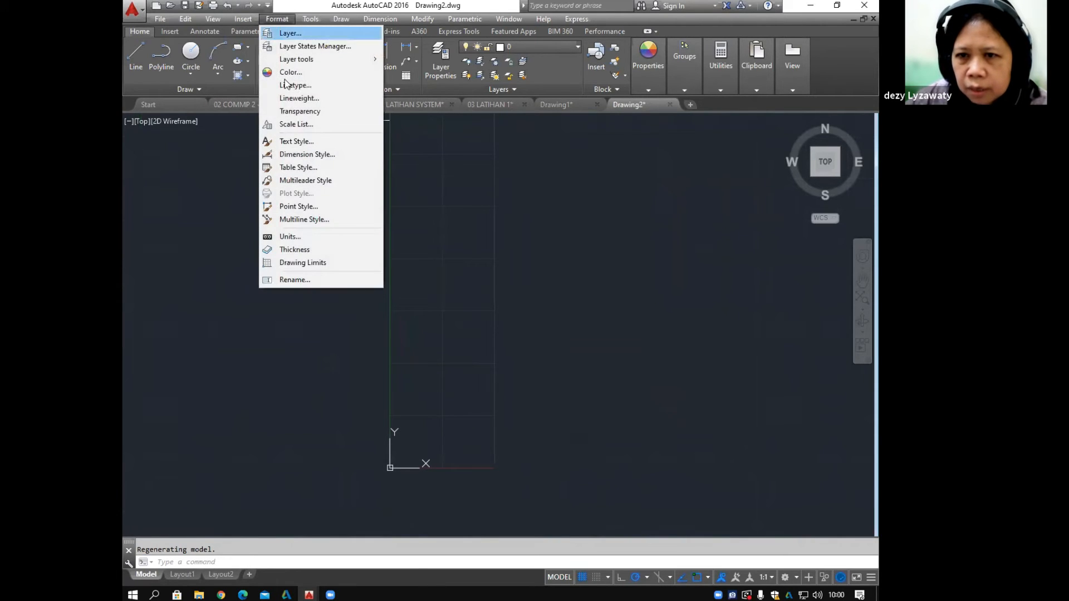
left_click(311, 268)
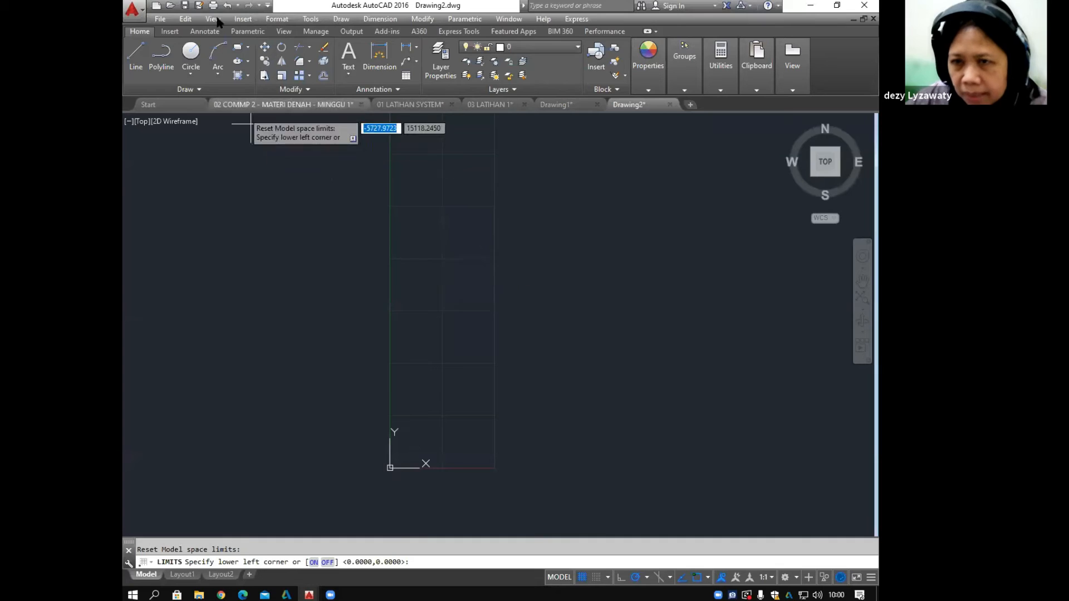
left_click(272, 19)
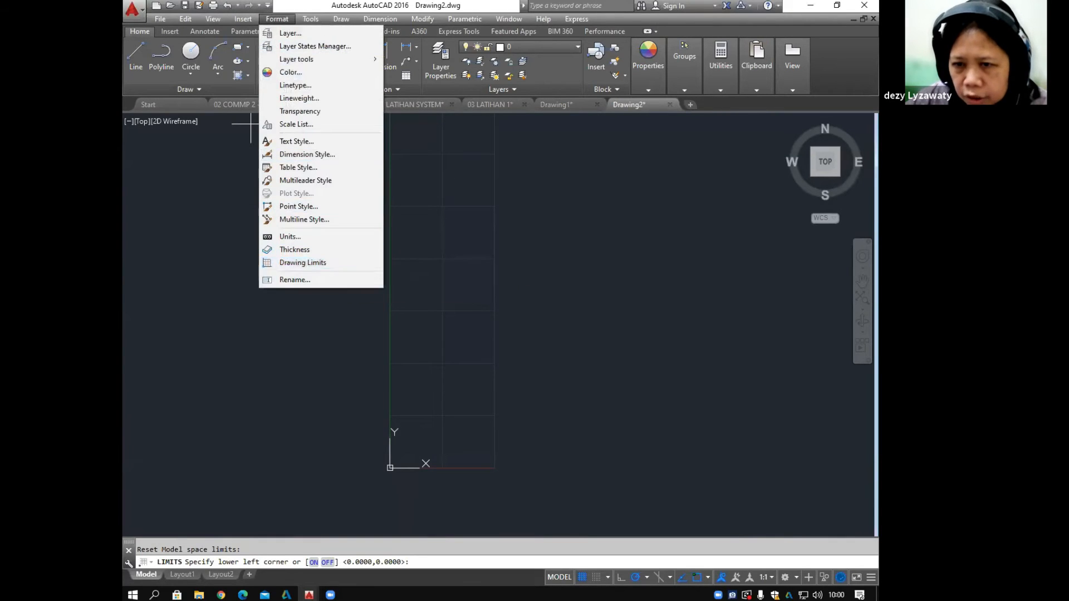
left_click(320, 261)
key("Return")
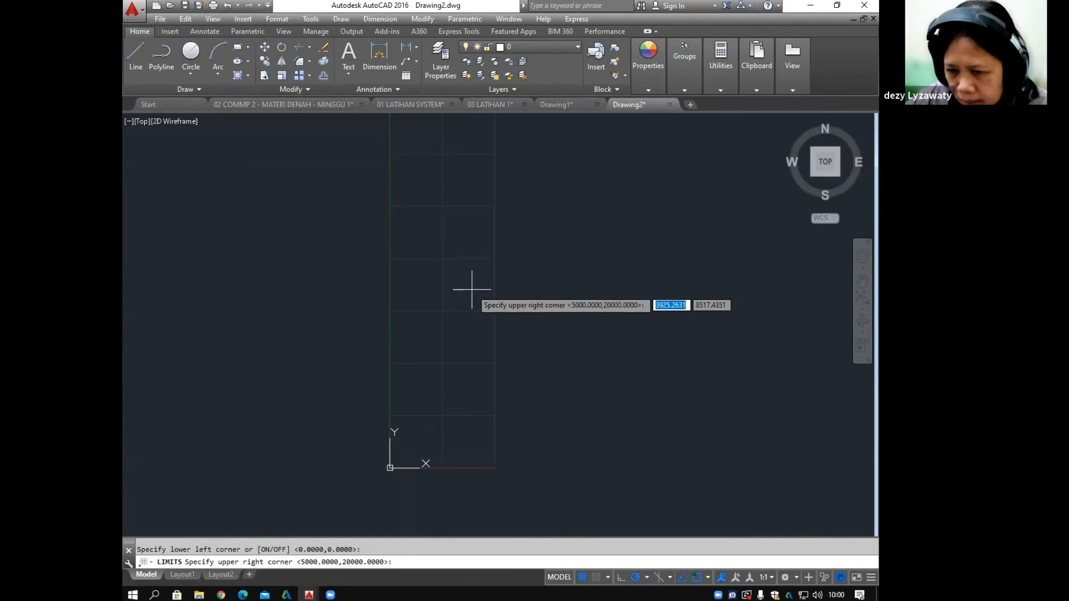
type("5000")
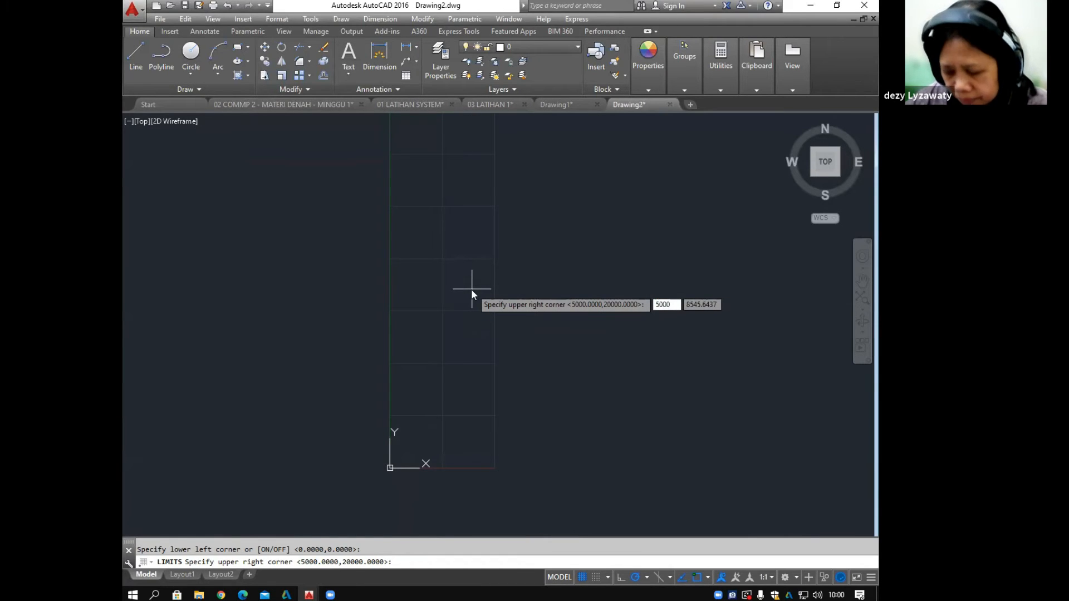
key("Tab")
type("1000")
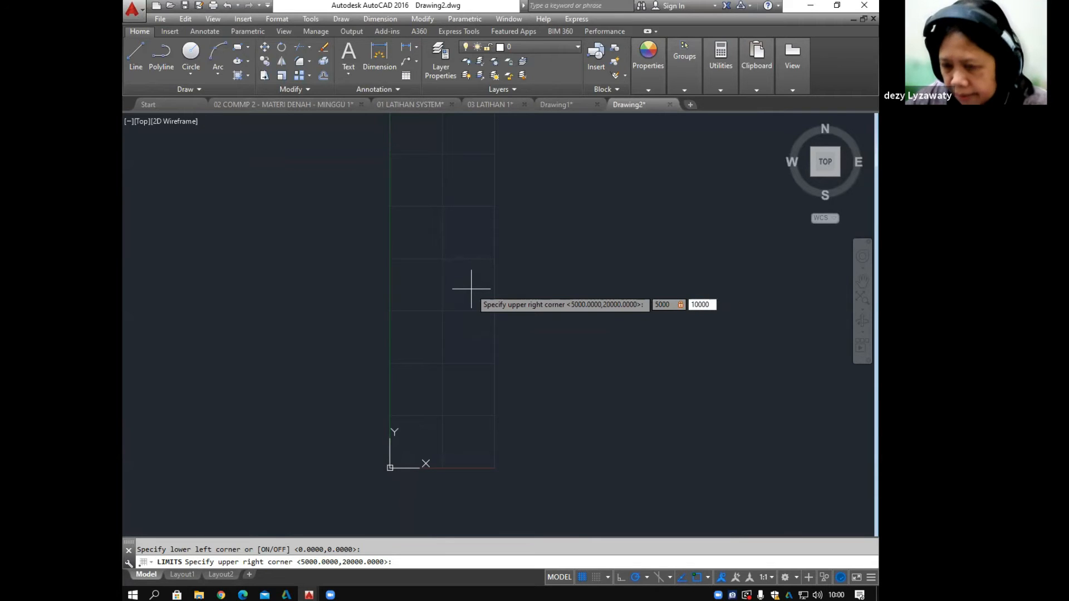
key("Return")
middle_click_drag(470, 327, 501, 255)
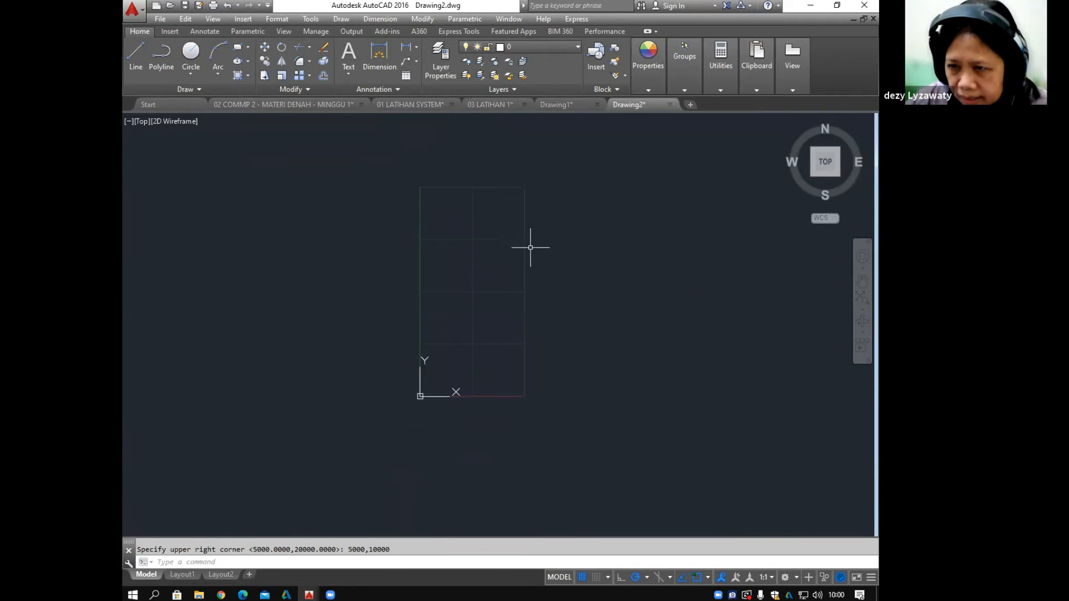
mouse_move(442, 356)
middle_mouse_down()
mouse_move(434, 389)
mouse_move(420, 383)
middle_mouse_up()
scroll(433, 386, "up", 2)
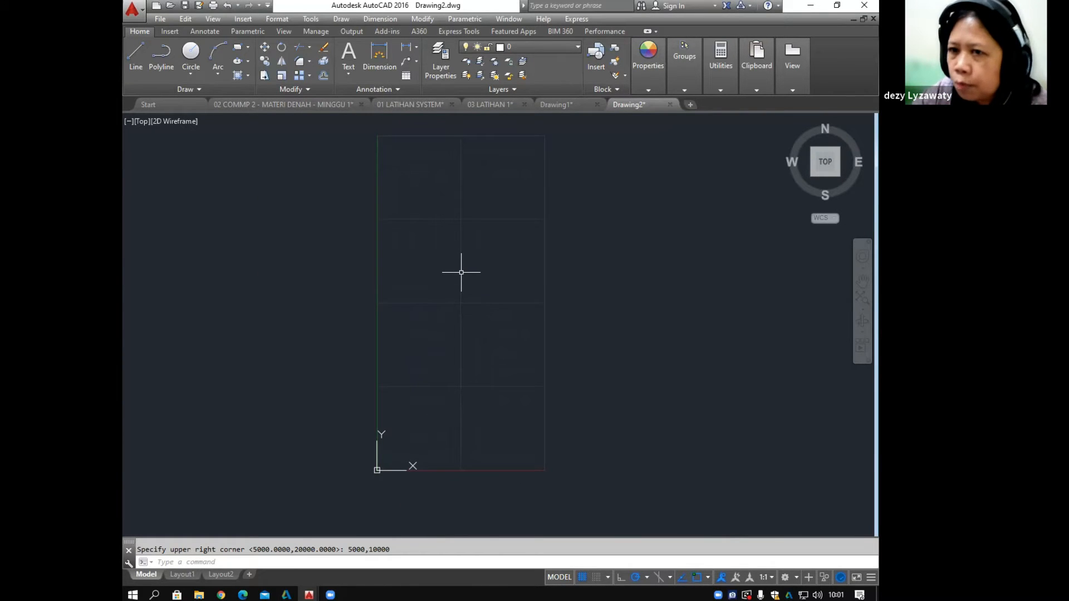
type("limits")
key("Return")
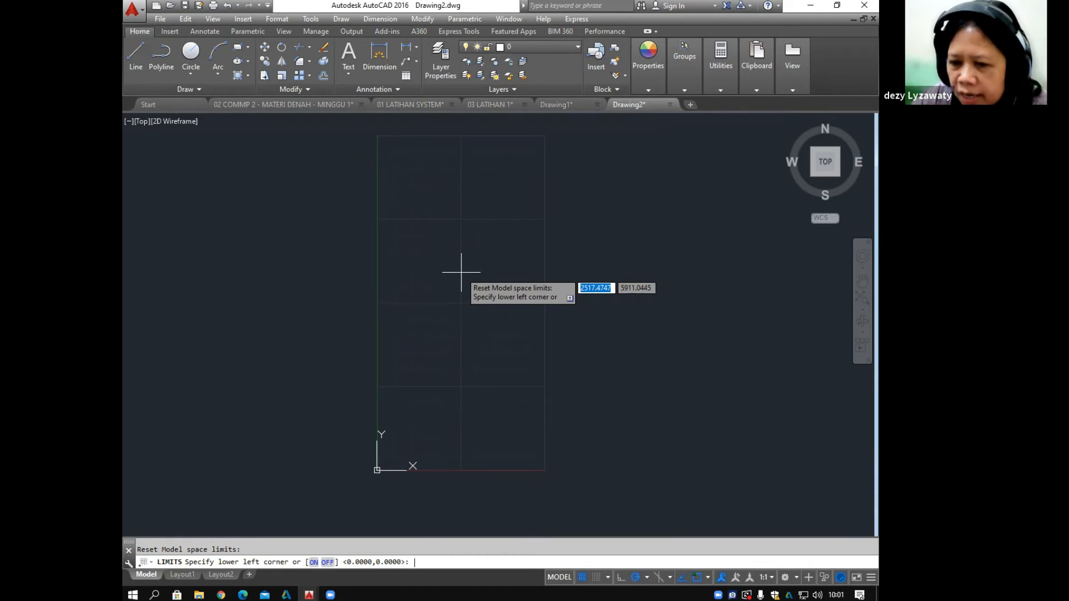
key("Escape")
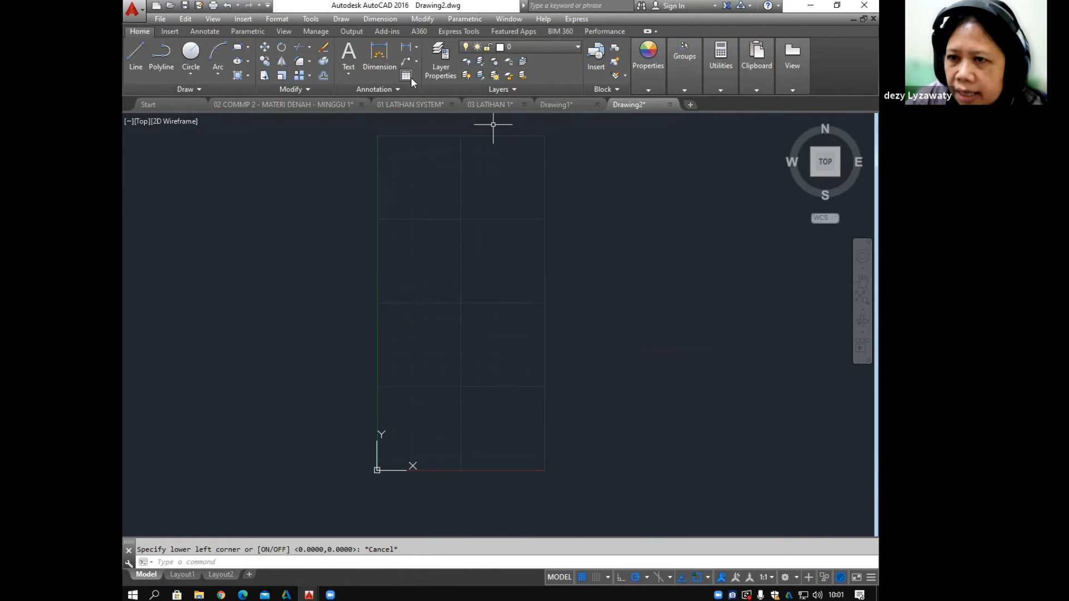
left_click(277, 18)
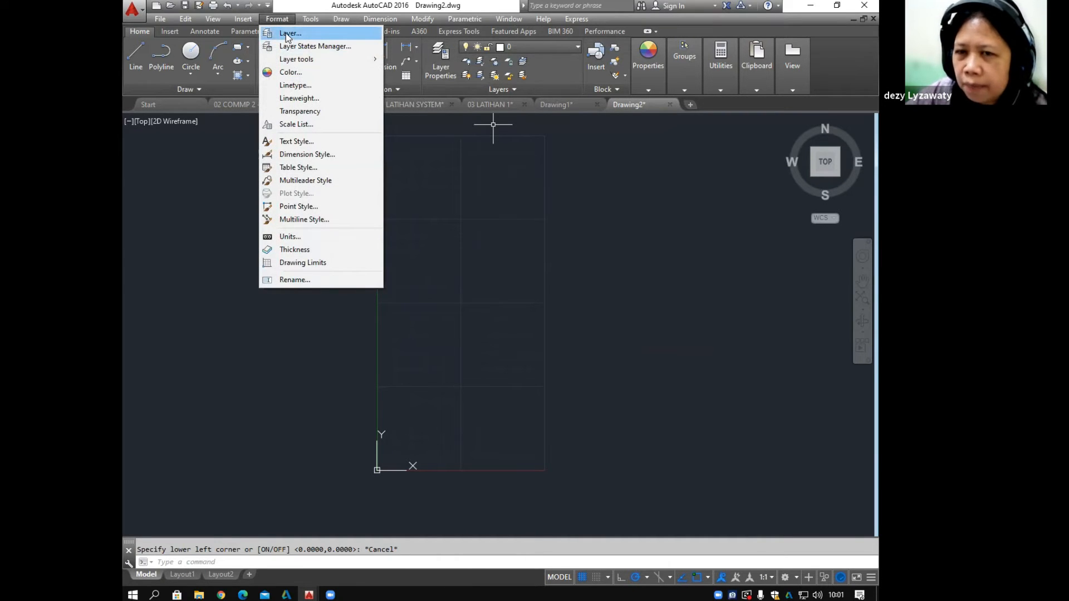
left_click(553, 79)
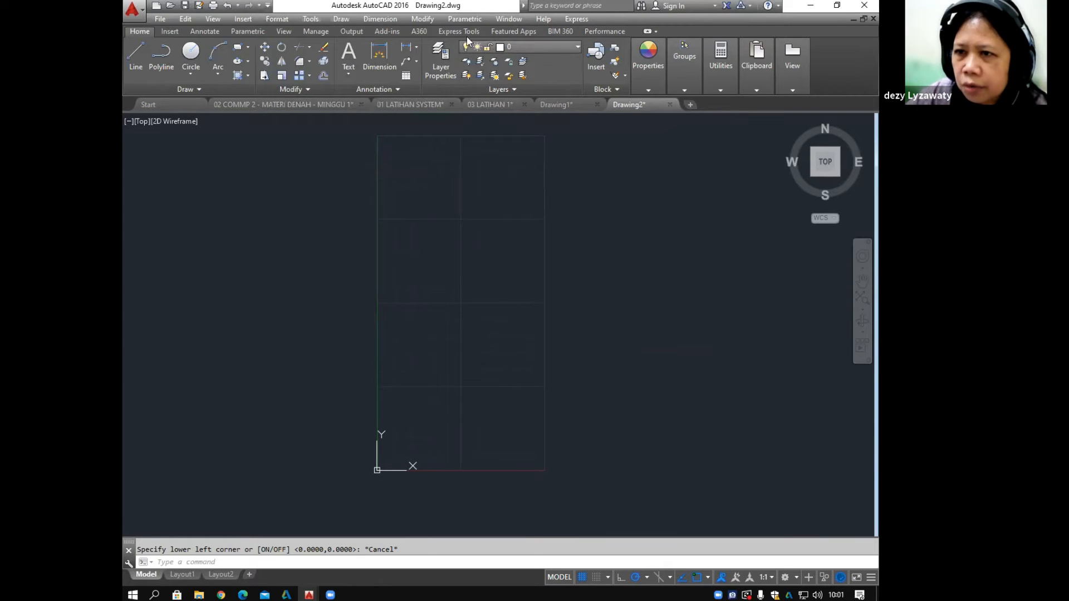
Step: Create a new layer named Garis As in the Layer Properties Manager
left_click(438, 60)
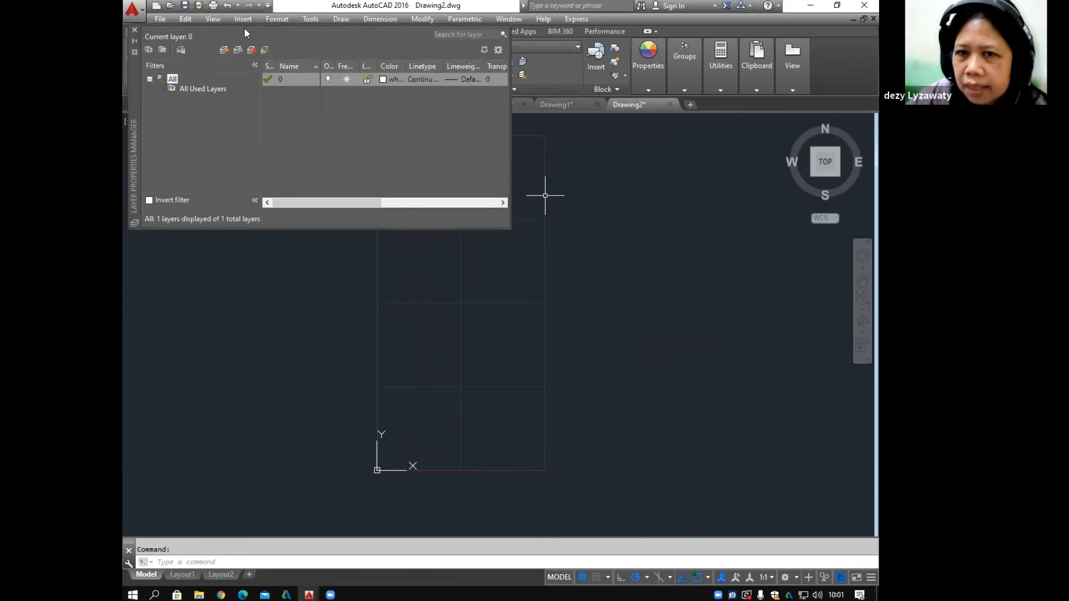
left_click_drag(133, 85, 227, 221)
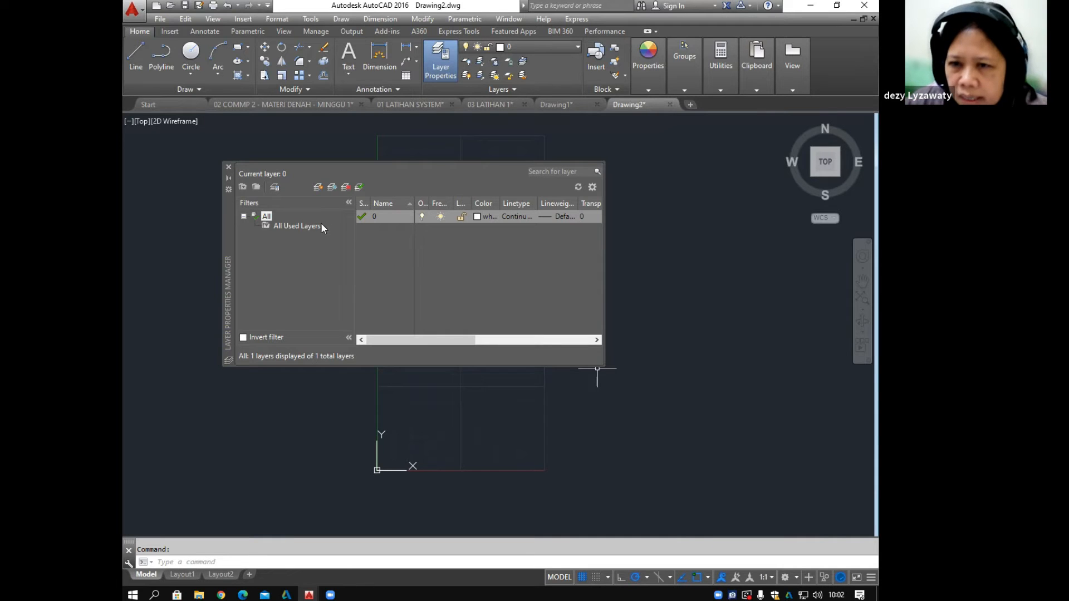
left_click(317, 189)
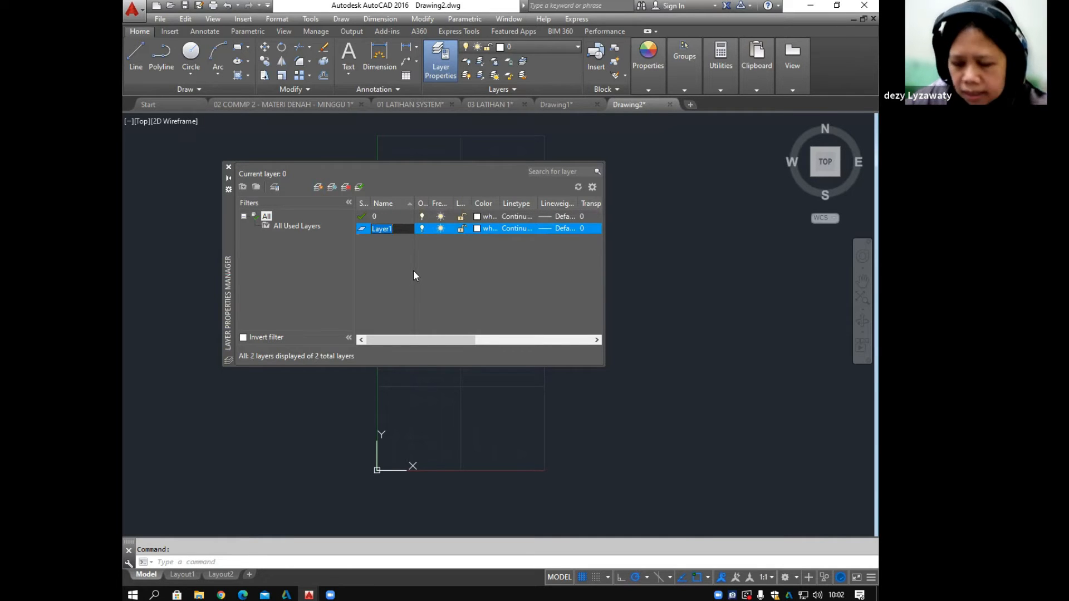
type("G")
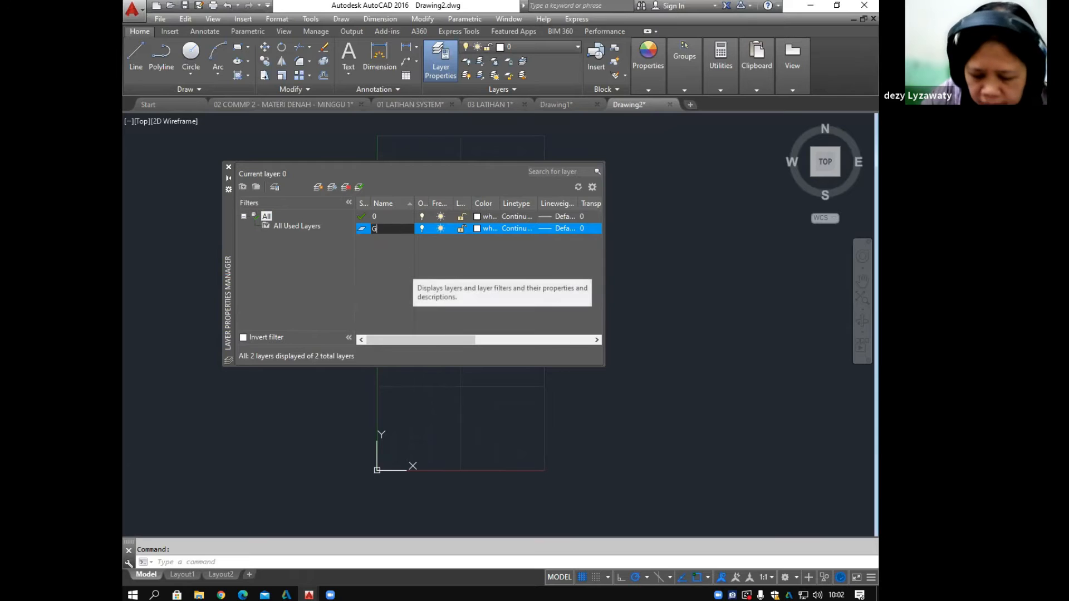
type("ar")
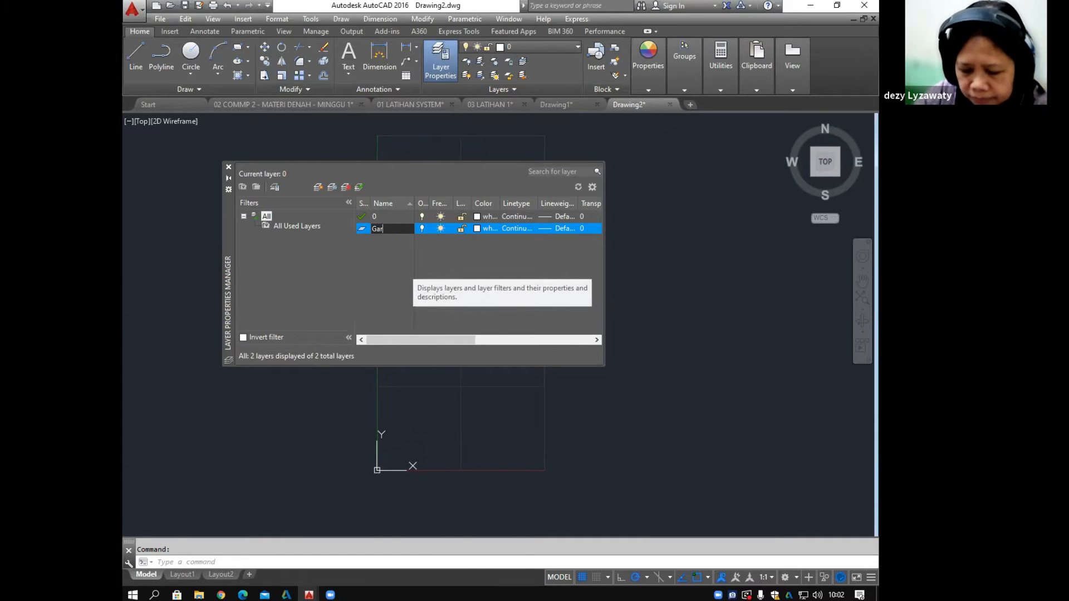
type("is As")
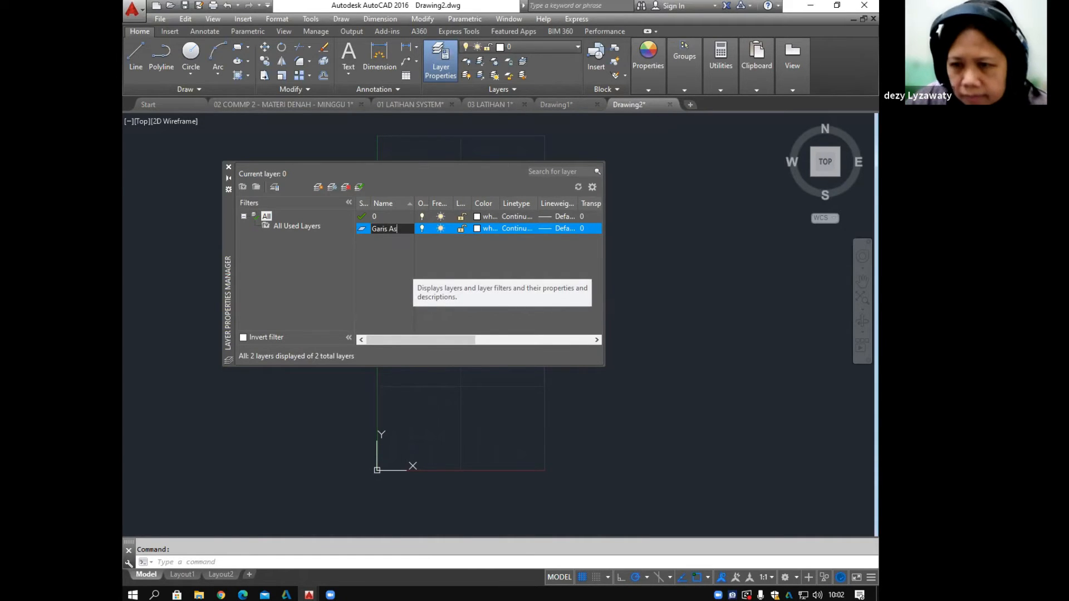
Step: Set the color of the Garis As layer to red
left_click(477, 229)
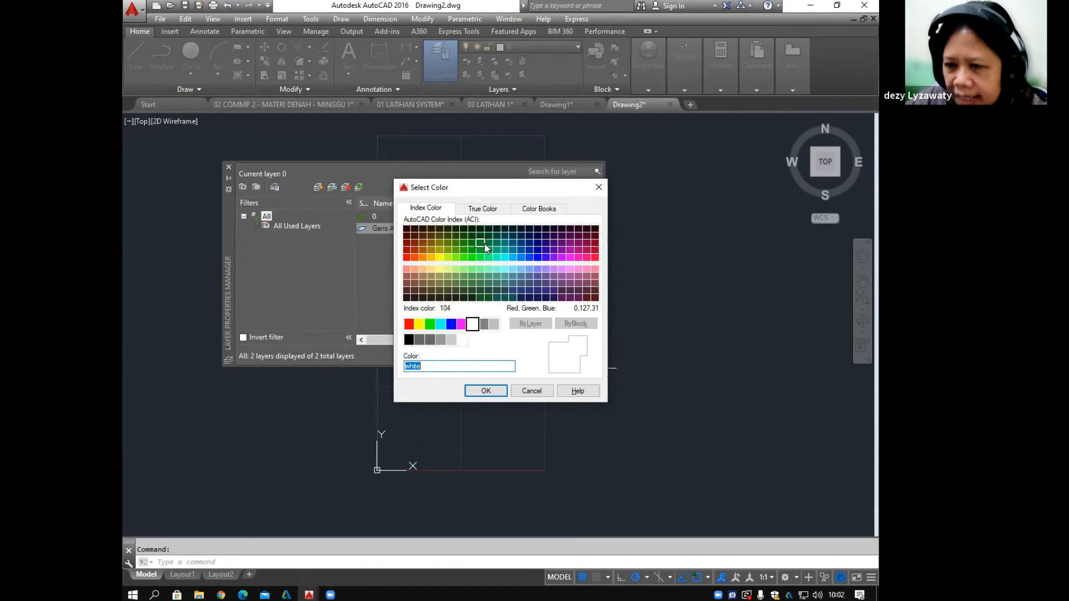
left_click(410, 324)
key("Return")
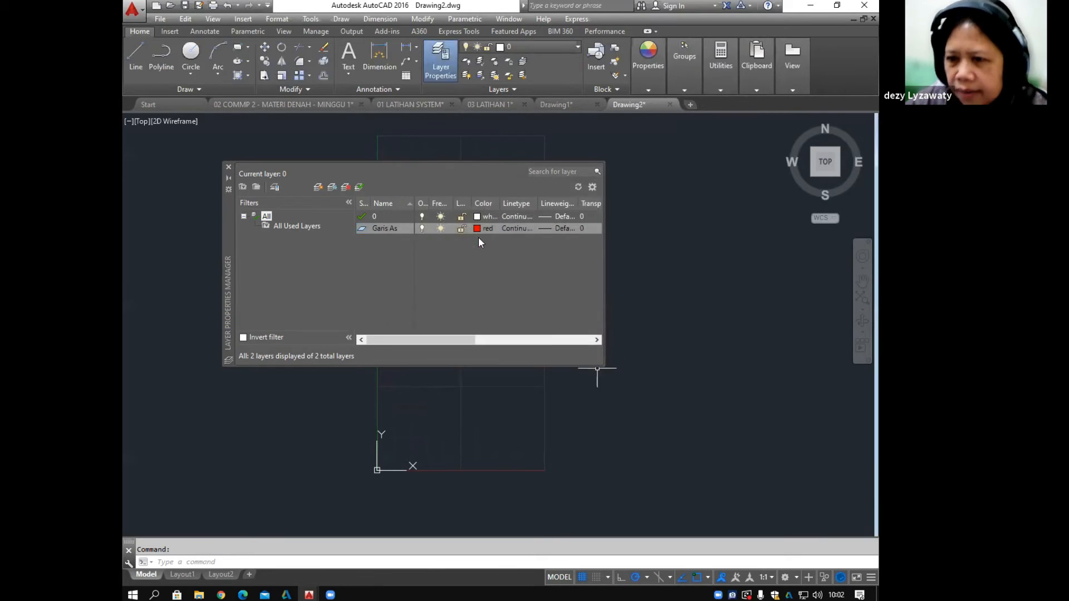
Step: Load the DASHDOT linetype from acad.lin while choosing a linetype for the Garis As layer
left_click(517, 228)
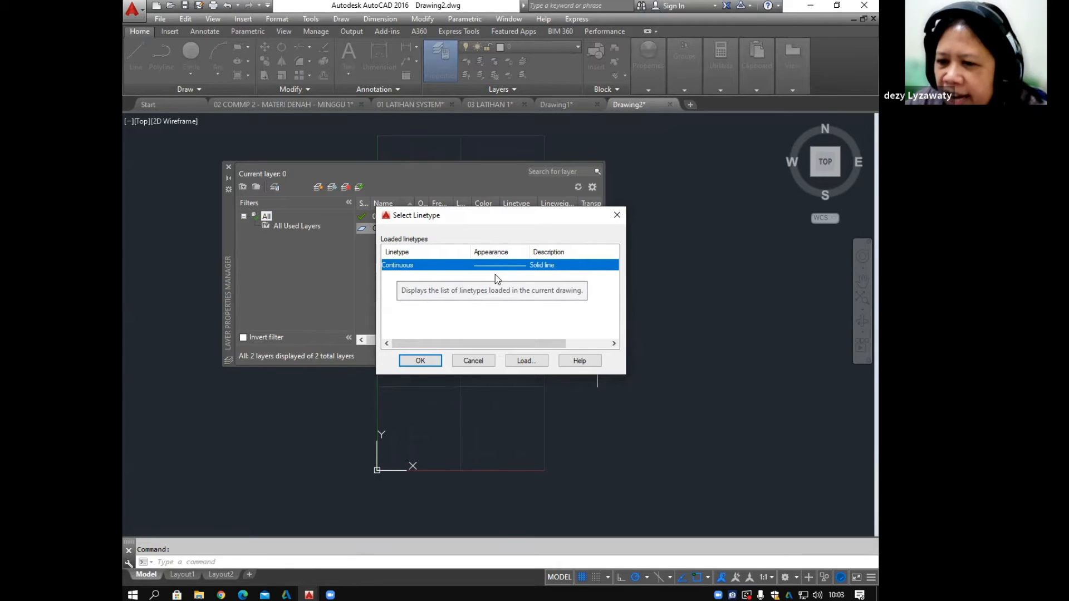
left_click(526, 361)
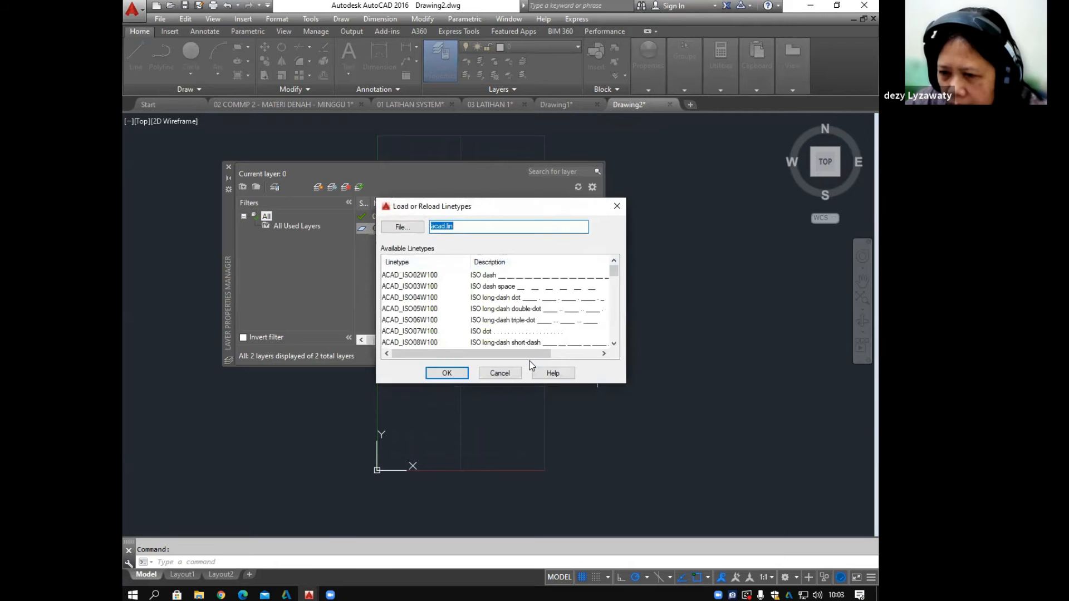
scroll(450, 287, "down", 1)
scroll(453, 295, "down", 5)
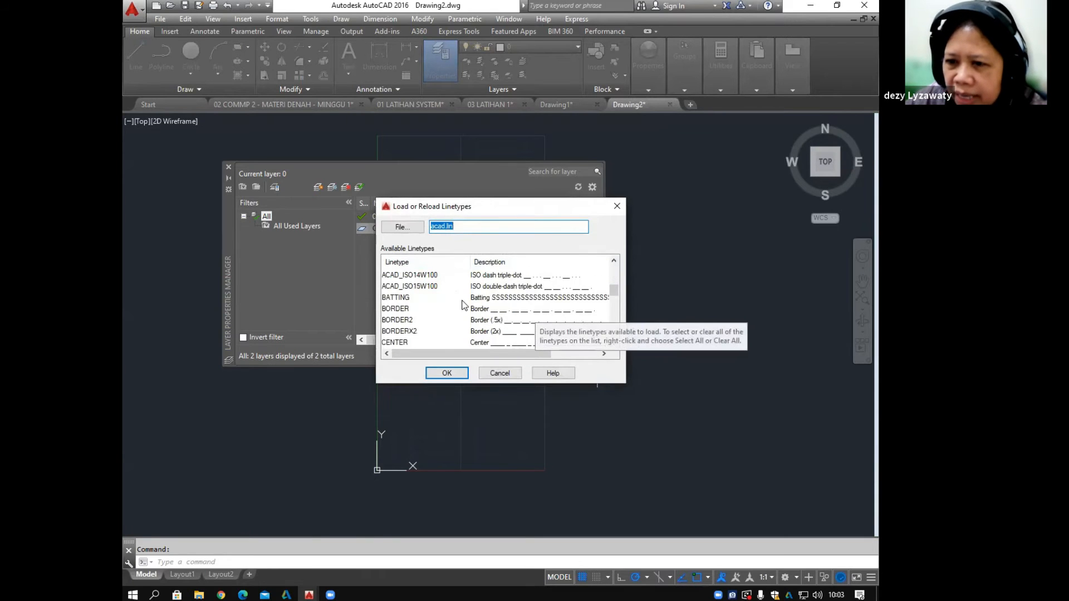
scroll(465, 311, "up", 1)
scroll(464, 310, "down", 3)
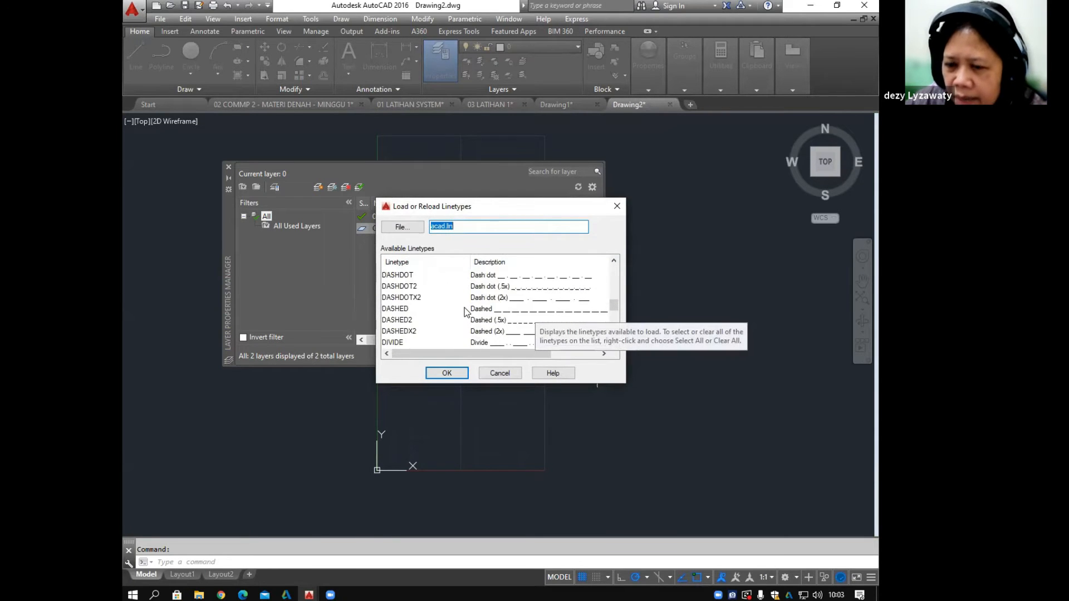
scroll(463, 309, "up", 1)
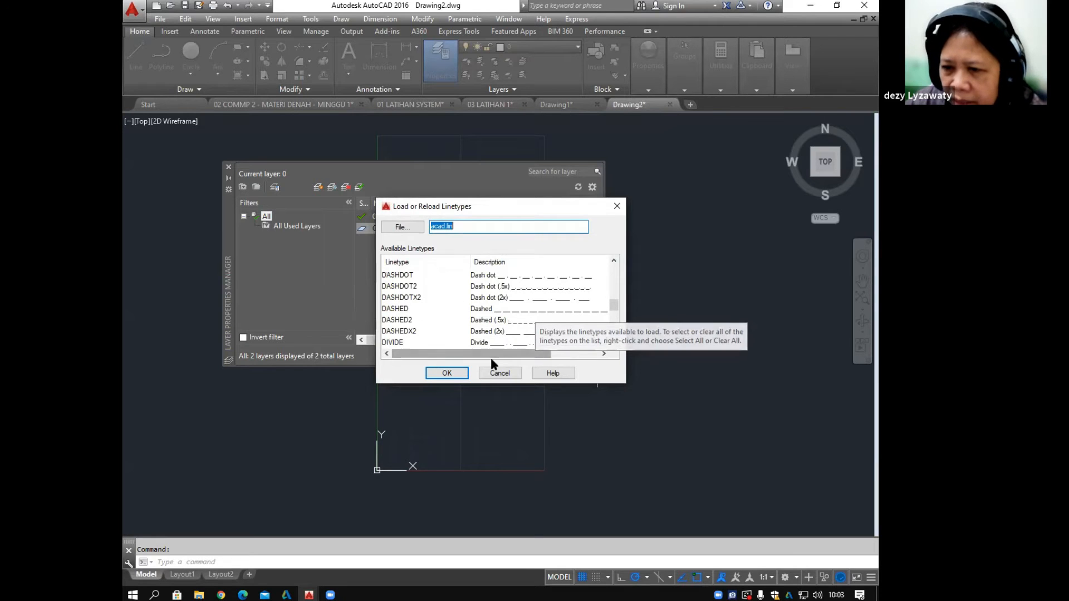
left_click(402, 275)
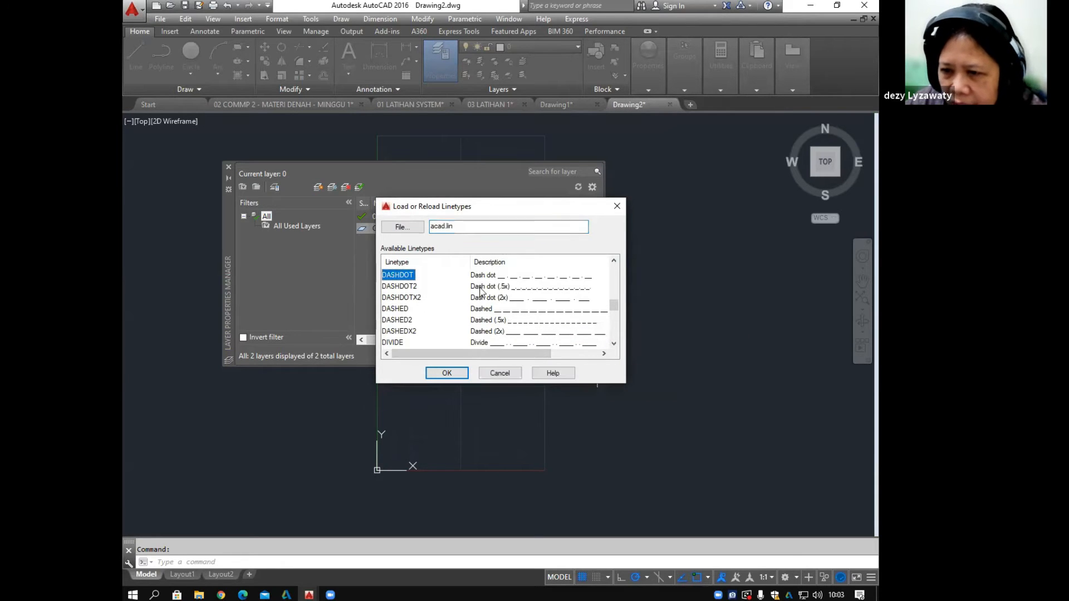
left_click(448, 375)
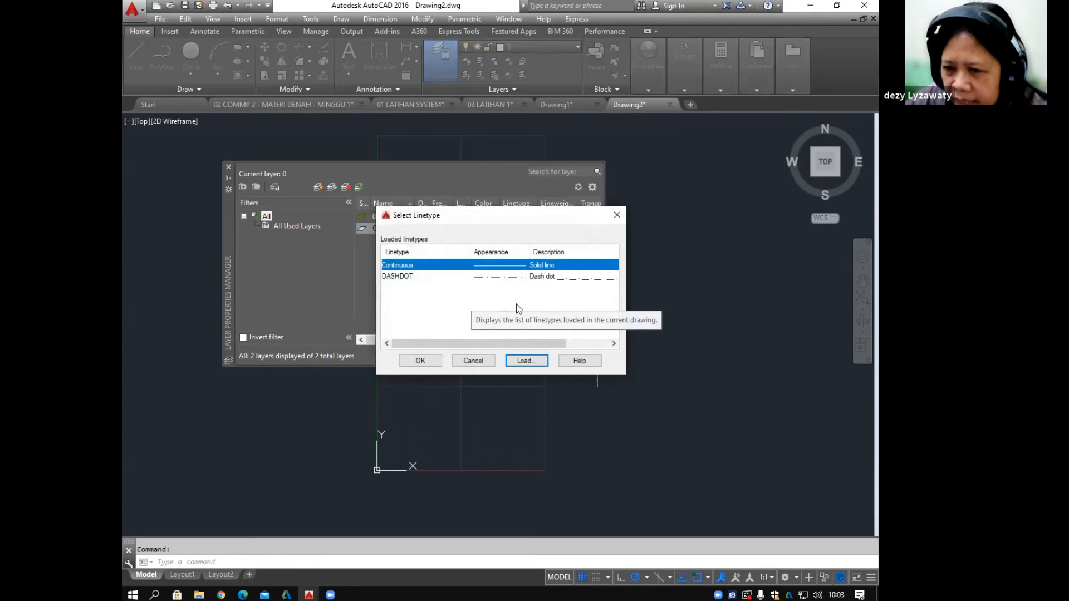
Step: Load the DOT linetype as well, and assign DASHDOT to the Garis As layer
left_click(526, 361)
scroll(501, 312, "down", 10)
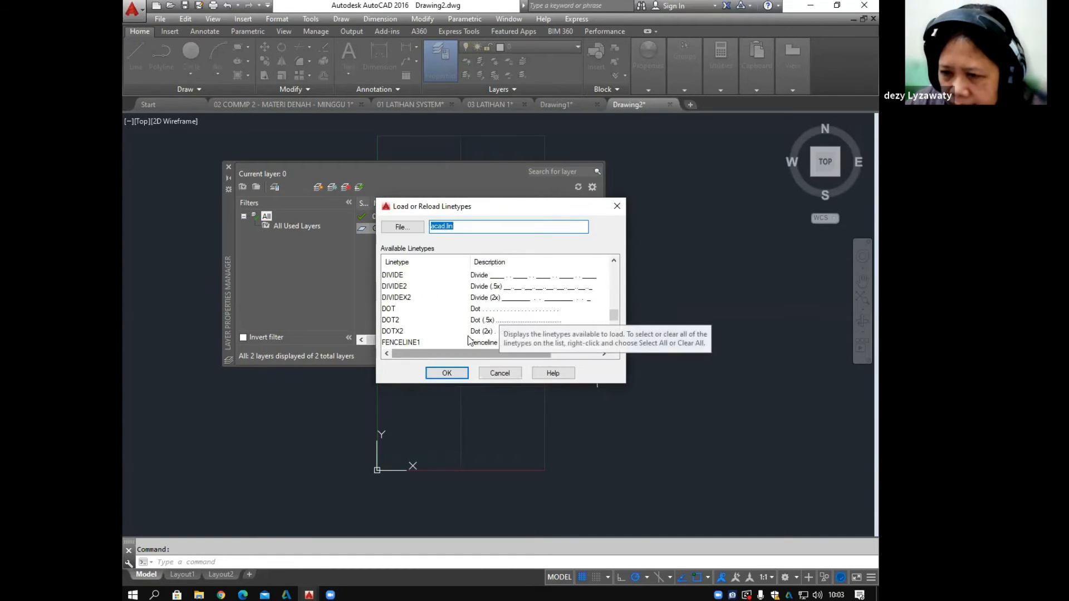
left_click(390, 308)
left_click(446, 373)
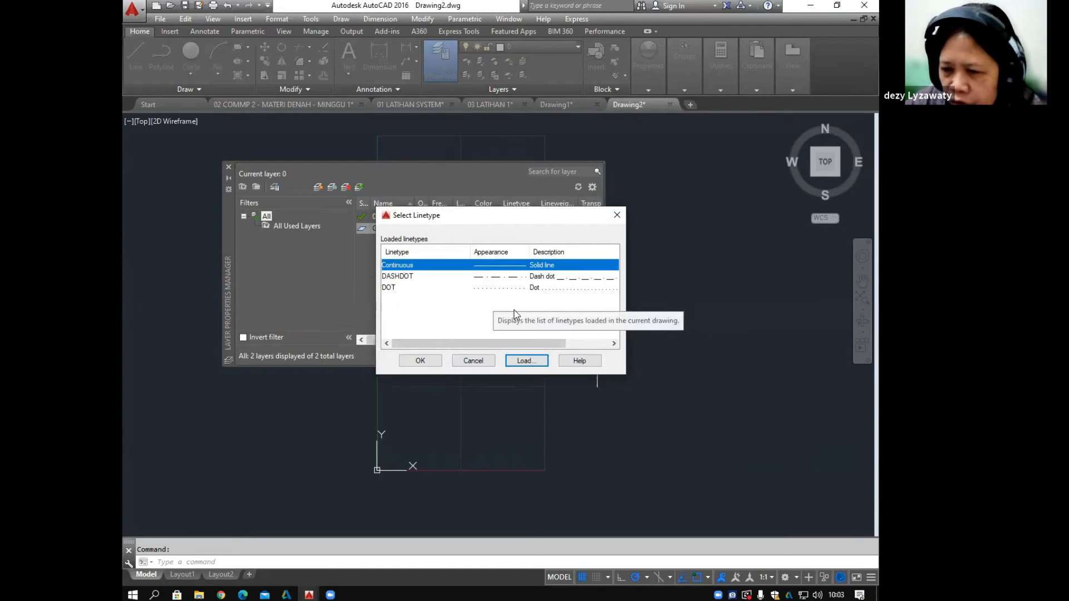
left_click(410, 276)
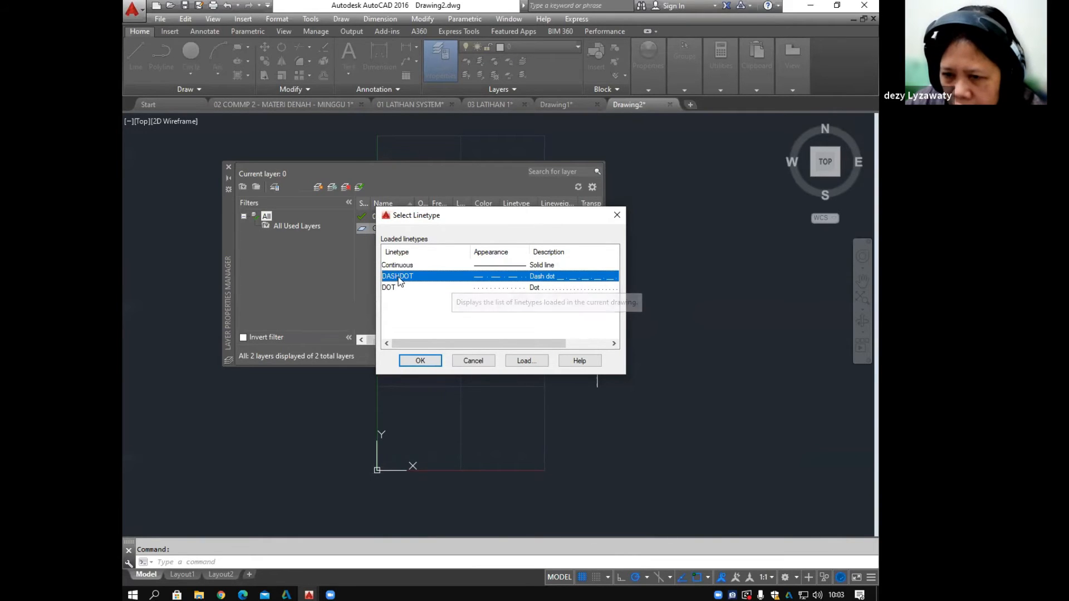
left_click(429, 359)
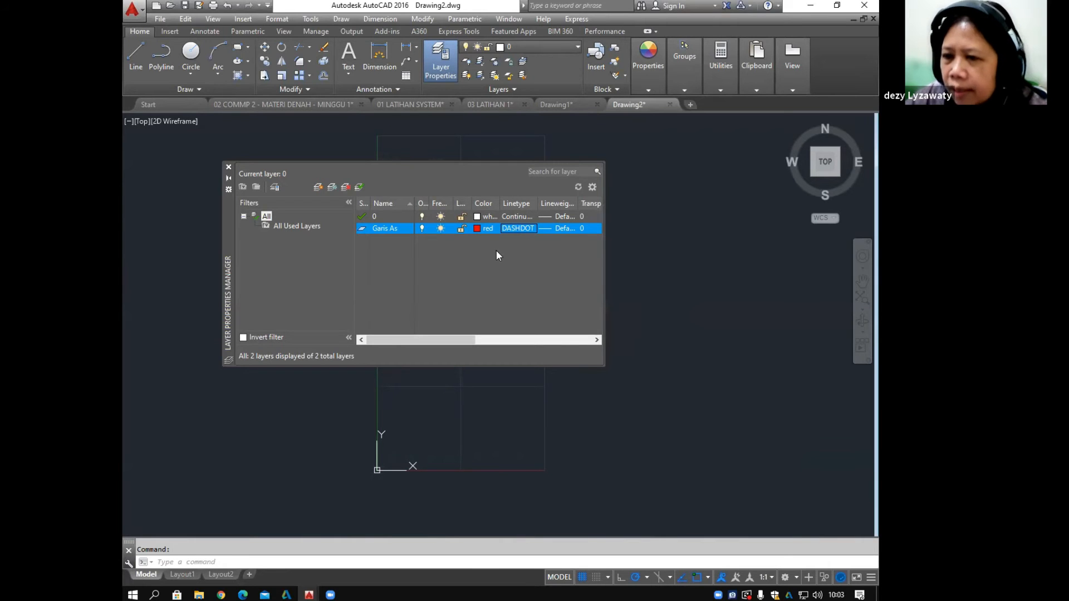
Step: Set the lineweight of the Garis As layer to 0.13 mm
left_click(546, 230)
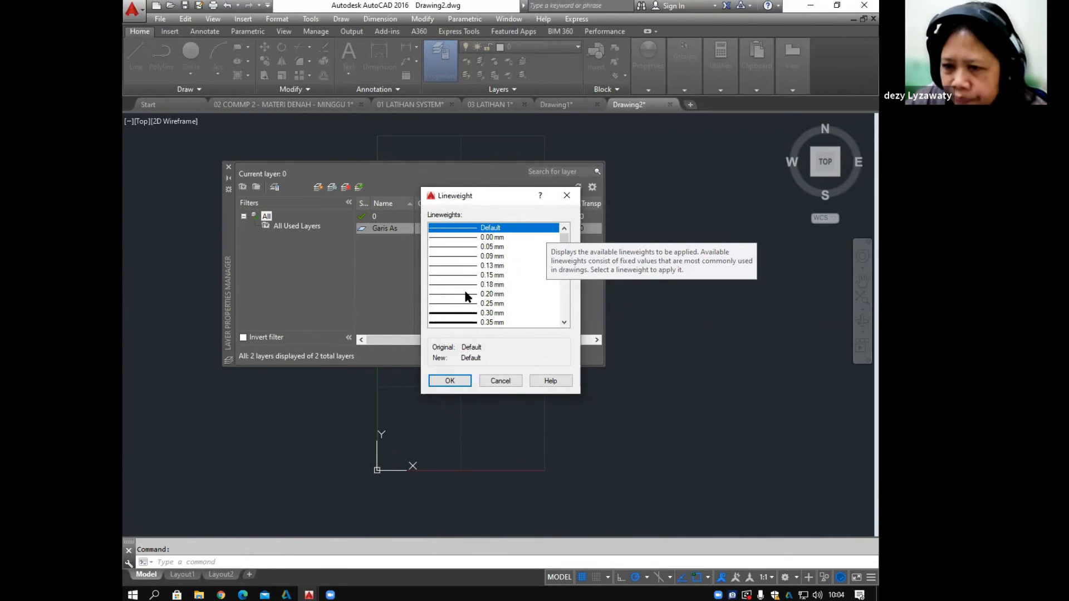
left_click(469, 258)
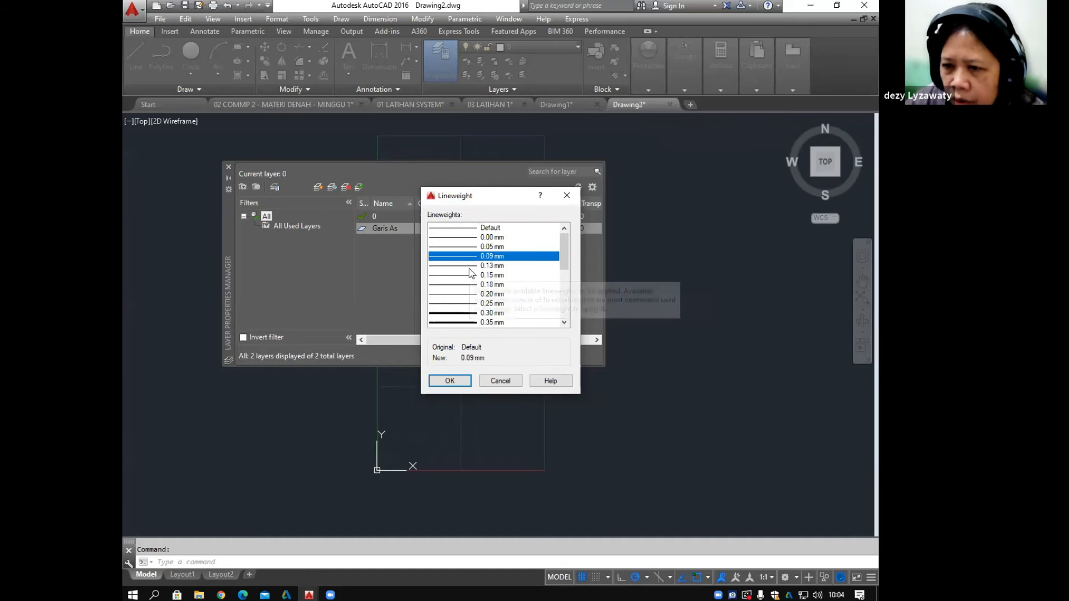
left_click(490, 266)
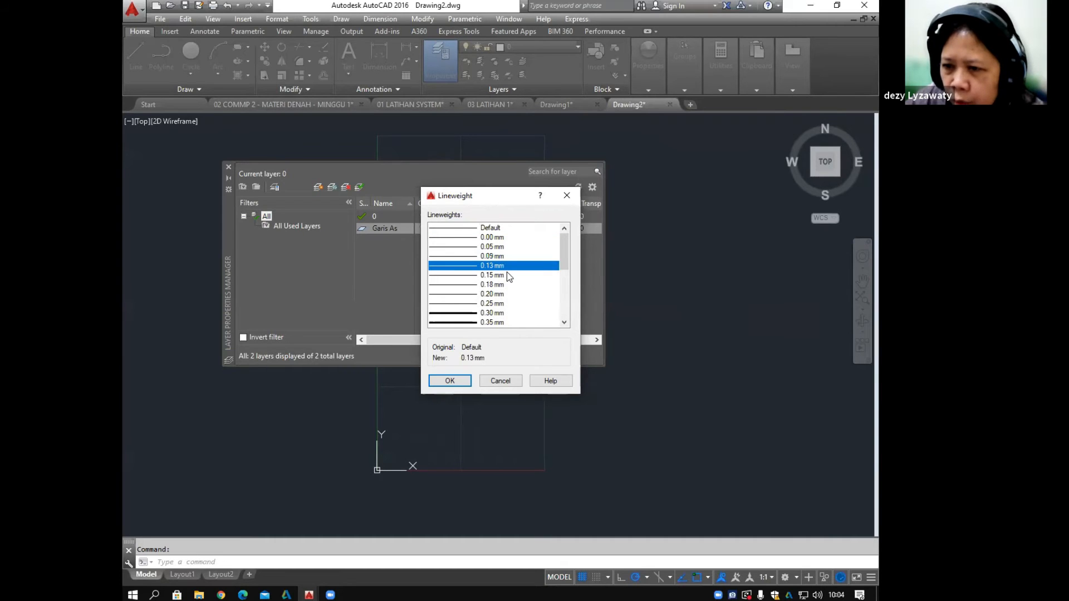
left_click(450, 380)
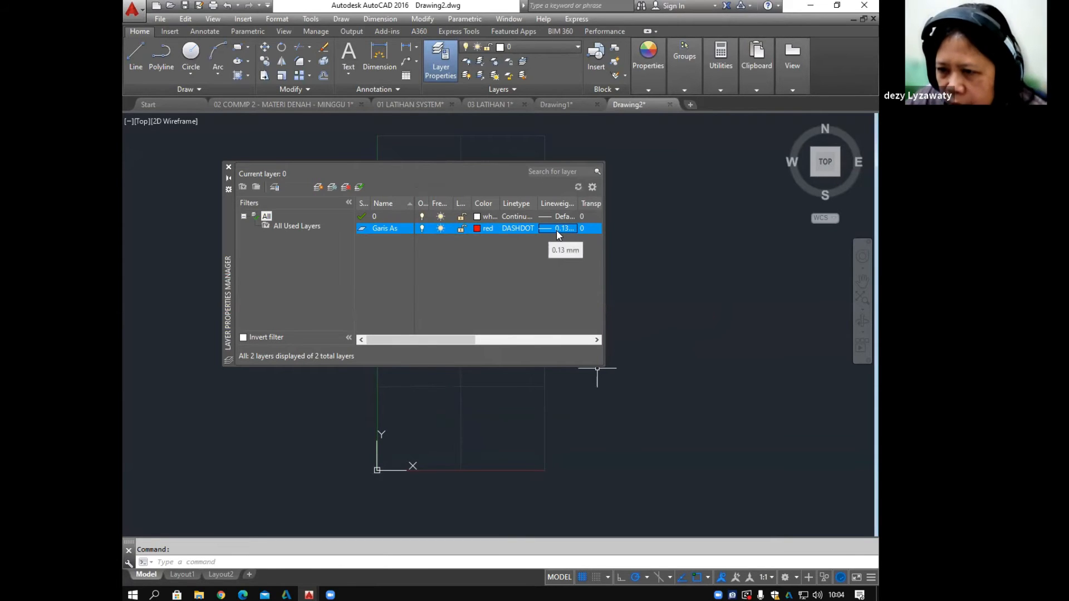
Step: Create a new layer named Dinding and set its color to yellow
left_click(319, 188)
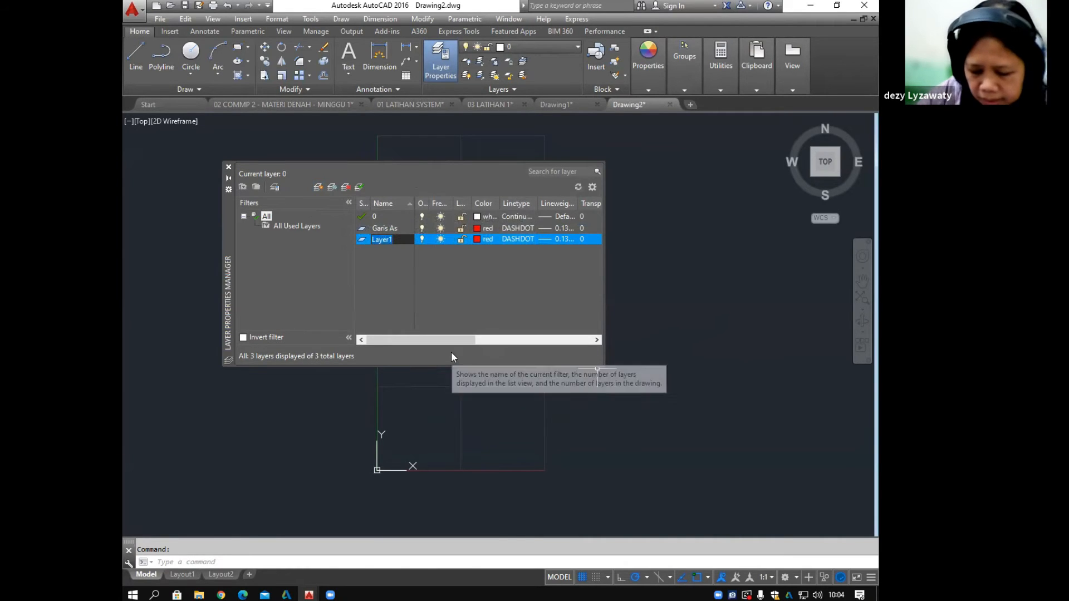
type("Dinding")
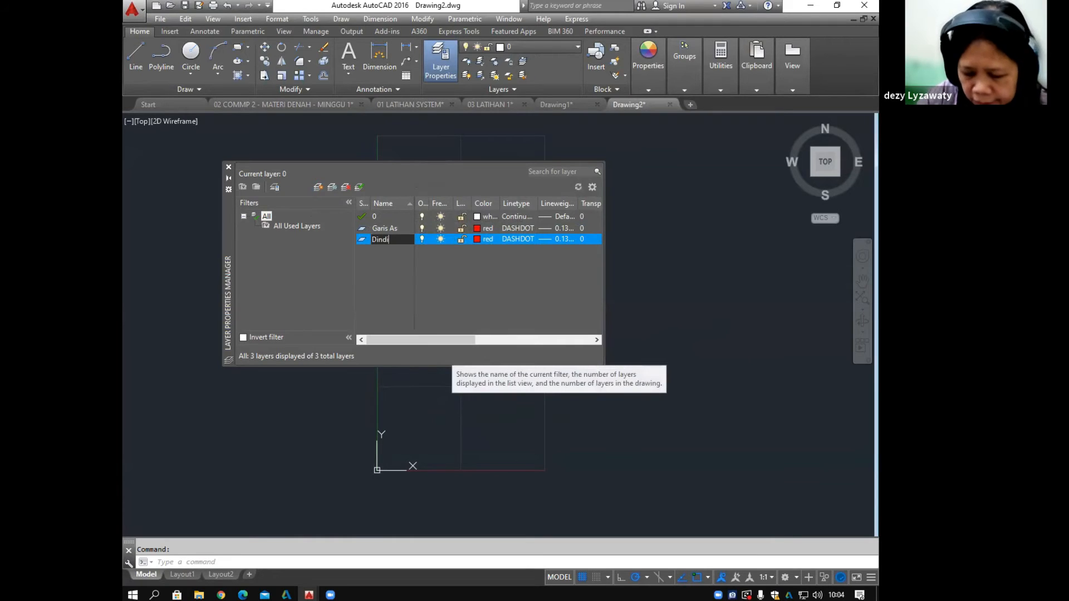
left_click(478, 239)
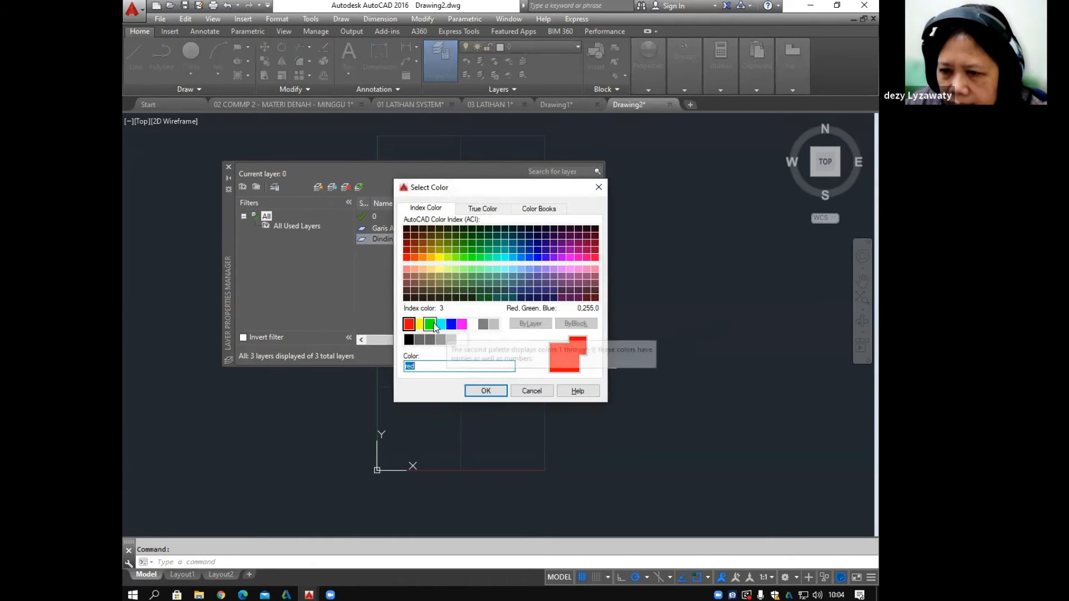
left_click(419, 324)
left_click(500, 393)
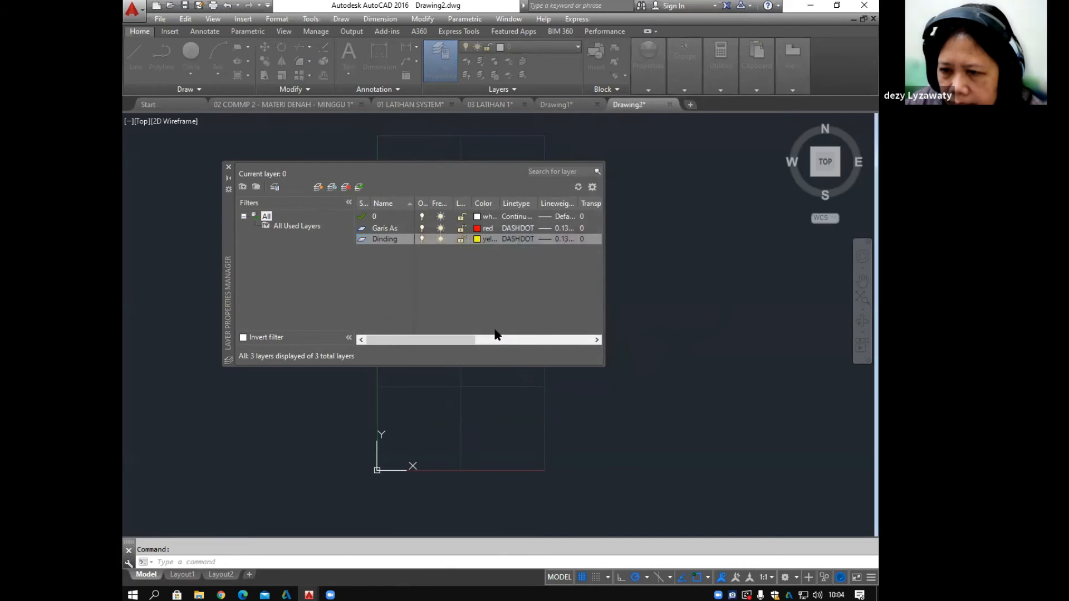
Step: Assign the Continuous linetype and a 0.30 mm lineweight to the Dinding layer
left_click(516, 239)
left_click(437, 265)
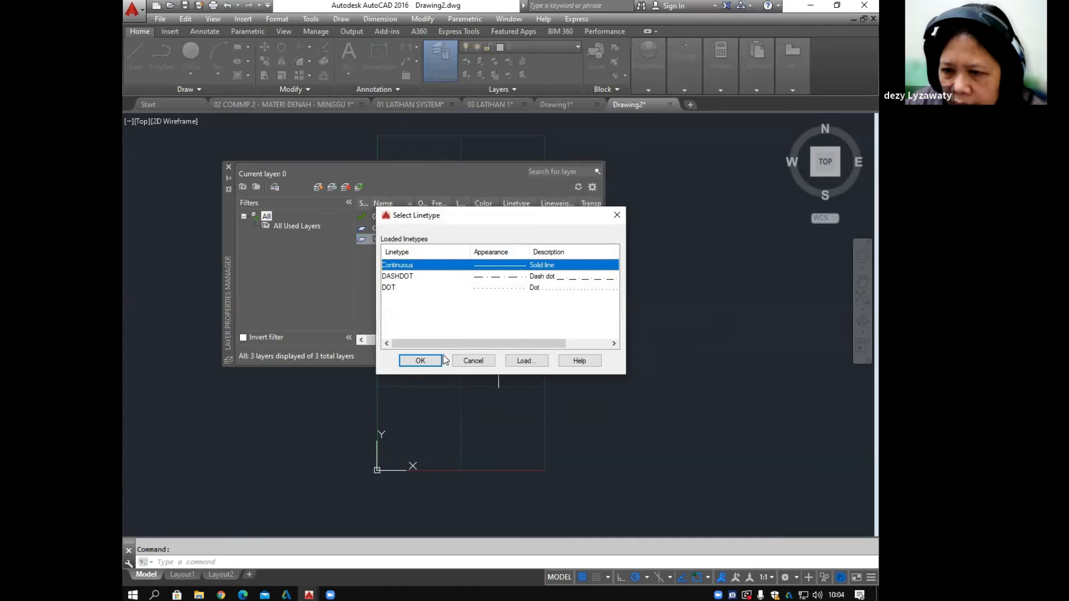
left_click(422, 361)
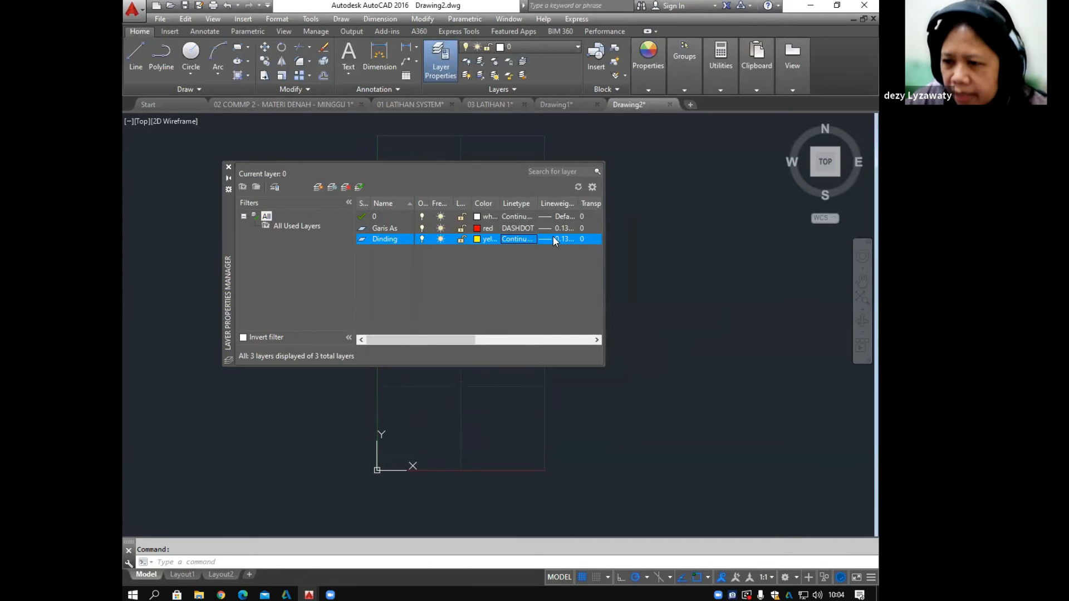
left_click(553, 241)
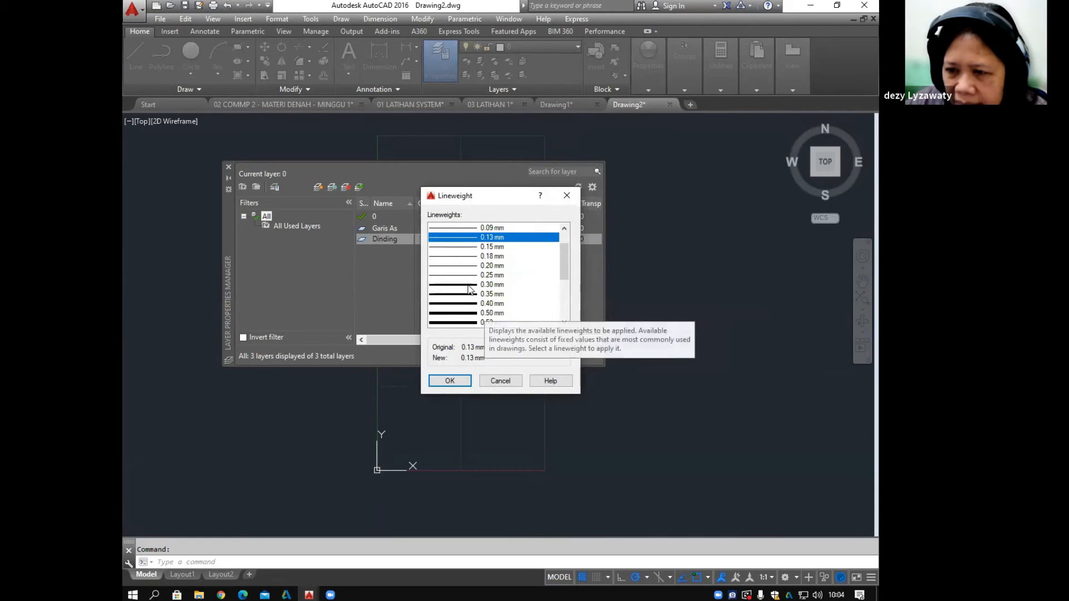
left_click(496, 313)
left_click(450, 381)
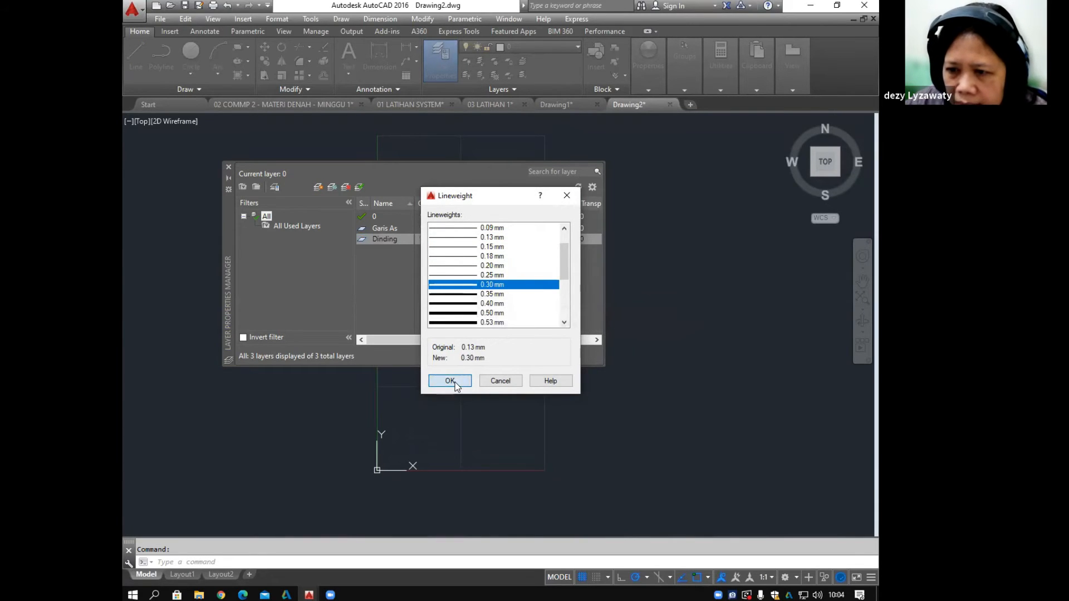
Step: Create a new layer named Kusen and set its color to cyan
left_click(317, 187)
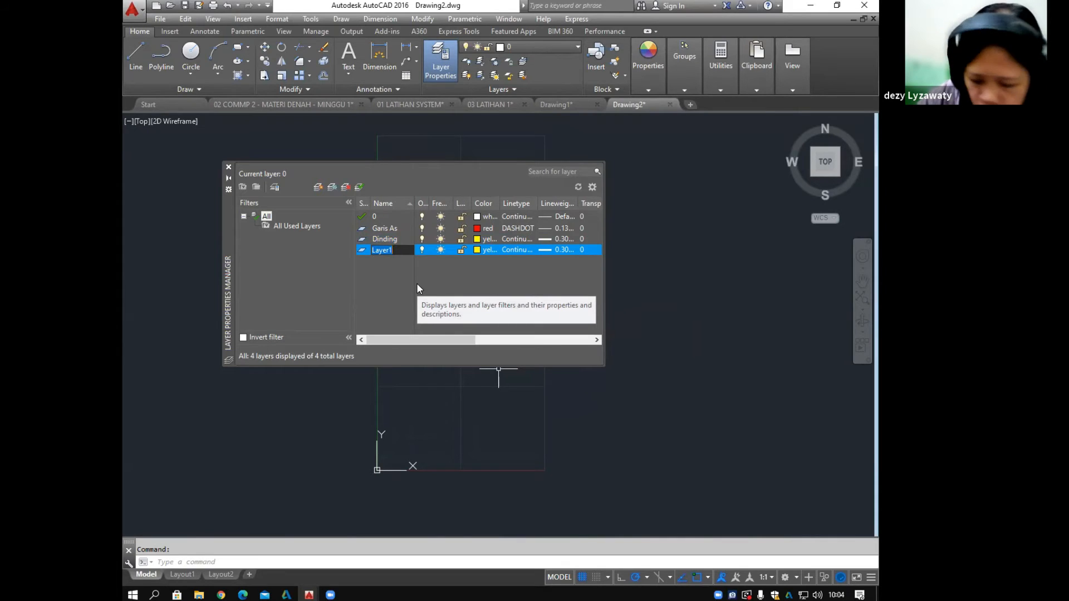
type("Kuse")
type("n")
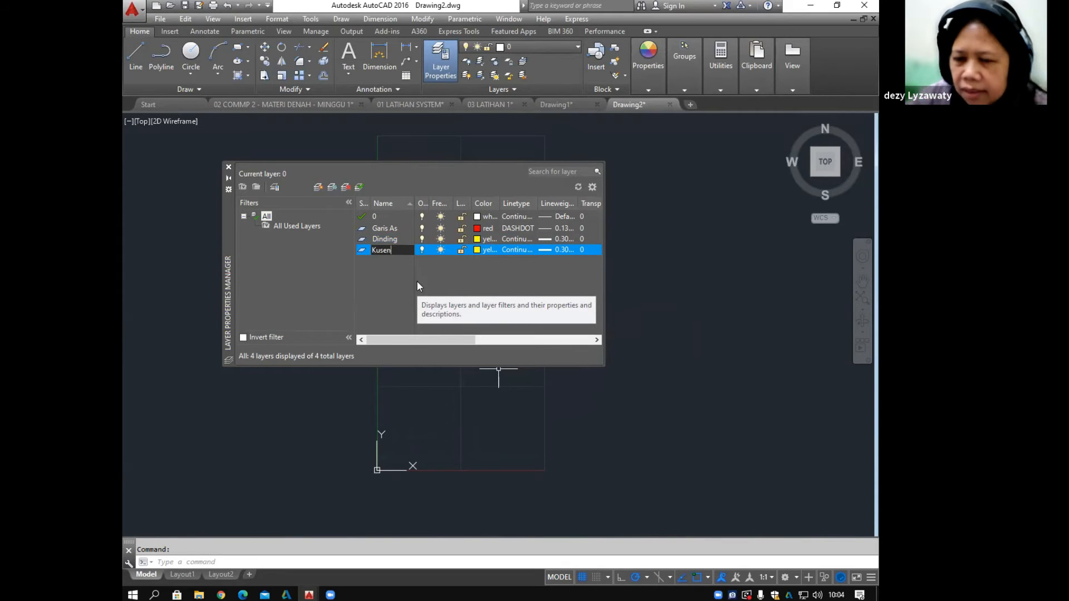
left_click(477, 250)
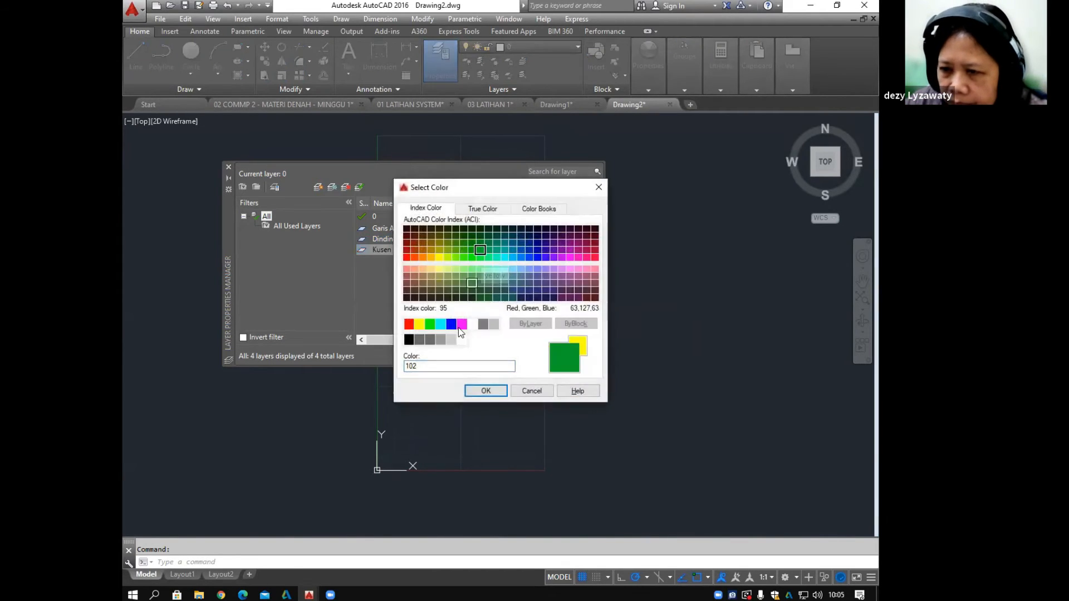
left_click(451, 325)
left_click(441, 324)
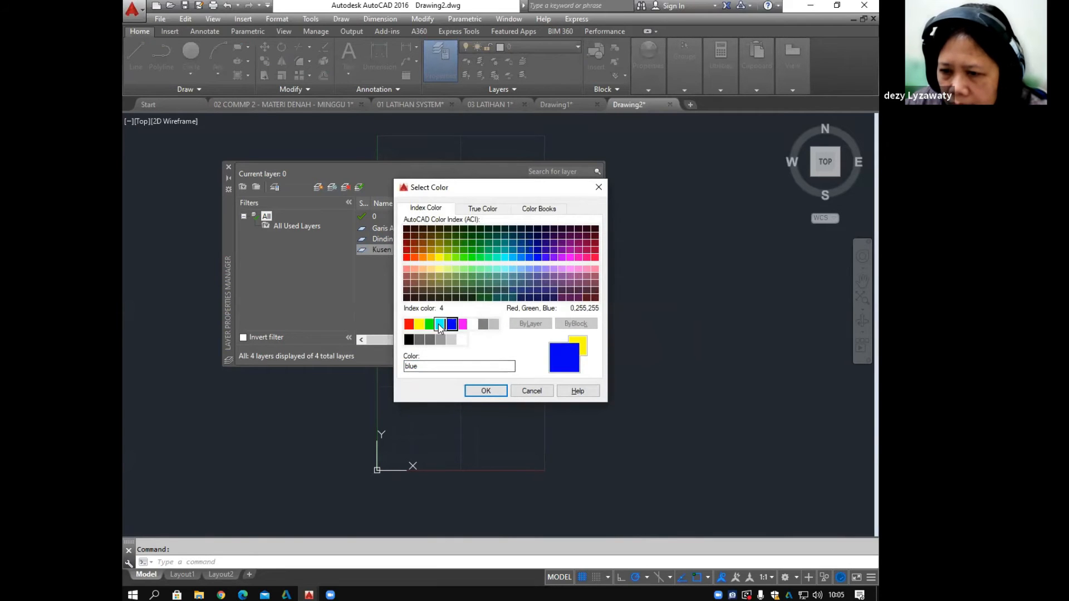
left_click(493, 390)
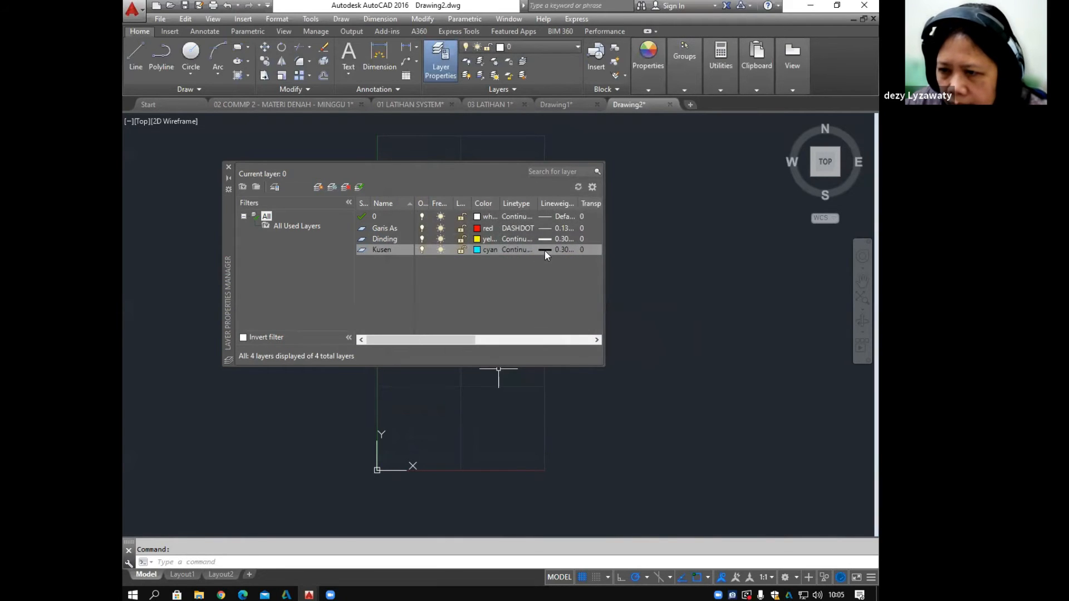
Step: Set the lineweight of the Kusen layer to 0.18 mm
left_click(544, 251)
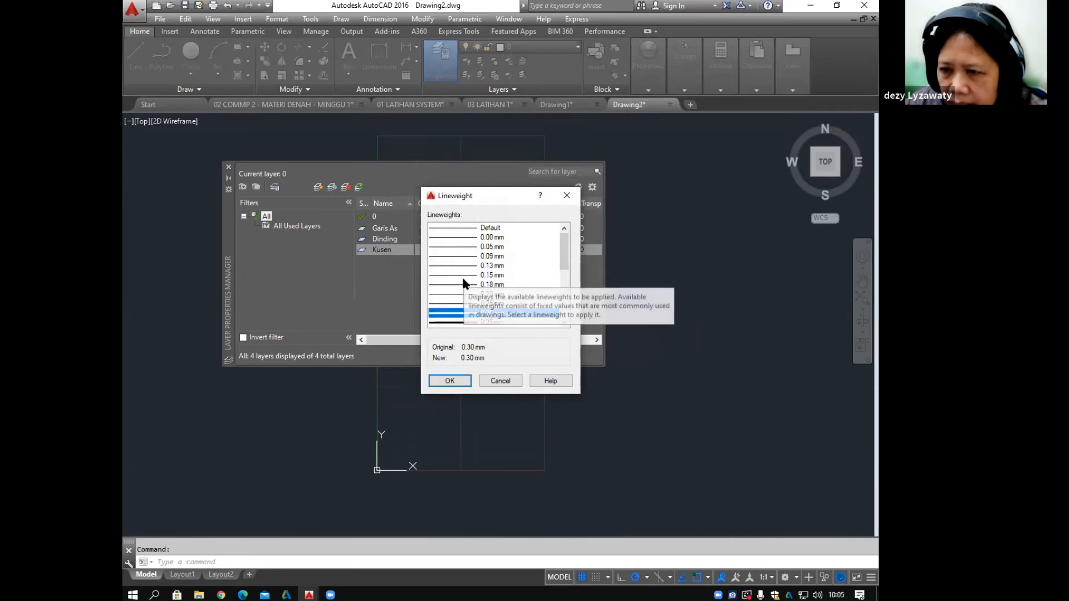
left_click(471, 284)
left_click(450, 380)
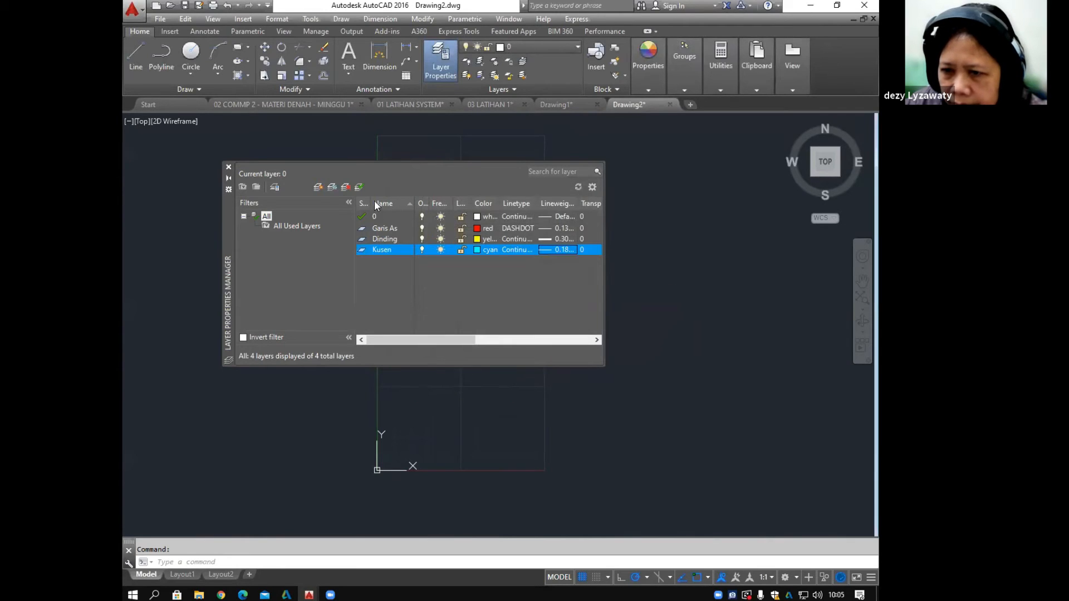
Step: Create a new layer named Toilet and set its color to magenta
left_click(318, 187)
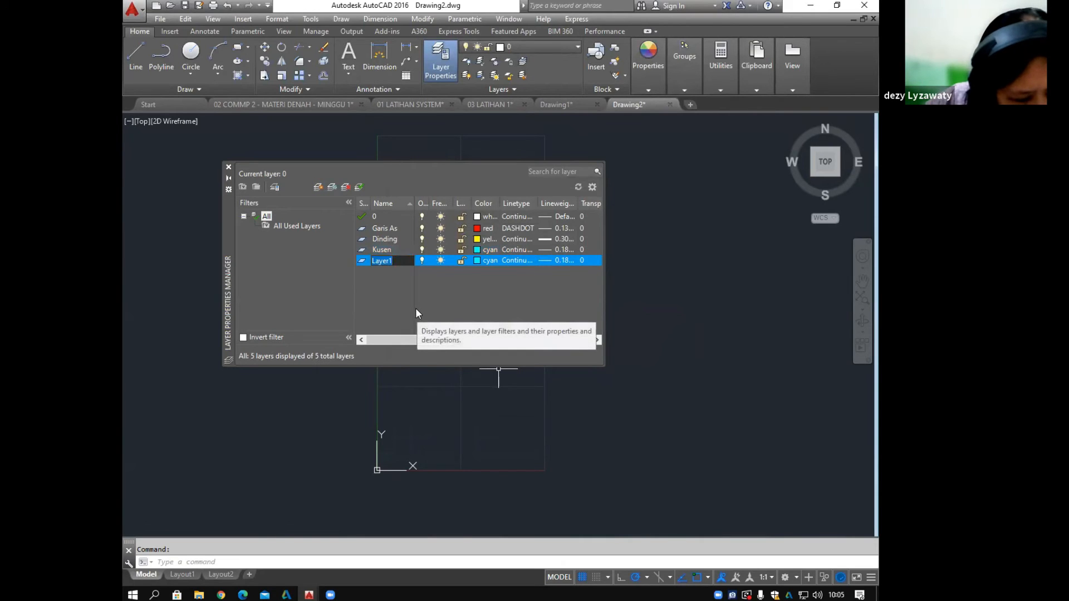
type("T")
type("i")
type("oilet")
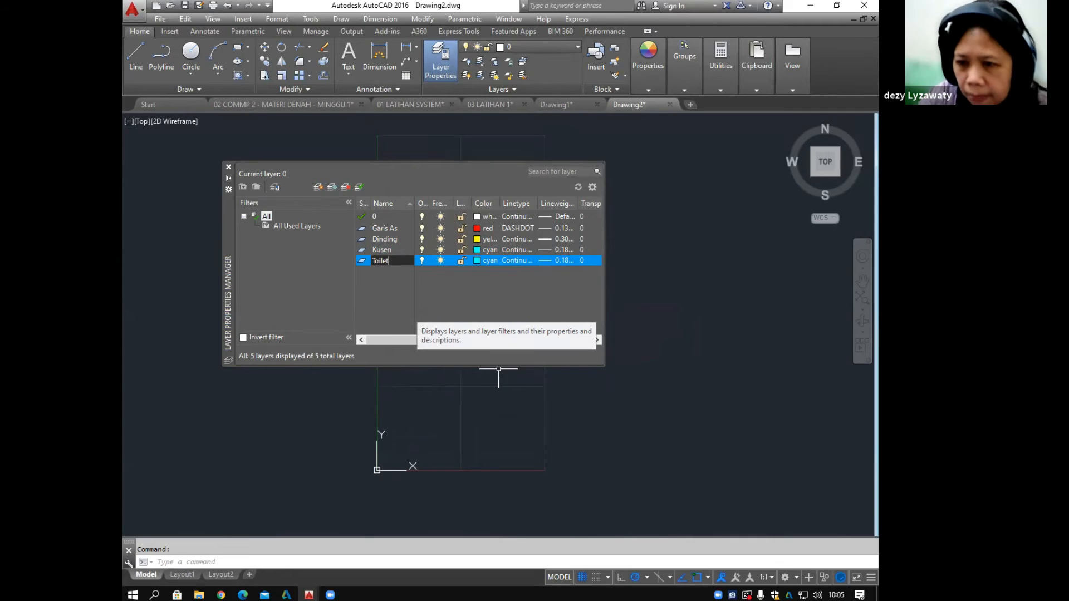
left_click(479, 258)
left_click(461, 324)
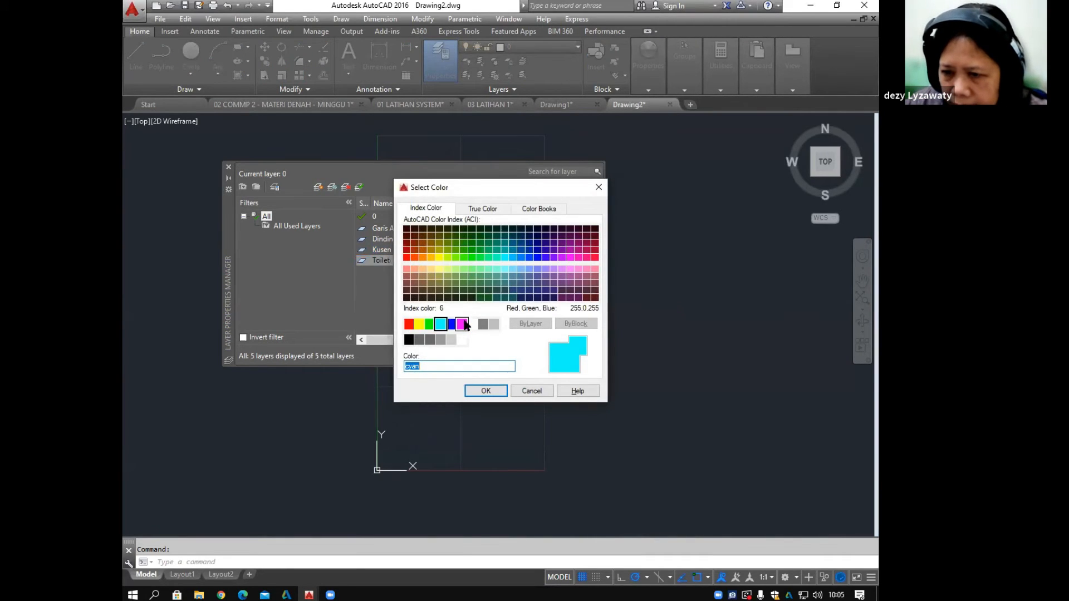
left_click(486, 390)
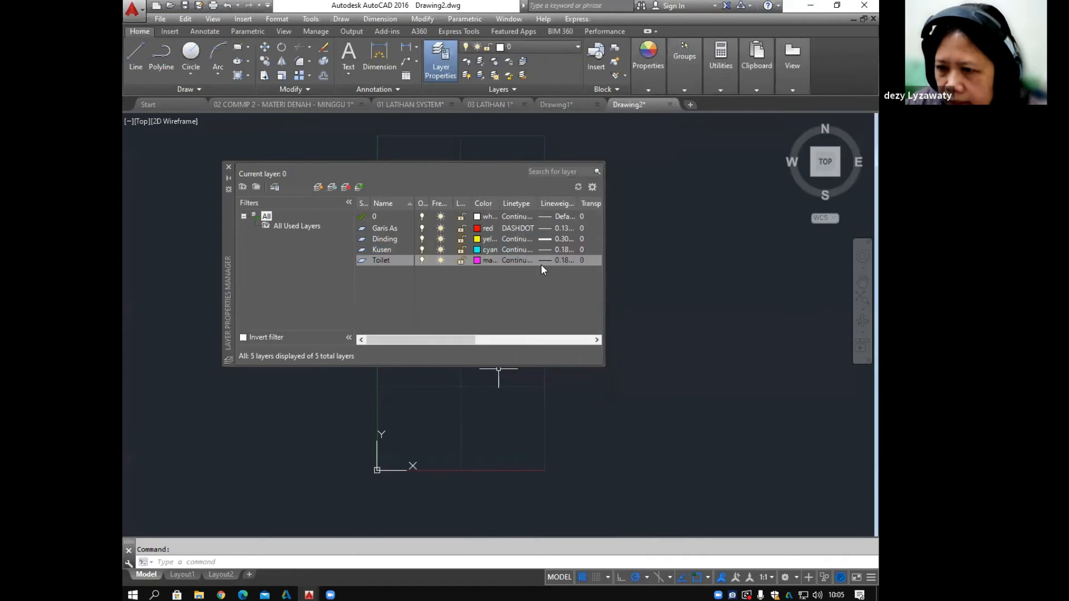
Step: Set the lineweight of the Toilet layer to 0.20 mm
left_click(547, 259)
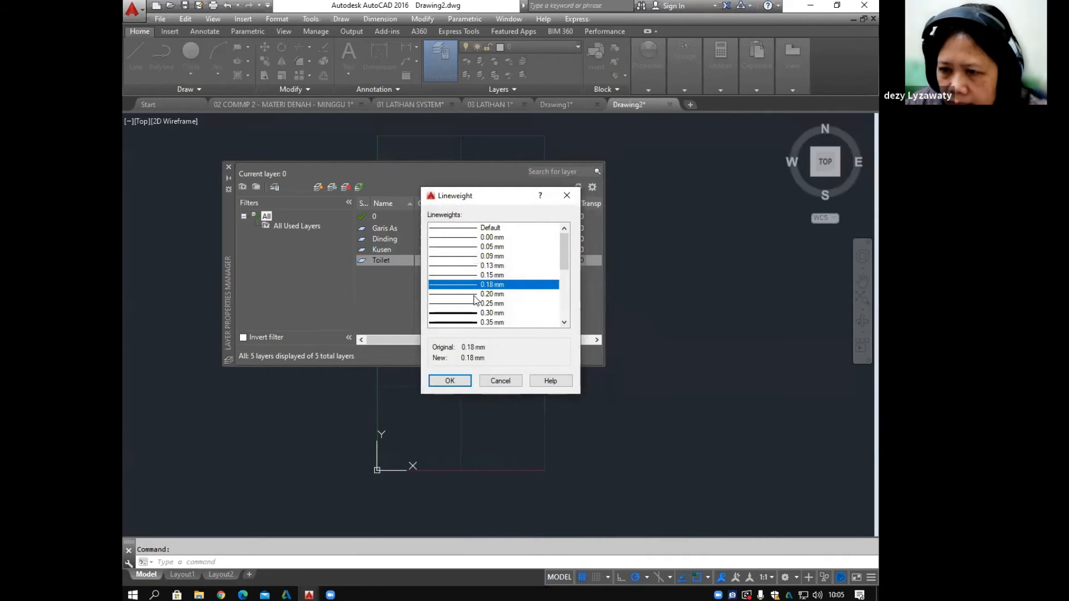
left_click(475, 294)
left_click(448, 381)
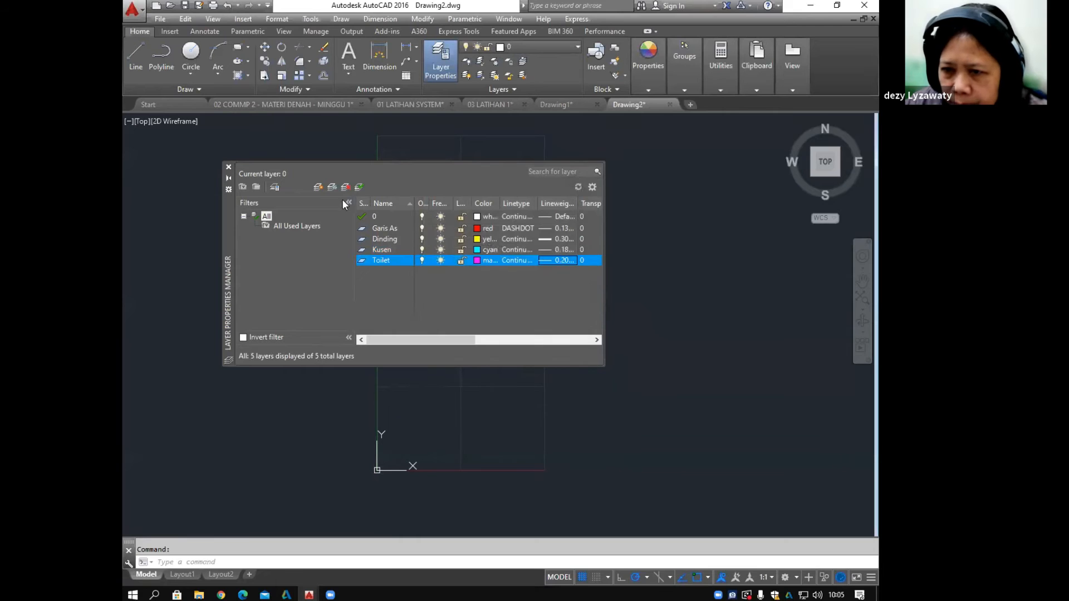
Step: Create a new layer named Text with the color green, and close the layer manager
left_click(316, 188)
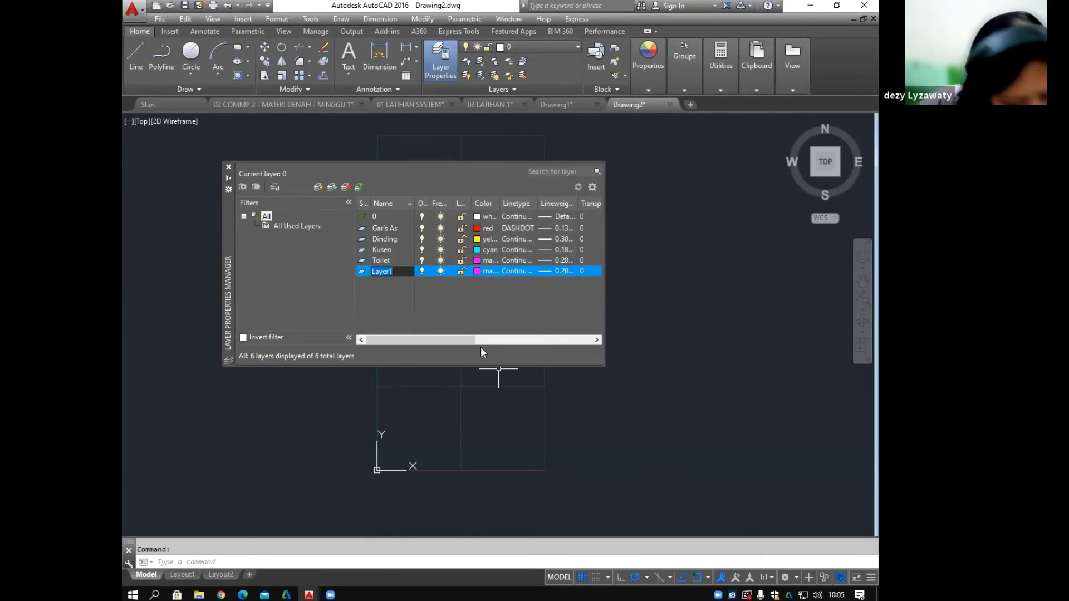
type("Text")
left_click(474, 273)
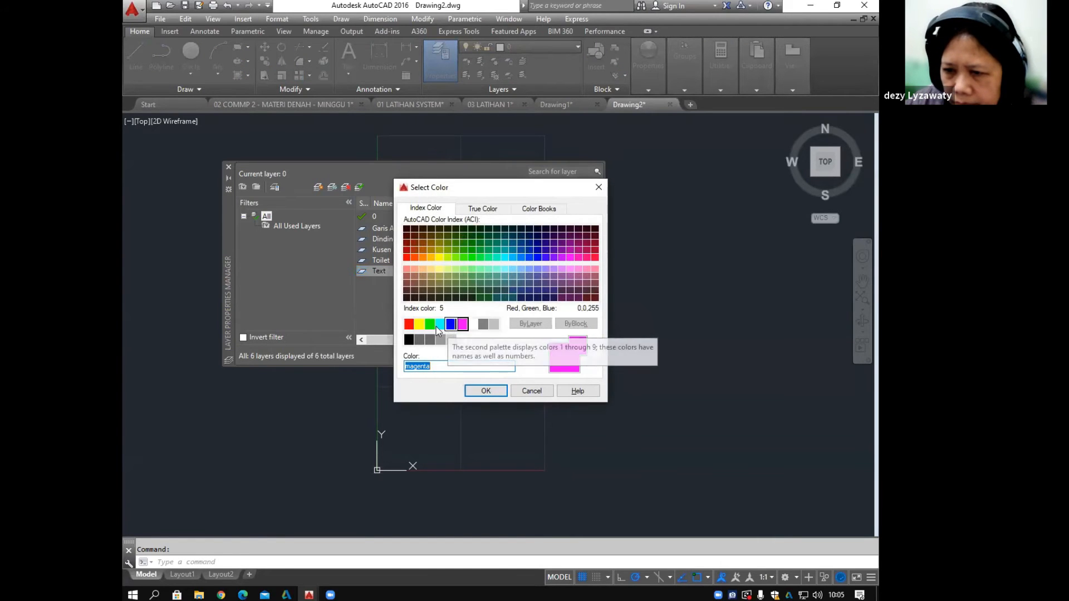
left_click(430, 324)
left_click(487, 388)
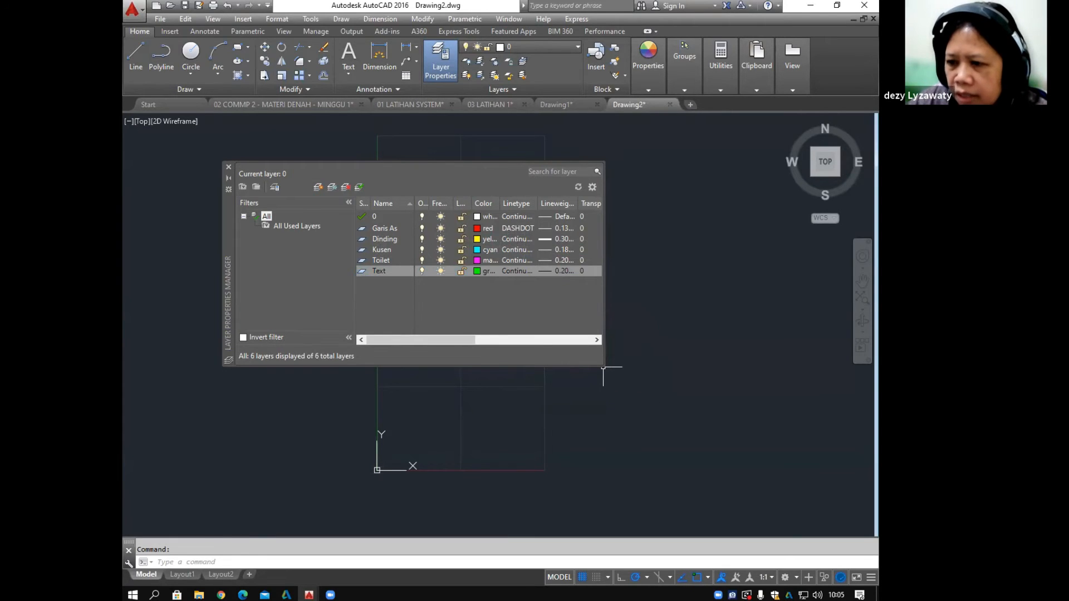
left_click_drag(604, 366, 660, 410)
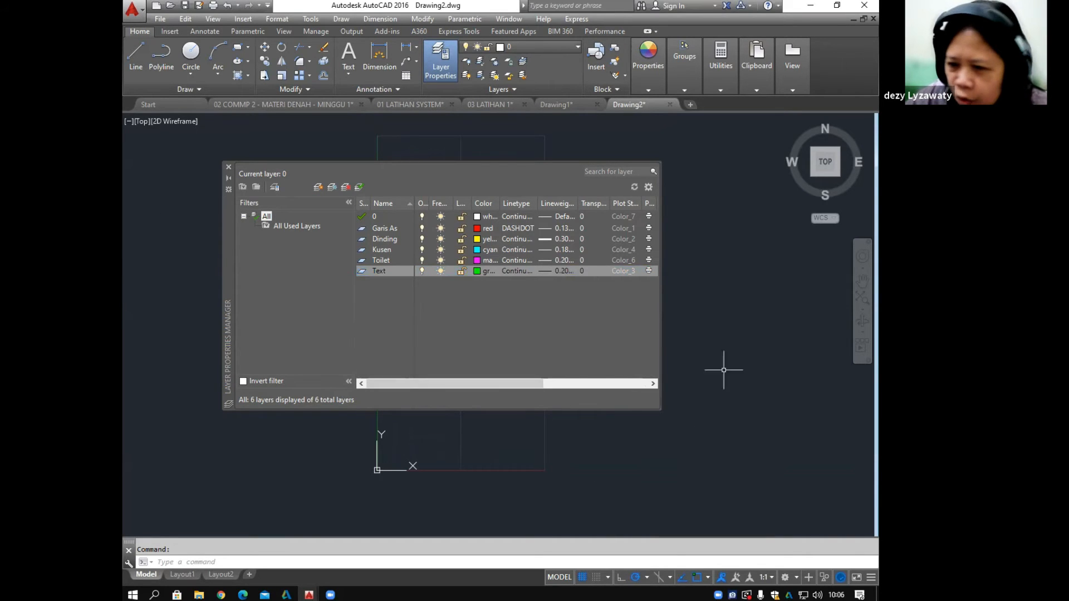
left_click(229, 168)
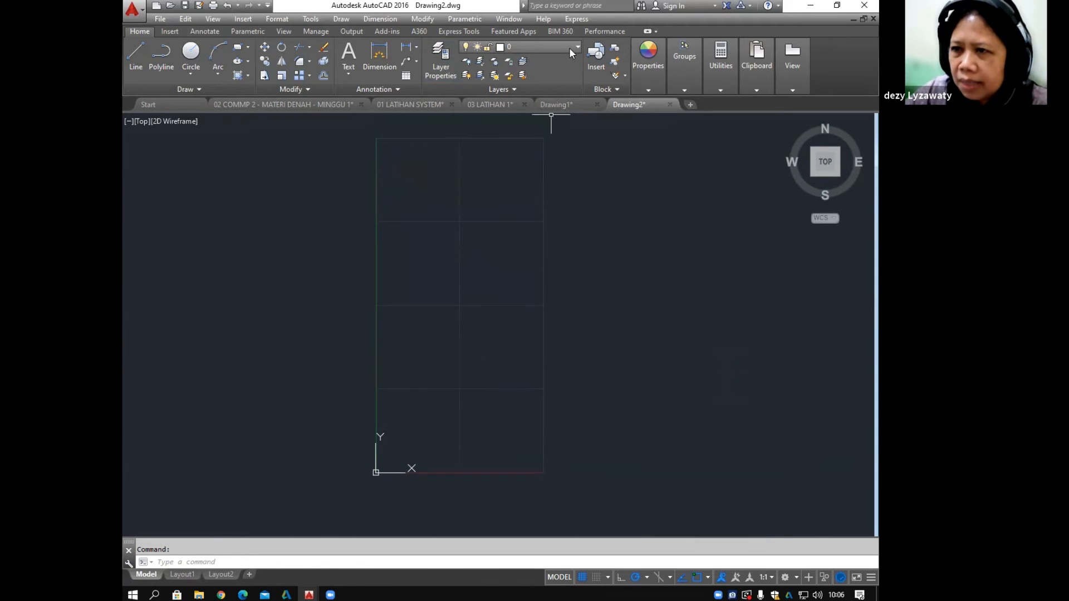
Step: Draw a freehand chain of eleven connected, crossing test lines across the grid area on layer 0
mouse_move(495, 236)
middle_mouse_down()
mouse_move(490, 215)
mouse_move(489, 227)
middle_mouse_up()
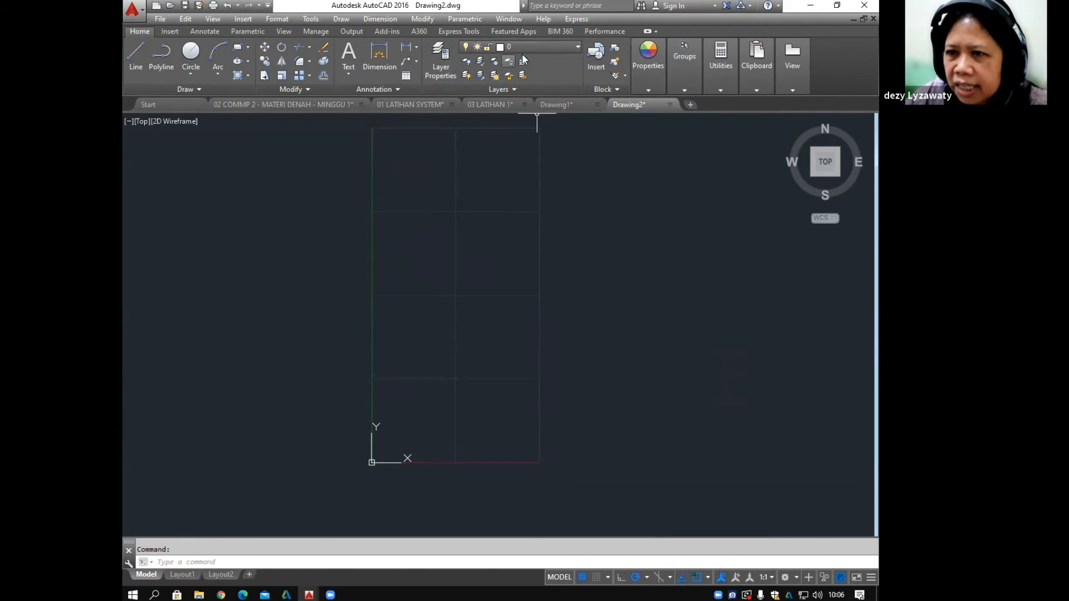
left_click(136, 59)
left_click(410, 232)
left_click(508, 233)
left_click(513, 373)
left_click(438, 415)
left_click(477, 199)
left_click(565, 297)
left_click(460, 331)
left_click(400, 287)
left_click(420, 210)
left_click(598, 295)
left_click(556, 358)
left_click(501, 358)
key("Escape")
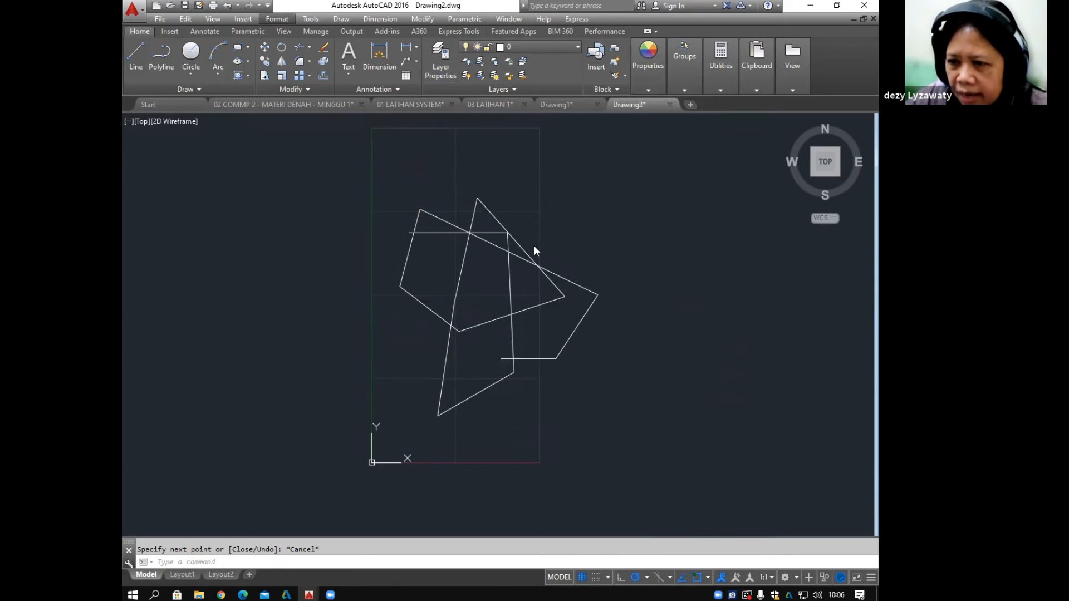
Step: Assign the long sloping test line and the short line joining its right end to the Dinding layer
left_click(556, 245)
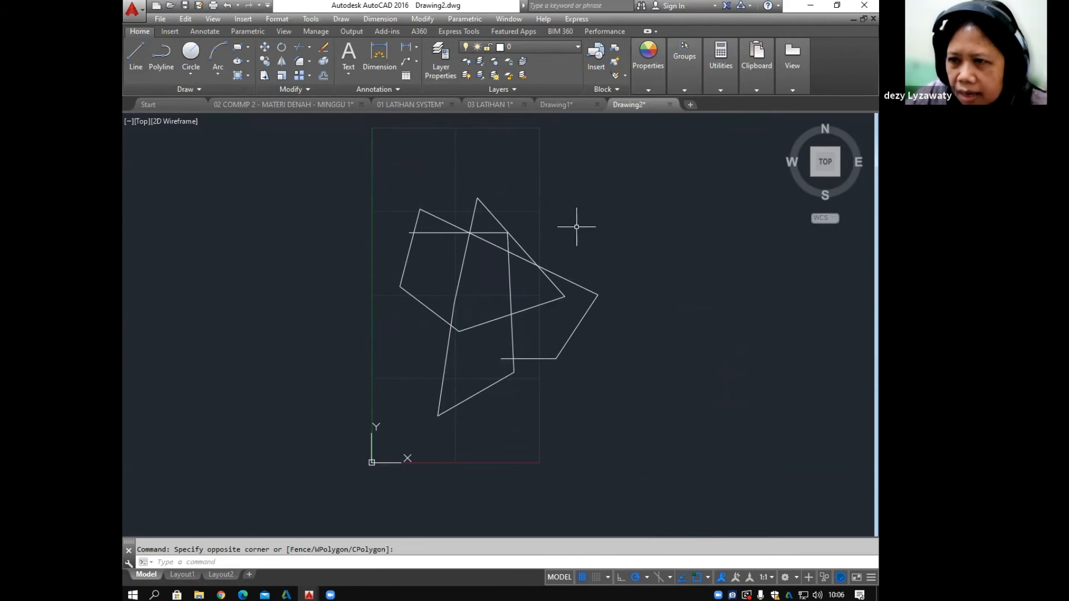
left_click(569, 280)
left_click(583, 317)
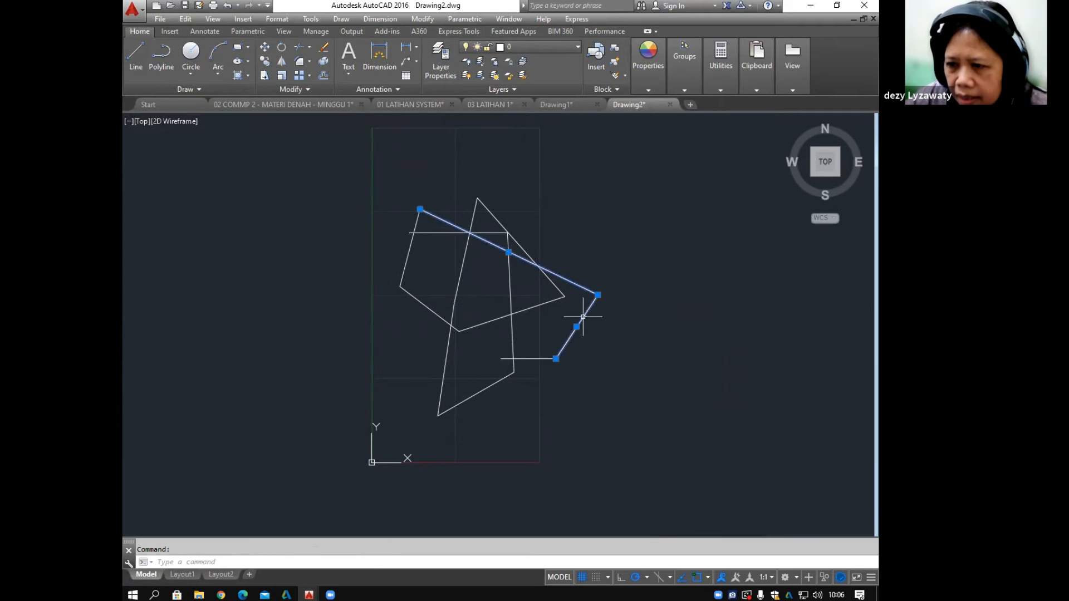
left_click(559, 48)
left_click(532, 75)
key("Escape")
Step: Select all the test lines together and assign them to the Dinding layer
left_click(269, 155)
left_click(614, 437)
left_click(559, 48)
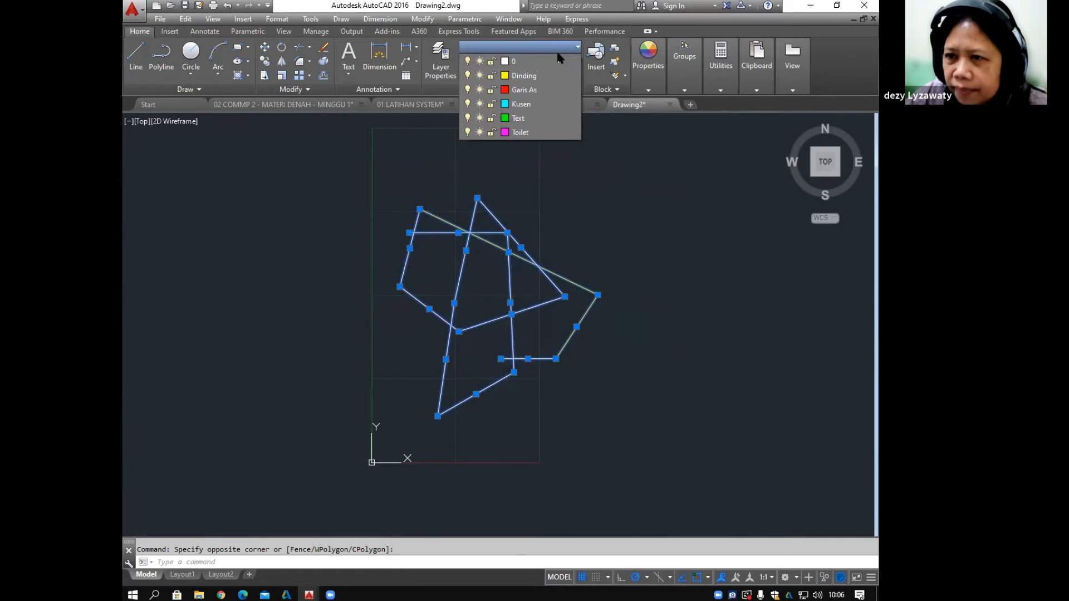
left_click(542, 75)
key("Escape")
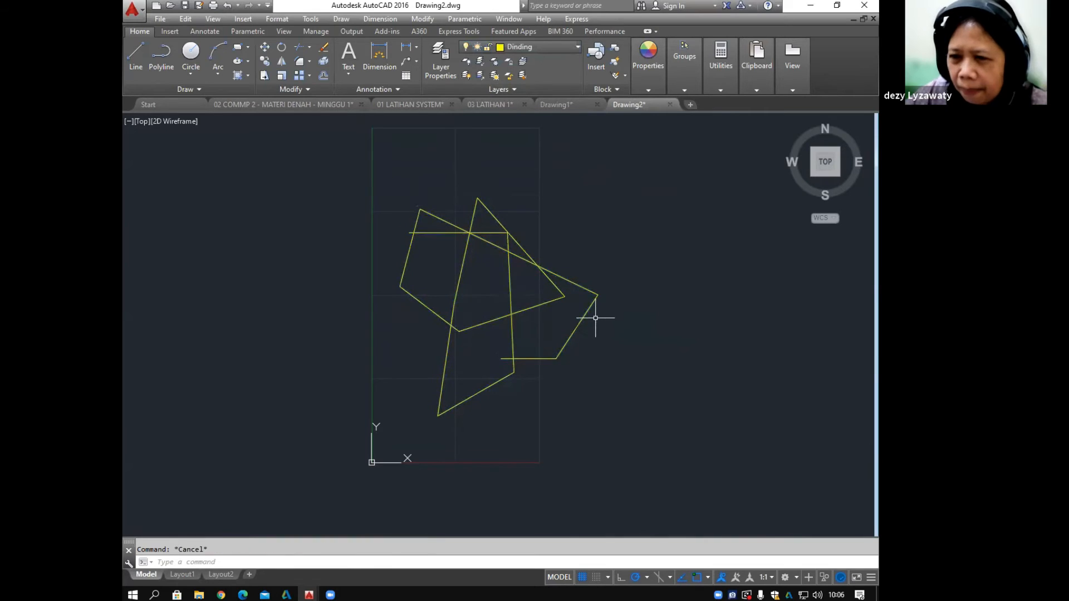
Step: Make Dinding the current layer and draw a second chain of eight crossing test lines, up and to the right of the first figure
middle_click_drag(589, 309, 580, 308)
middle_click_drag(589, 254, 578, 254)
left_click(554, 50)
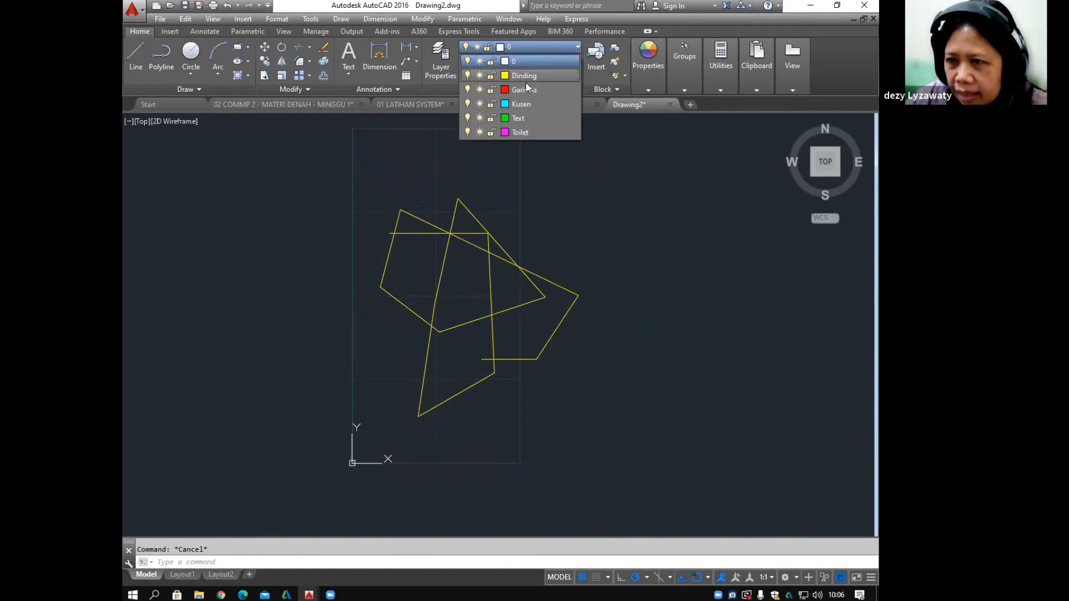
left_click(526, 75)
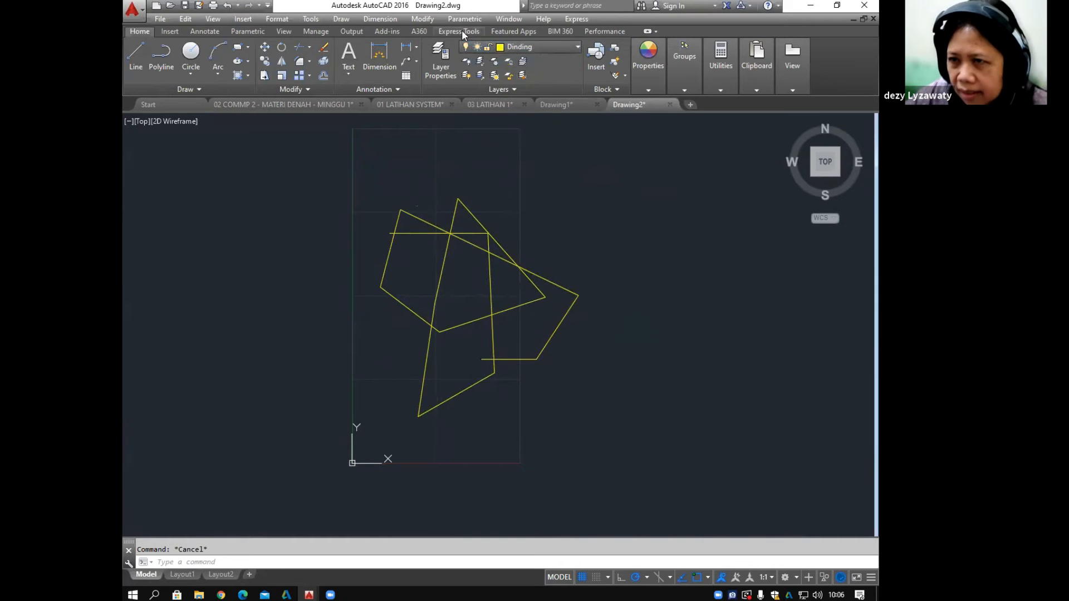
left_click(135, 56)
left_click(493, 167)
left_click(668, 193)
left_click(615, 287)
left_click(531, 203)
left_click(612, 156)
left_click(557, 260)
left_click(511, 197)
left_click(576, 141)
left_click(606, 248)
key("Escape")
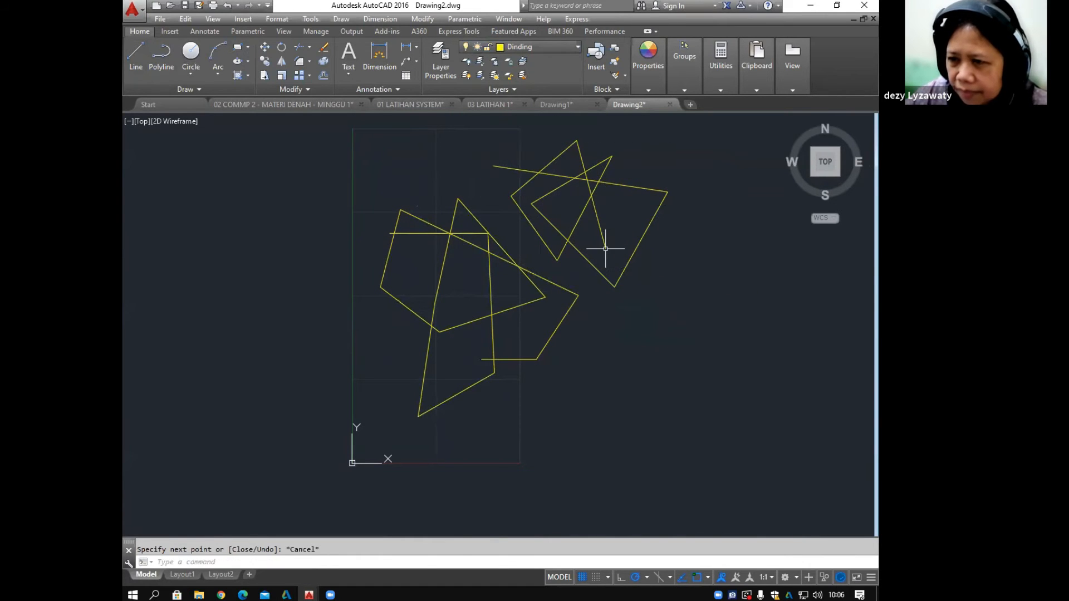
Step: Open the list of layers available as the current layer
left_click(530, 46)
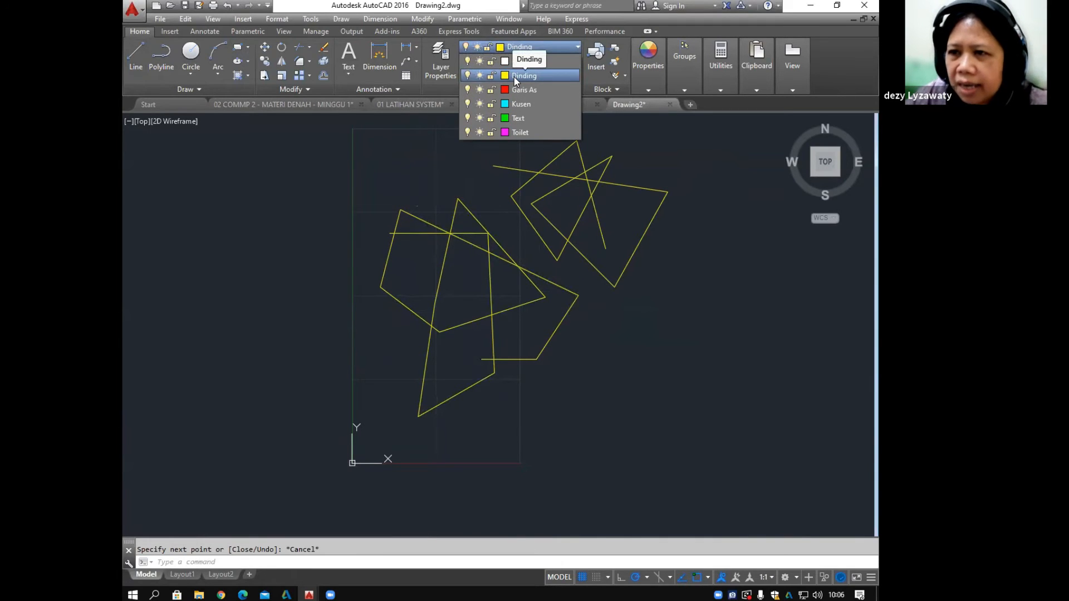
Step: Move the long sloping line across the upper-right figure to the Garis As layer
left_click(515, 77)
mouse_move(574, 231)
middle_mouse_down()
mouse_move(553, 229)
mouse_move(553, 245)
middle_mouse_up()
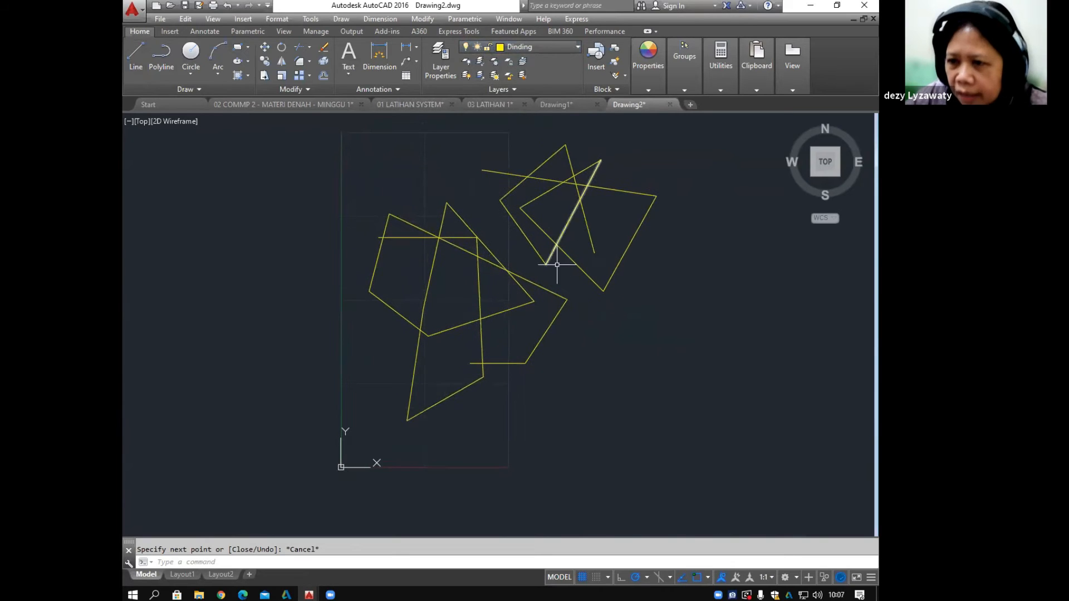
left_click(626, 187)
left_click(544, 47)
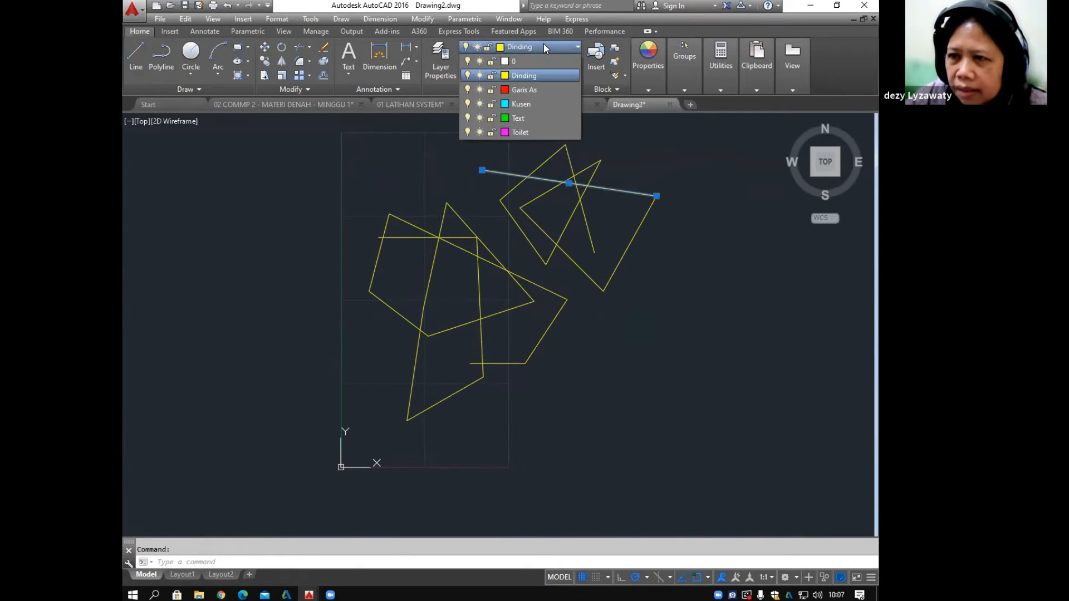
left_click(522, 90)
key("Escape")
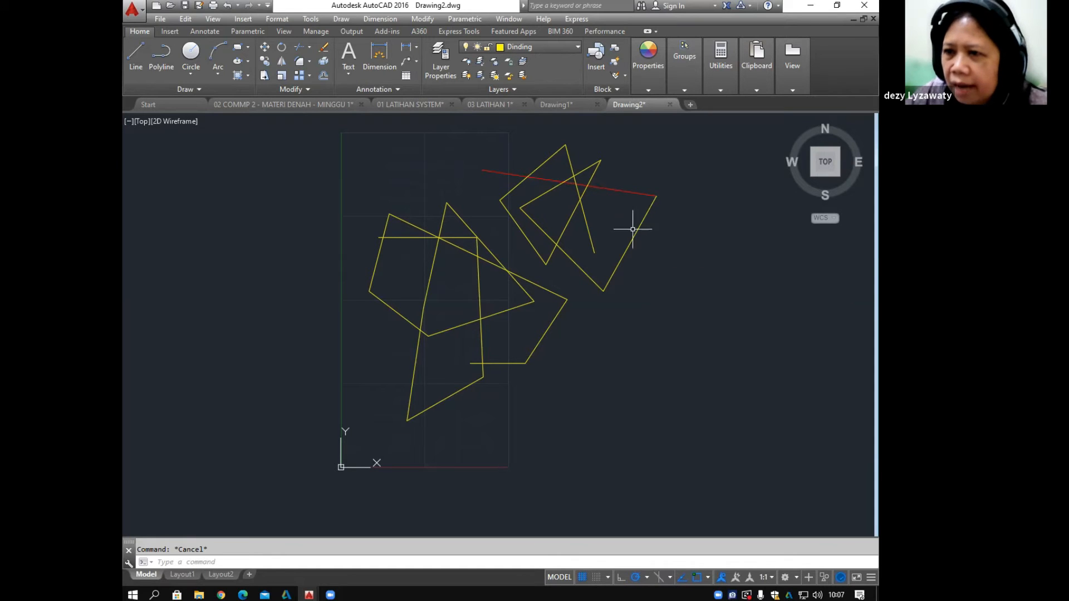
Step: Match the properties of the red Garis As line onto all the other lines in the drawing
mouse_move(633, 232)
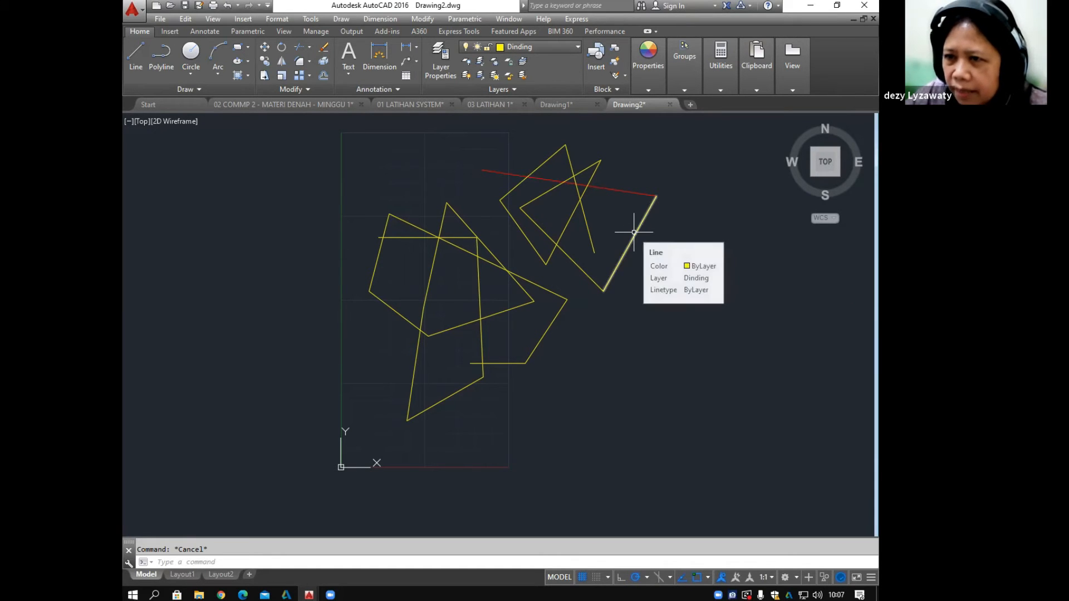
mouse_move(653, 89)
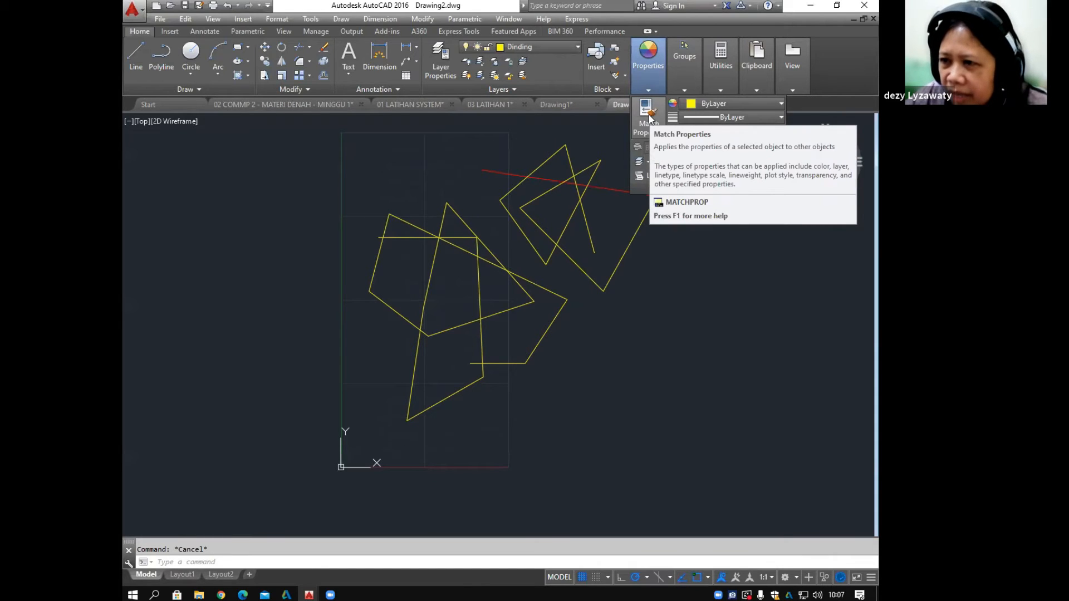
left_click(647, 111)
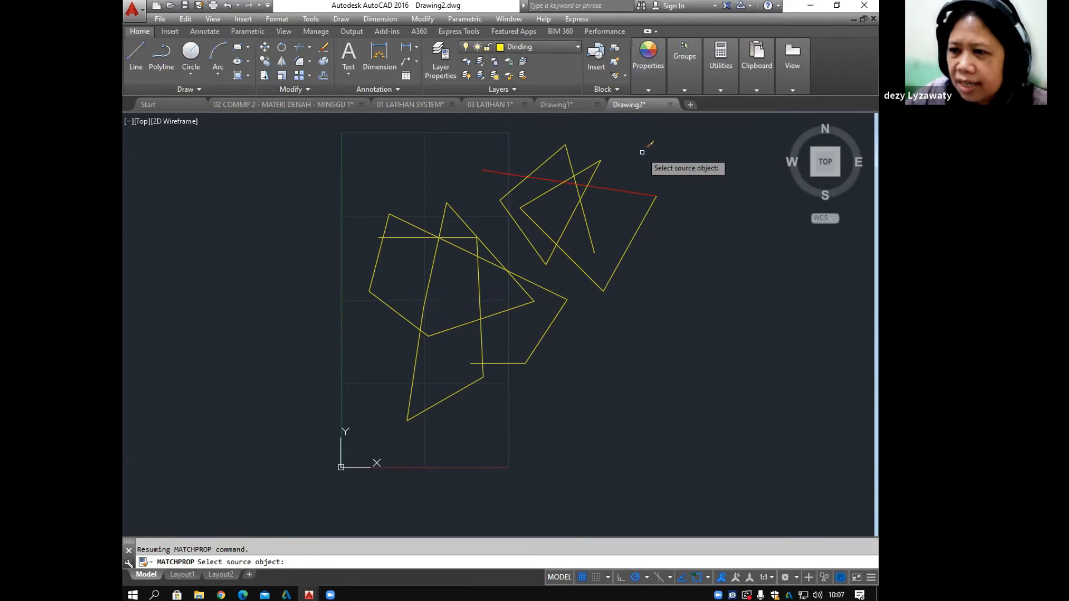
left_click(633, 192)
left_click(681, 132)
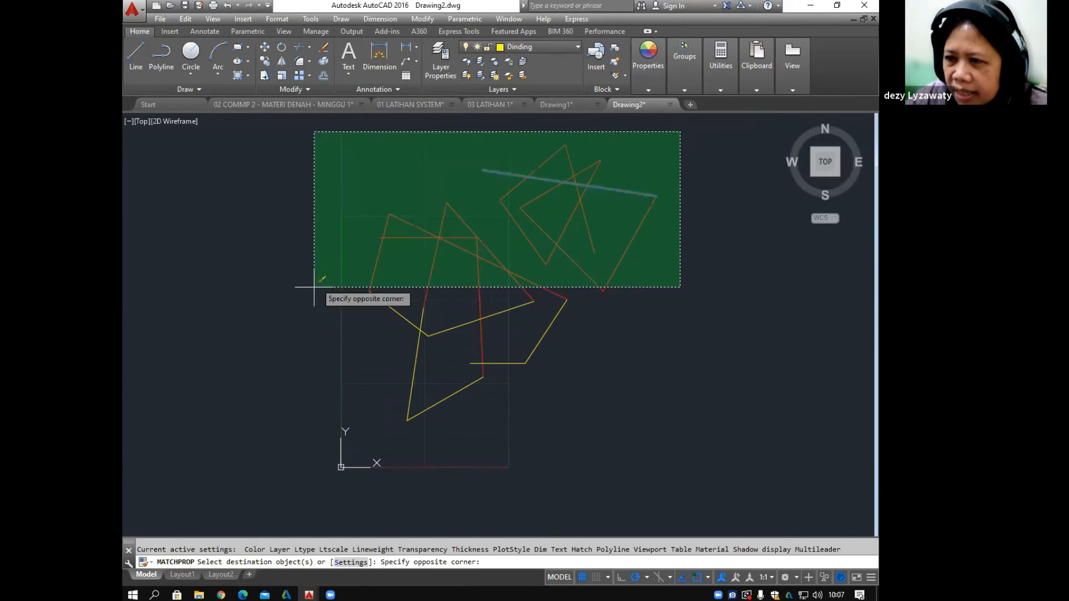
left_click(301, 445)
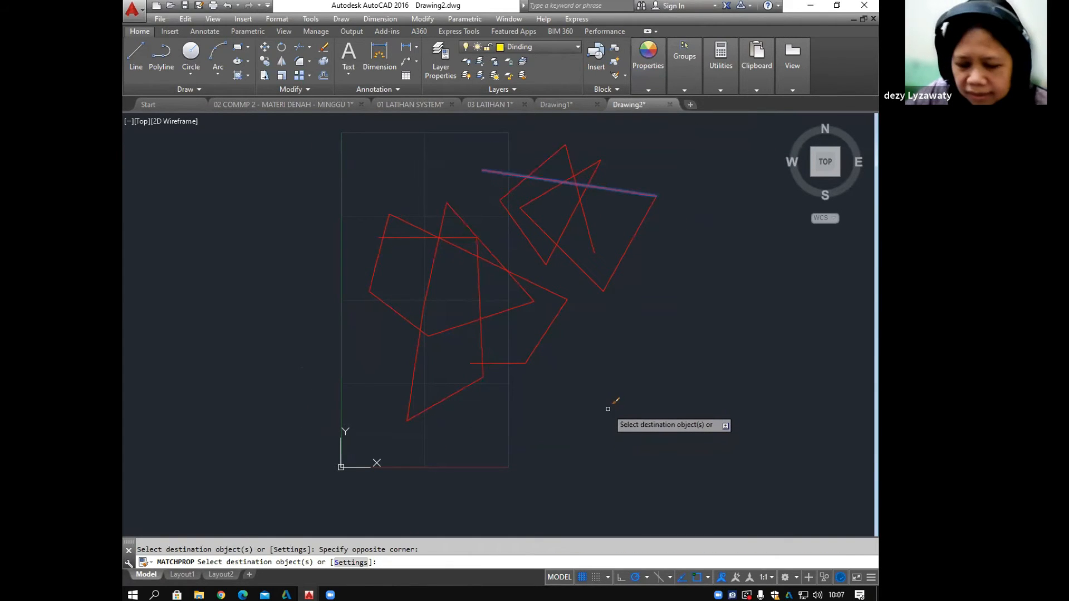
key("Escape")
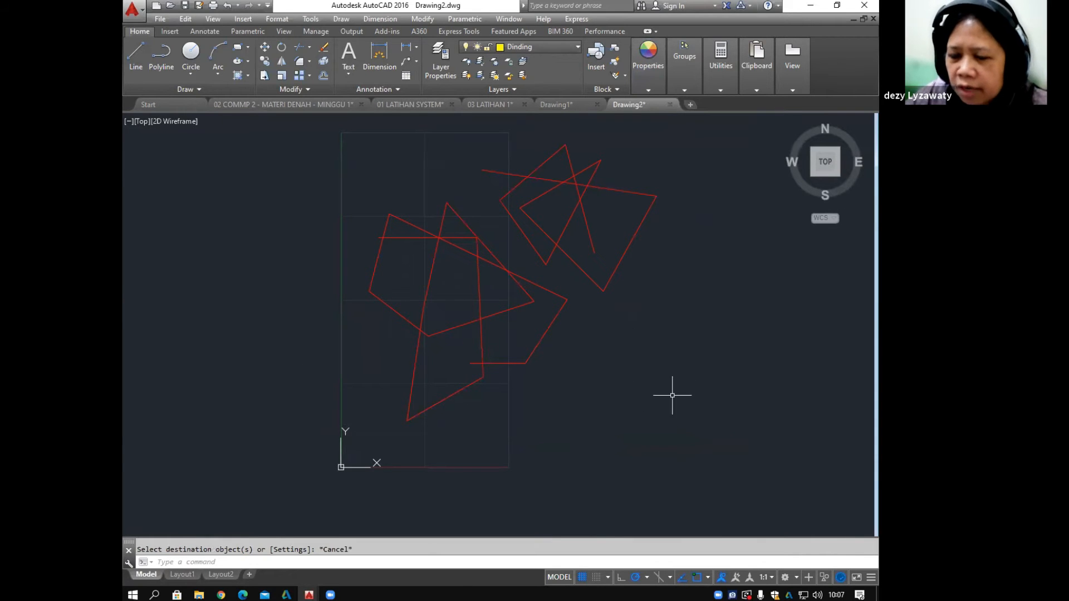
Step: Erase all the practice lines from the drawing
left_click(666, 428)
left_click(336, 127)
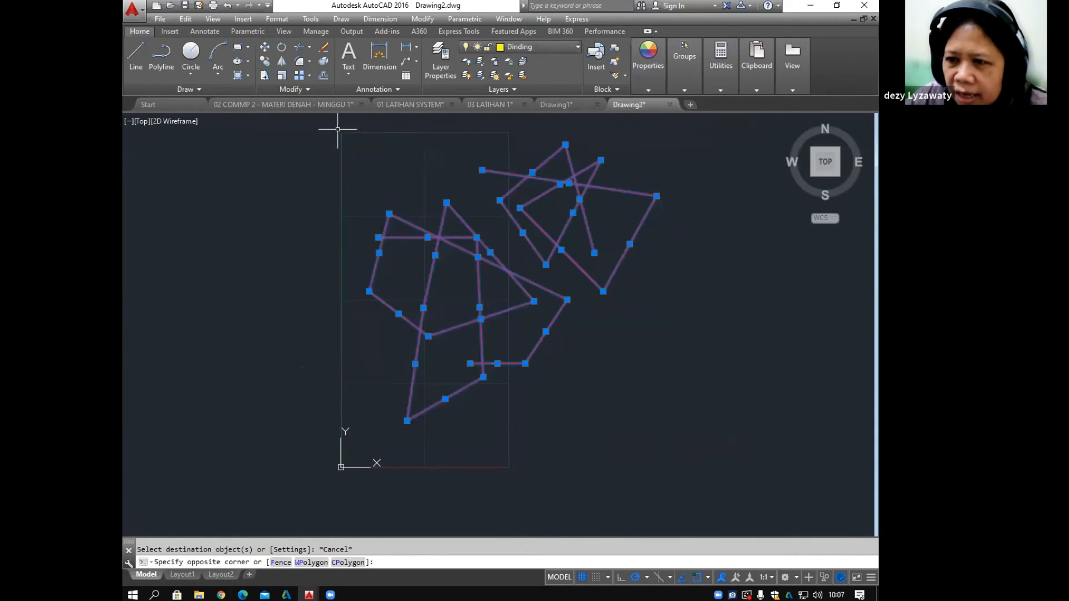
key("Delete")
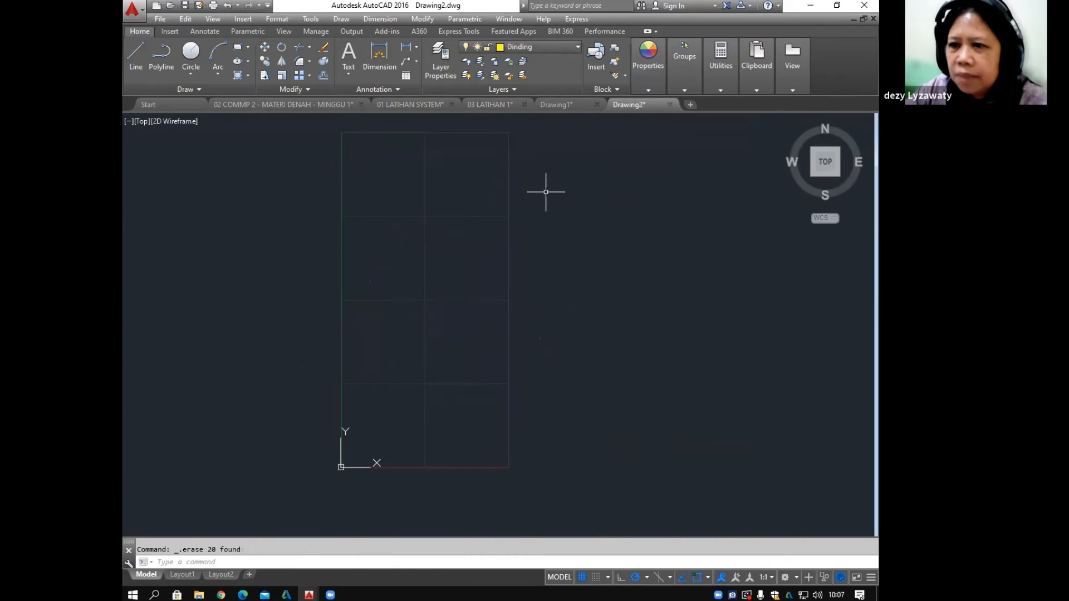
Step: Make Garis As the current layer
left_click(559, 48)
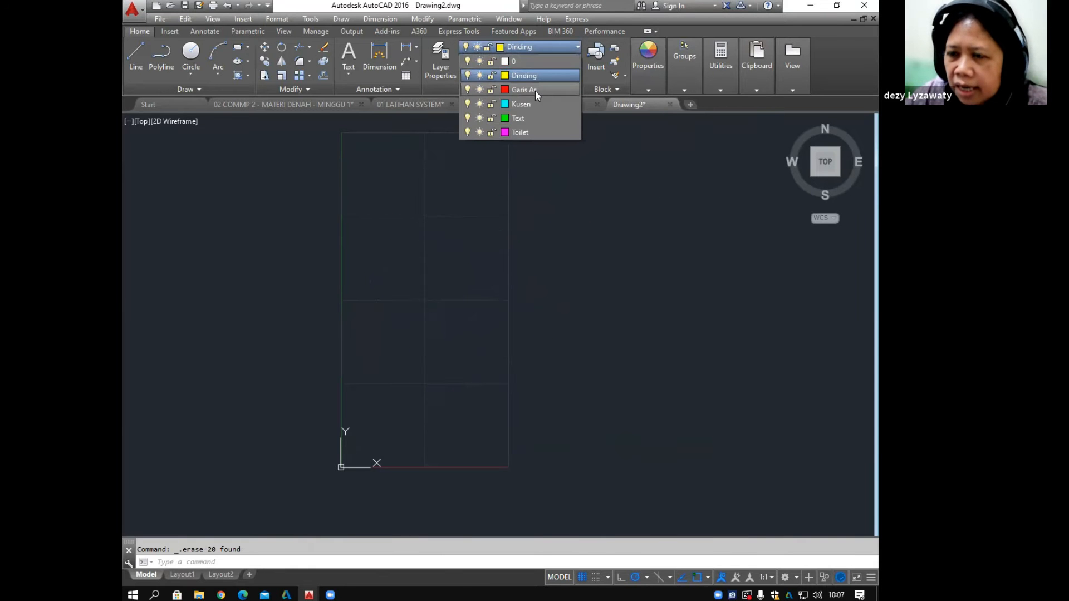
left_click(526, 92)
middle_click_drag(431, 285, 451, 277)
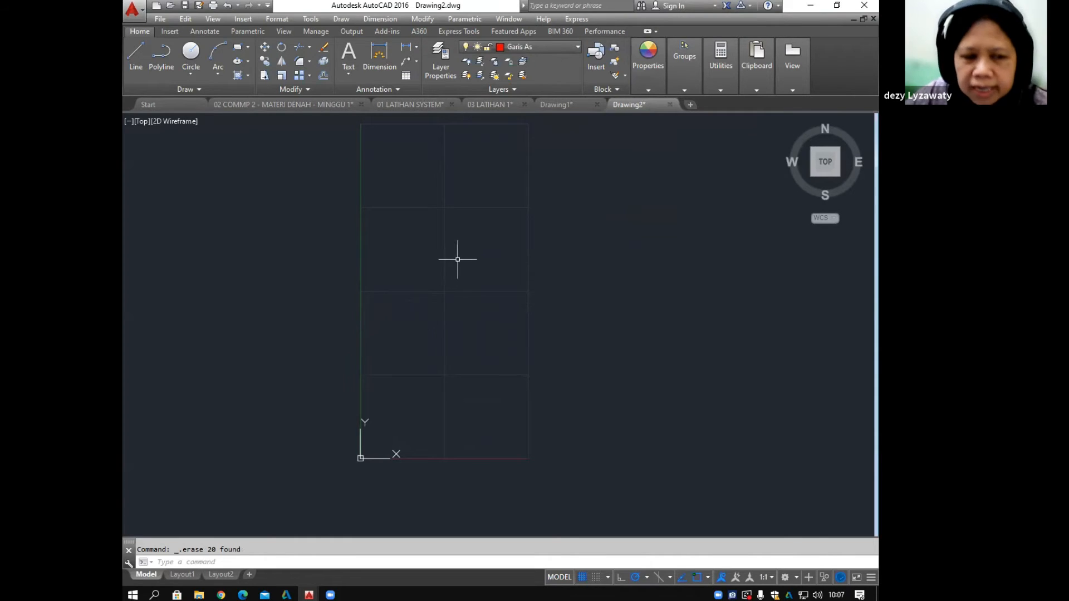
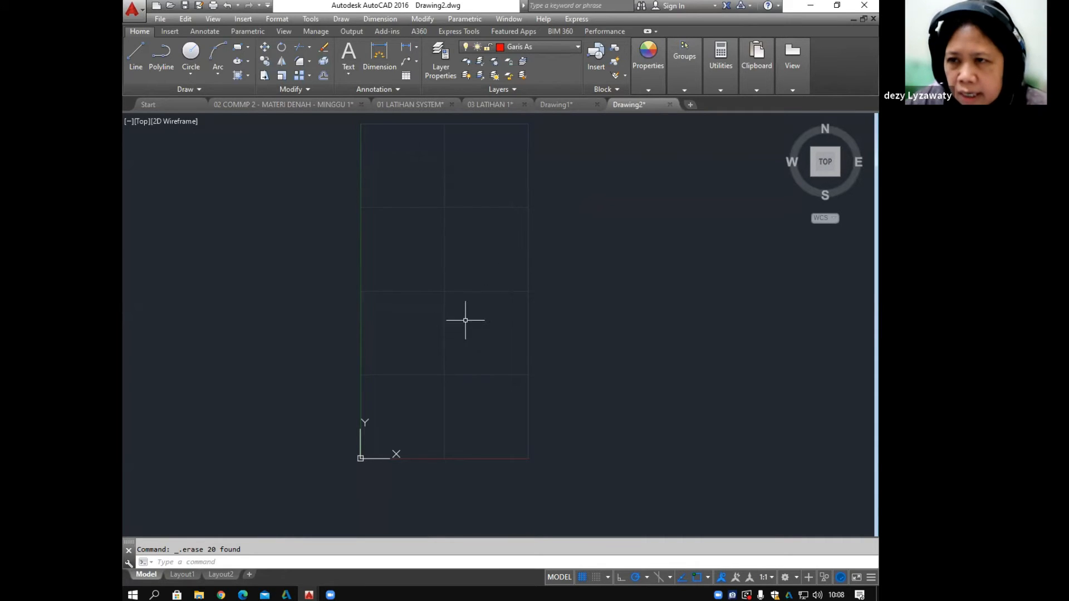
Step: Examine the dimensioned floor plan in the drawing 02 COMMP 2 - MATERI DENAH - MINGGU 1, and return to Drawing2
left_click(482, 100)
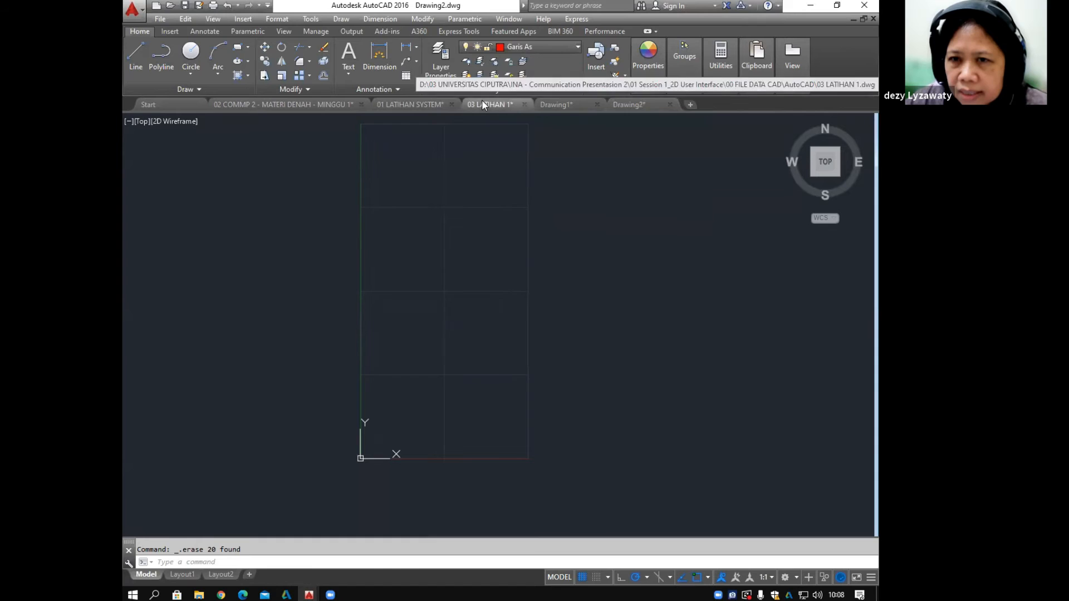
left_click(318, 105)
middle_click_drag(477, 271, 592, 274)
mouse_move(499, 282)
middle_mouse_down()
mouse_move(410, 292)
mouse_move(406, 253)
mouse_move(420, 252)
middle_mouse_up()
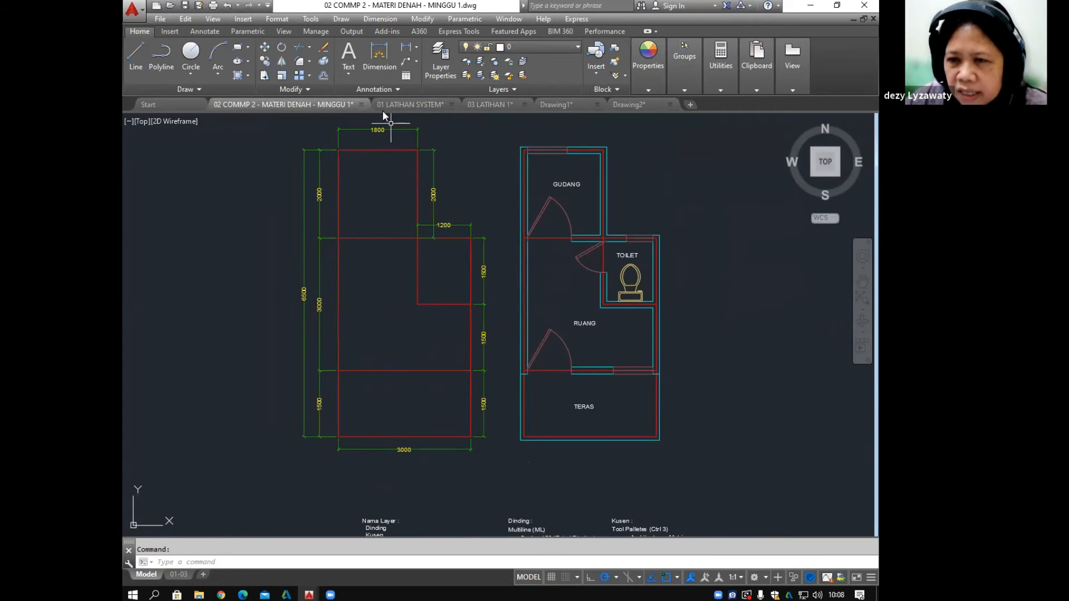
middle_click_drag(518, 382, 488, 374)
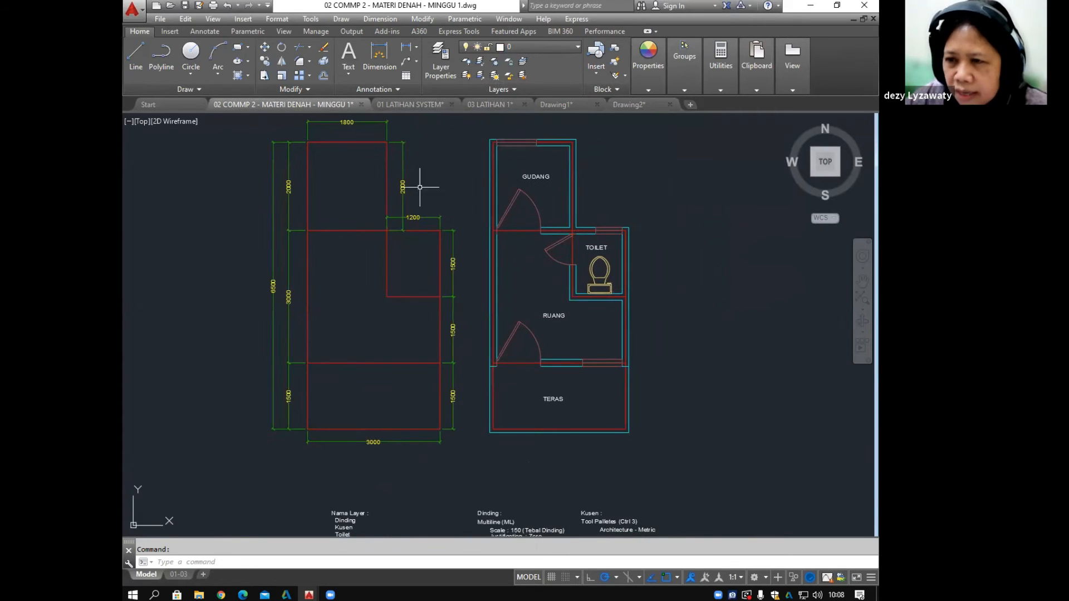
middle_click_drag(358, 284, 365, 283)
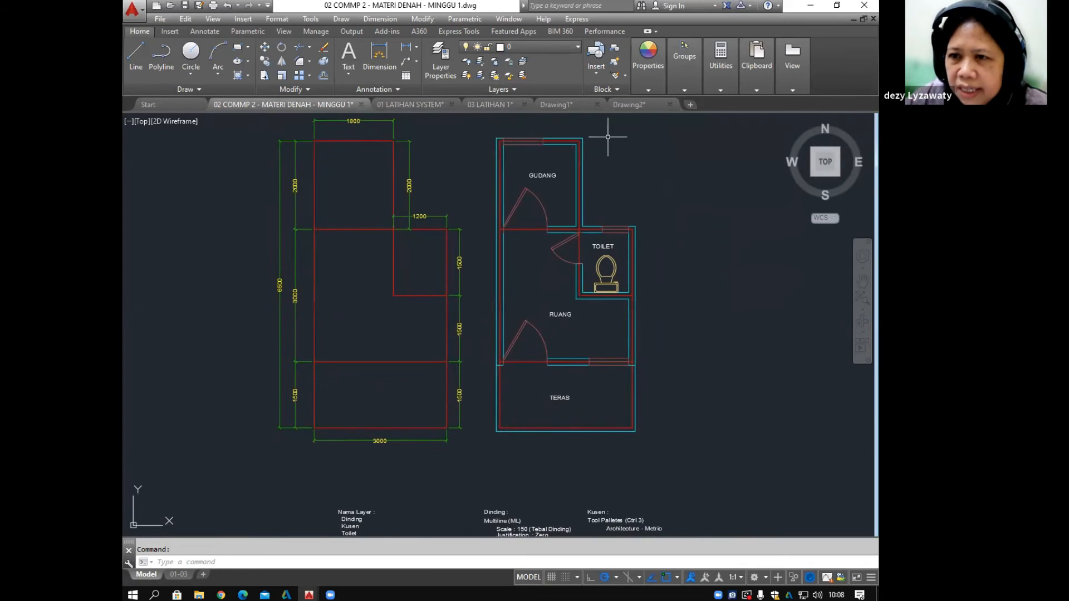
left_click(637, 103)
mouse_move(513, 258)
middle_mouse_down()
mouse_move(525, 265)
mouse_move(500, 259)
middle_mouse_up()
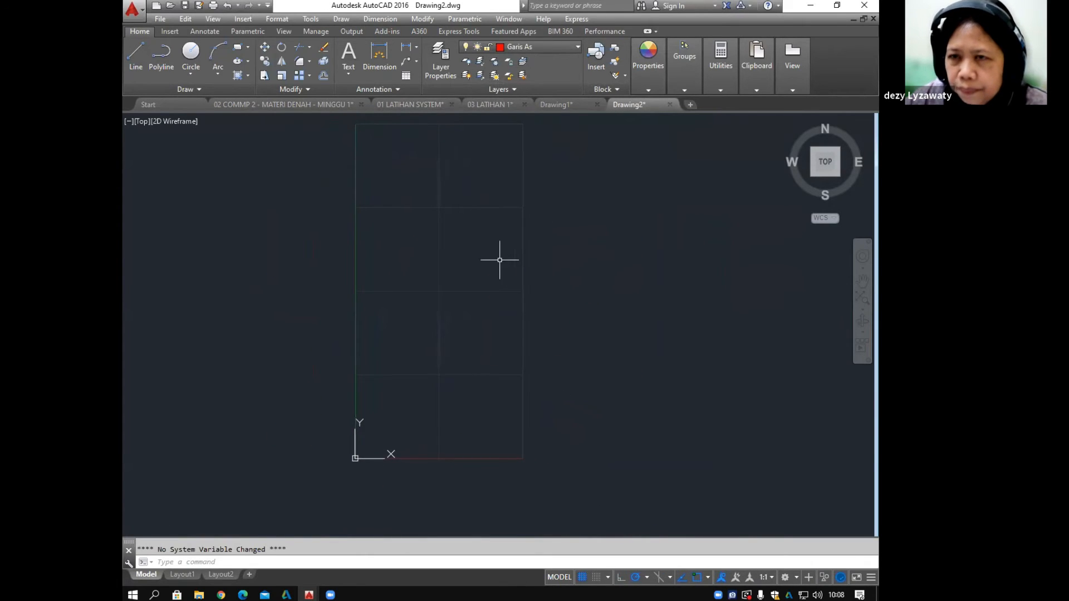
Step: Start the plan outline with the Line command near the origin, running 3000 to the right and 4500 upward
left_click(342, 19)
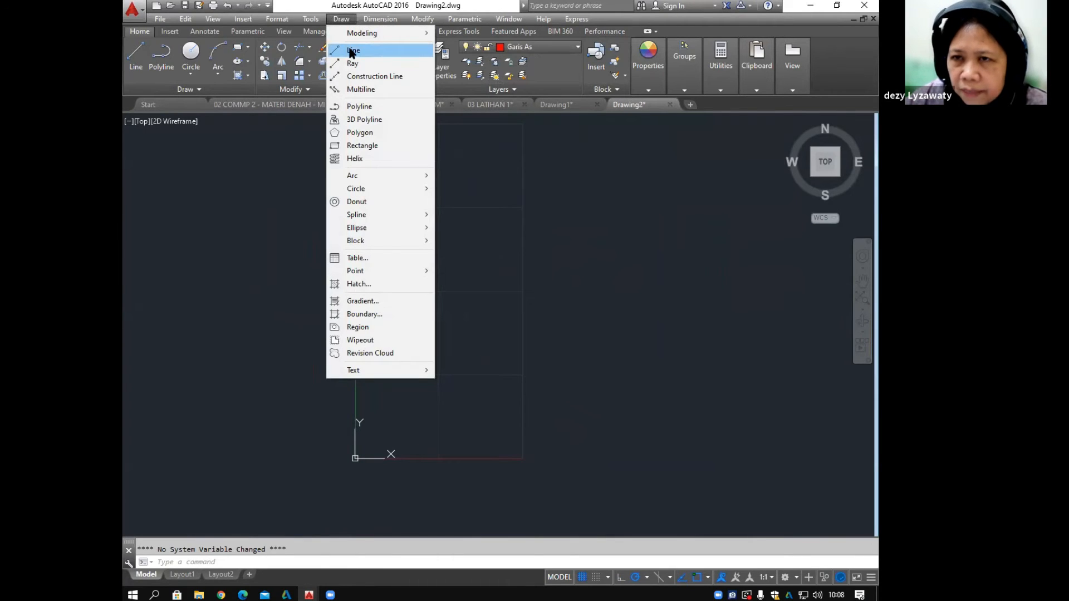
left_click(627, 213)
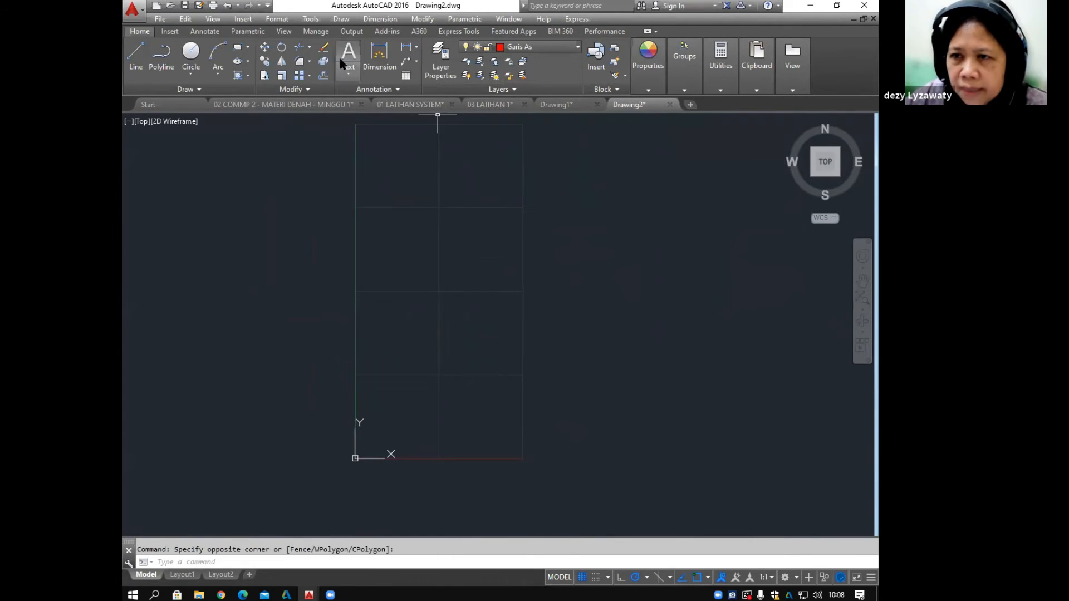
left_click(342, 20)
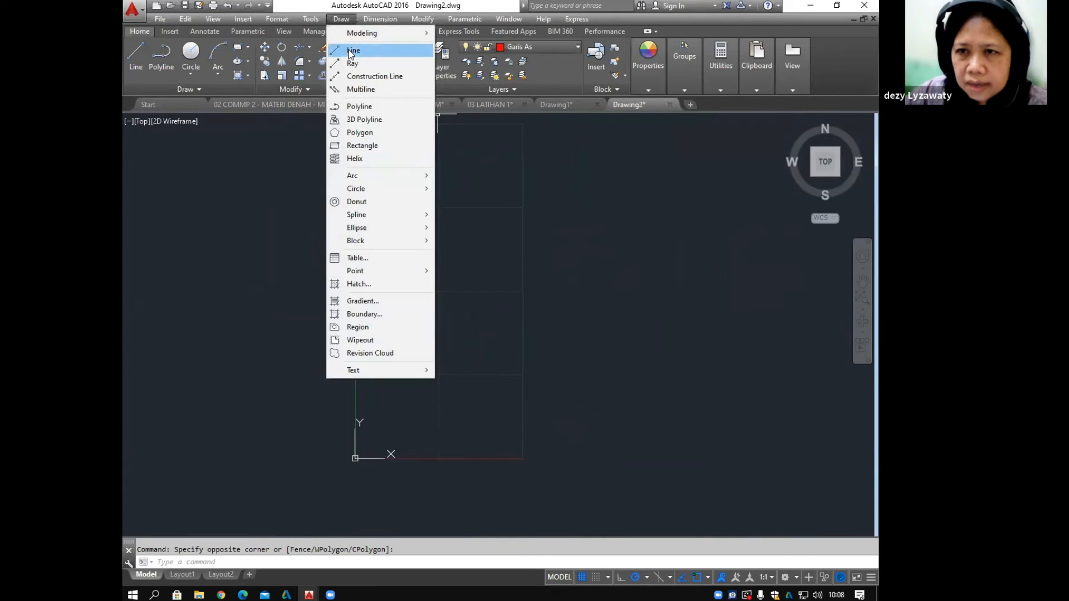
left_click(352, 52)
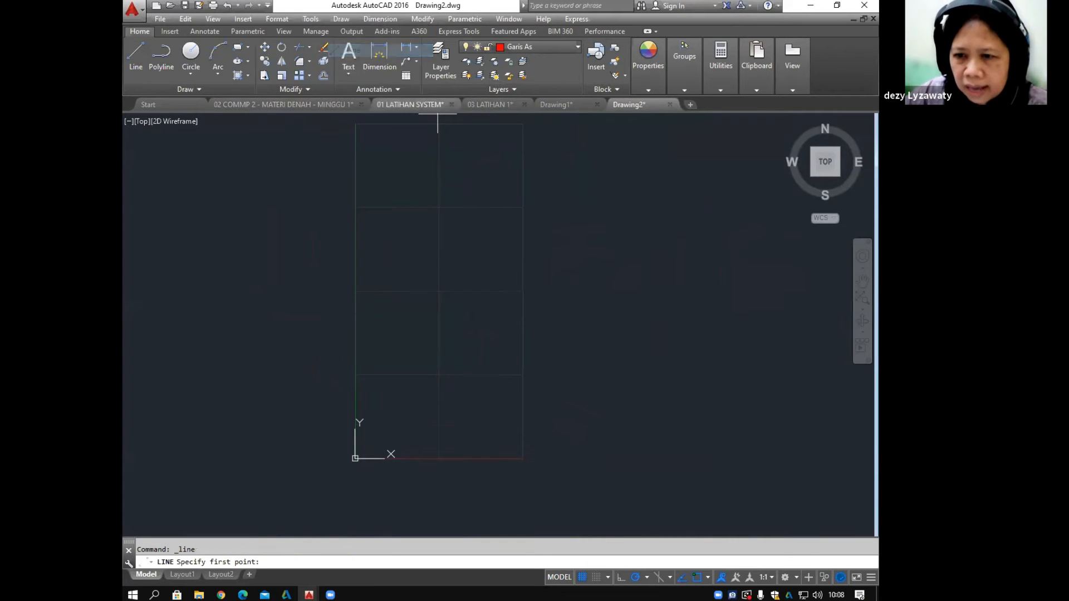
left_click(396, 426)
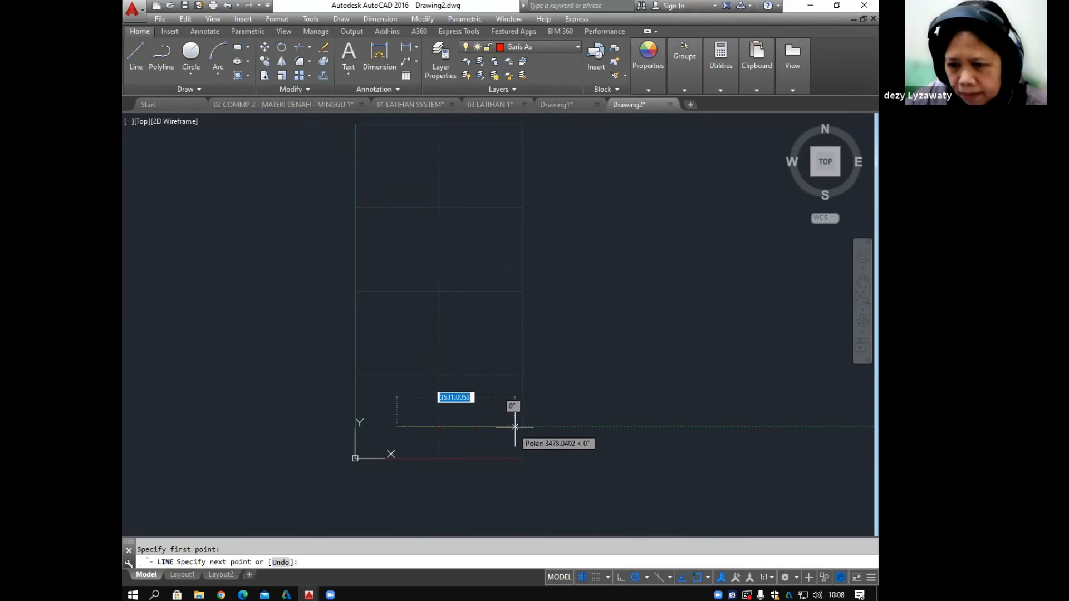
type("300")
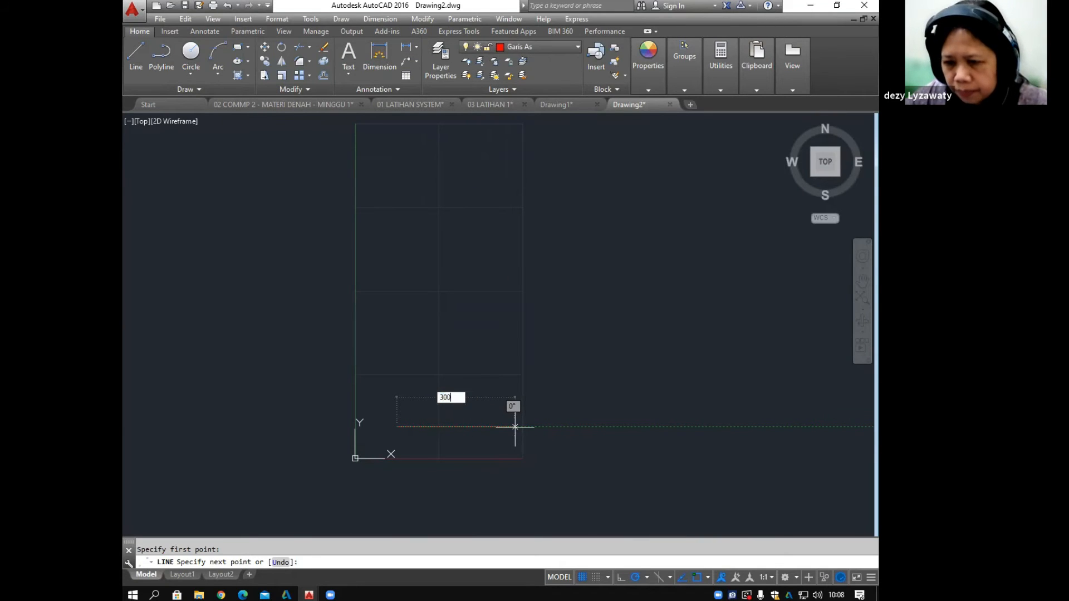
type("0")
key("Return")
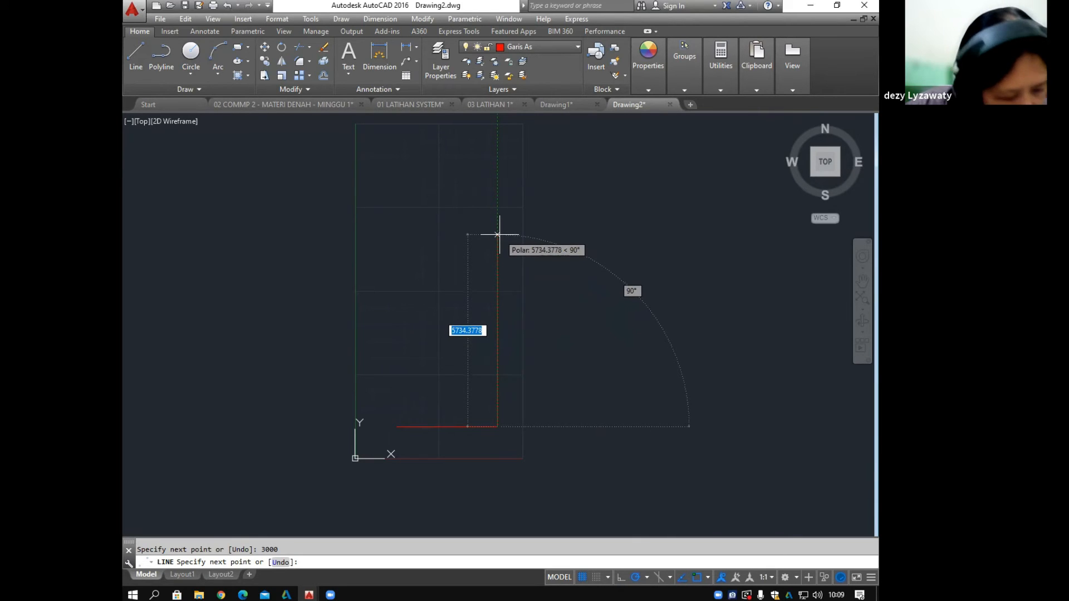
type("4500")
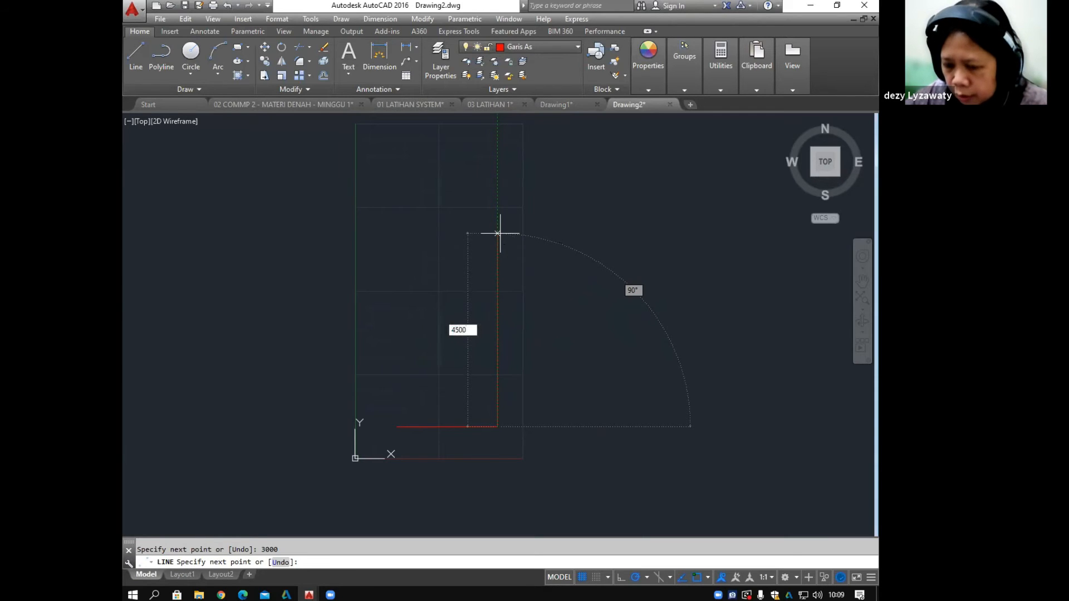
key("Return")
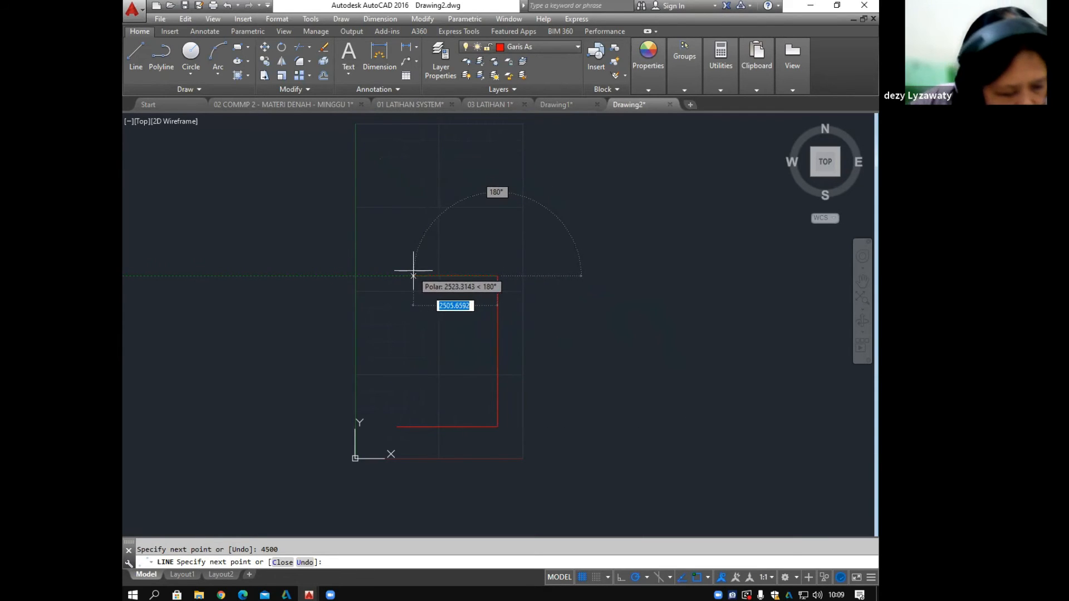
Step: Continue the outline 1200 to the left, 2000 upward and 1500 to the left, and close it to its starting point
type("1200")
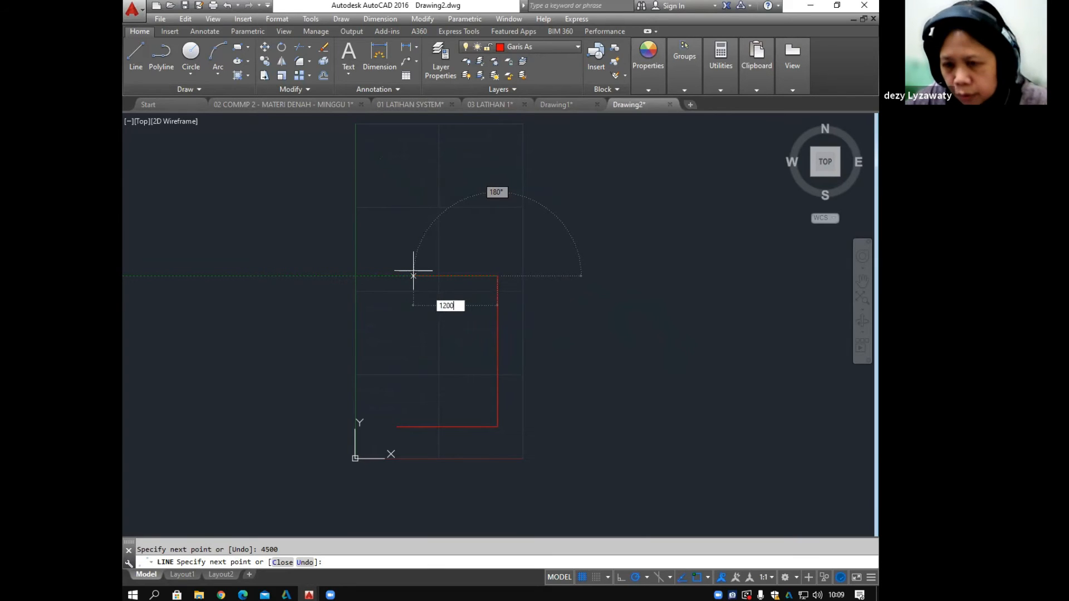
key("Return")
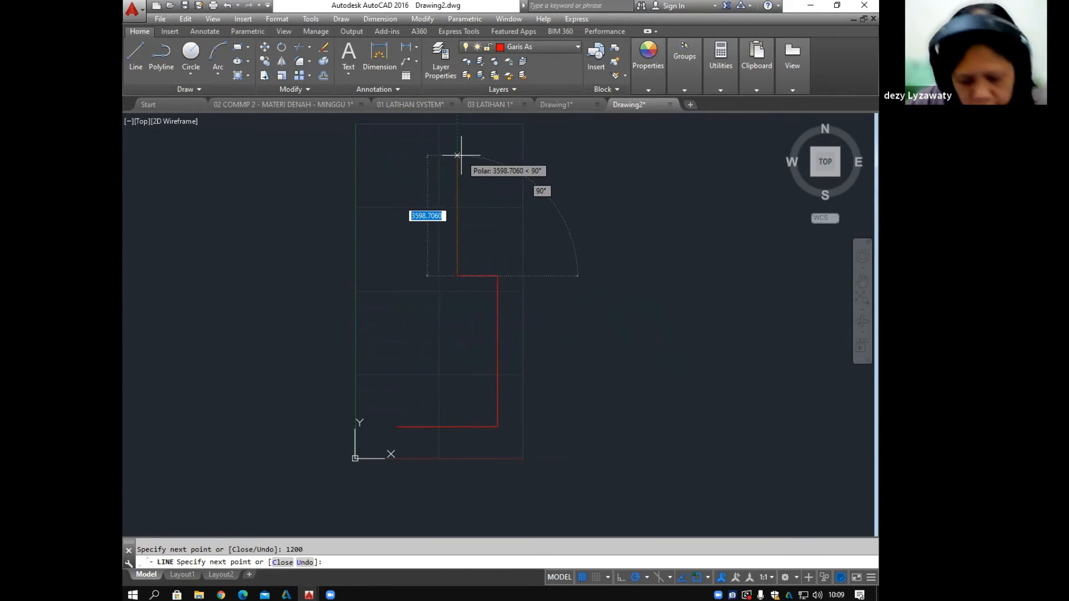
type("200")
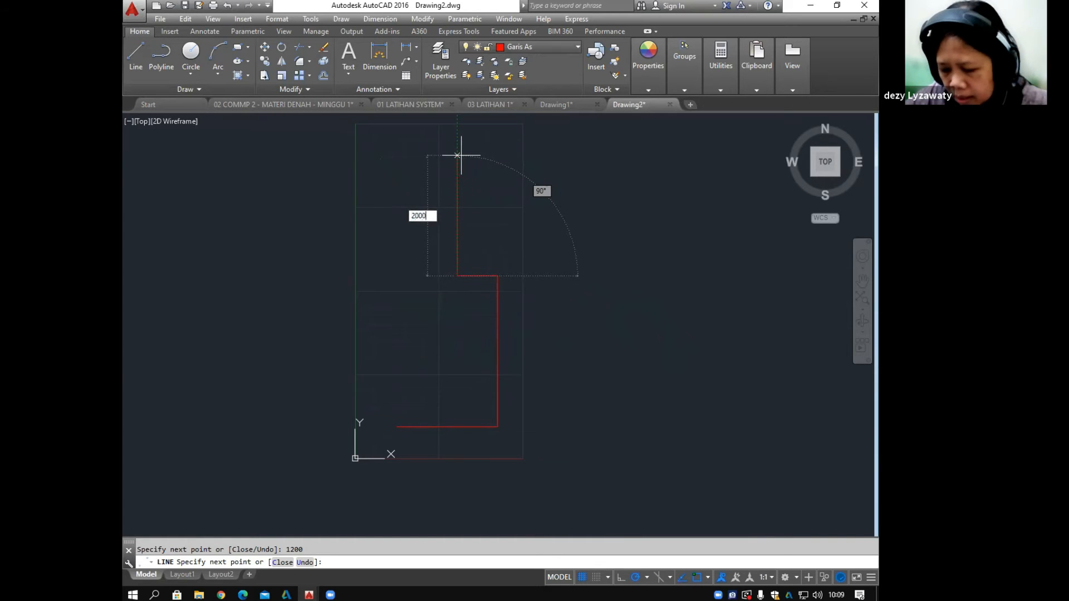
type("0")
key("Return")
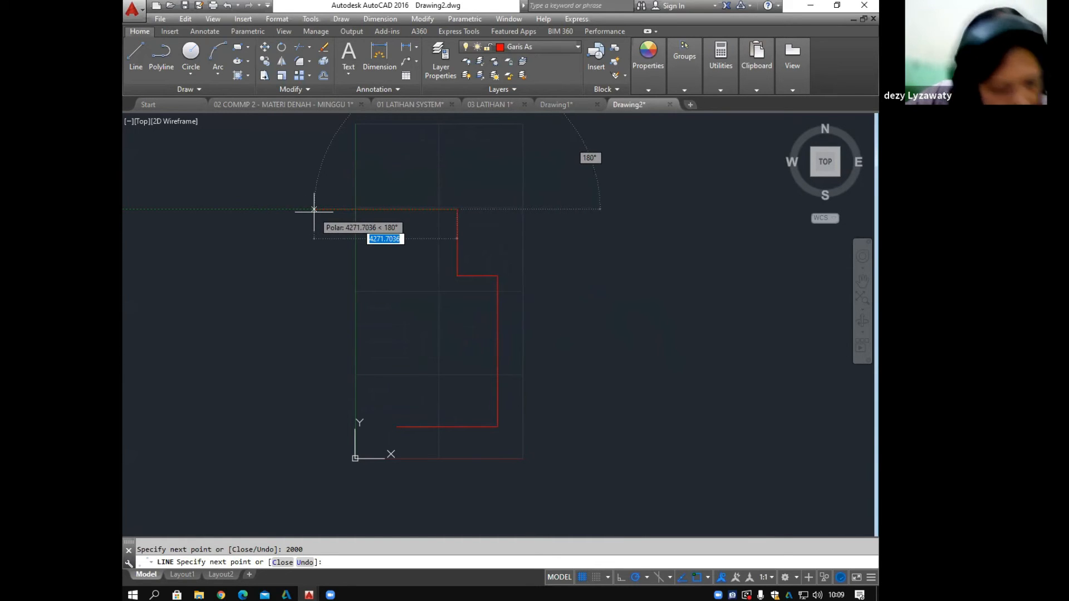
type("1500")
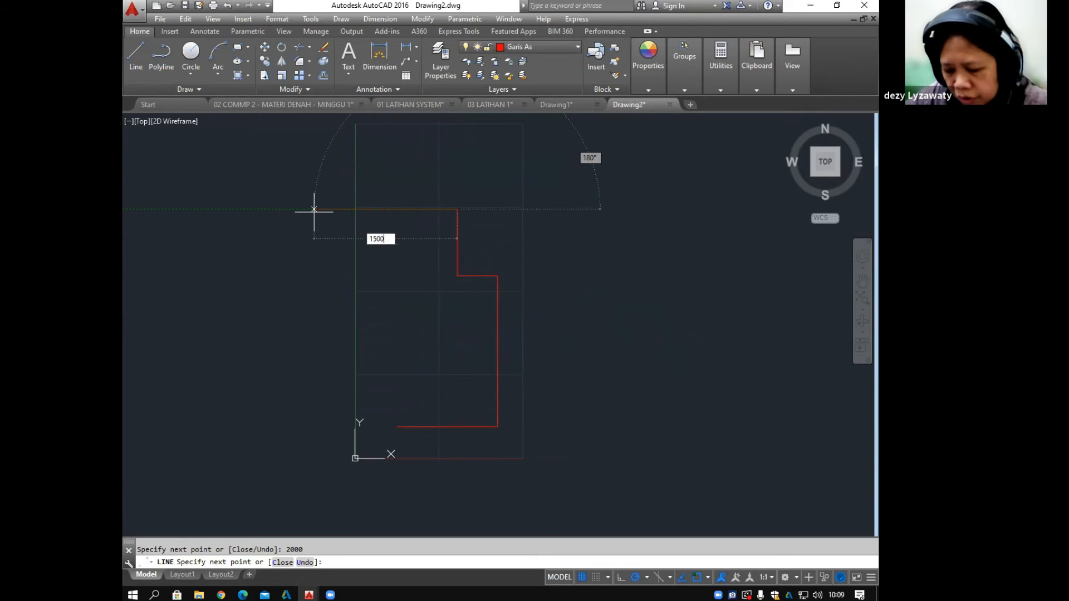
key("Return")
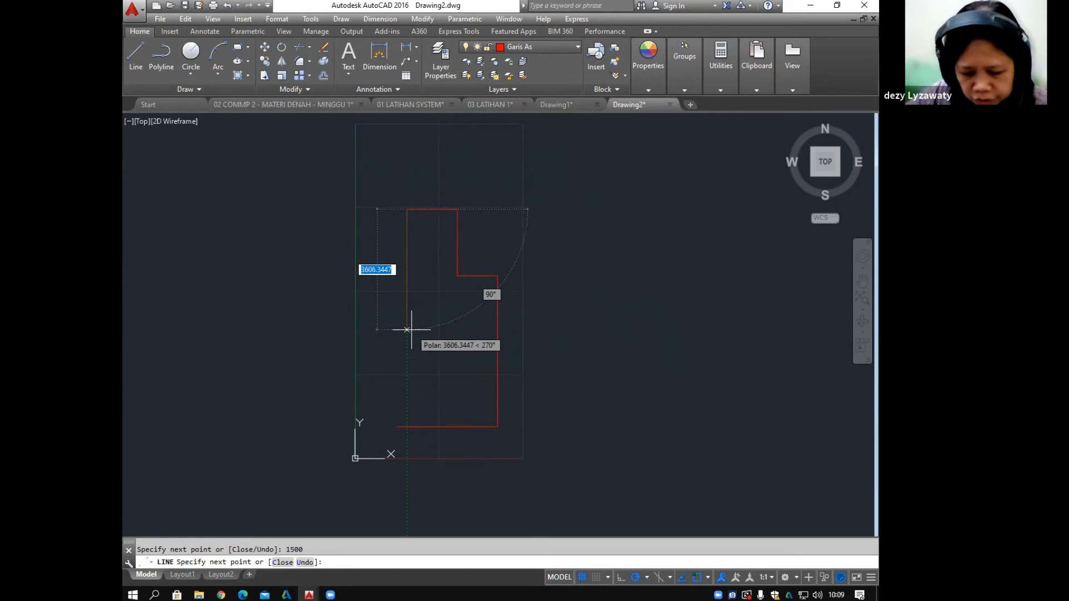
type("c")
key("Return")
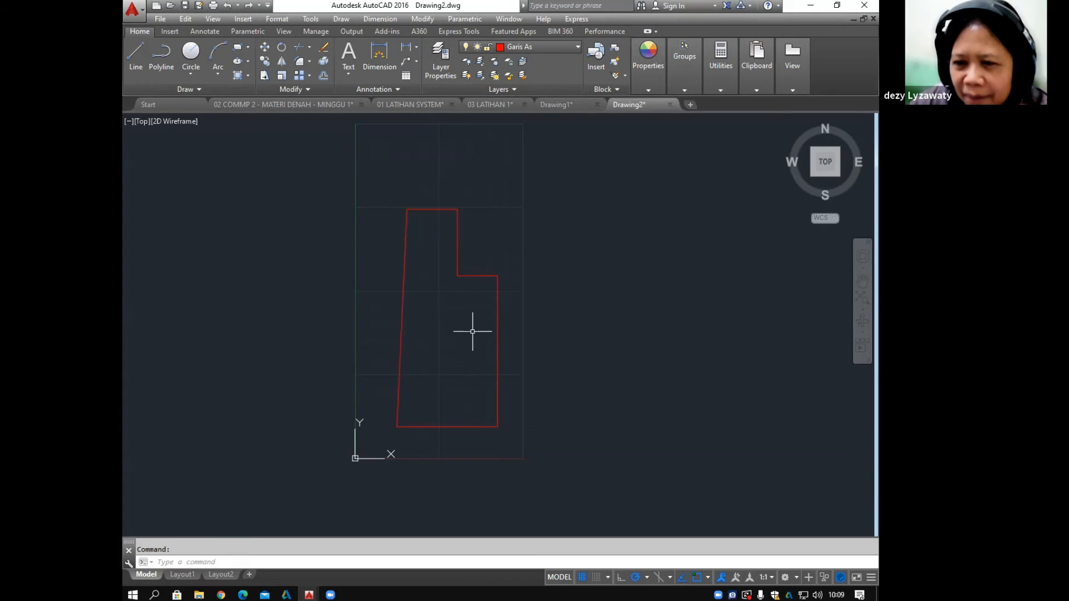
middle_click_drag(441, 339, 464, 332)
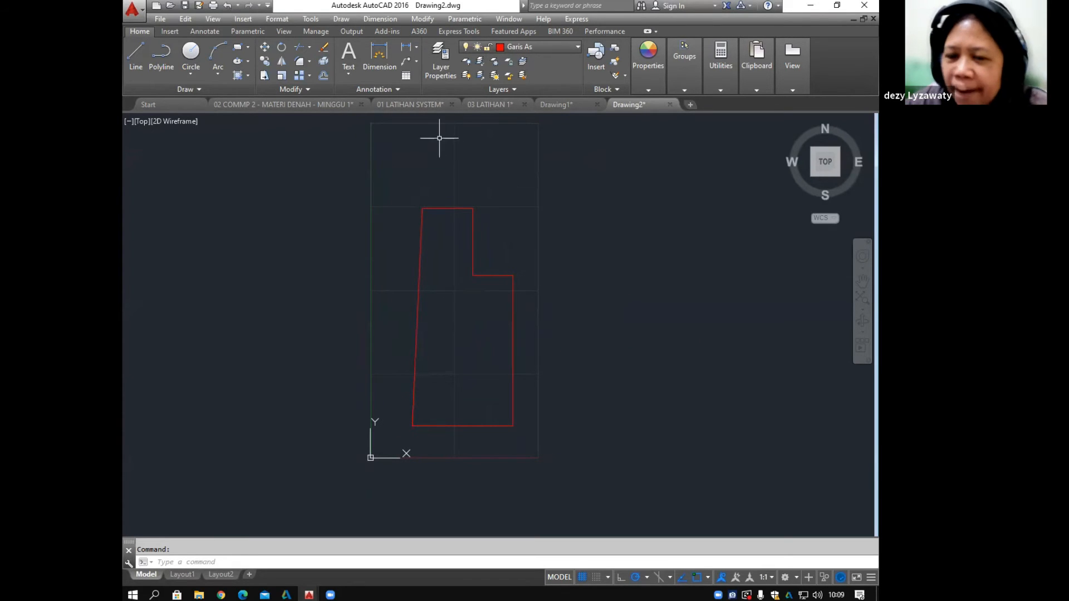
middle_click_drag(451, 199, 464, 201)
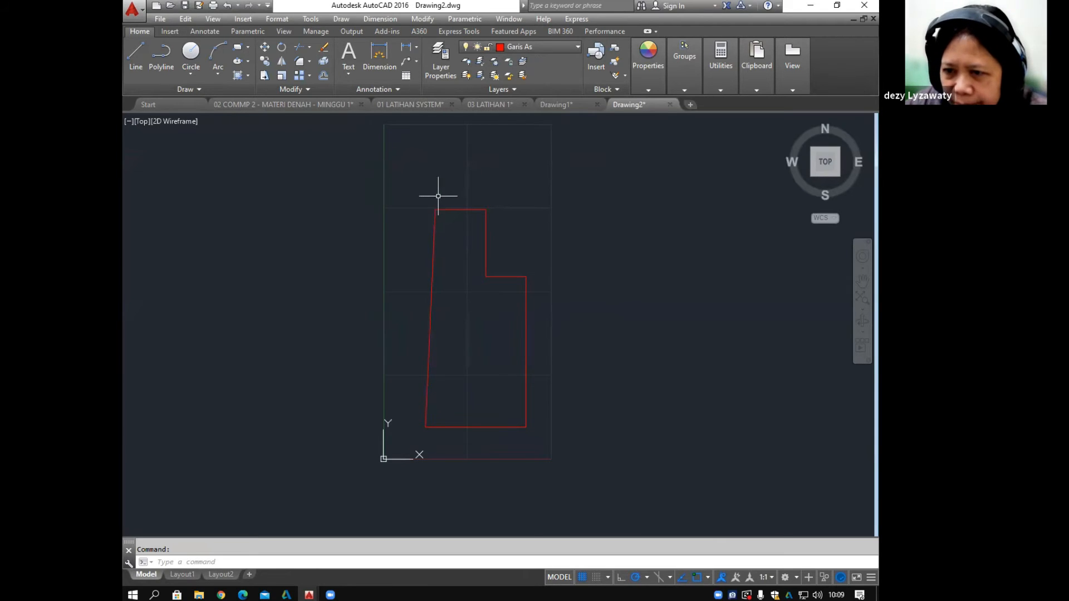
scroll(447, 217, "up", 2)
mouse_move(448, 239)
middle_mouse_down()
mouse_move(446, 186)
mouse_move(462, 211)
mouse_move(466, 165)
mouse_move(468, 199)
middle_mouse_up()
left_click(460, 150)
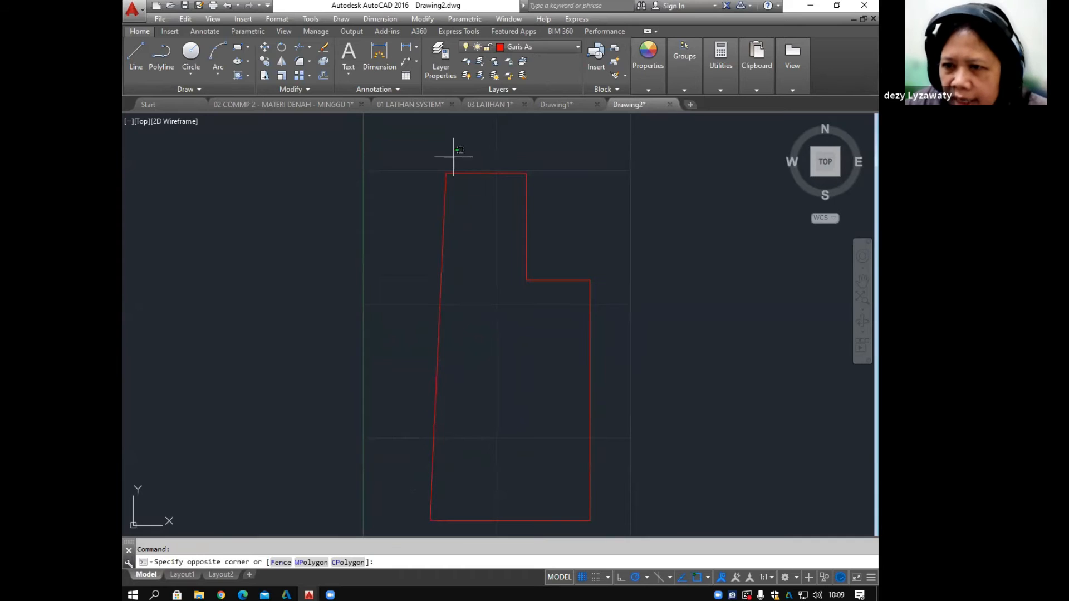
left_click(428, 186)
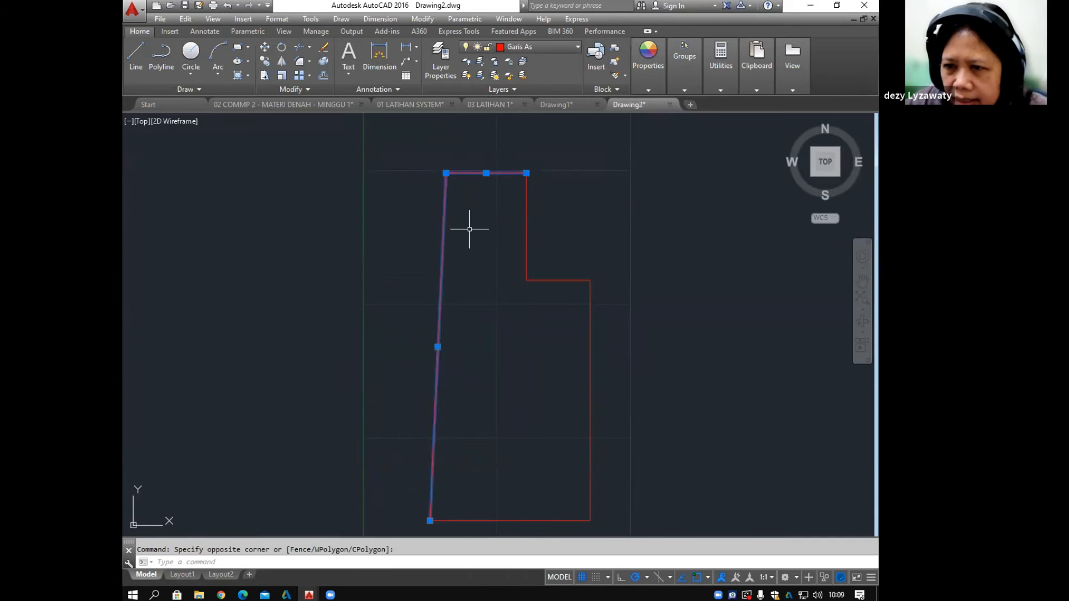
key("Escape")
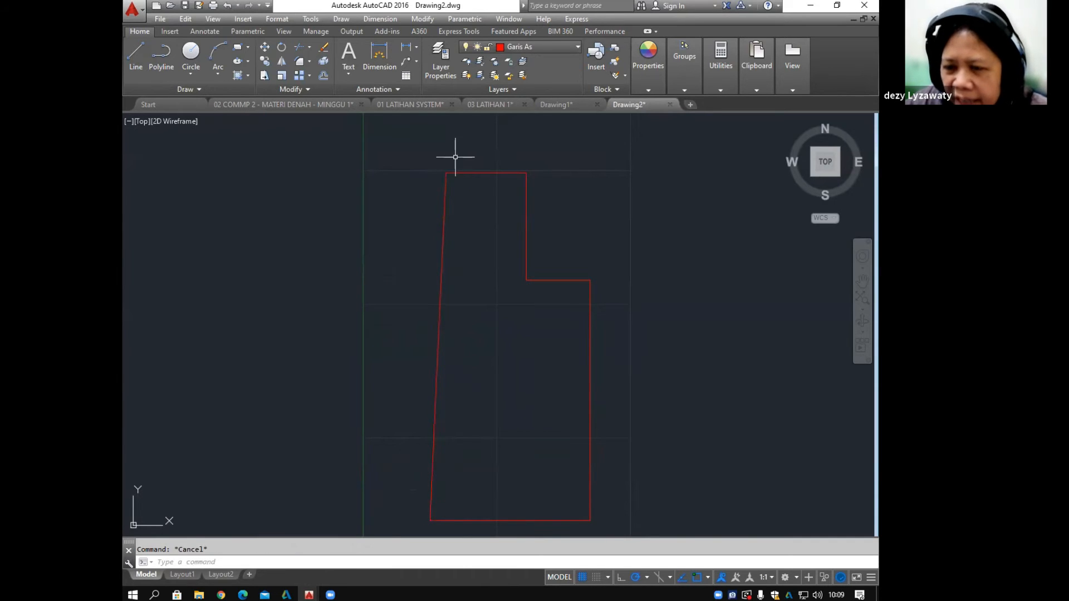
left_click(457, 153)
left_click(418, 210)
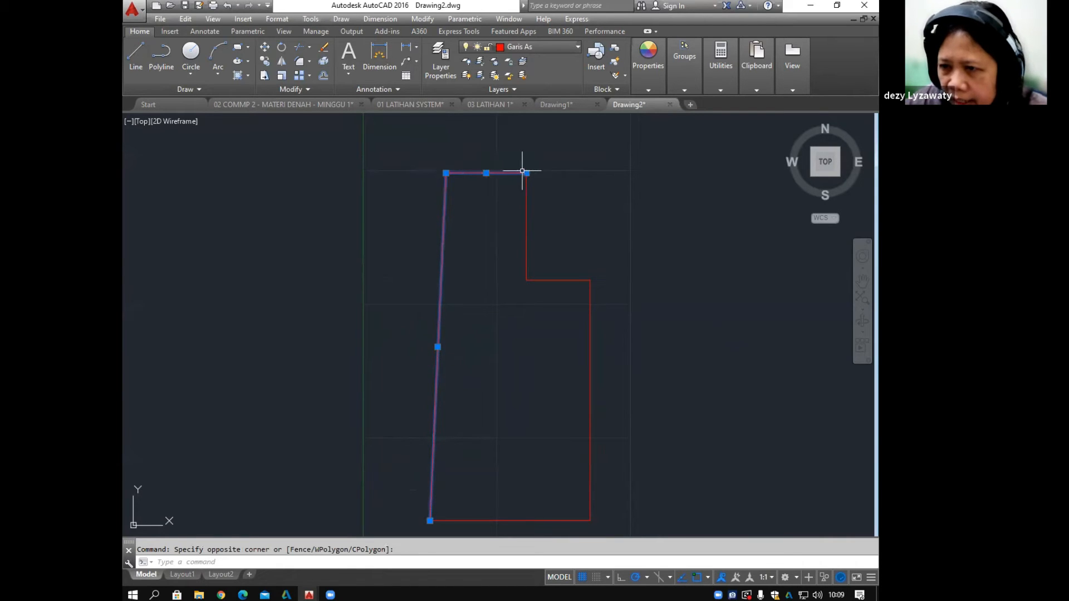
mouse_move(483, 265)
middle_mouse_down()
mouse_move(472, 241)
mouse_move(465, 251)
middle_mouse_up()
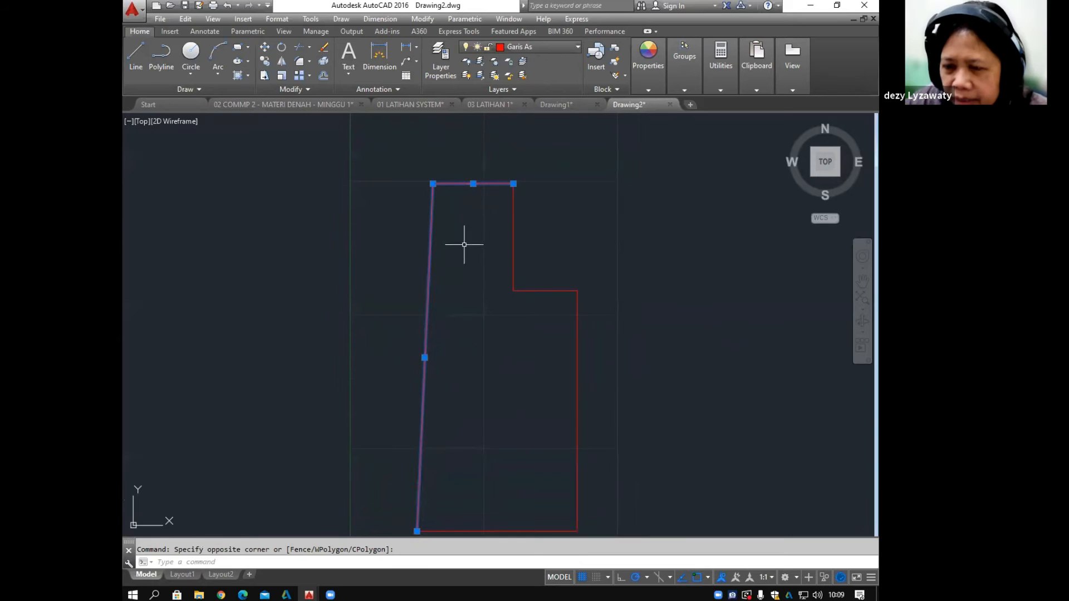
left_click(433, 184)
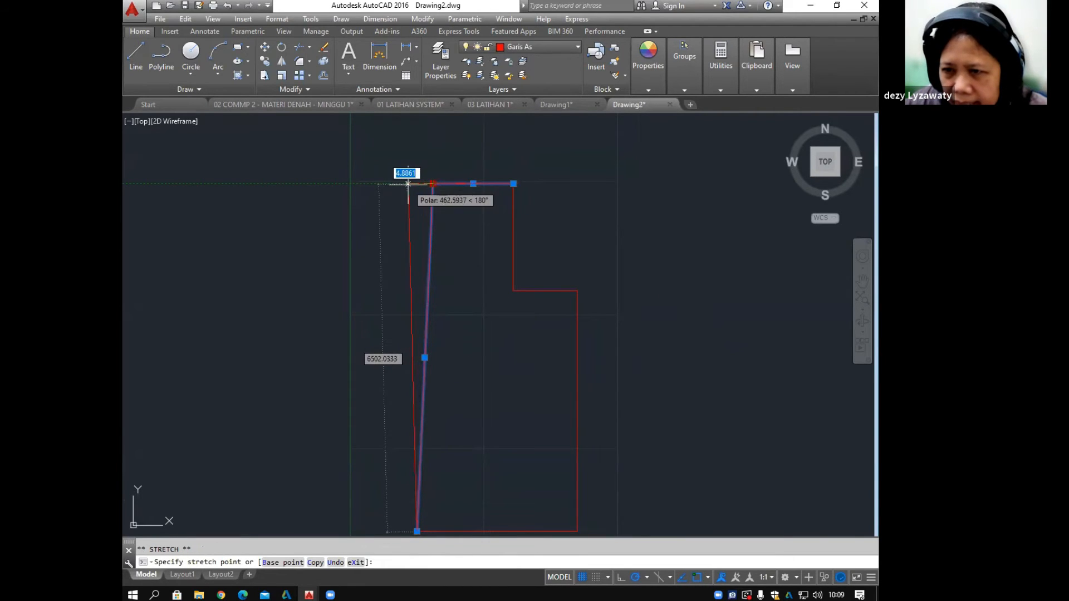
scroll(409, 174, "down", 3)
scroll(415, 170, "up", 1)
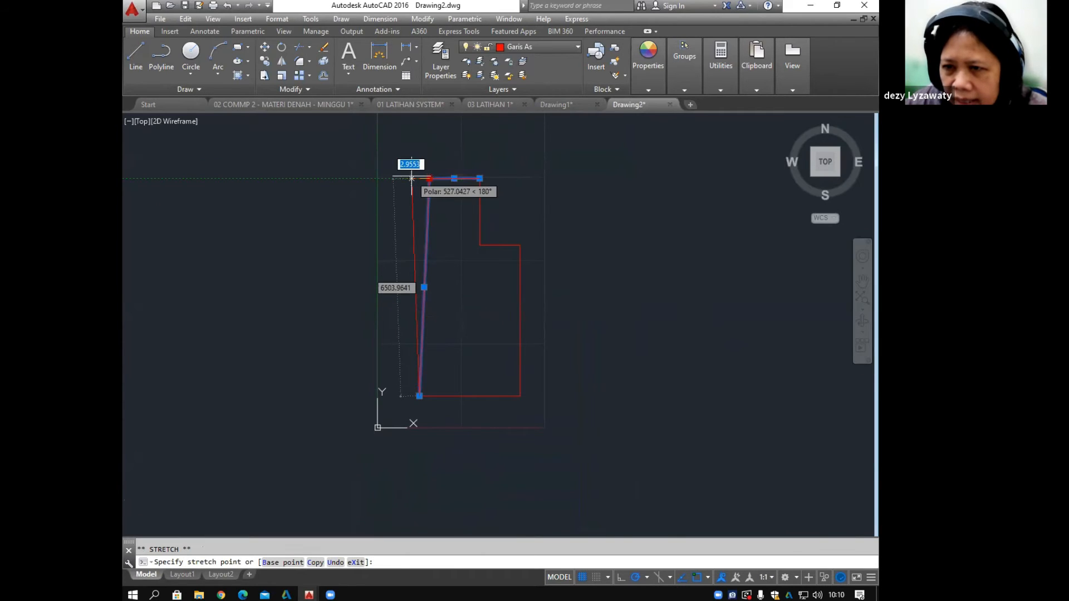
key("Escape")
middle_click_drag(448, 240, 452, 264)
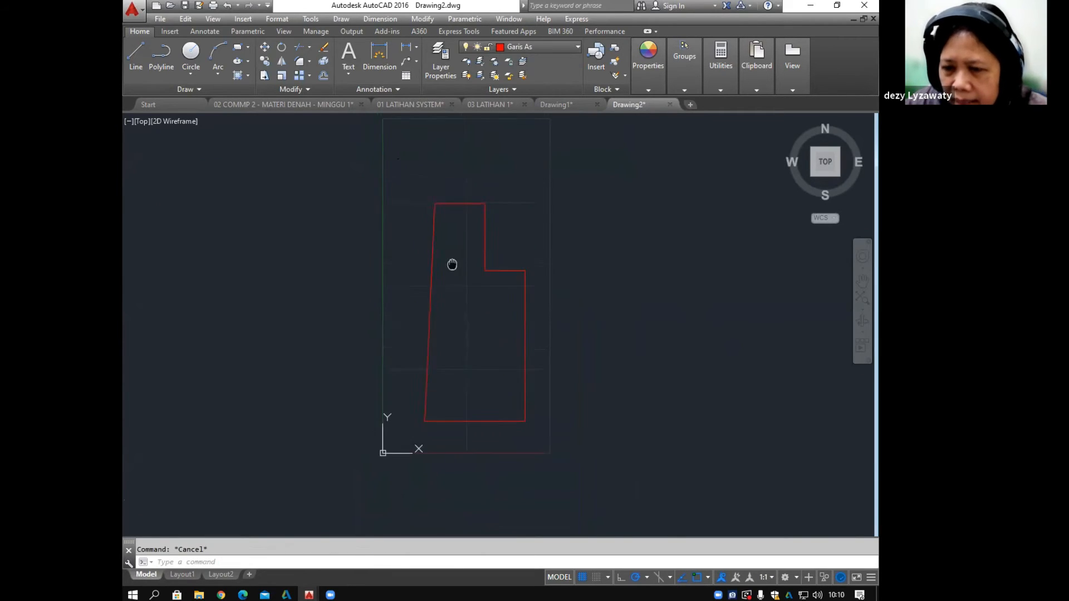
left_click(427, 383)
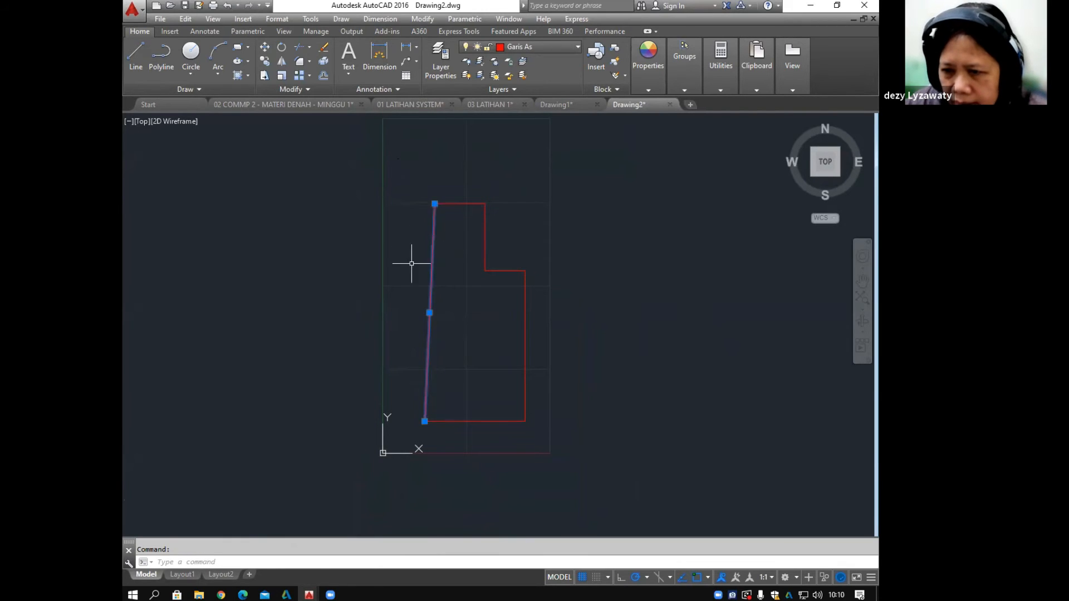
left_click(435, 203)
scroll(426, 206, "up", 2)
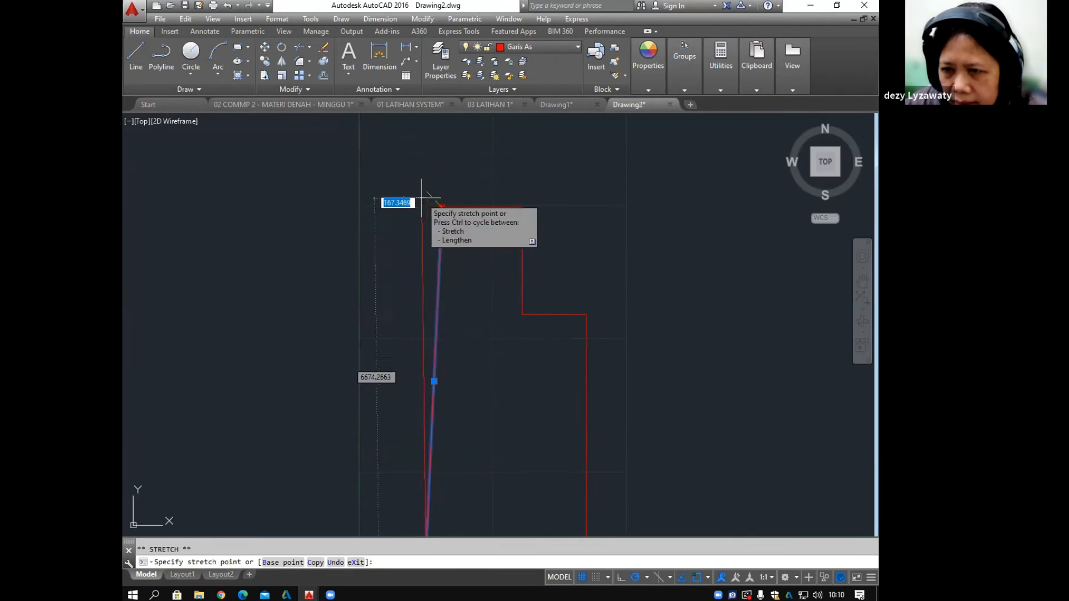
key("Escape")
middle_click_drag(449, 260, 450, 248)
key("Escape")
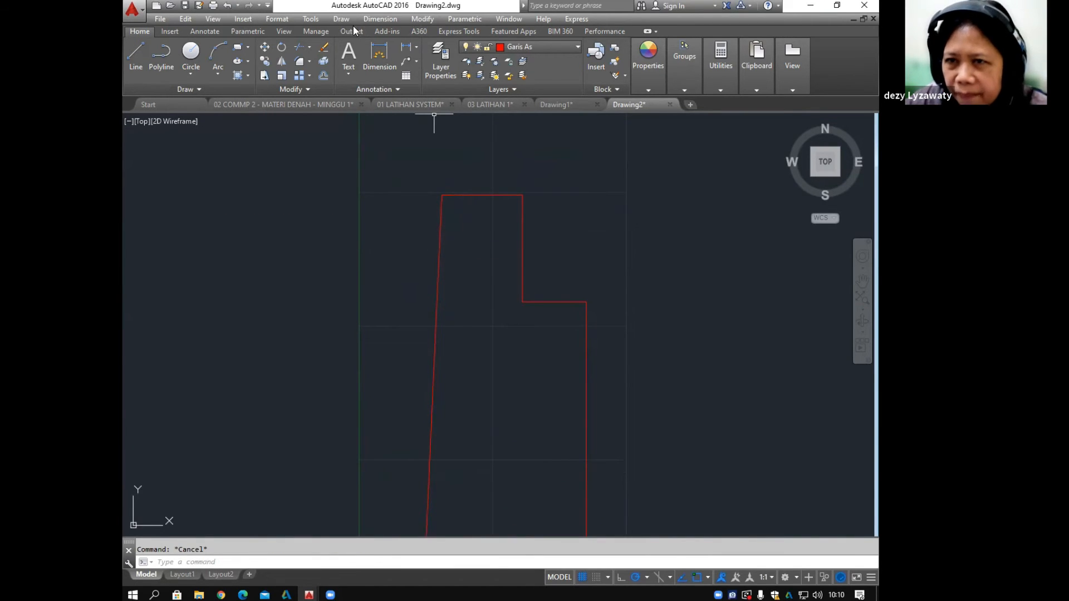
Step: Review the active object snap modes in the Drafting Settings
left_click(308, 20)
left_click(340, 399)
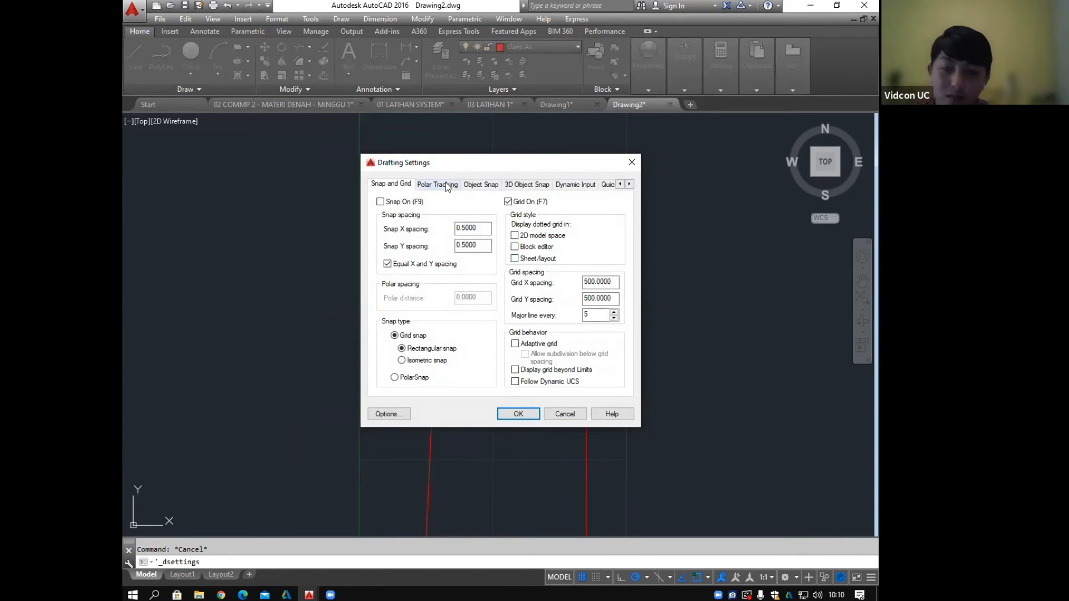
left_click(446, 186)
left_click(487, 186)
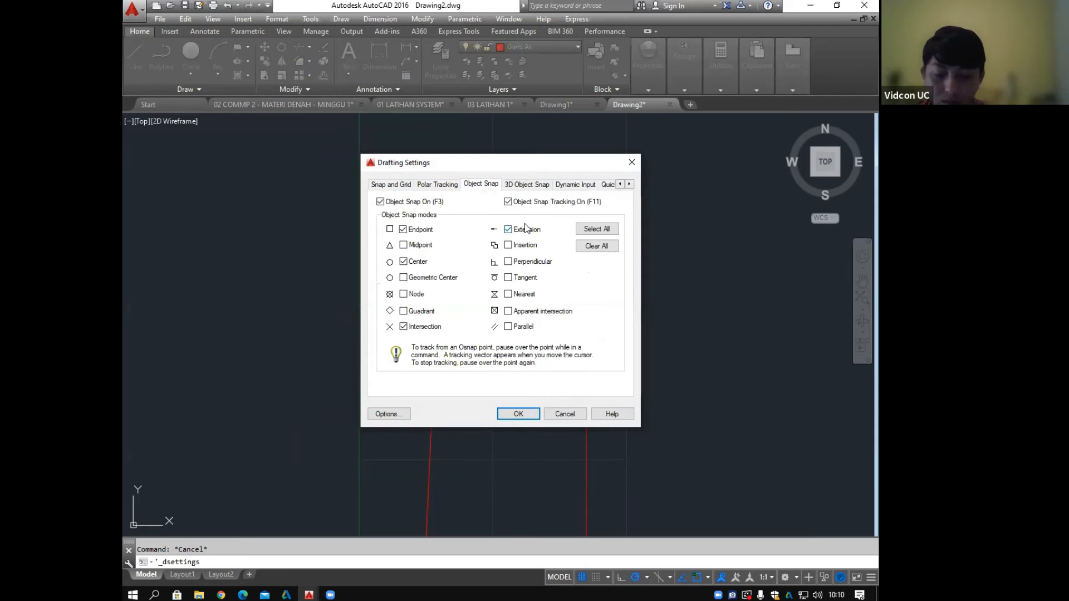
left_click(518, 414)
Step: Try straightening the slanted side by stretching the outline's upper-left corner to the left, and undo the stretch
left_click(442, 196)
left_click(441, 195)
scroll(442, 195, "down", 3)
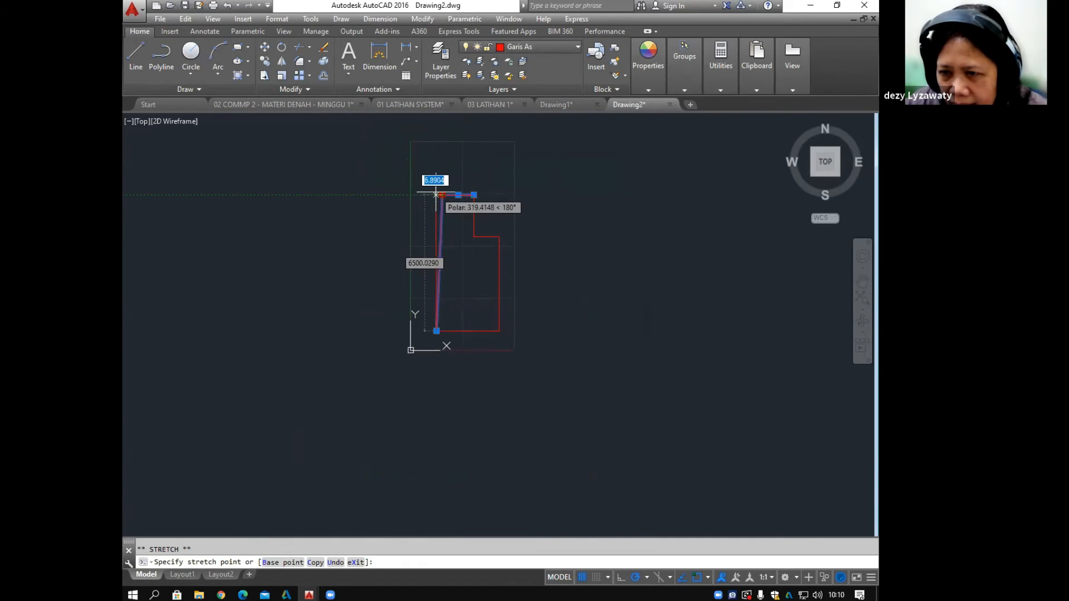
key("Escape")
scroll(440, 217, "up", 6)
scroll(493, 214, "down", 4)
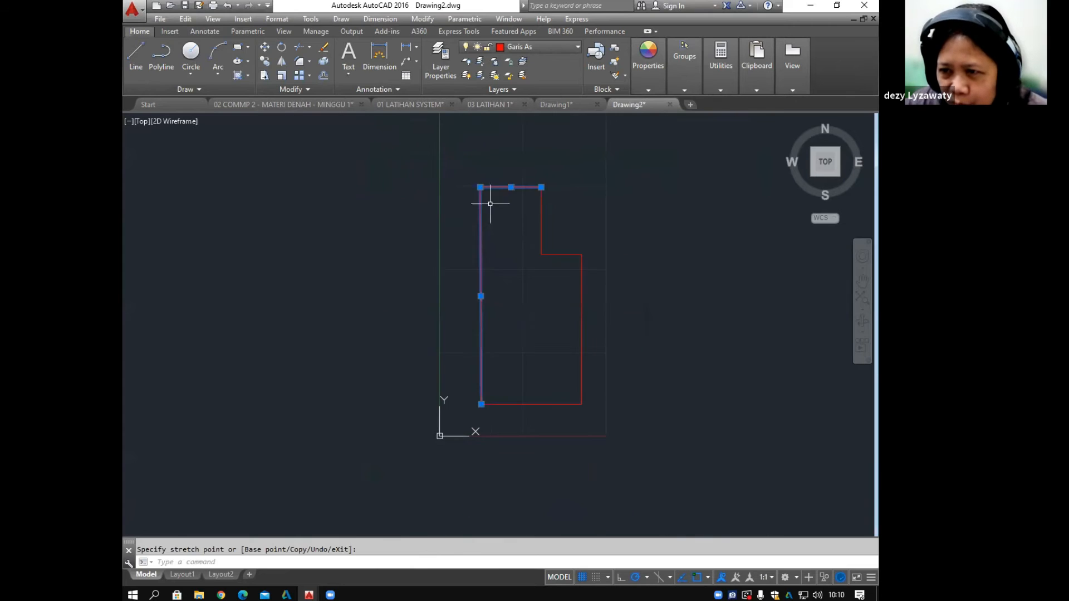
scroll(489, 201, "up", 2)
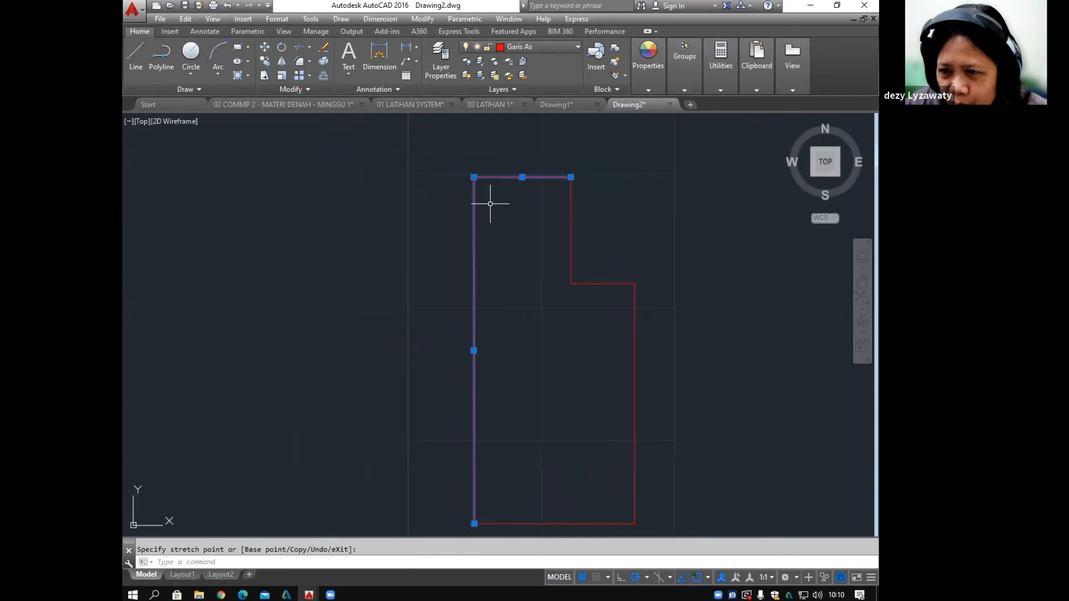
left_click(227, 5)
left_click(227, 7)
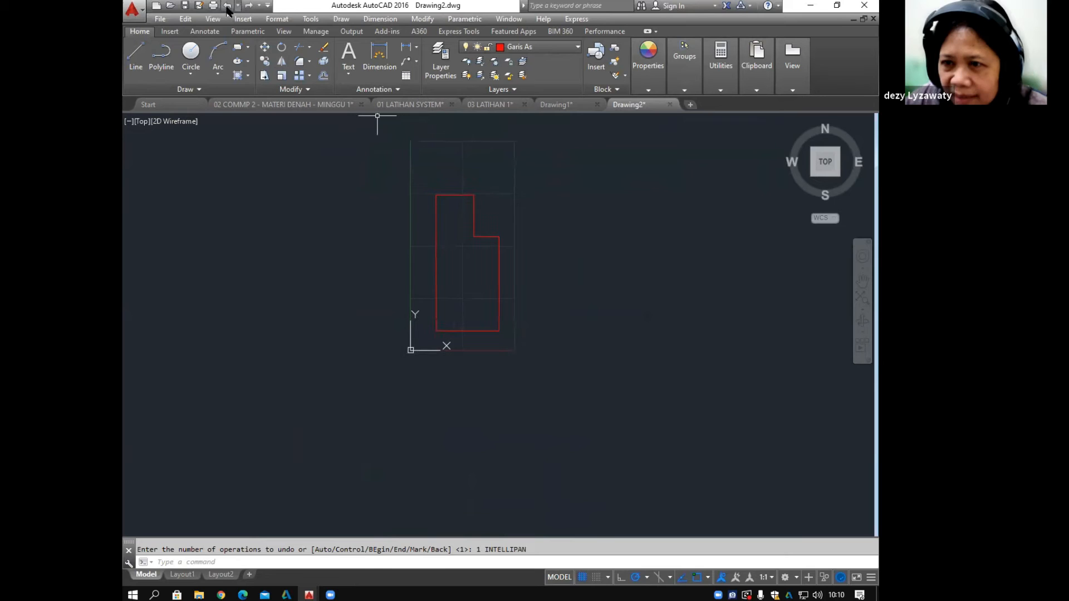
left_click(228, 7)
Step: Stretch the shared endpoint of the top and slanted lines to the left, directly above the outline's lower-left corner
middle_click_drag(561, 286, 539, 229)
left_click(528, 154)
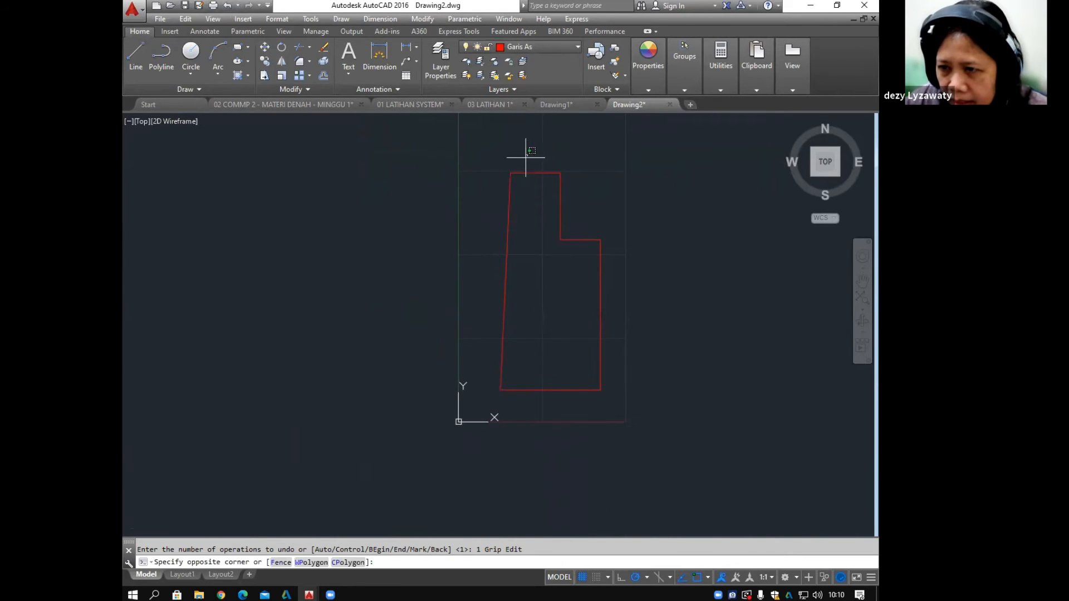
left_click(482, 203)
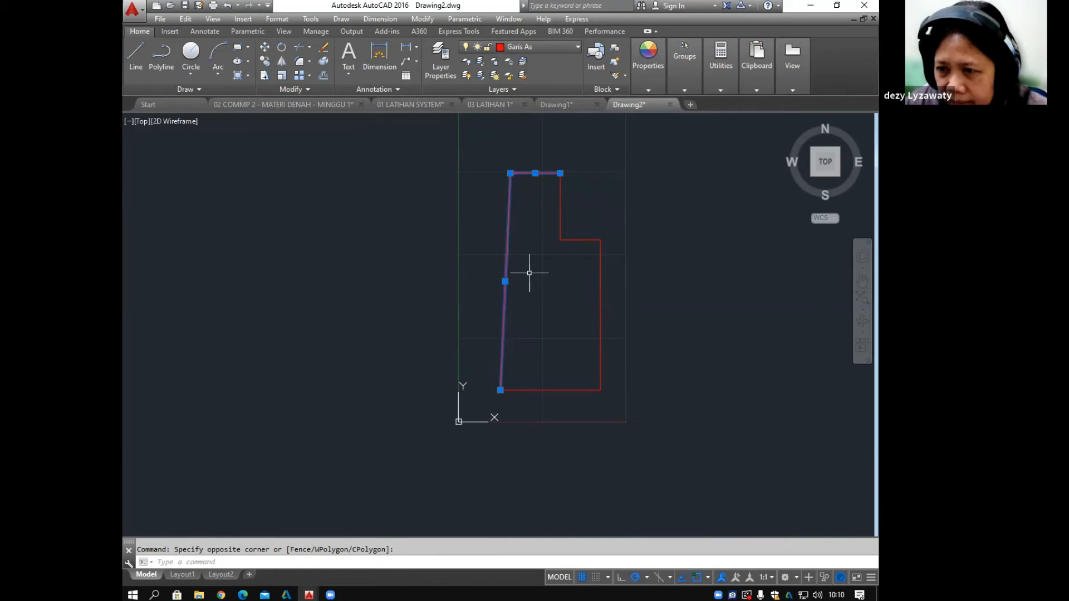
left_click(510, 173)
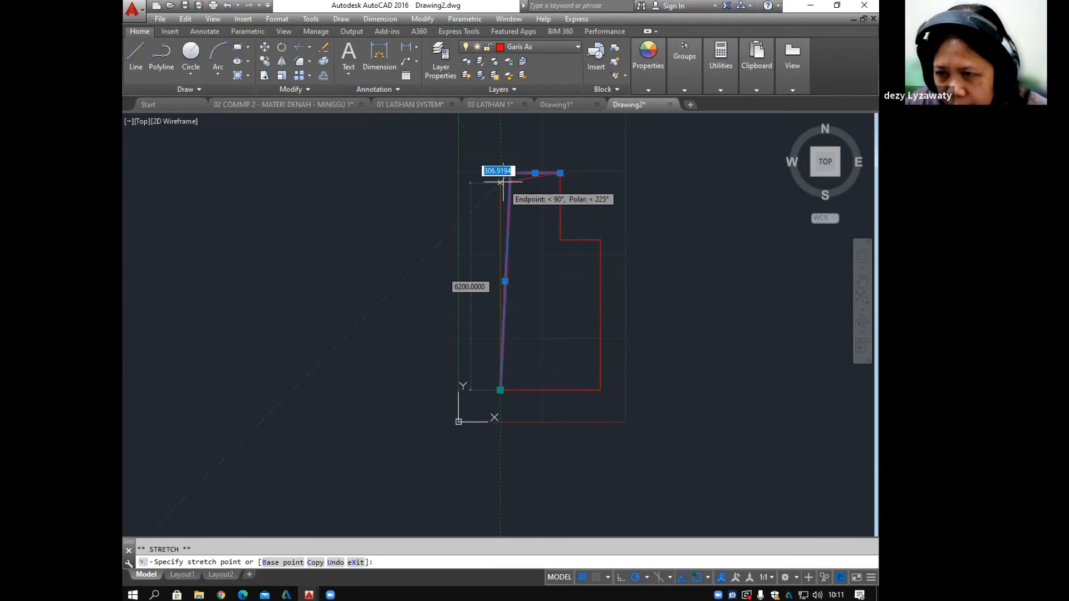
left_click(500, 173)
key("Escape")
middle_click_drag(515, 224, 486, 268)
middle_click_drag(501, 207, 501, 192)
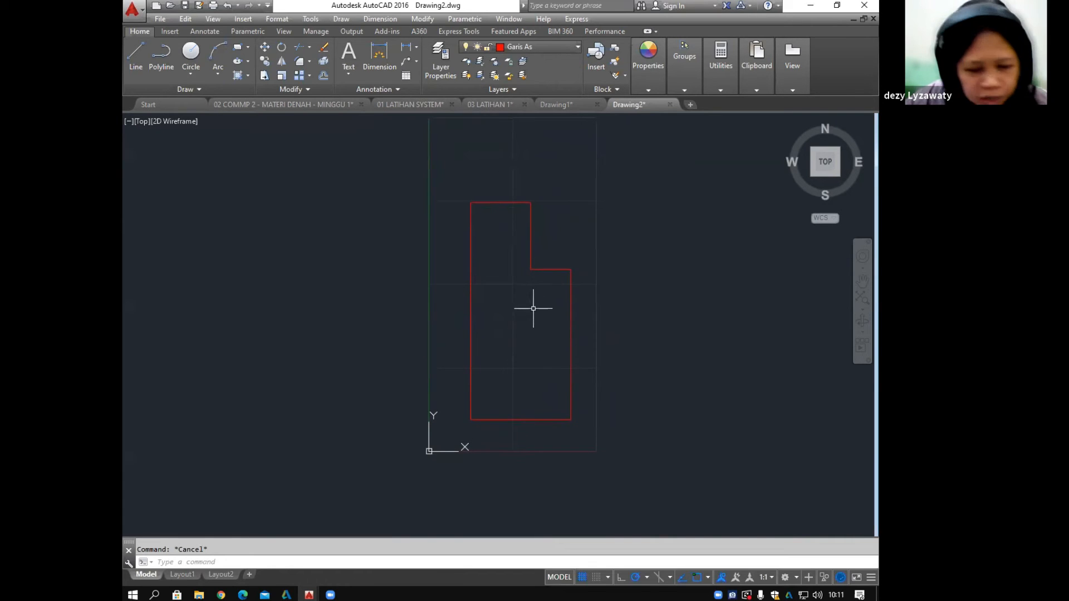
scroll(544, 315, "up", 2)
middle_click_drag(540, 277, 533, 249)
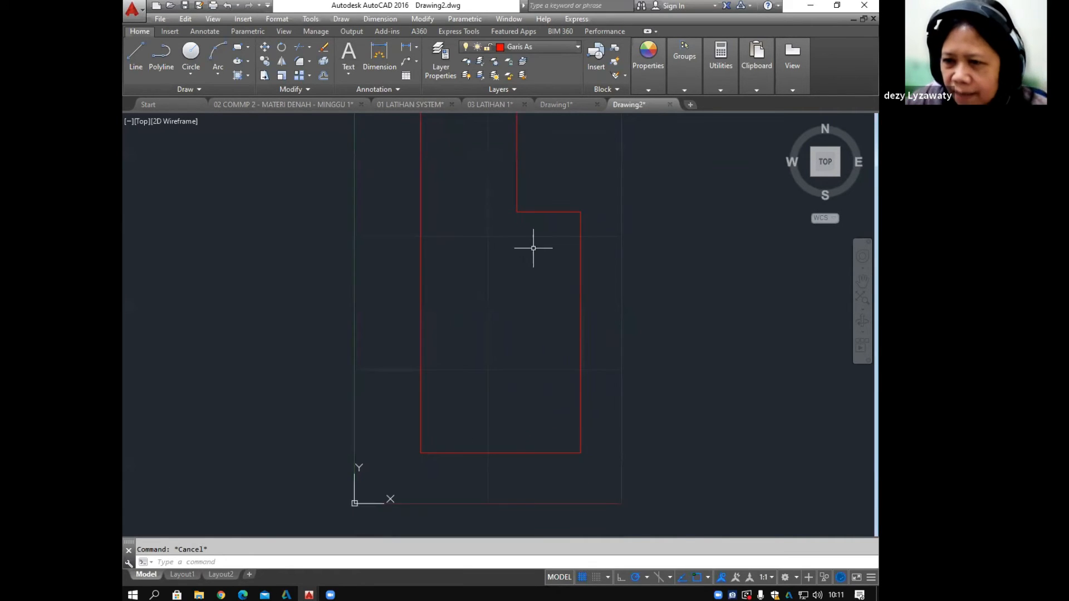
scroll(541, 236, "up", 2)
scroll(535, 228, "down", 2)
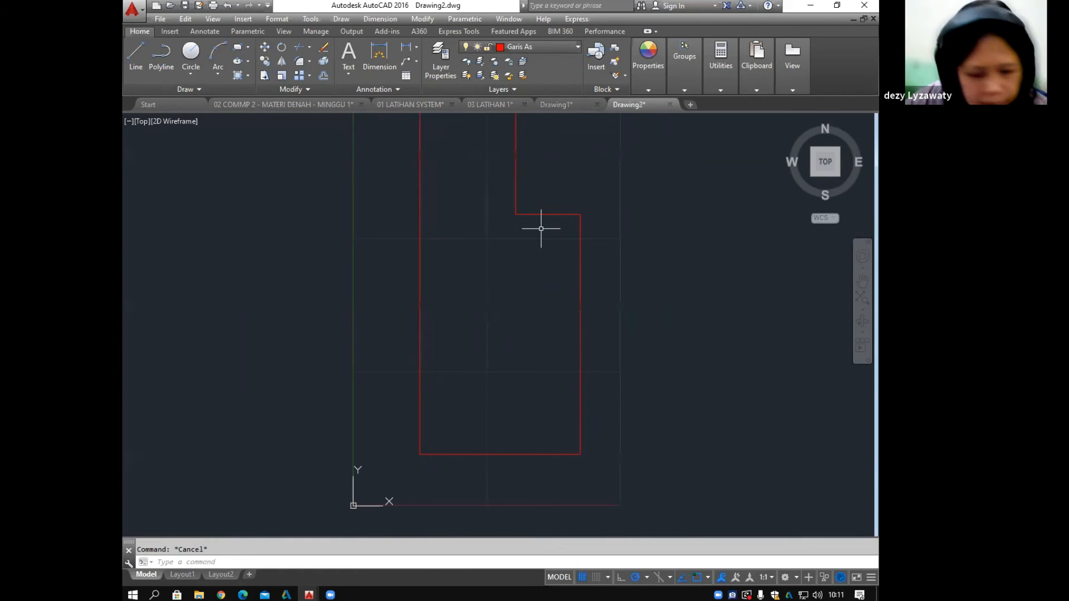
mouse_move(582, 330)
middle_mouse_down()
mouse_move(568, 291)
mouse_move(538, 332)
middle_mouse_up()
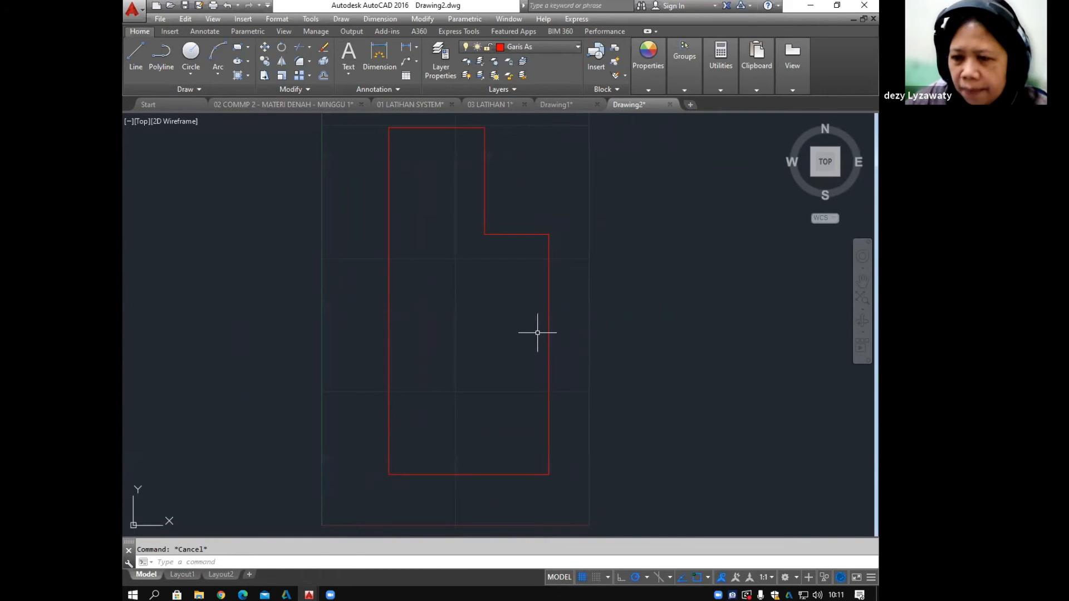
left_click(423, 20)
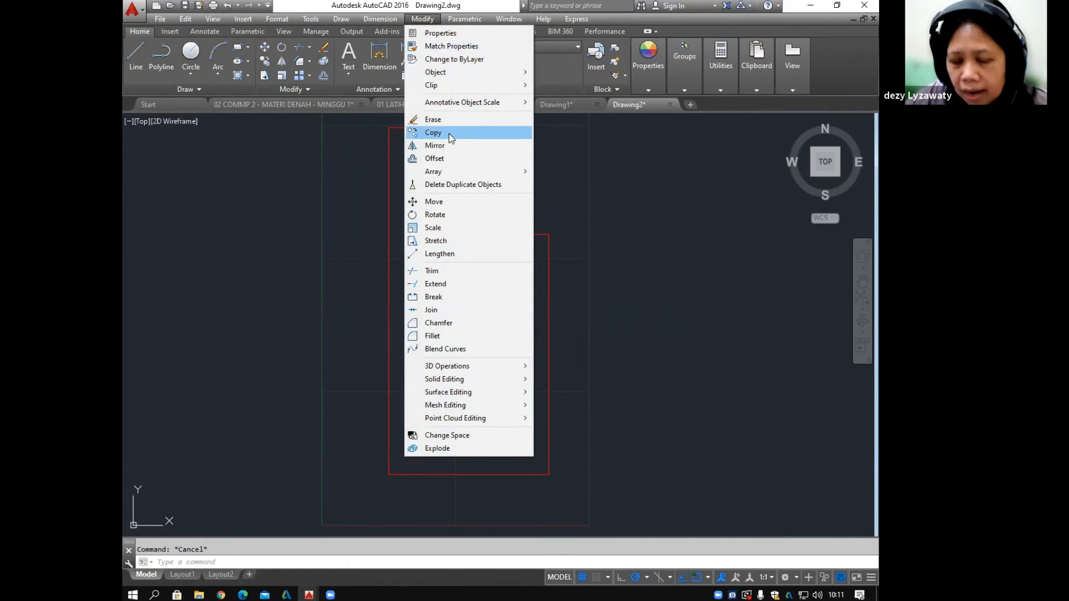
key("Escape")
left_click(453, 328)
key("Escape")
key("Escape")
Step: Copy the outline's bottom horizontal line 1500 straight upward
type("CO")
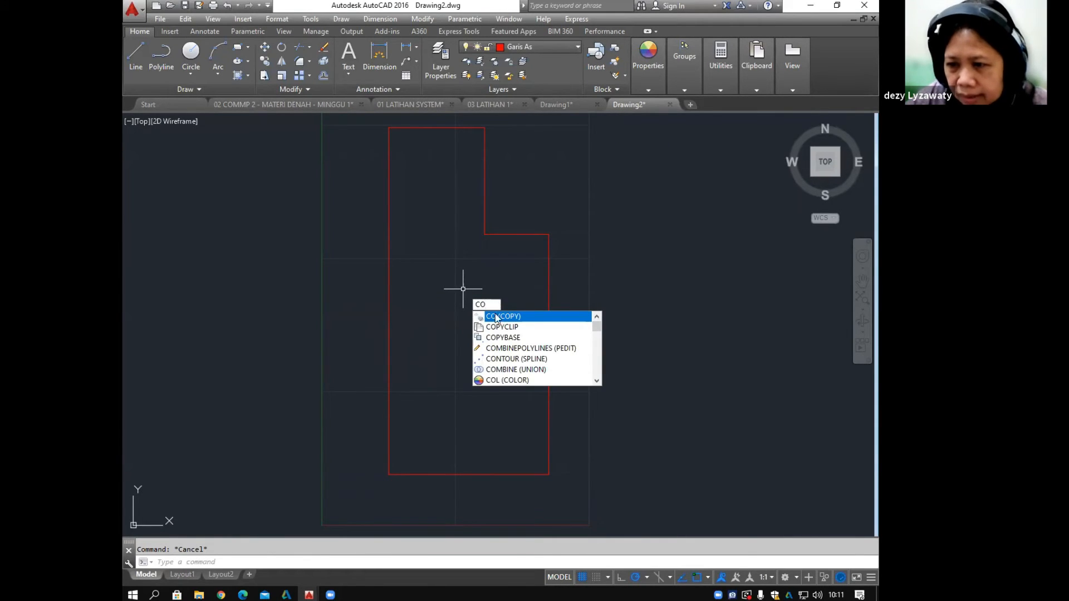
key("Return")
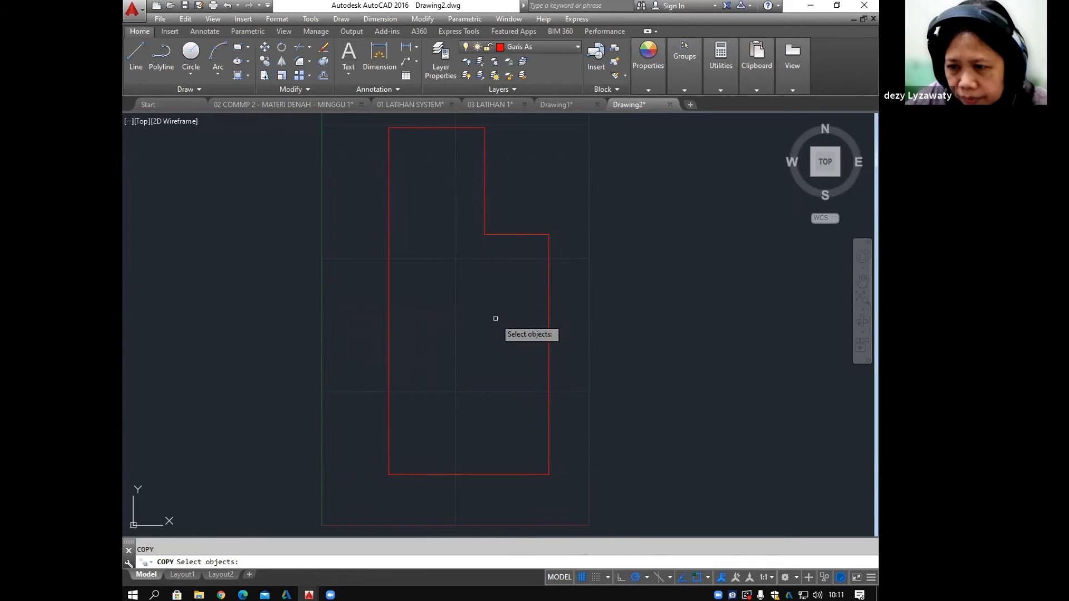
left_click(498, 473)
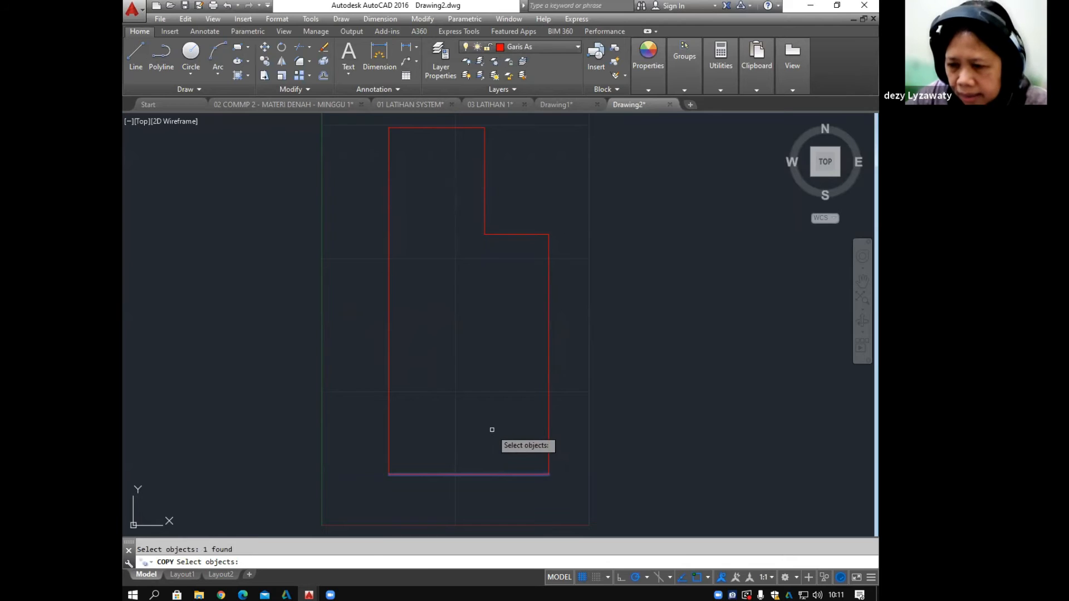
key("Return")
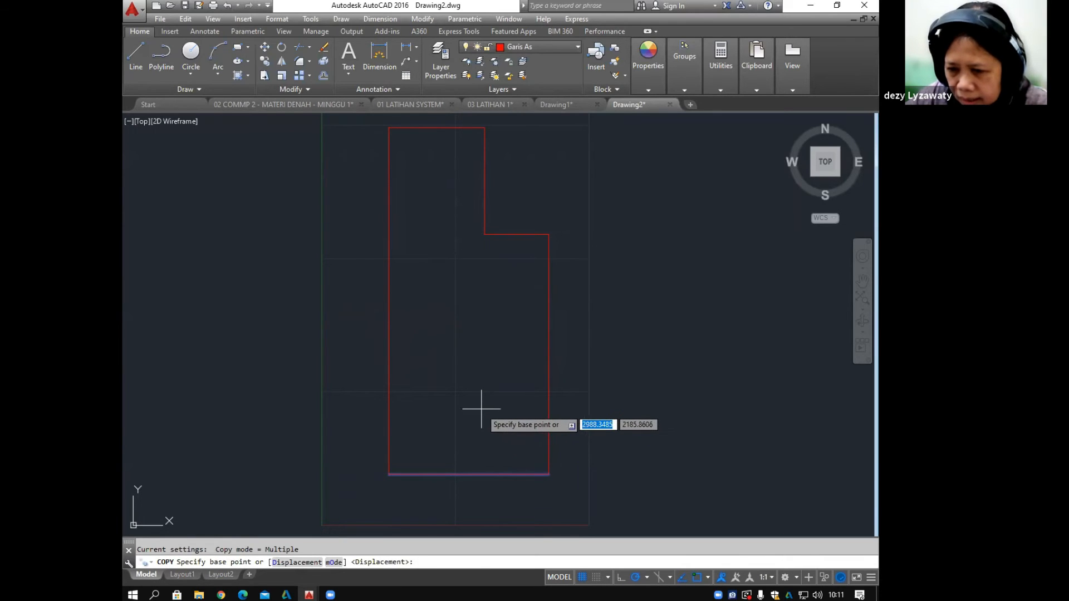
left_click(476, 440)
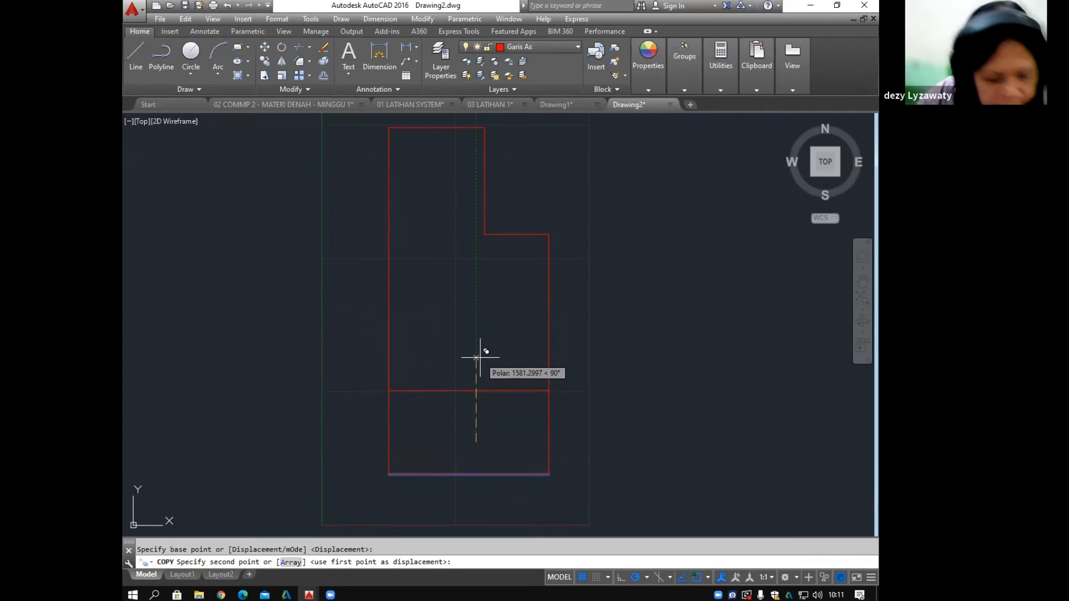
type("1500")
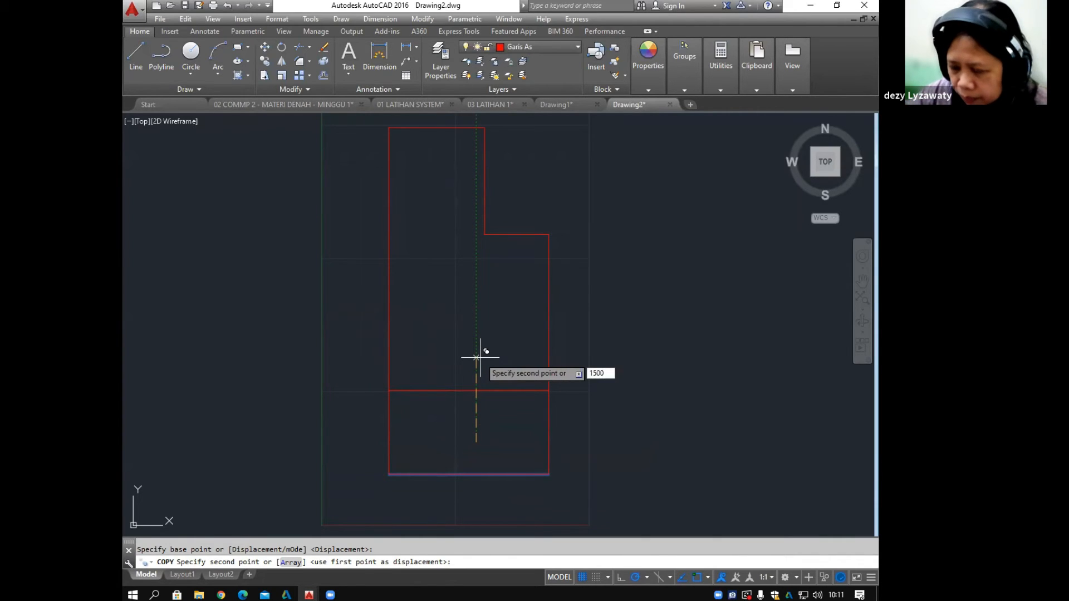
key("Return")
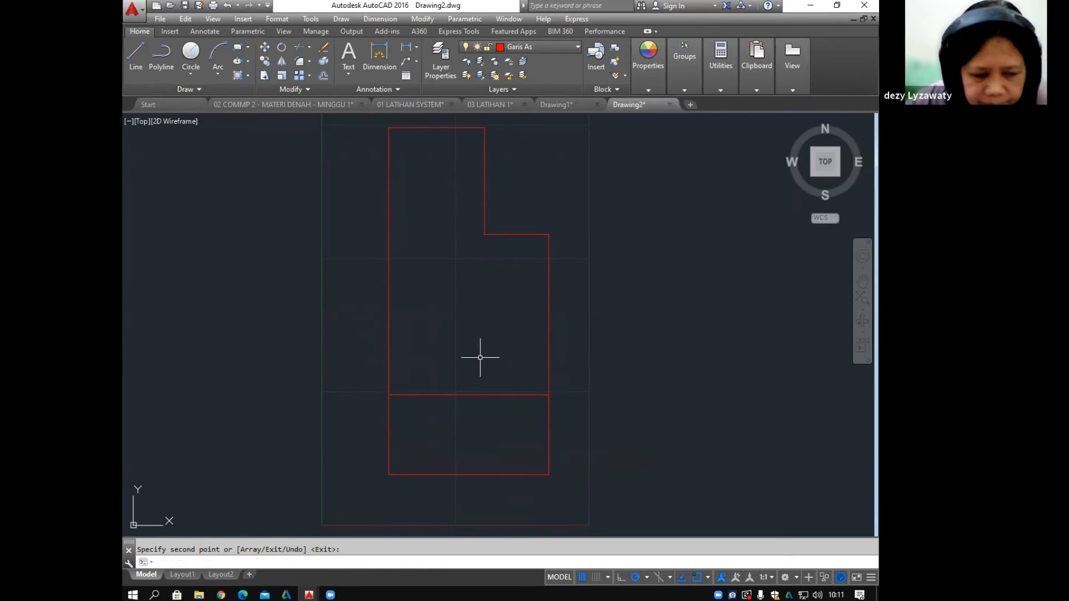
Step: Copy the short horizontal line at the outline's notch 1500 straight downward
left_click(422, 21)
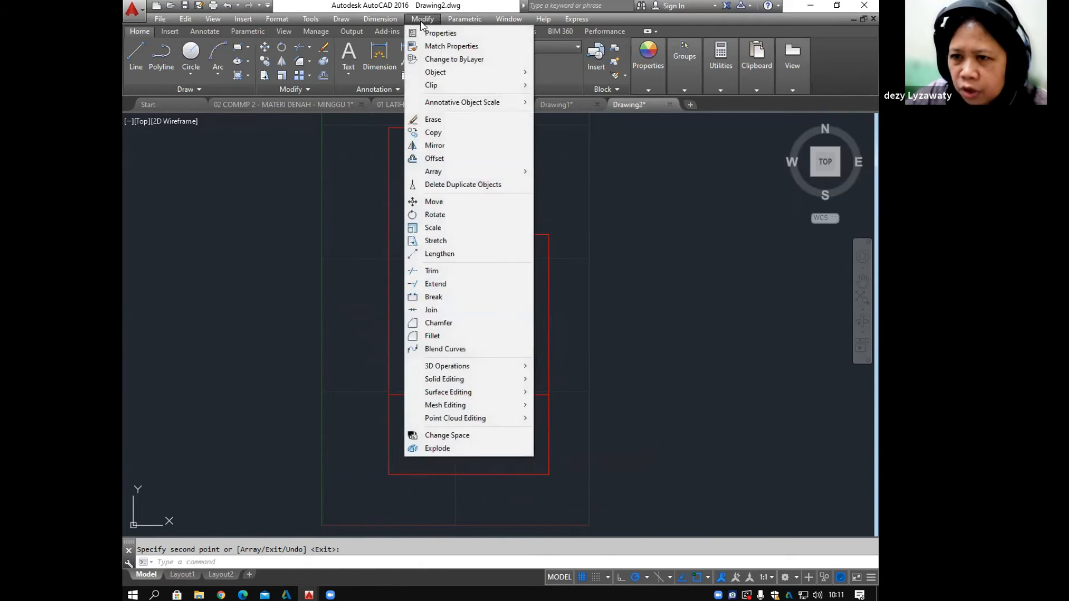
left_click(434, 134)
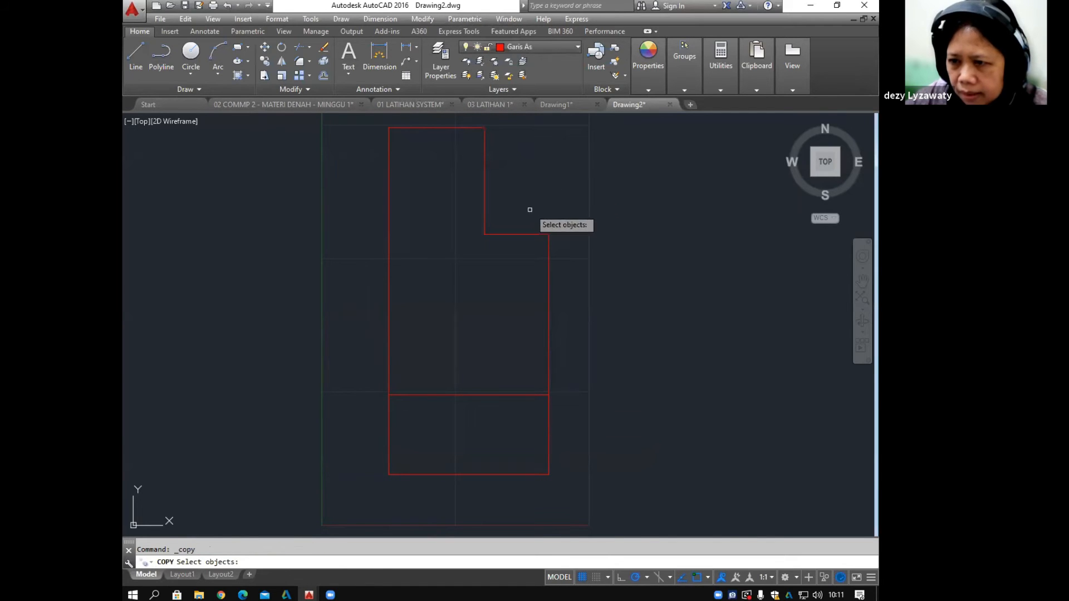
left_click(513, 233)
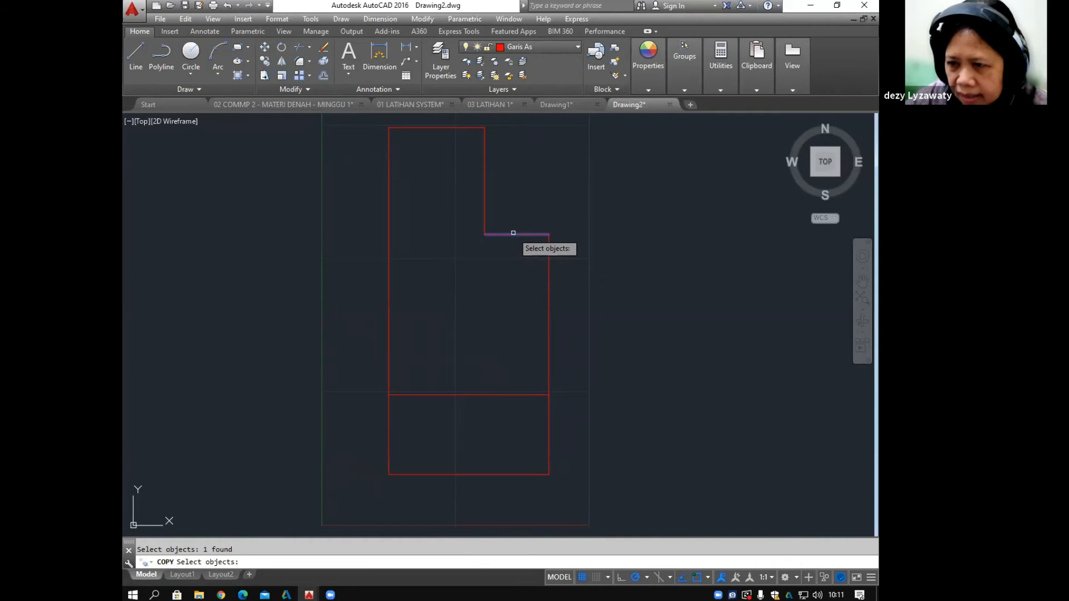
key("Return")
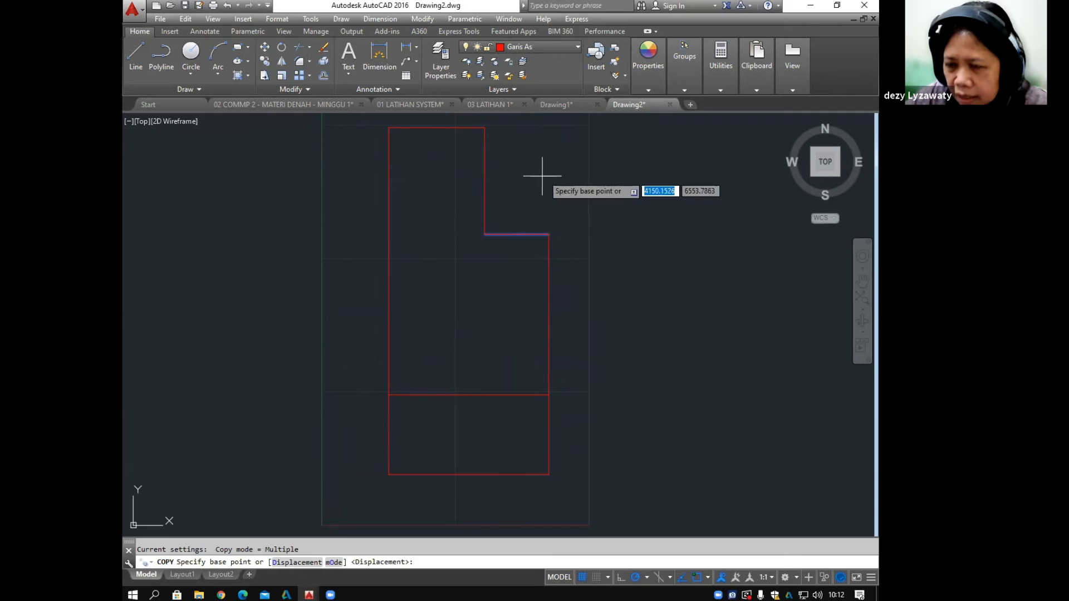
left_click(627, 234)
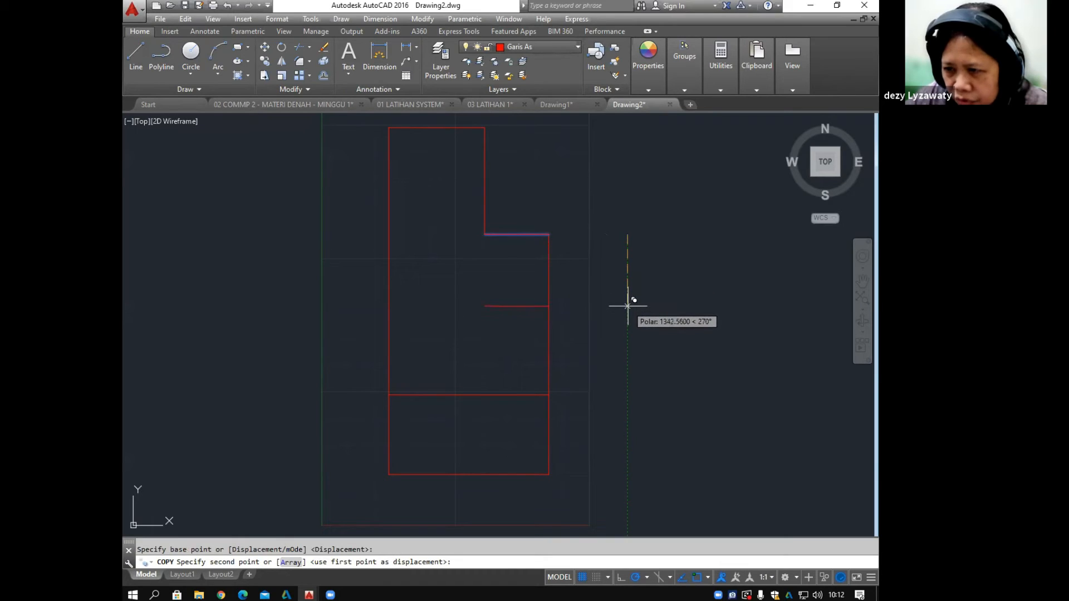
type("1")
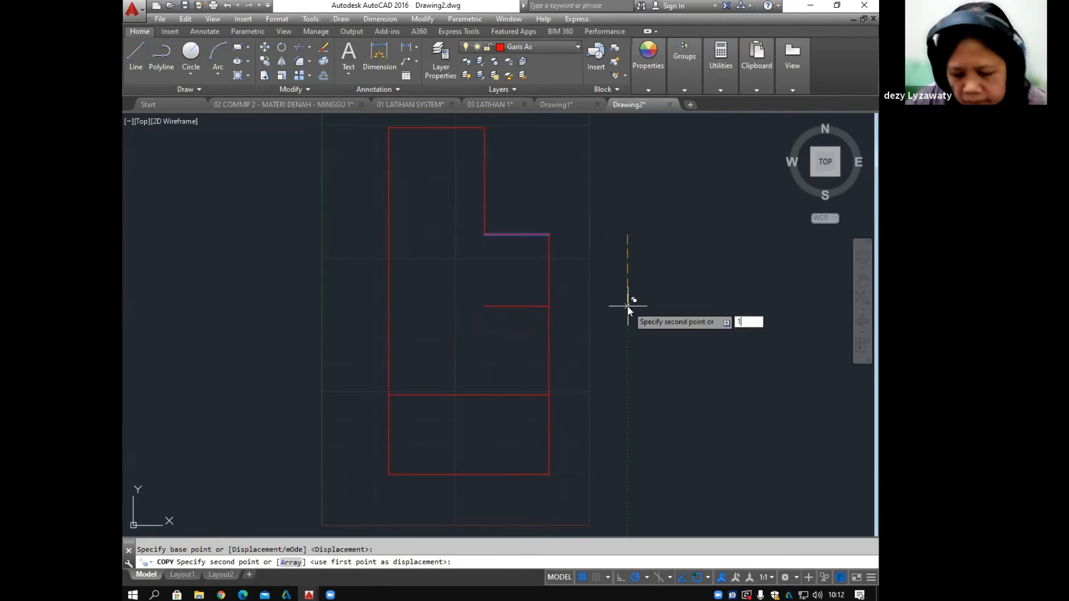
type("500")
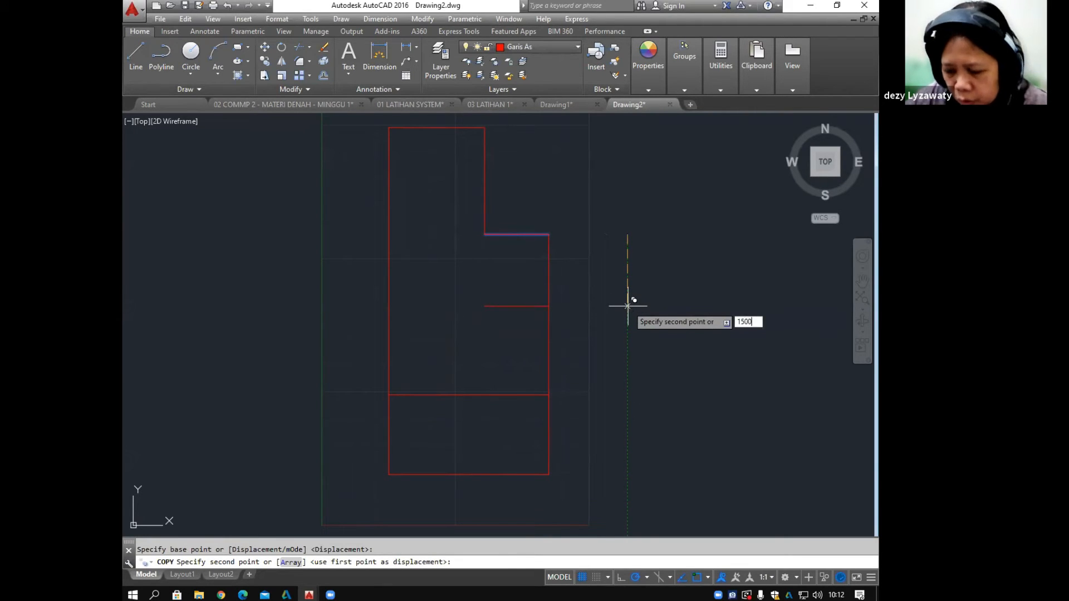
key("Return")
key("Return")
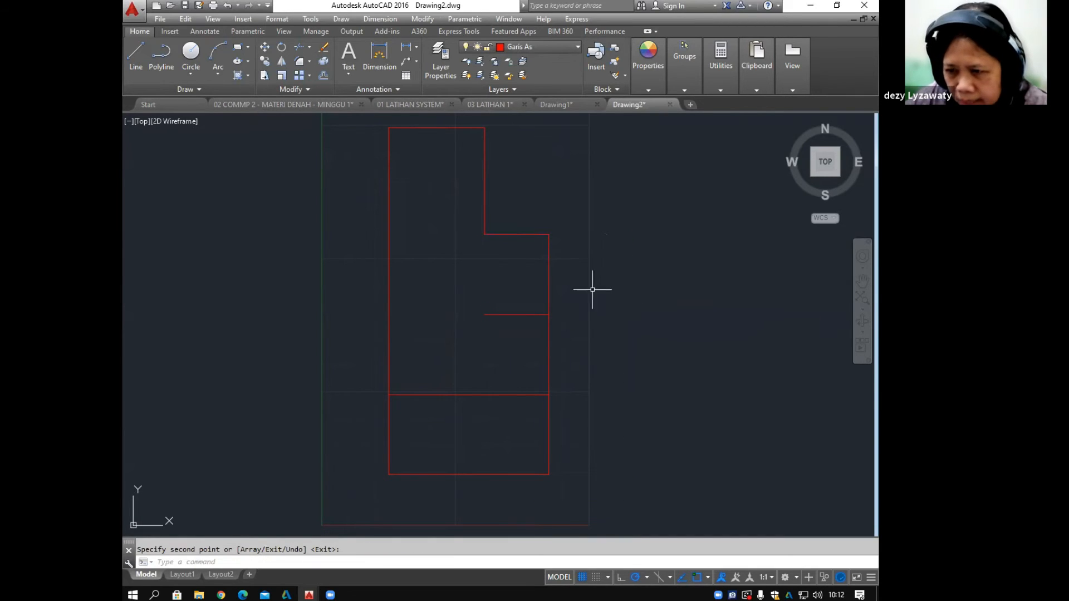
Step: Stretch the lower end of the notch's vertical line down to the left end of the copied short line
left_click(485, 226)
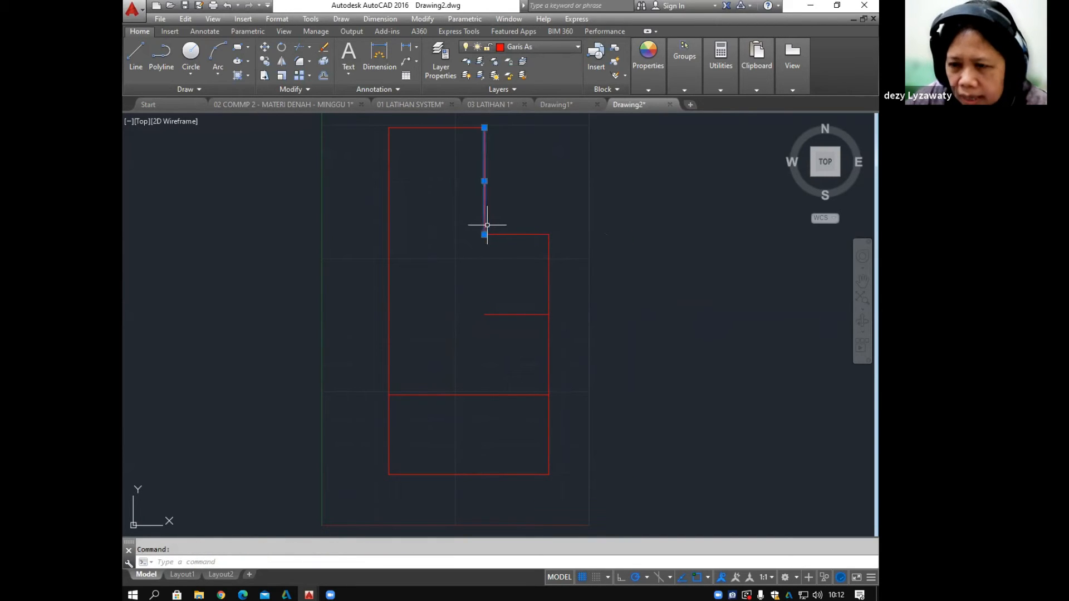
left_click(485, 234)
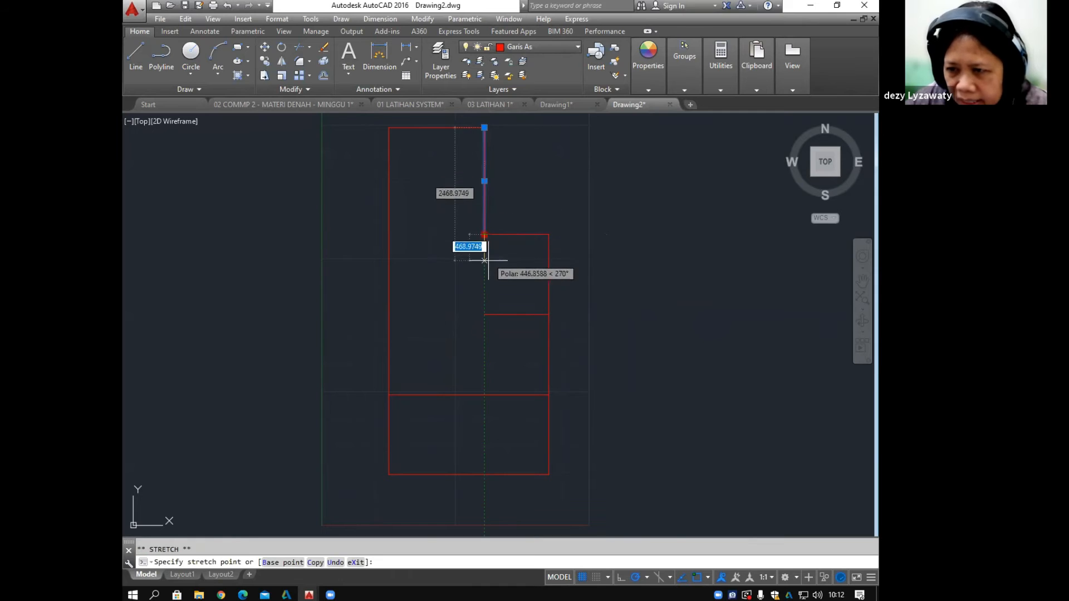
left_click(485, 315)
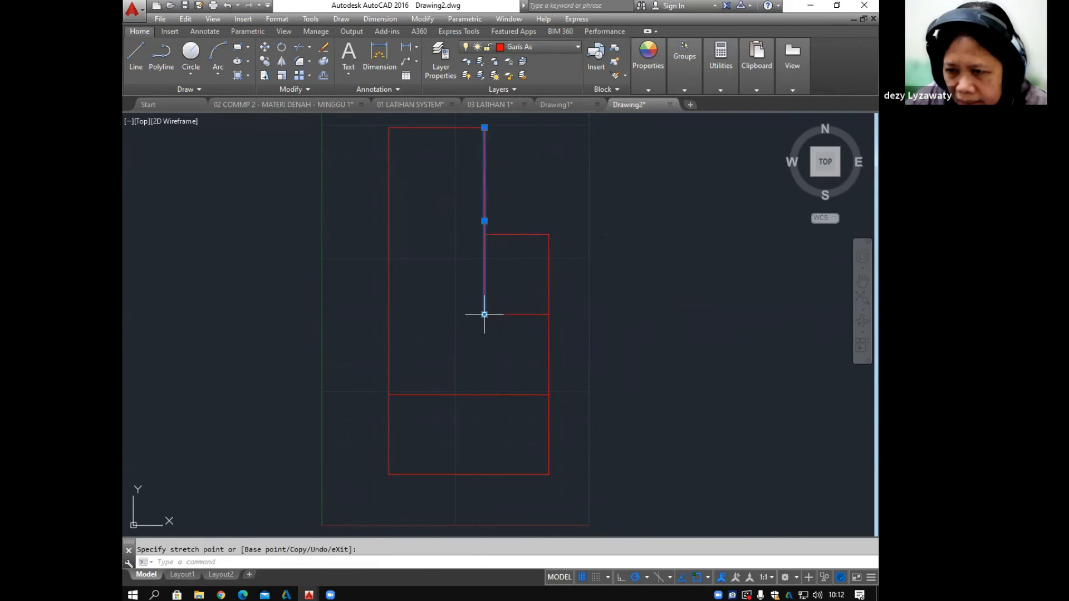
Step: Stretch the left end of the notch's horizontal line to the outline's left side
left_click(510, 234)
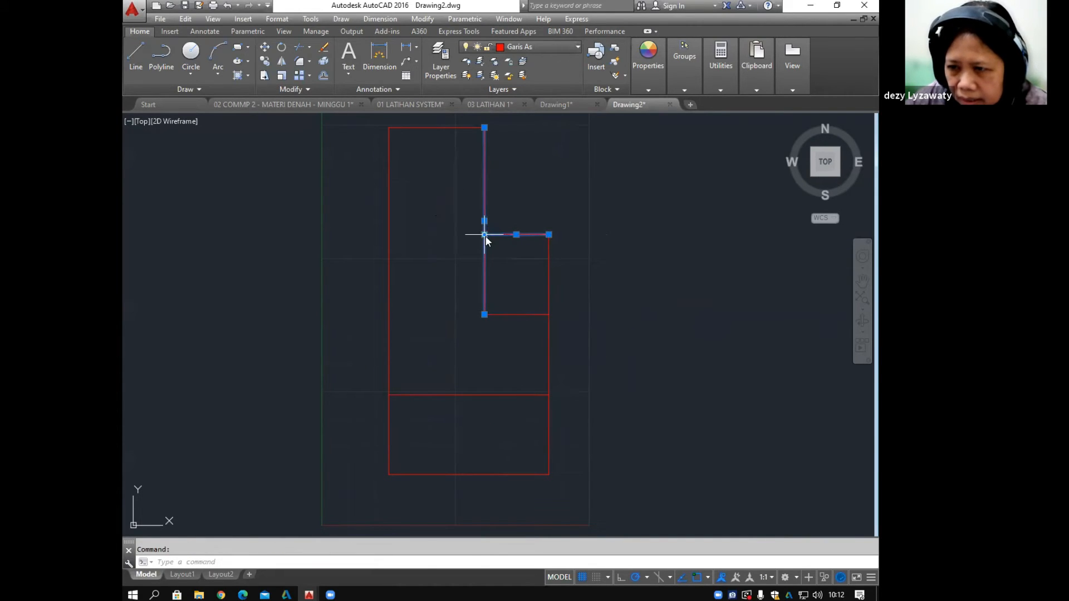
left_click(484, 235)
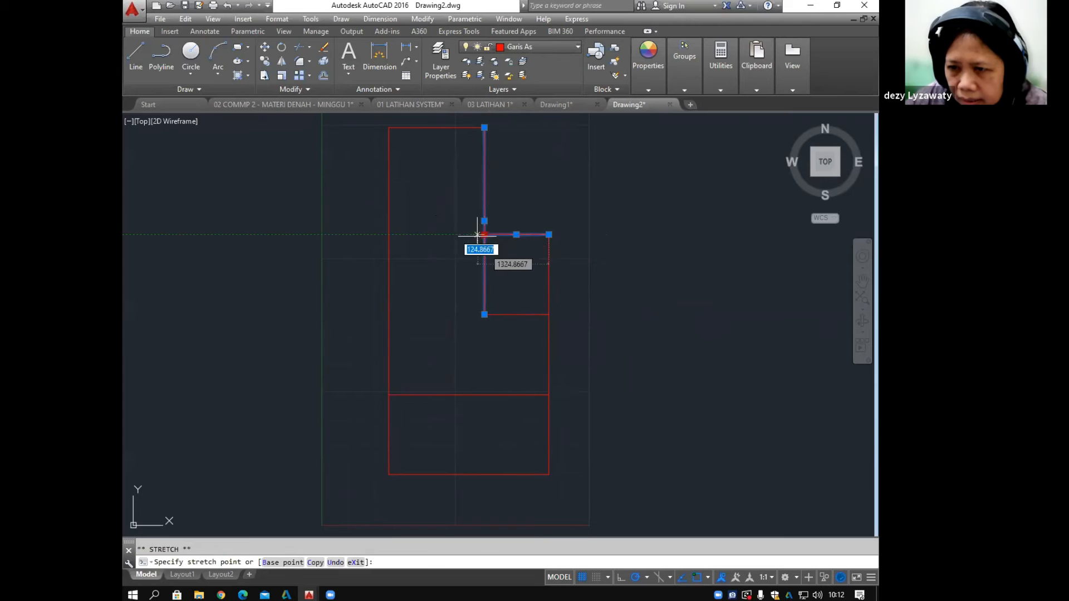
left_click(389, 234)
key("Escape")
scroll(507, 269, "down", 2)
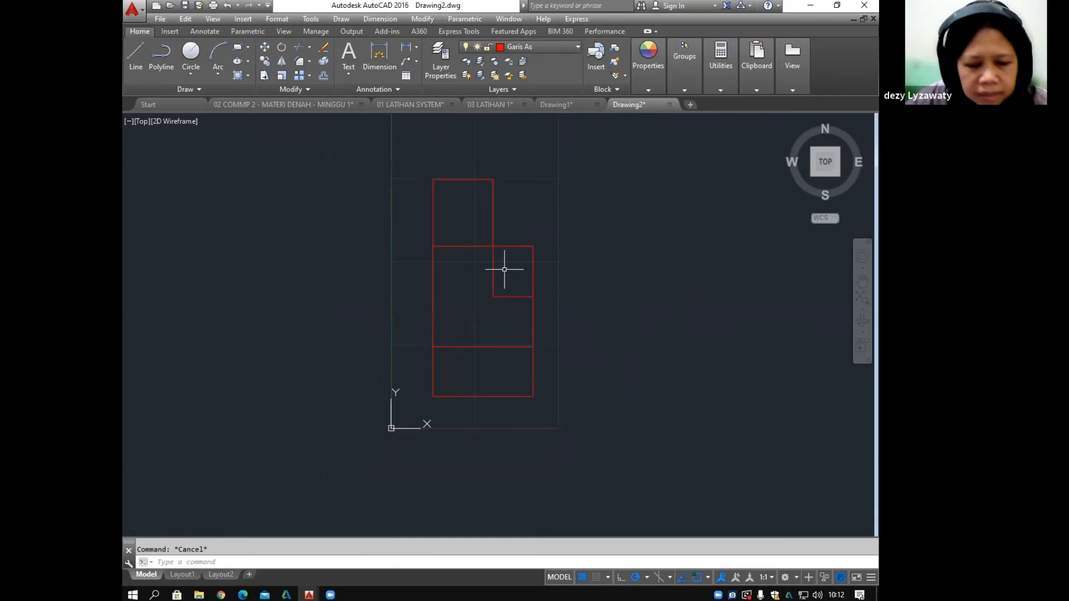
mouse_move(466, 286)
middle_mouse_down()
mouse_move(458, 253)
mouse_move(453, 291)
mouse_move(467, 296)
middle_mouse_up()
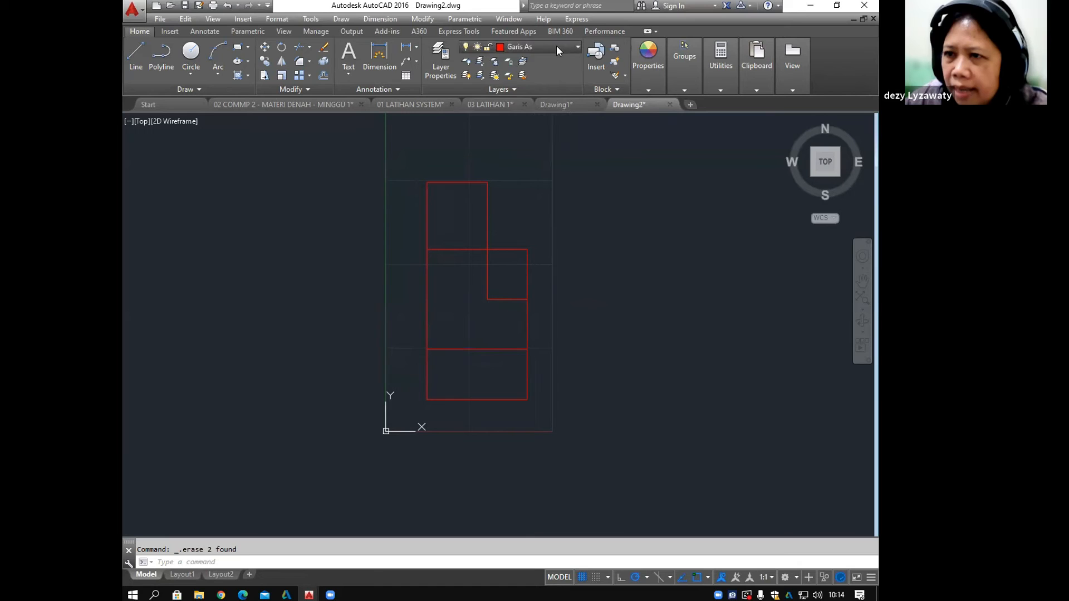
Step: Make Dinding the current layer and set up a multiline with scale 150 and Zero justification
left_click(556, 45)
left_click(524, 76)
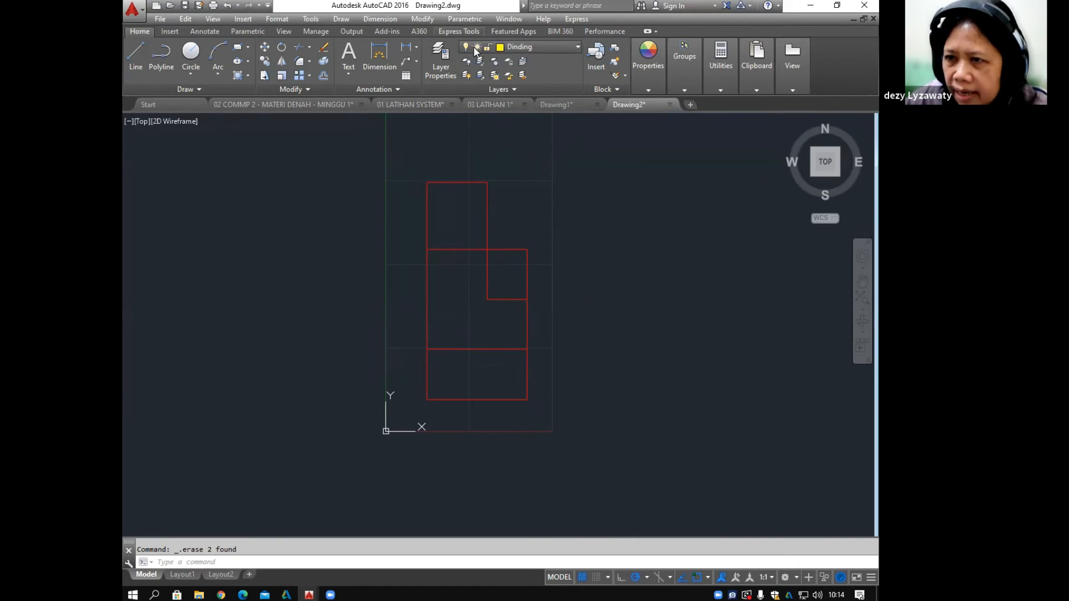
left_click(342, 20)
left_click(359, 89)
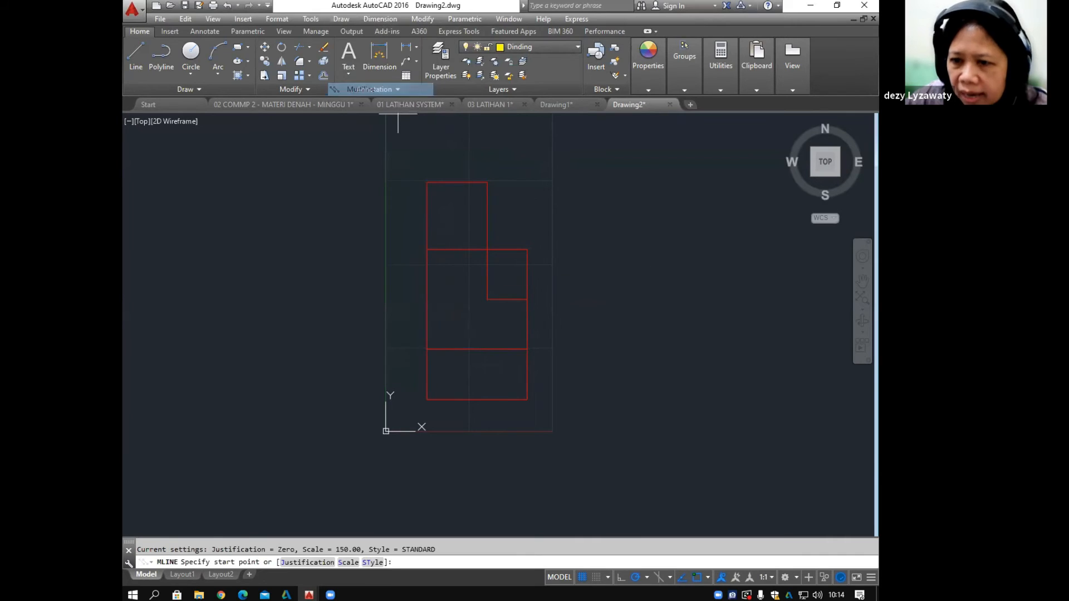
type("s")
key("Return")
type("150")
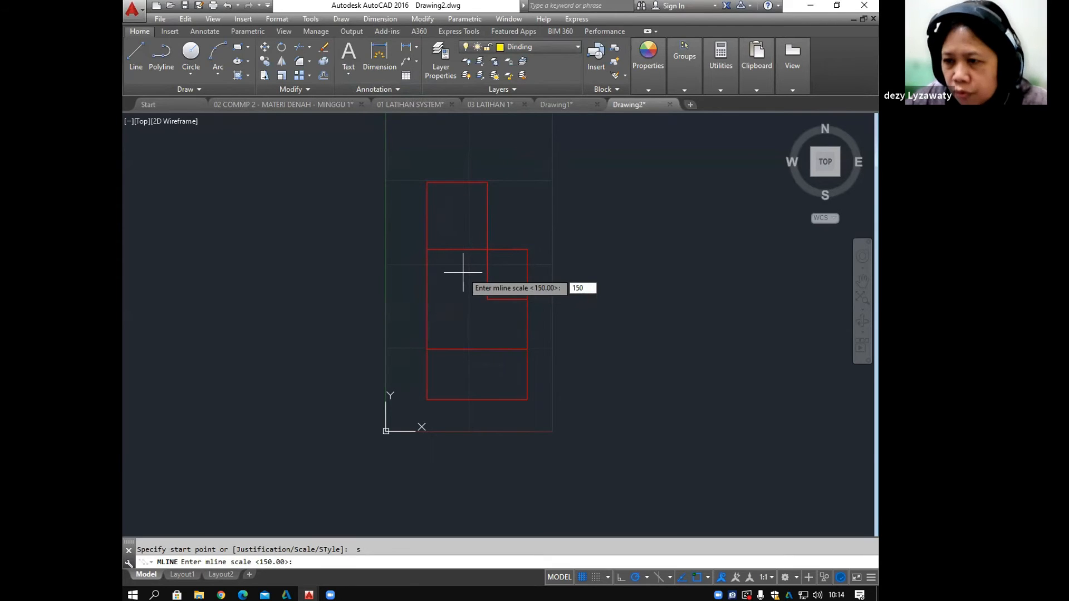
key("Return")
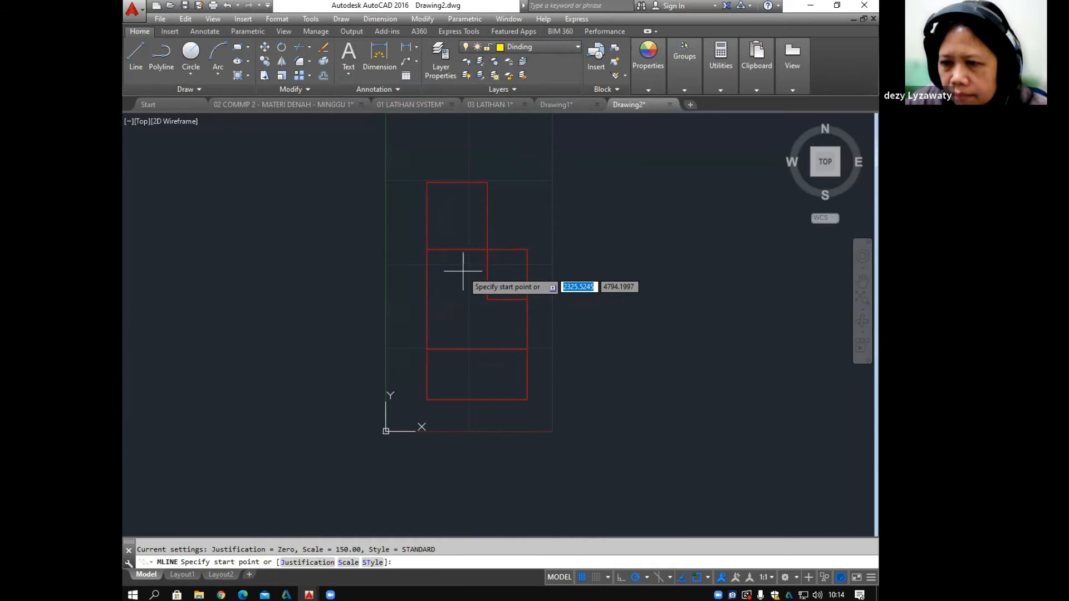
type("j")
key("Return")
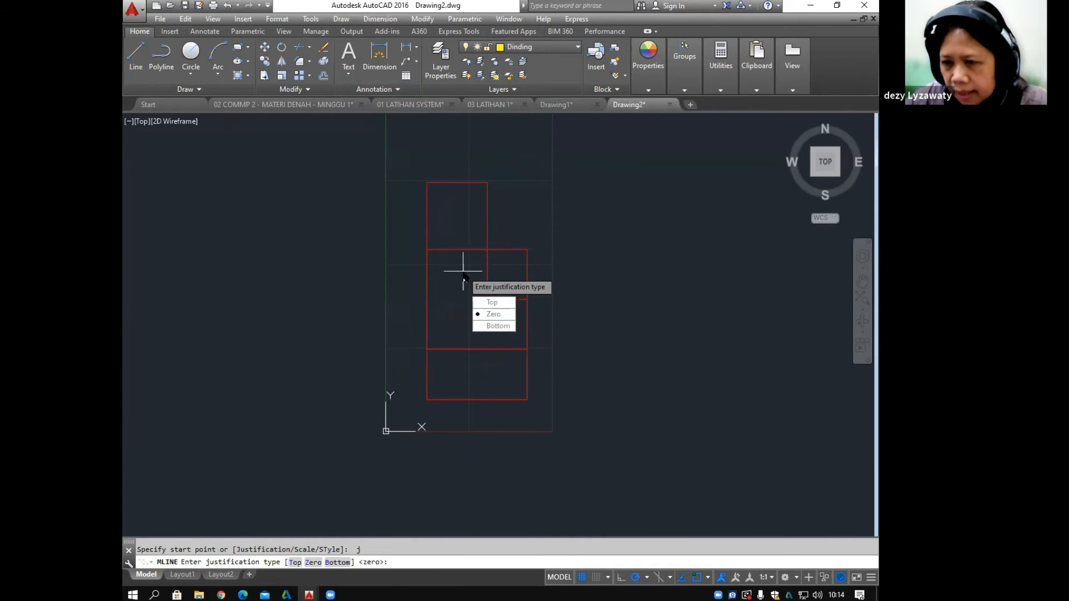
left_click(504, 316)
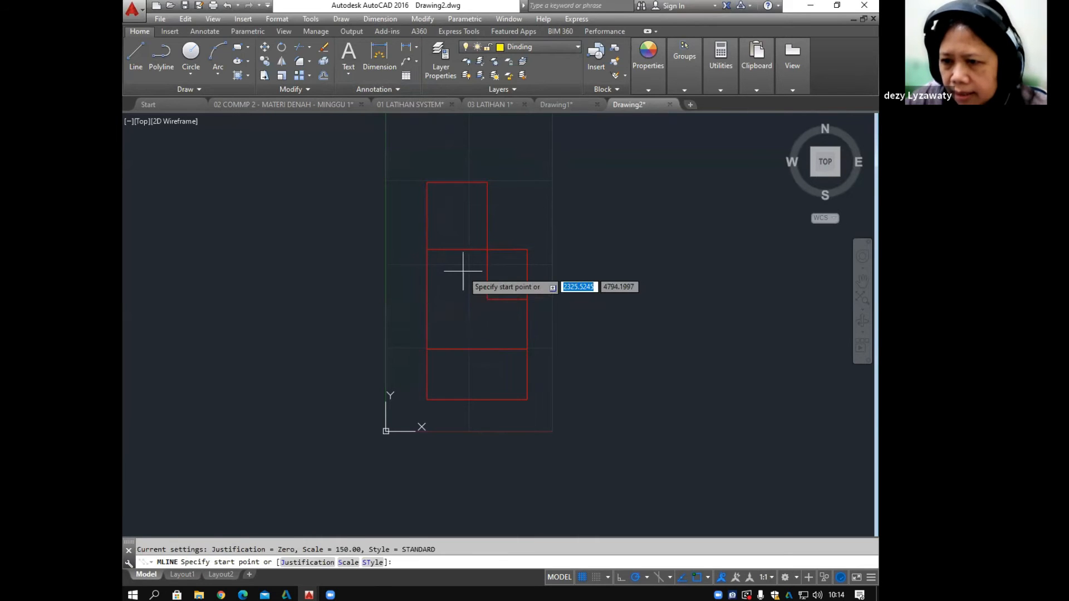
Step: Draw the wall multiline from the right end of the lower interior axis, around the left and top sides, down to and along the short interior line
left_click(527, 349)
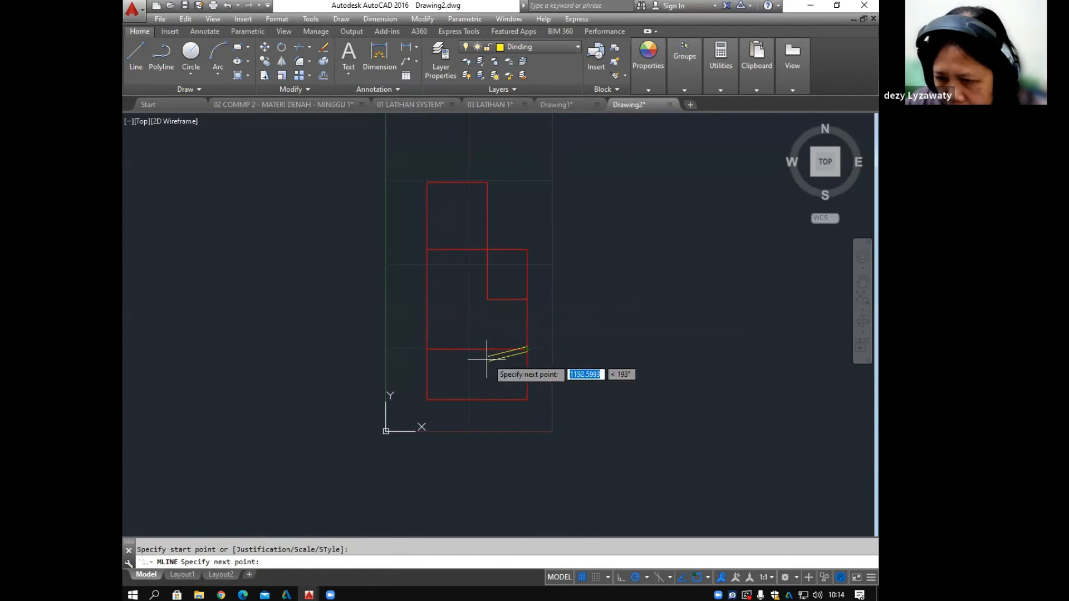
left_click(426, 350)
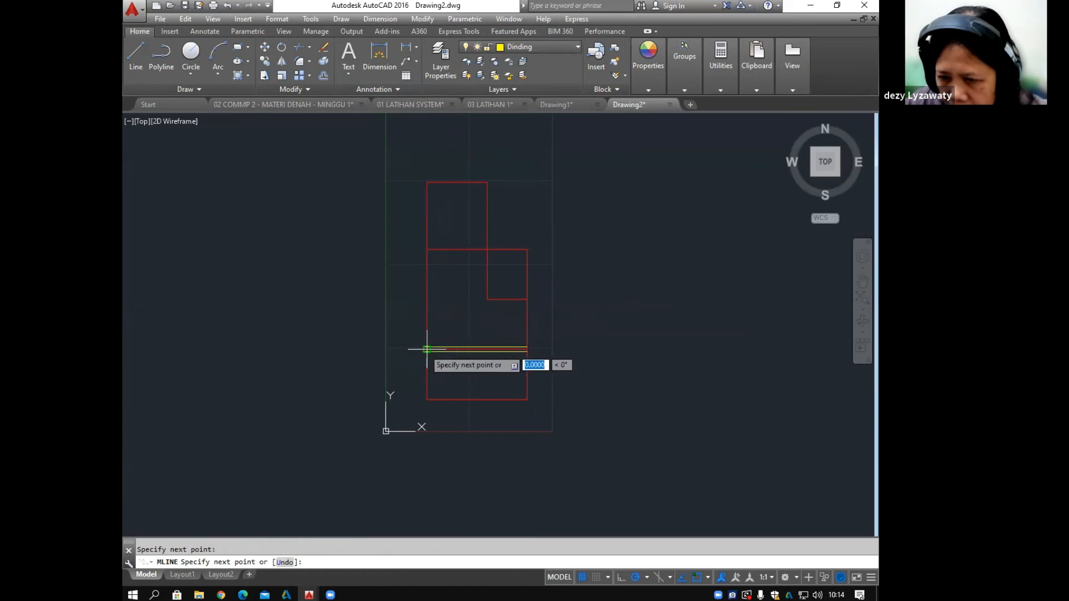
left_click(427, 183)
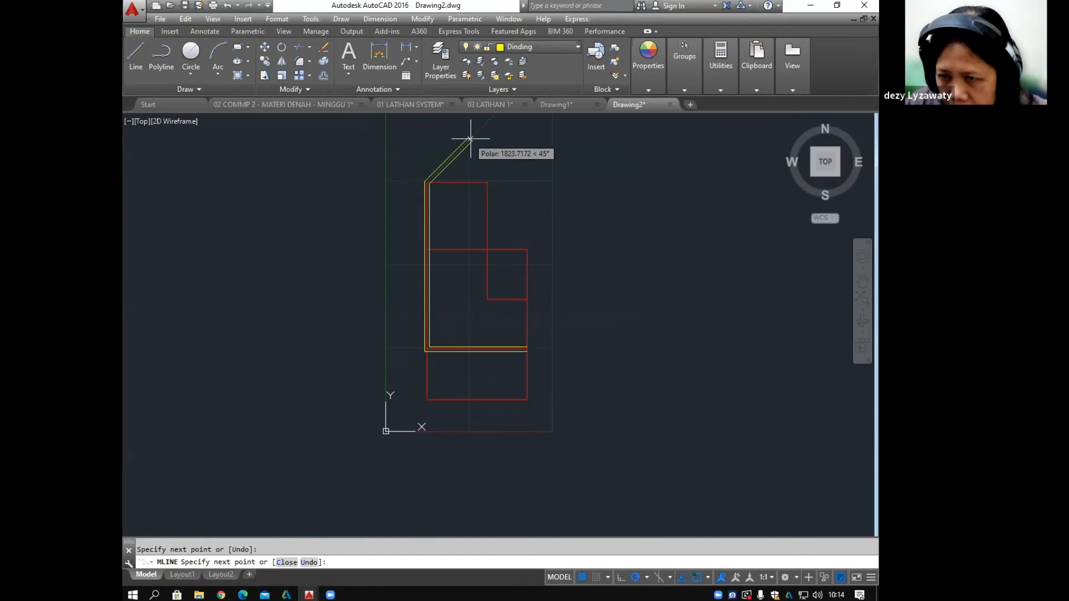
left_click(489, 181)
left_click(488, 300)
left_click(527, 300)
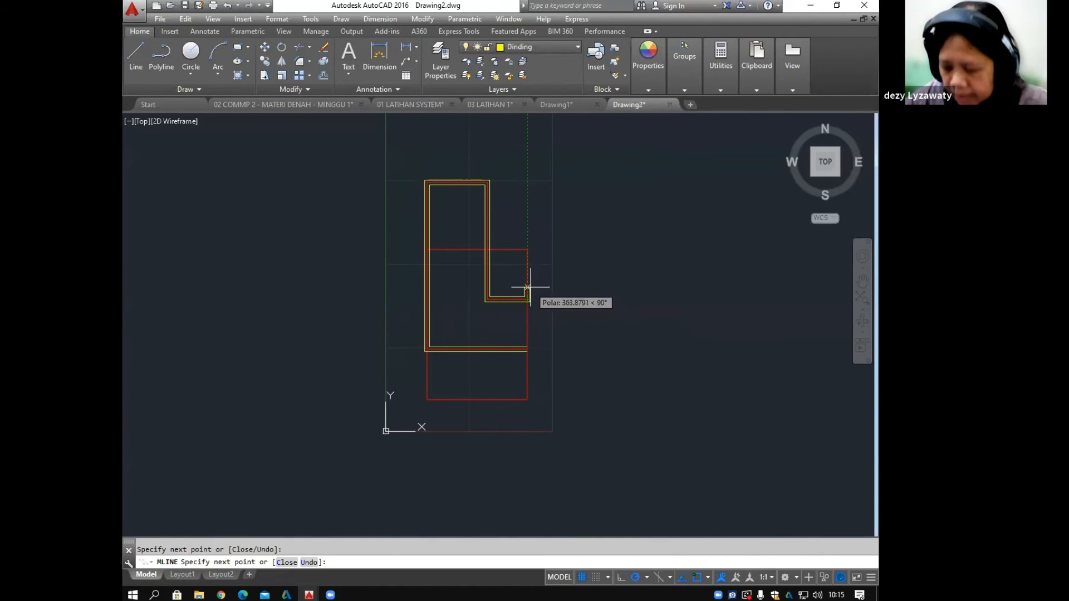
key("Return")
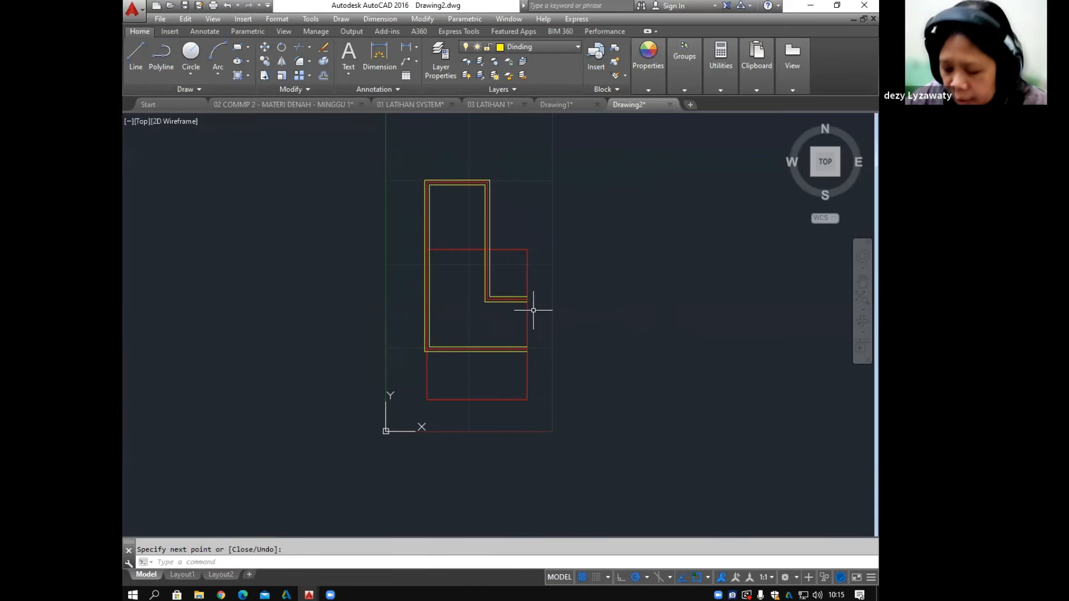
Step: Draw a second wall multiline from the lower interior axis's right end up the right side and along the upper interior axis to the left side
key("Return")
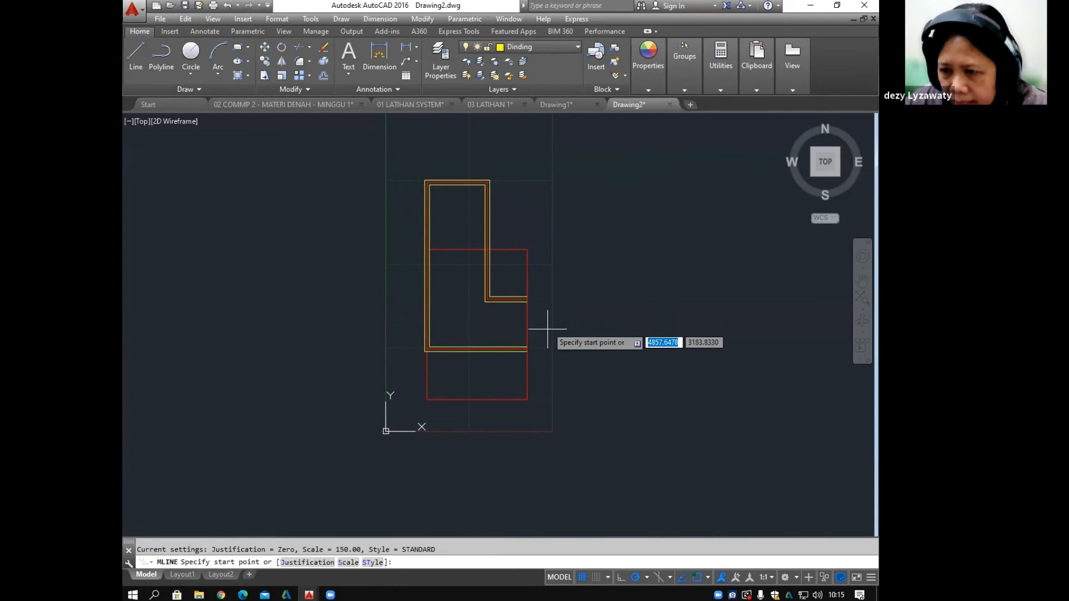
left_click(527, 350)
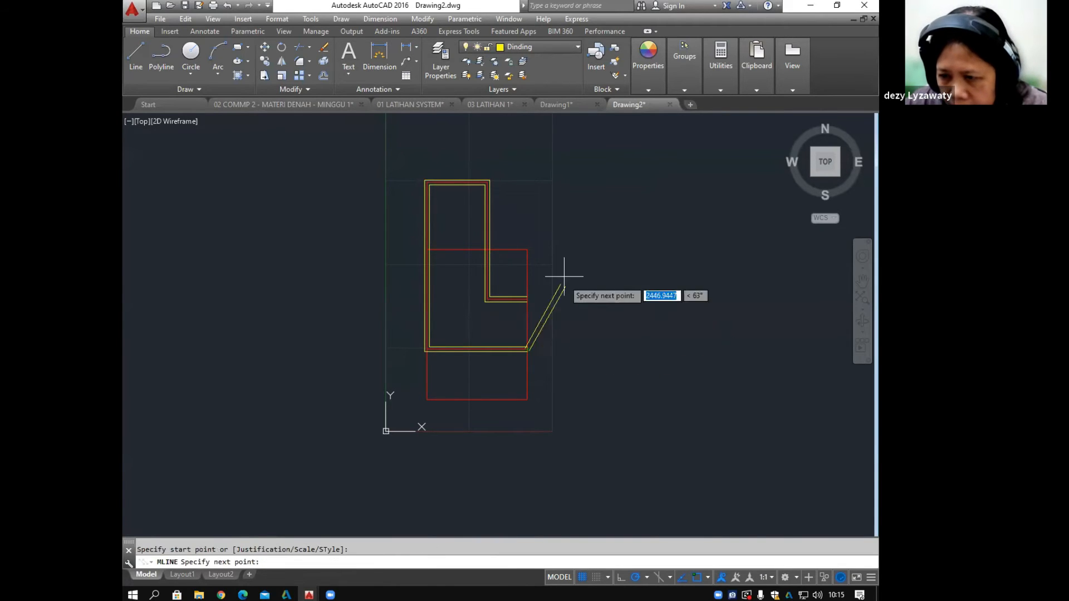
left_click(528, 249)
left_click(428, 249)
Step: Join the right vertical wall and the lower horizontal wall with a Corner Joint at their lower-right corner
mouse_move(437, 241)
middle_mouse_down()
mouse_move(499, 289)
mouse_move(494, 332)
middle_mouse_up()
scroll(498, 288, "up", 2)
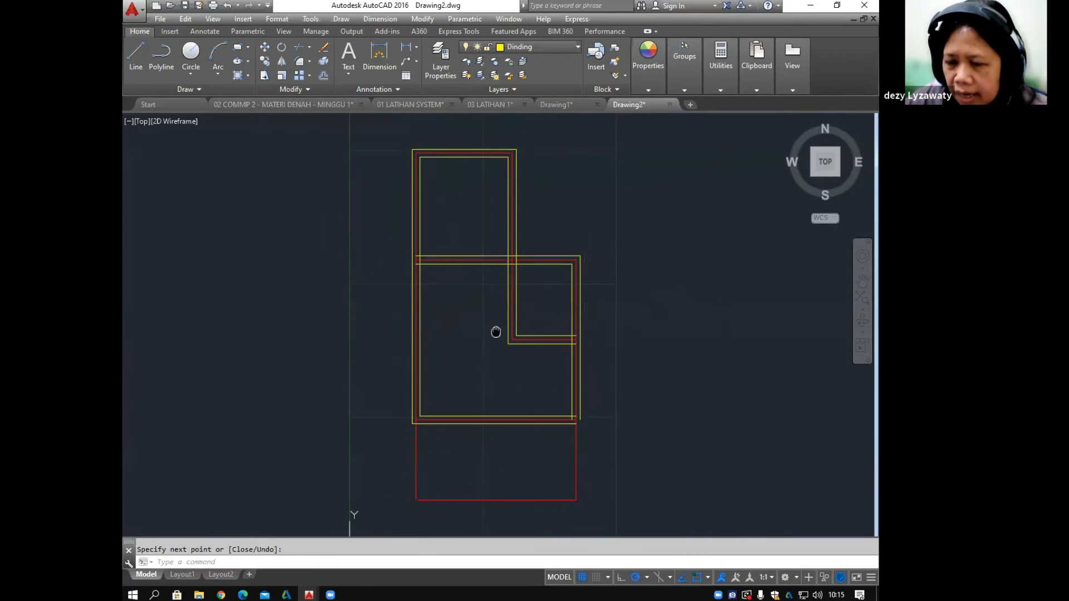
scroll(557, 295, "up", 8)
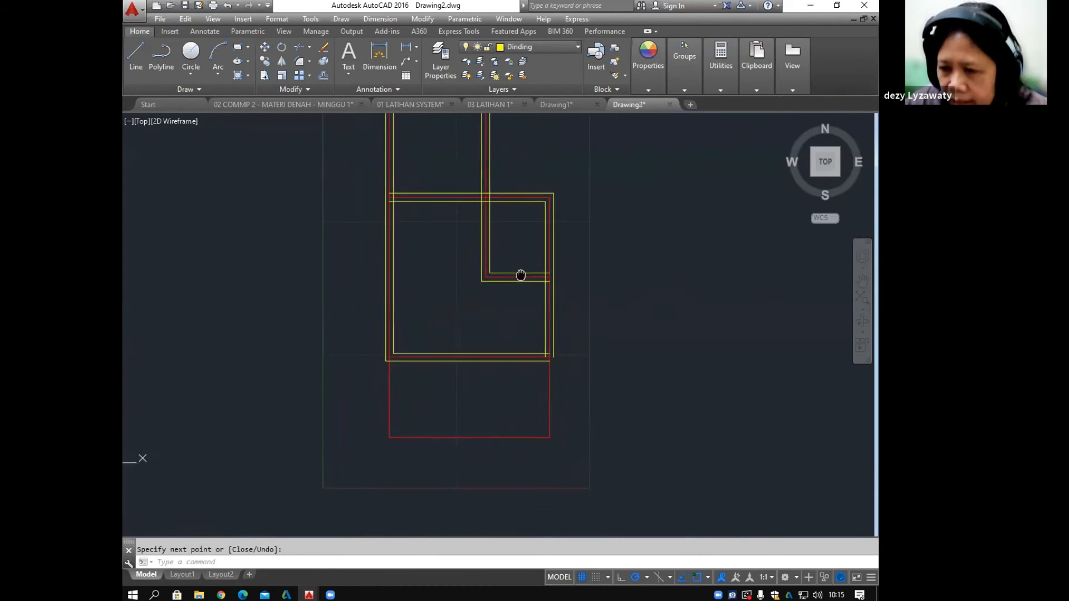
scroll(599, 334, "down", 6)
middle_click_drag(599, 334, 534, 363)
middle_click_drag(617, 426, 601, 405)
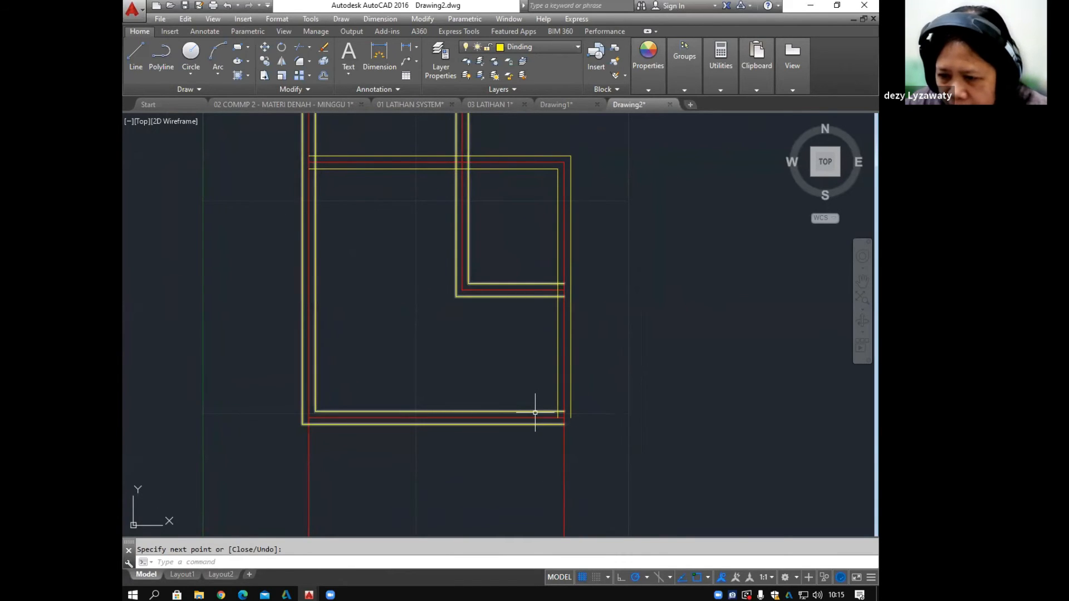
key("Return")
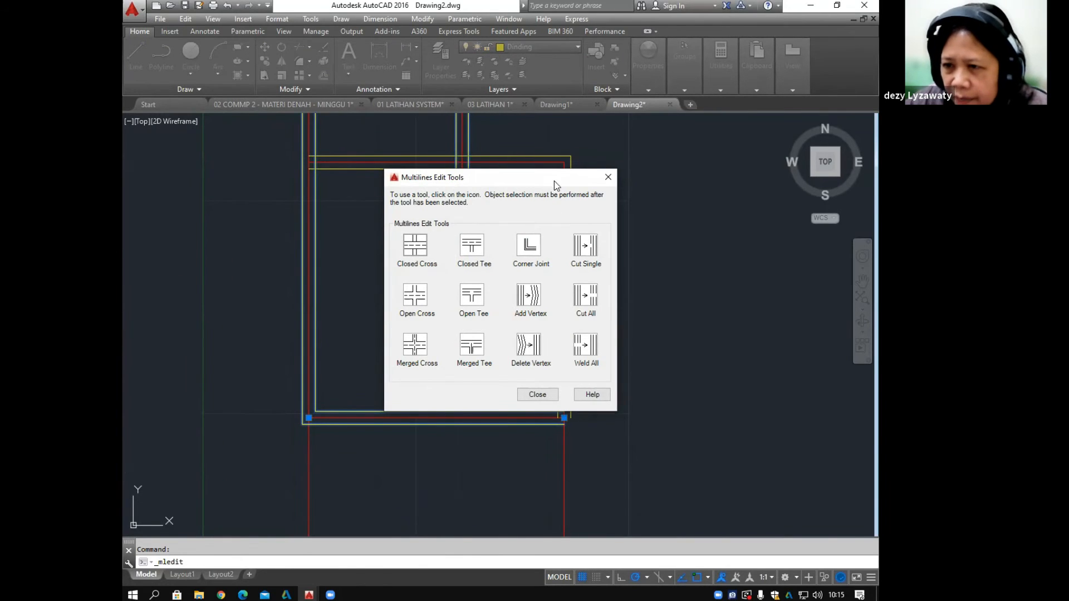
left_click_drag(547, 182, 515, 158)
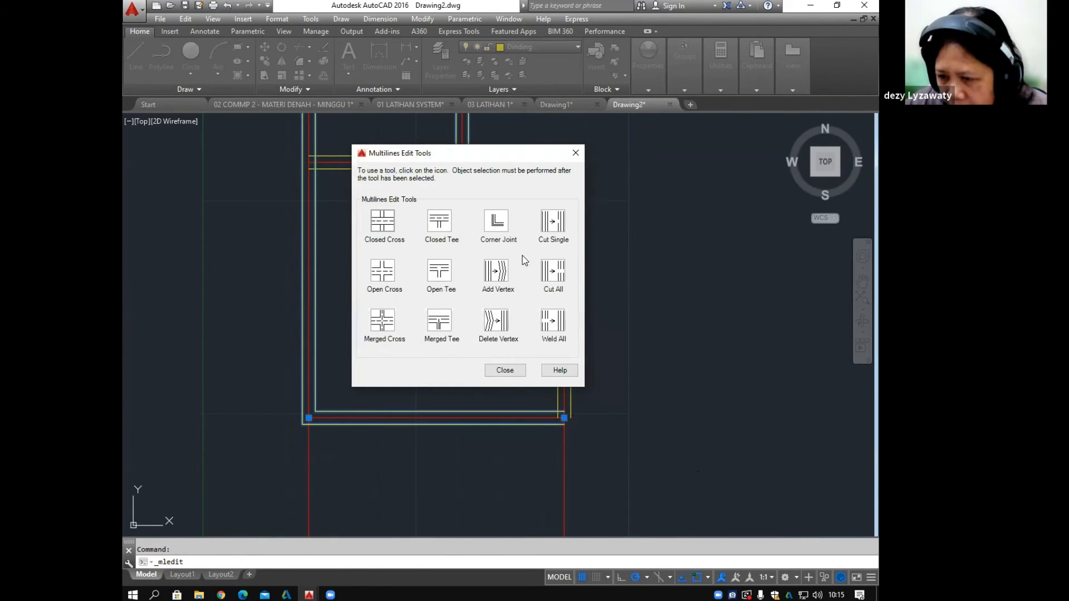
left_click(499, 221)
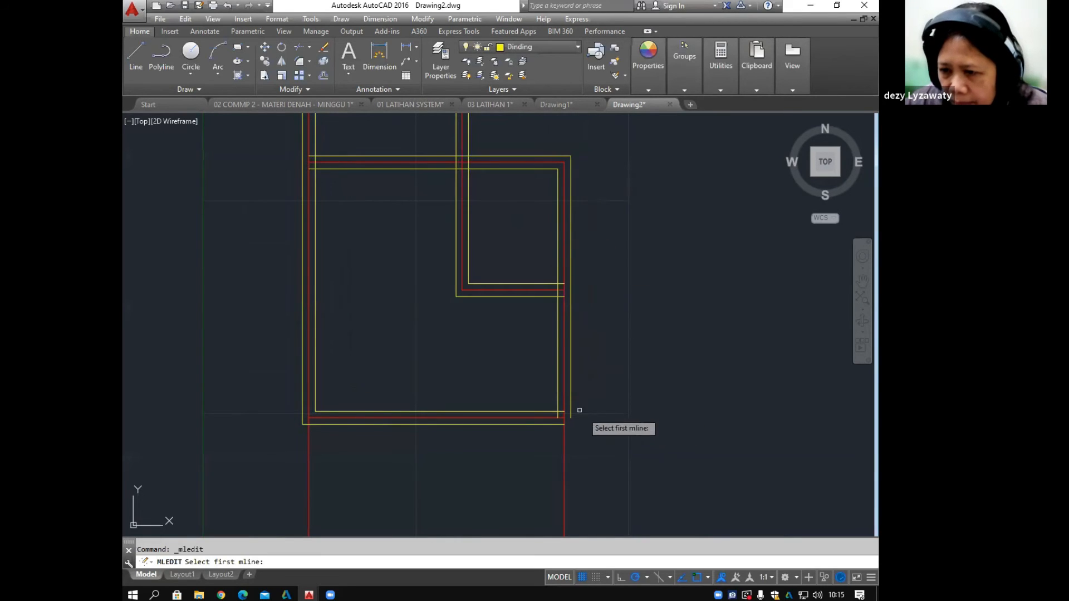
left_click(572, 394)
left_click(537, 425)
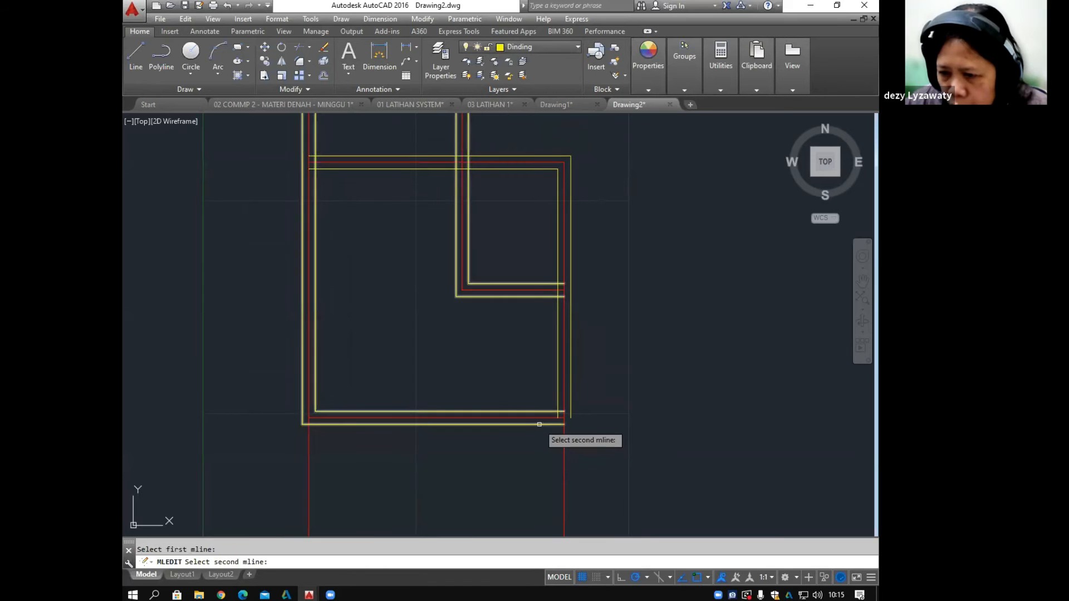
Step: Join the lower interior wall to the right exterior wall with an Open Tee
middle_click_drag(478, 366, 479, 387)
key("Return")
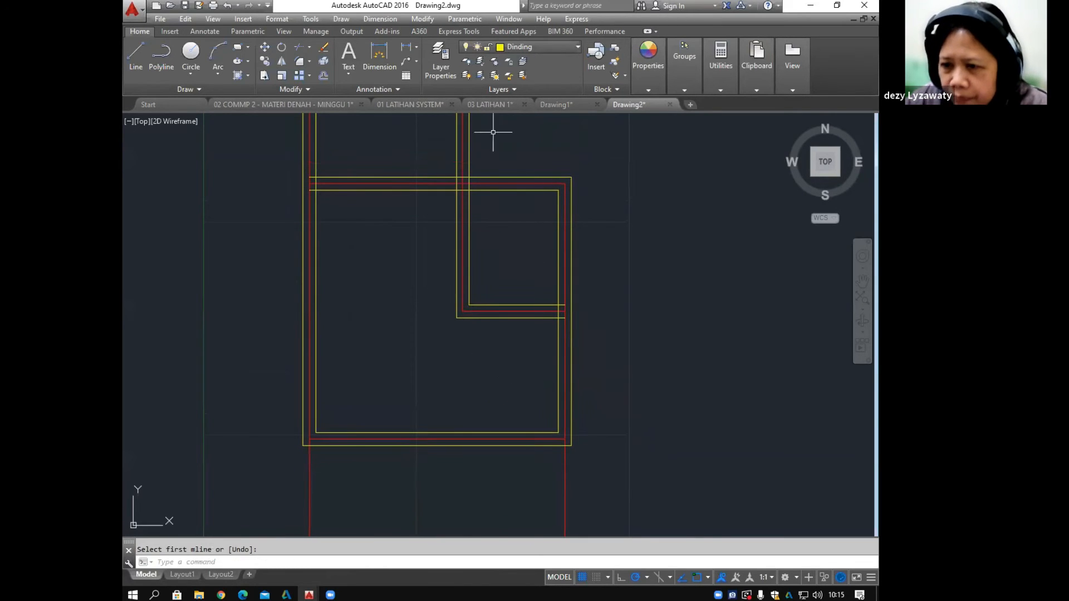
double_click(516, 305)
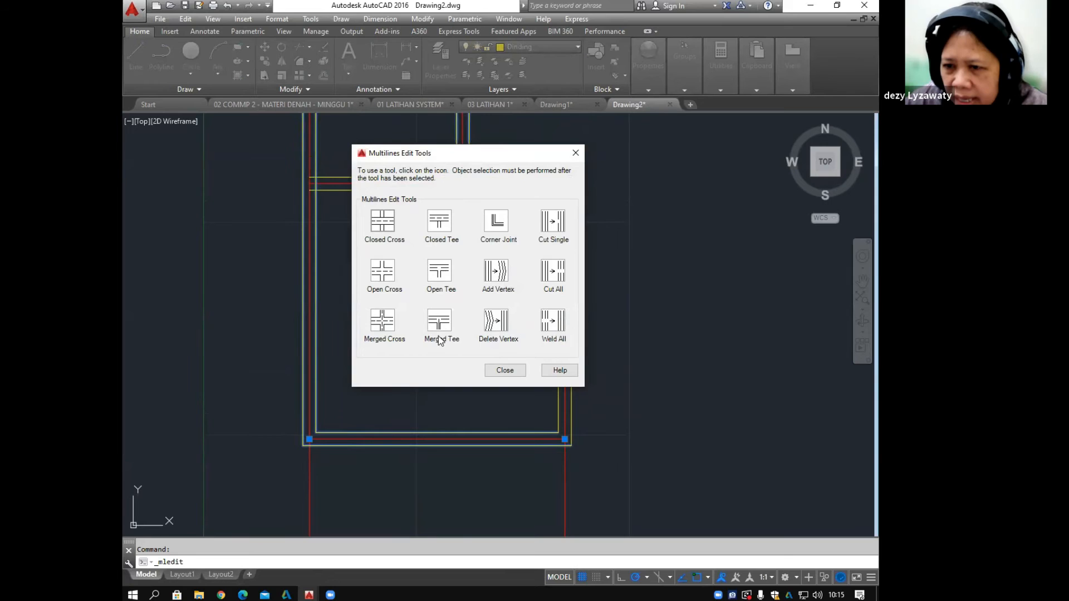
left_click(444, 273)
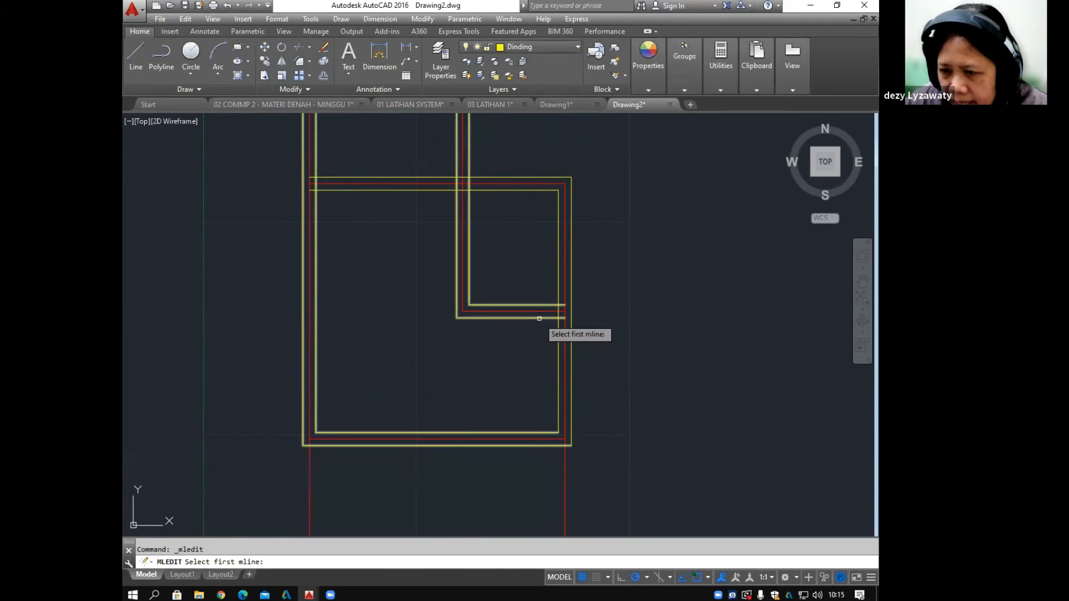
left_click(547, 318)
left_click(560, 326)
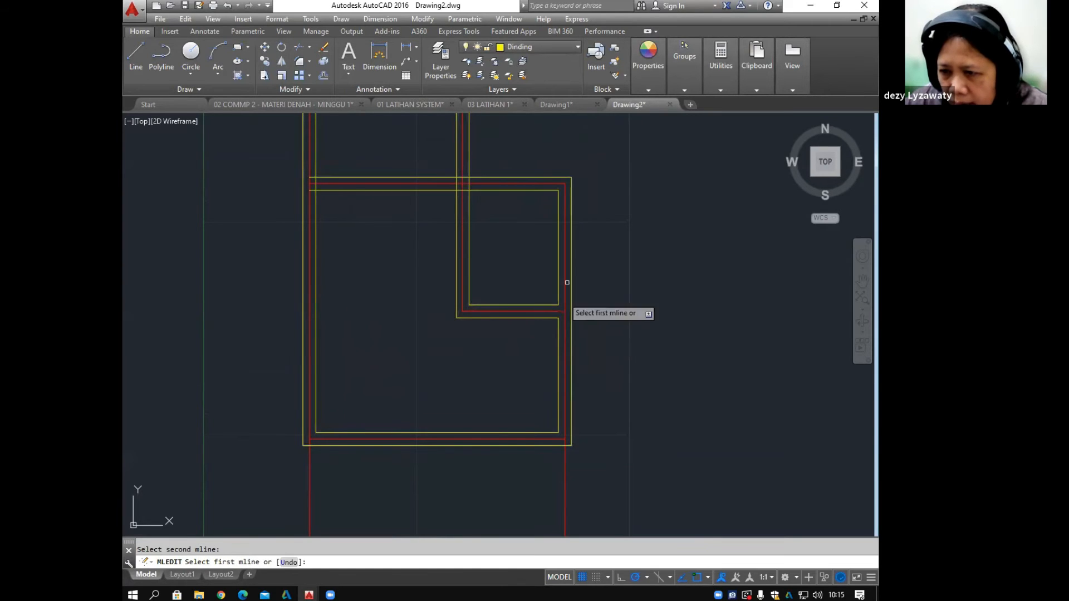
Step: Join the upper interior wall's left end to the left exterior wall with an Open Tee
middle_click_drag(500, 181, 561, 353)
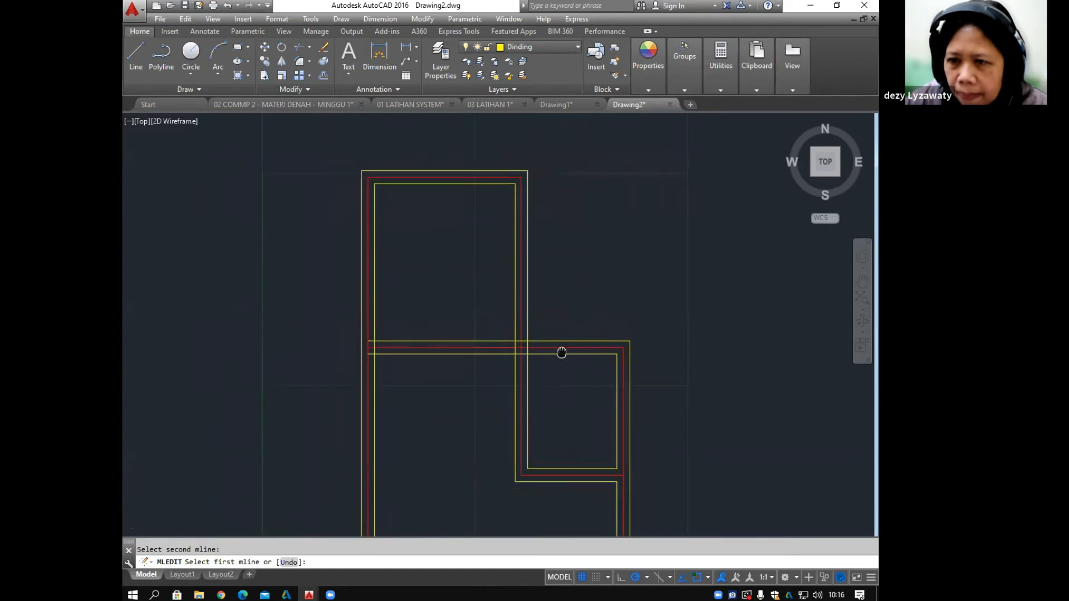
left_click(399, 350)
left_click(372, 332)
key("Return")
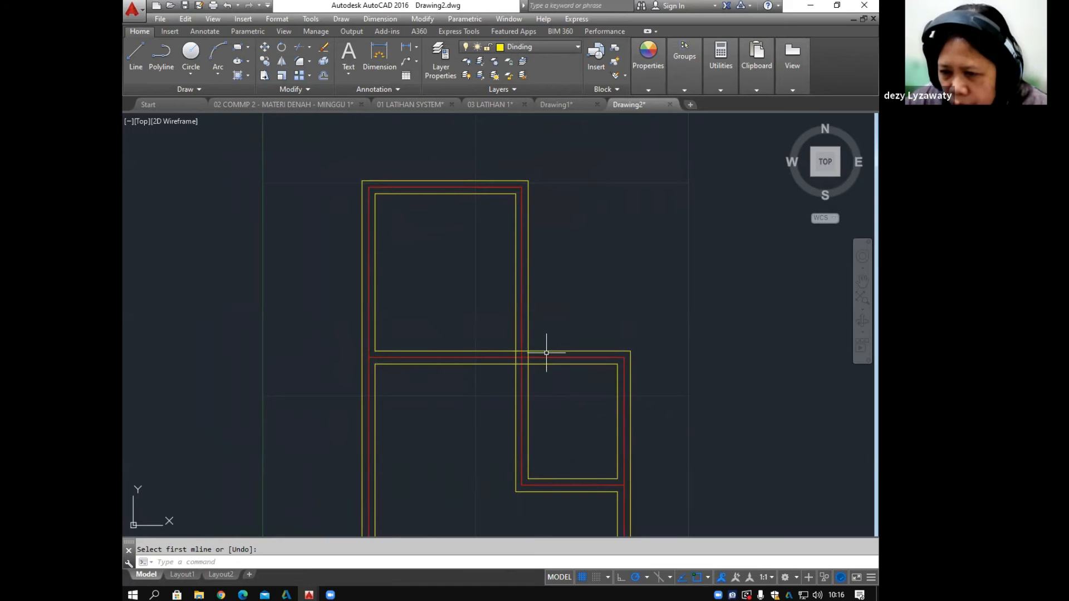
key("Escape")
Step: Clean up the crossing of the upper horizontal wall and the middle vertical wall with an Open Cross
double_click(546, 351)
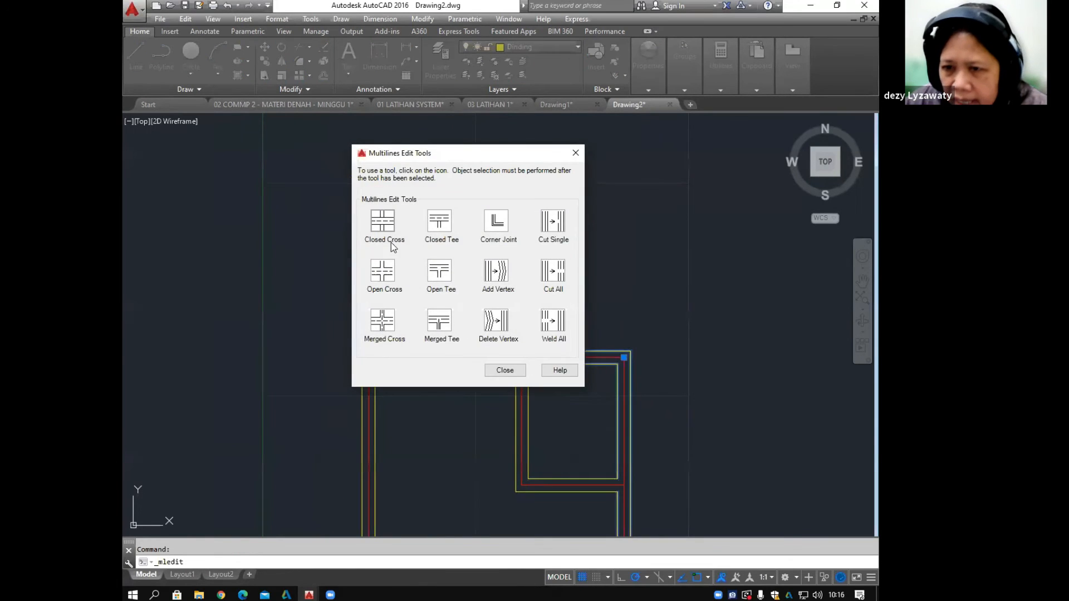
left_click(373, 283)
left_click(561, 350)
left_click(529, 340)
key("Return")
scroll(560, 300, "down", 3)
scroll(549, 295, "up", 2)
middle_click_drag(547, 296, 512, 256)
middle_click_drag(597, 309, 581, 327)
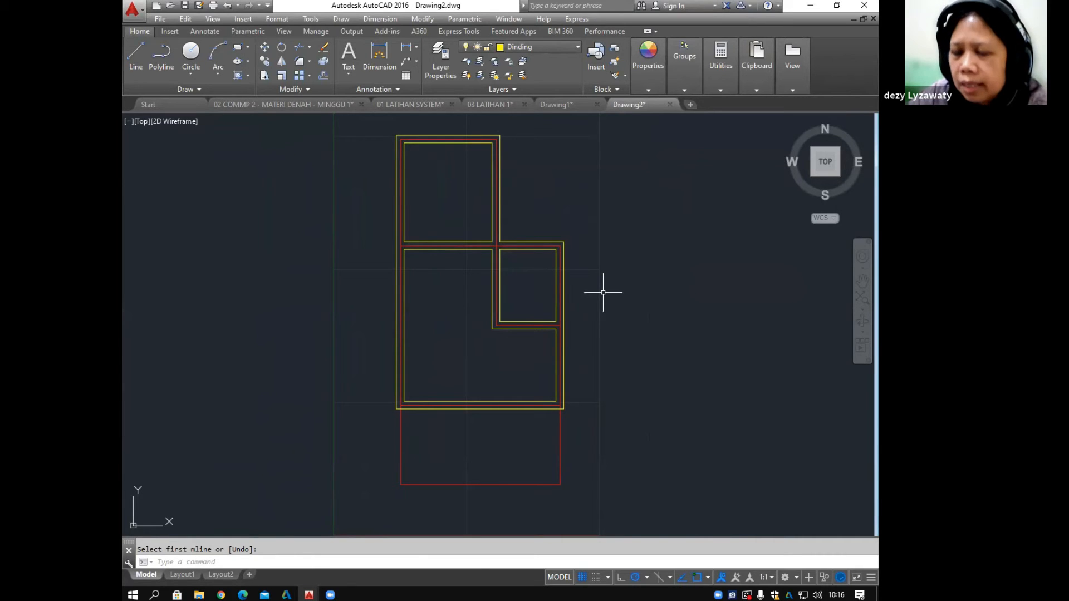
mouse_move(501, 318)
middle_mouse_down()
mouse_move(523, 296)
mouse_move(516, 327)
middle_mouse_up()
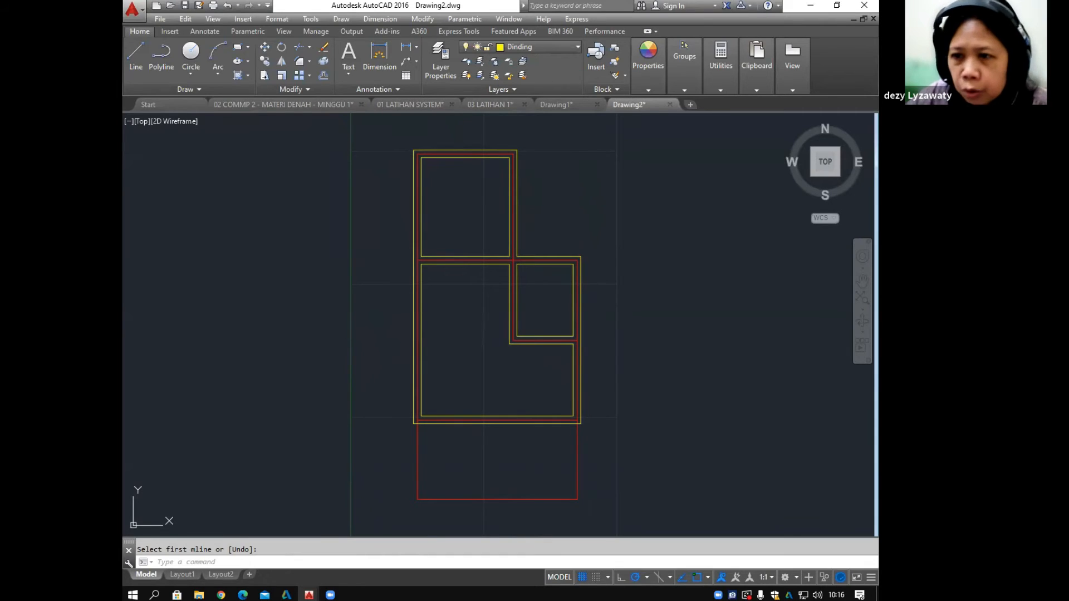
Step: Display the docked Properties palette, and open and close DesignCenter
key("ctrl+1")
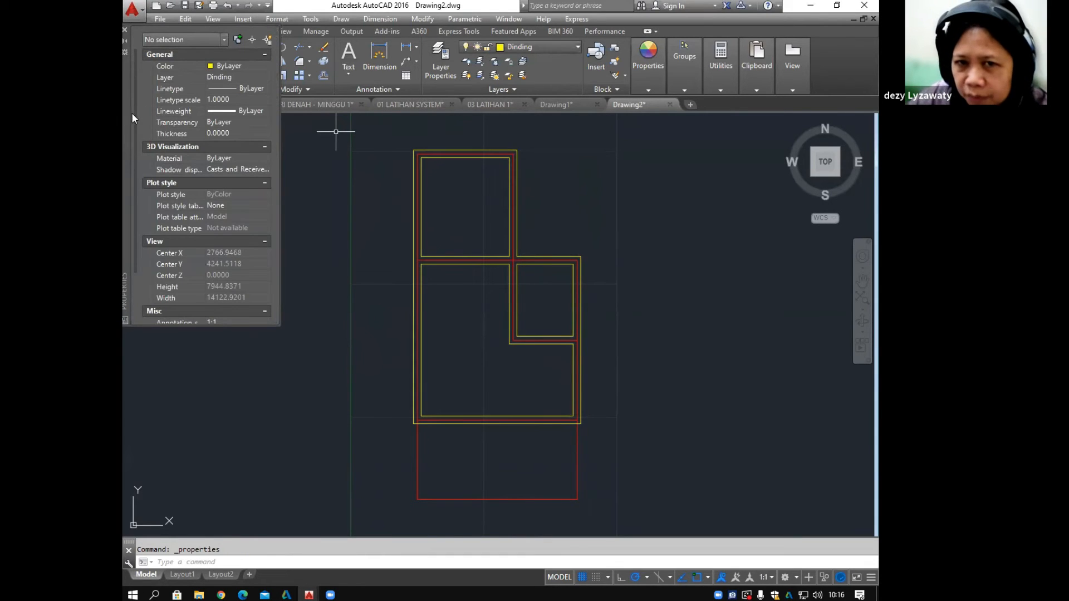
key("ctrl+1")
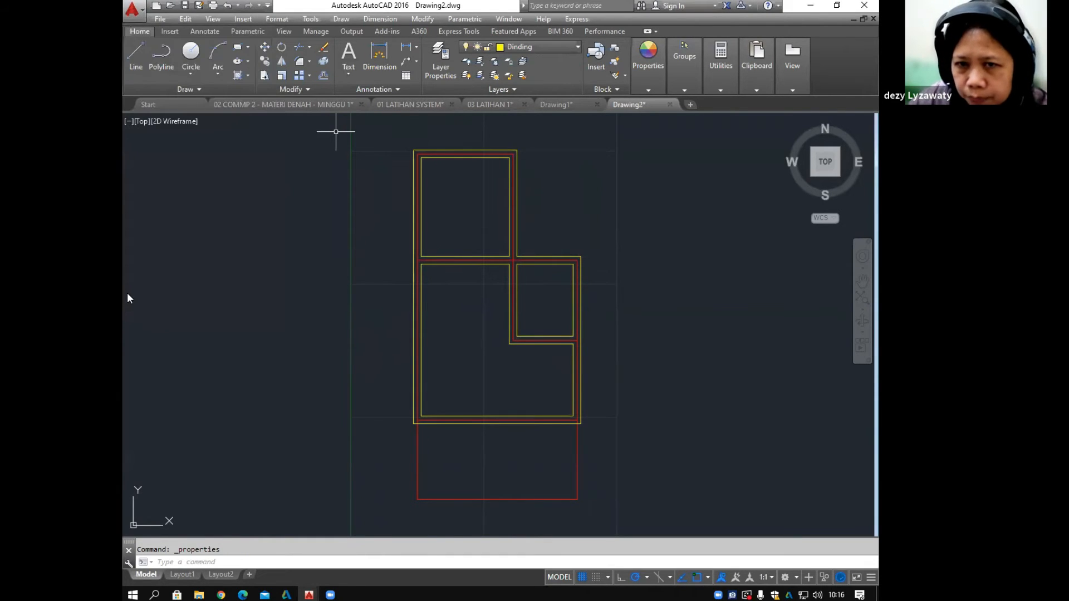
key("ctrl+1")
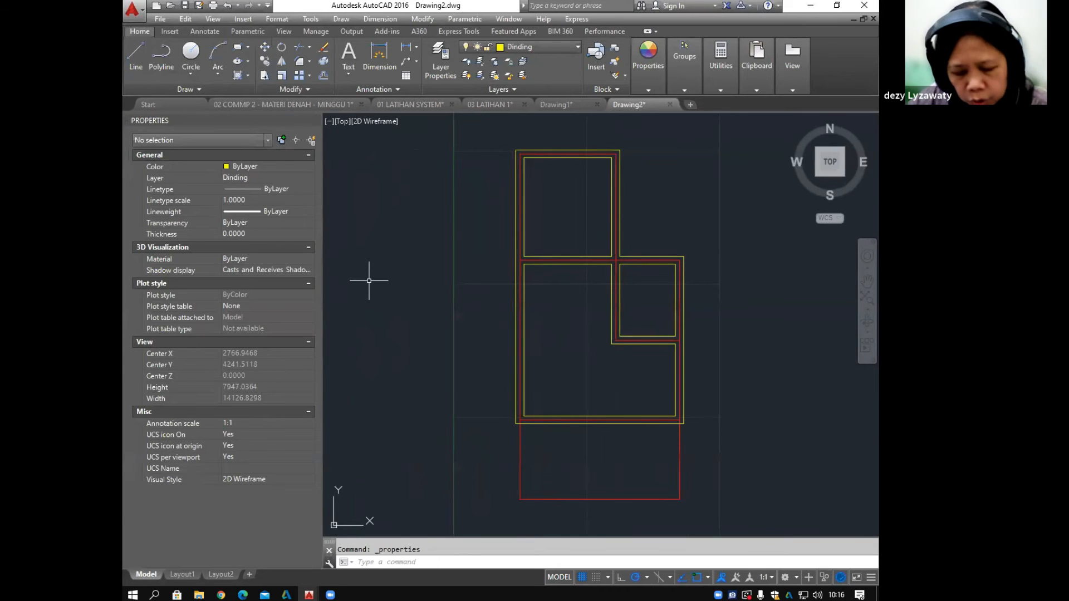
key("ctrl+2")
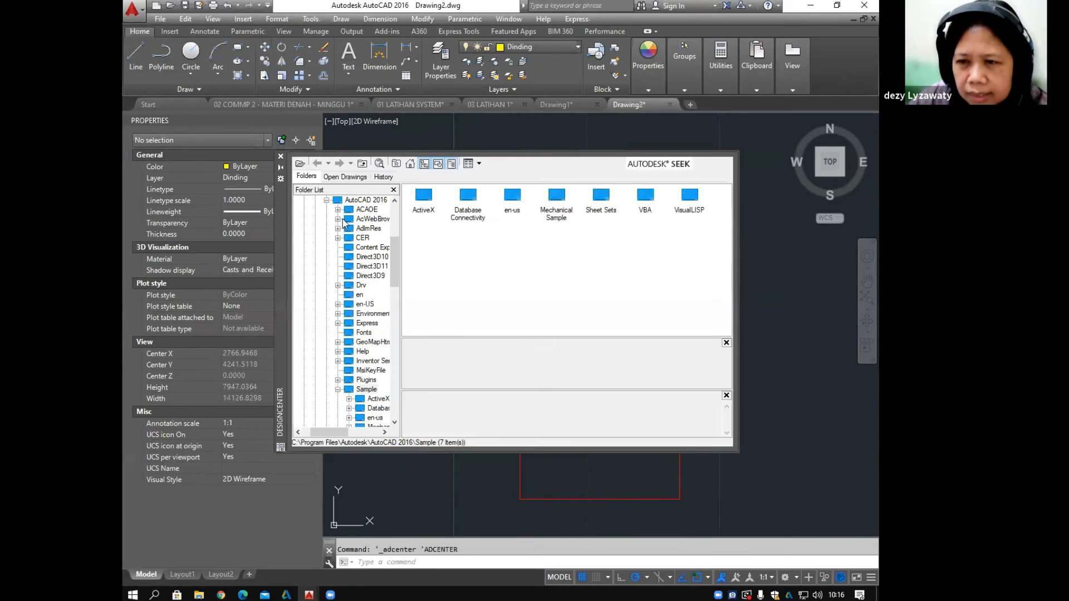
left_click(280, 158)
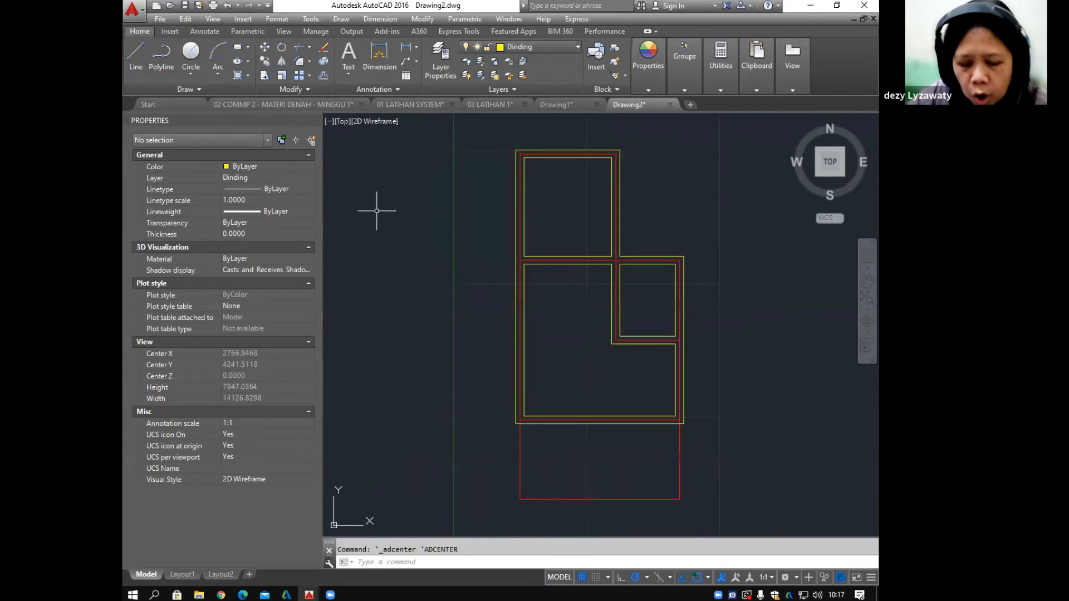
Step: Open the Tool Palettes and dock them beside the drawing area
key("ctrl+3")
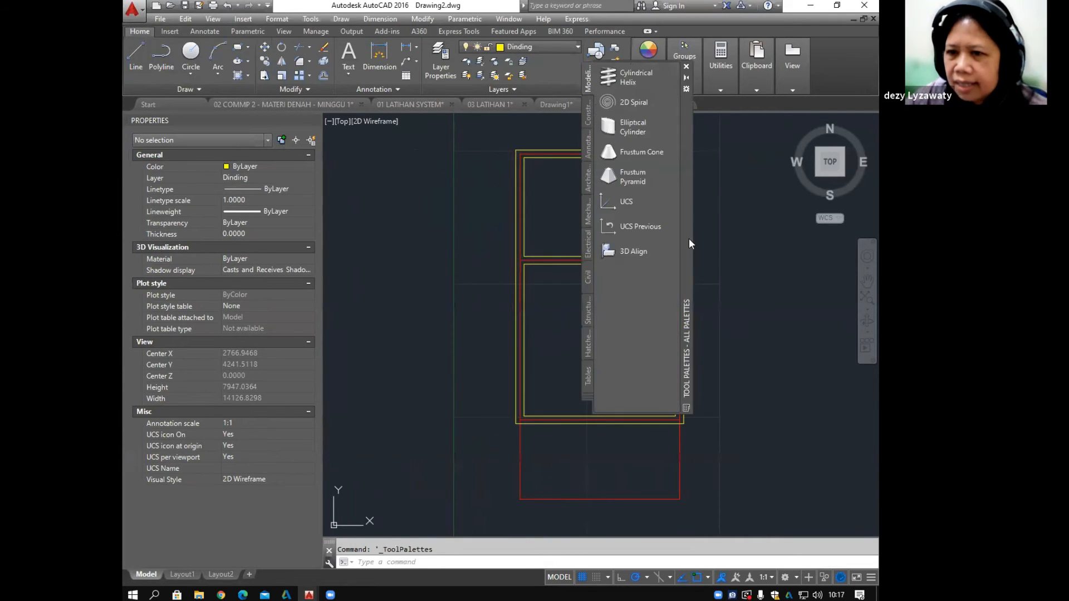
mouse_move(696, 222)
left_mouse_down()
mouse_move(724, 290)
mouse_move(634, 309)
mouse_move(726, 299)
mouse_move(774, 280)
mouse_move(794, 294)
left_mouse_up()
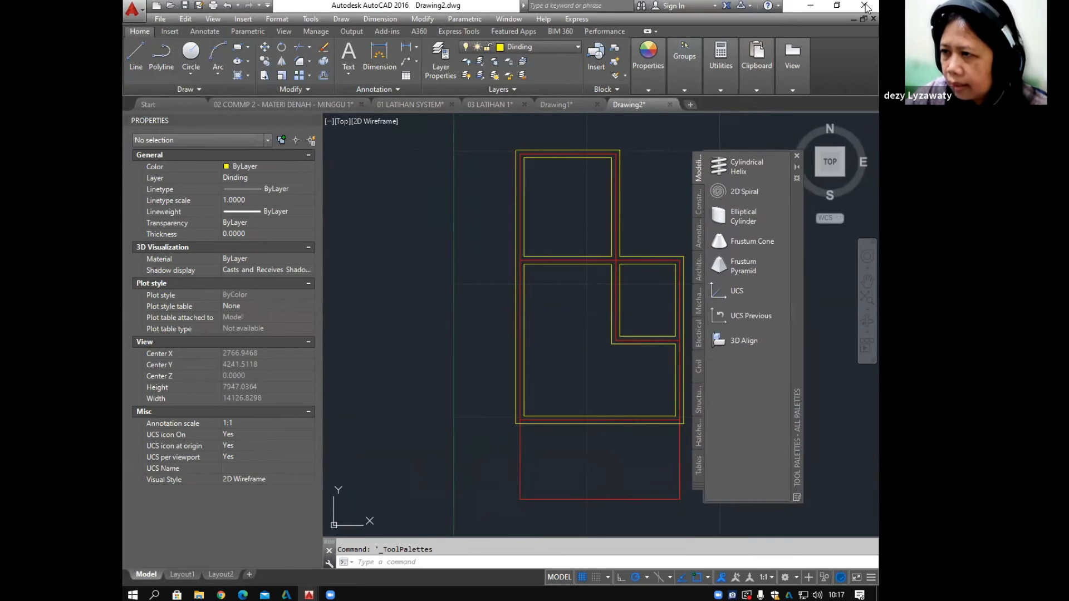
mouse_move(792, 229)
left_mouse_down()
mouse_move(878, 169)
mouse_move(819, 193)
mouse_move(854, 239)
mouse_move(840, 217)
mouse_move(865, 214)
mouse_move(861, 196)
left_mouse_up()
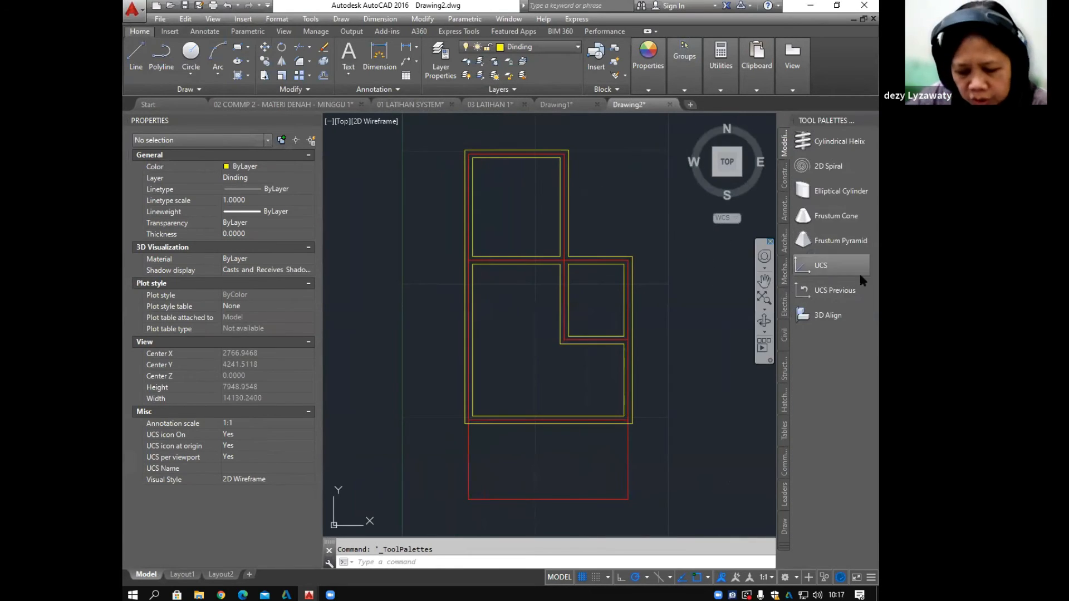
key("ctrl+3")
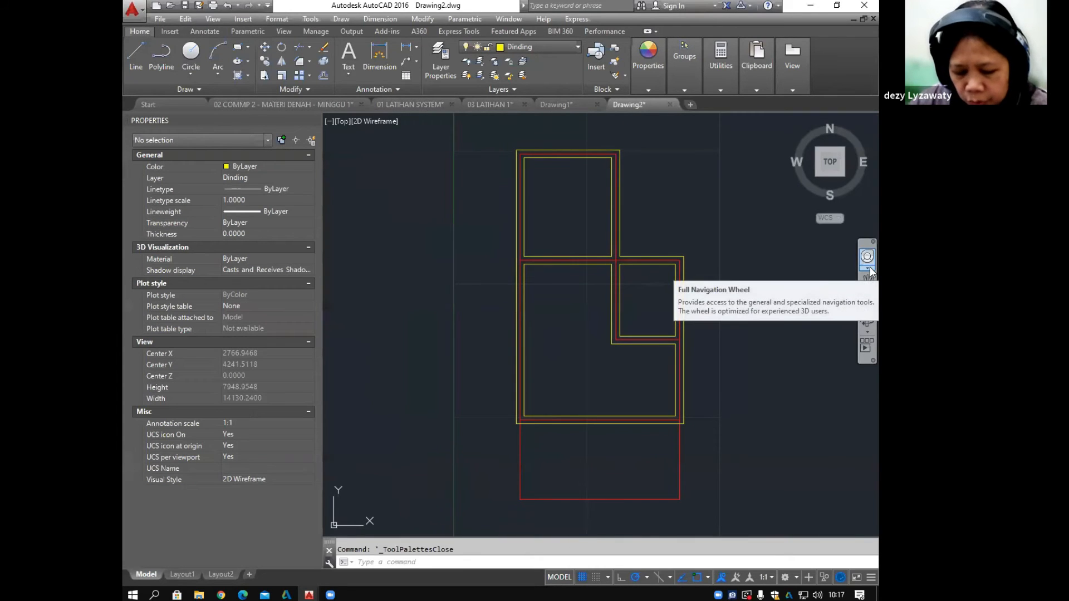
key("ctrl+3")
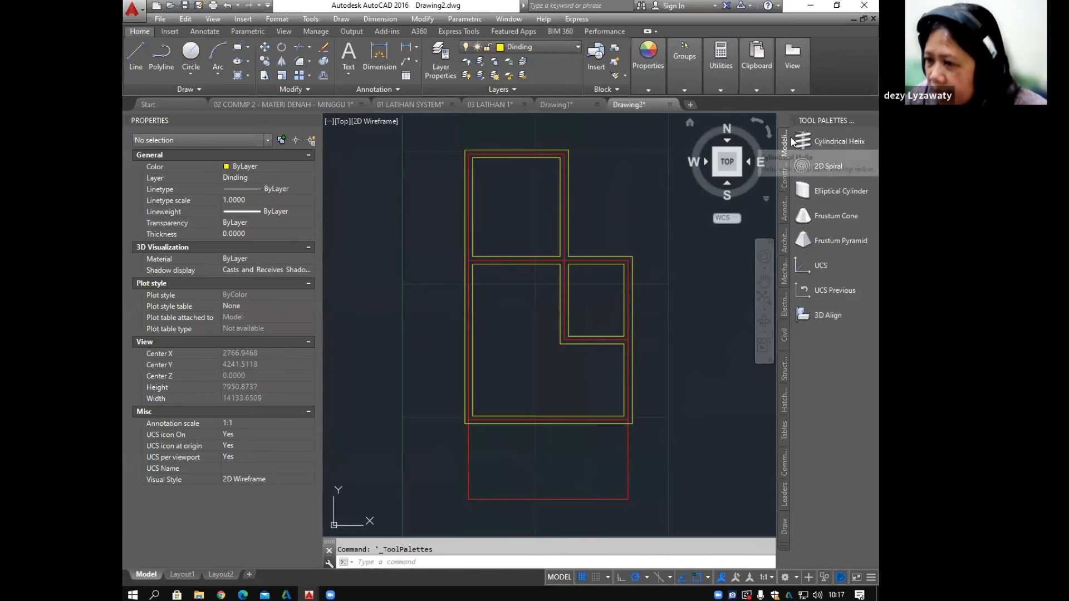
Step: Insert a Door - Metric block from the Architectural metric samples inside the large lower room
left_click(784, 244)
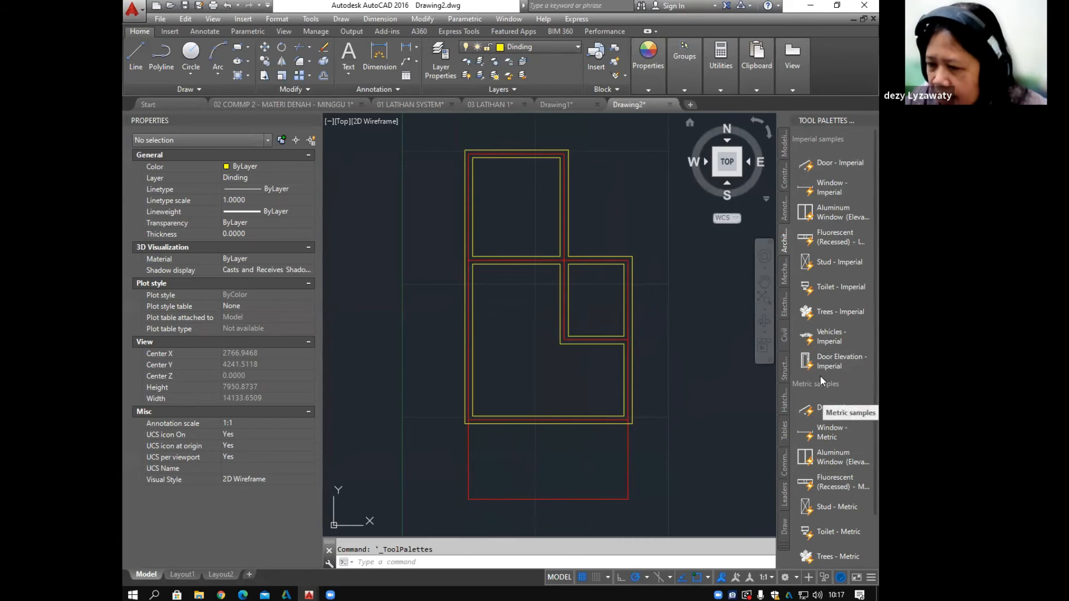
scroll(830, 384, "down", 2)
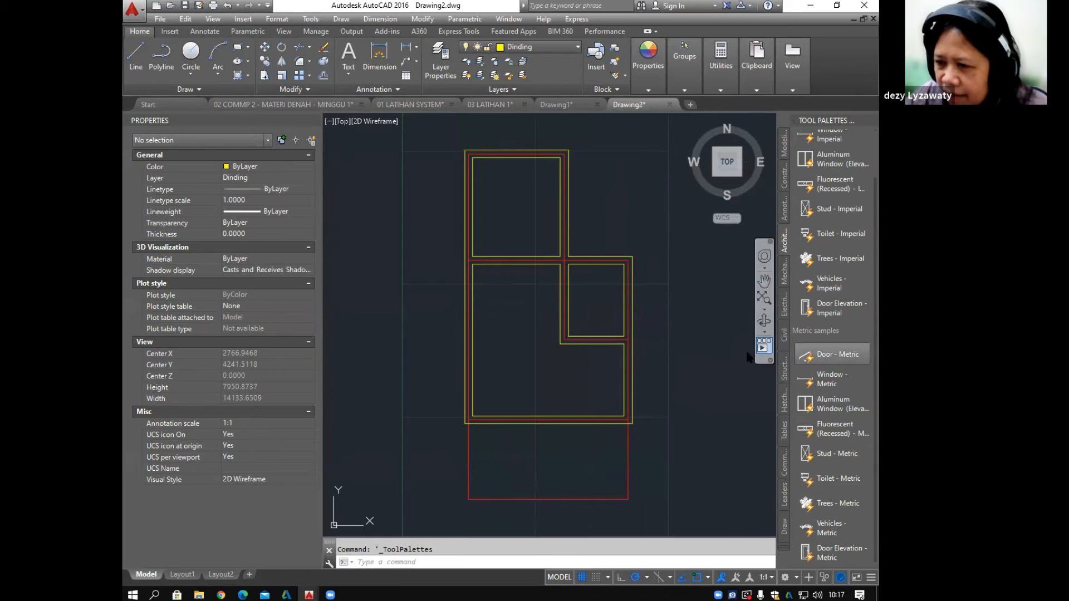
left_click(824, 354)
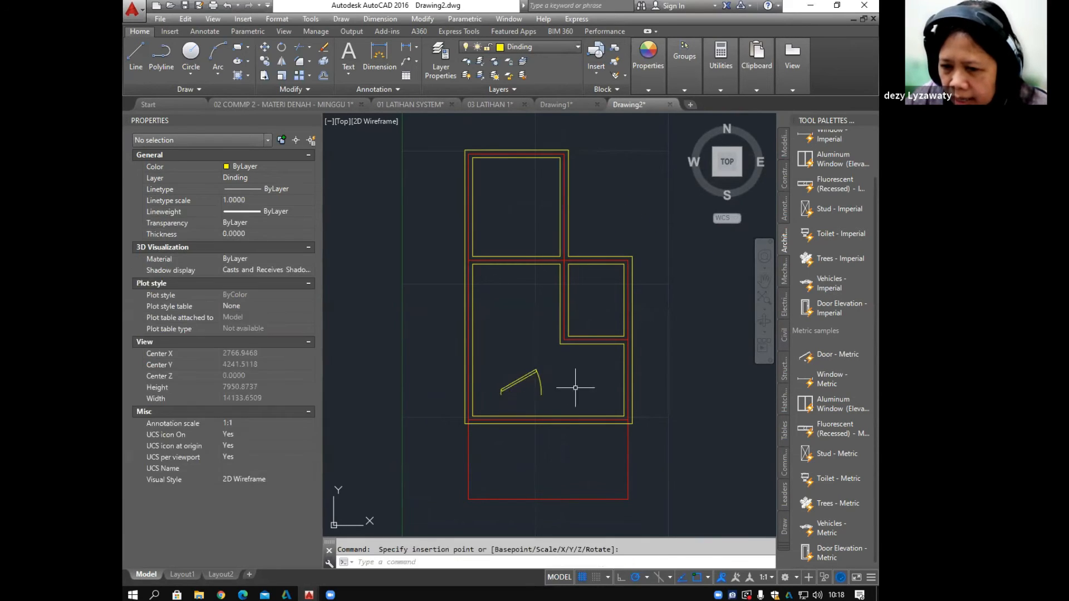
Step: Move the door block to the Kusen layer and deselect it
scroll(580, 370, "up", 4)
scroll(569, 357, "down", 2)
scroll(569, 379, "up", 4)
left_click(578, 368)
left_click(527, 389)
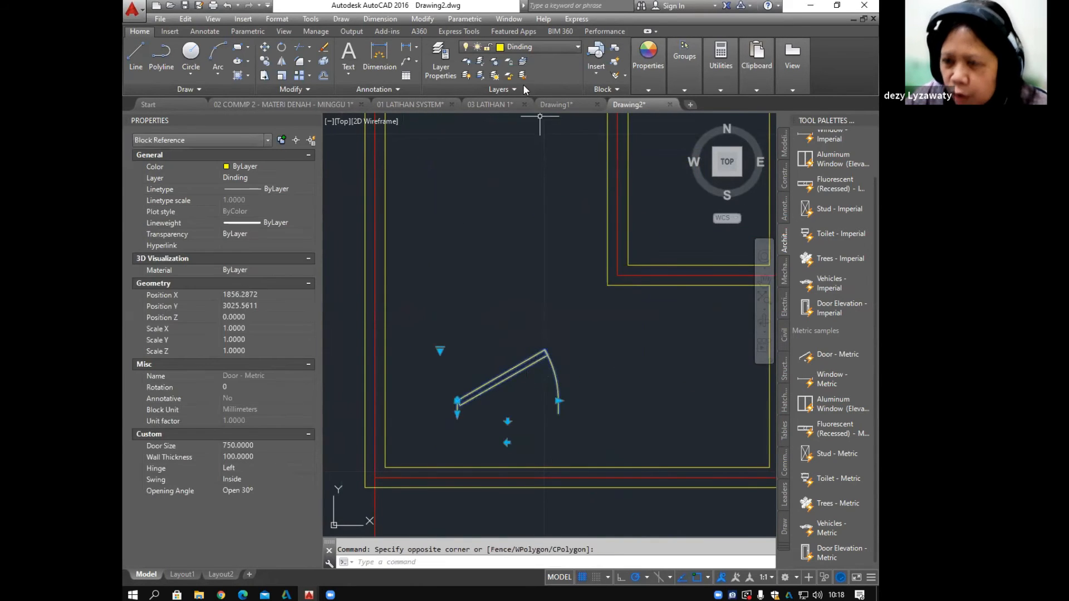
left_click(551, 46)
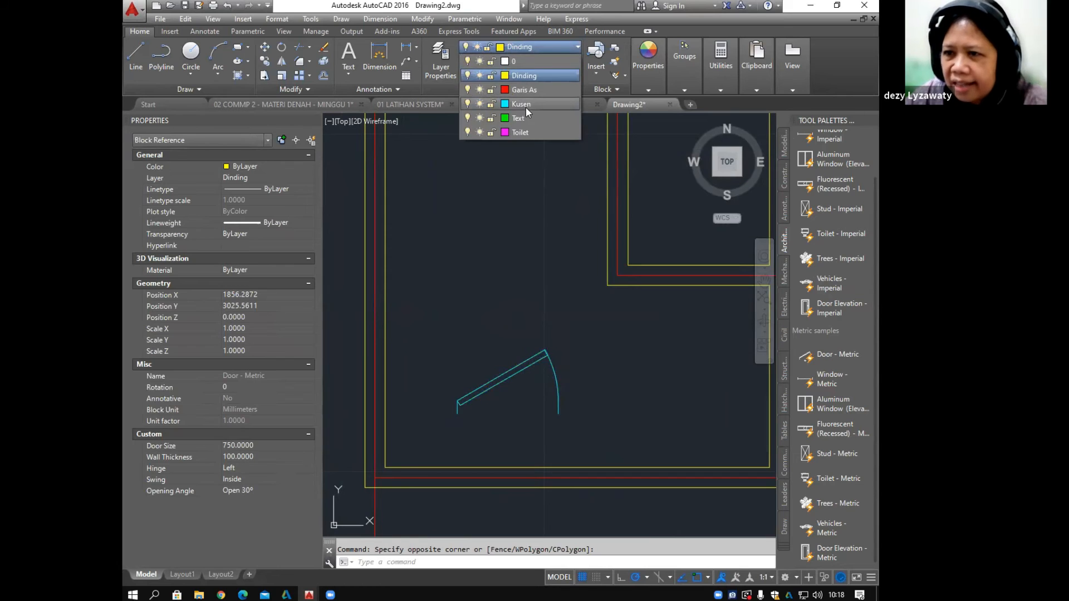
left_click(526, 107)
scroll(525, 306, "down", 3)
key("Escape")
scroll(525, 310, "up", 5)
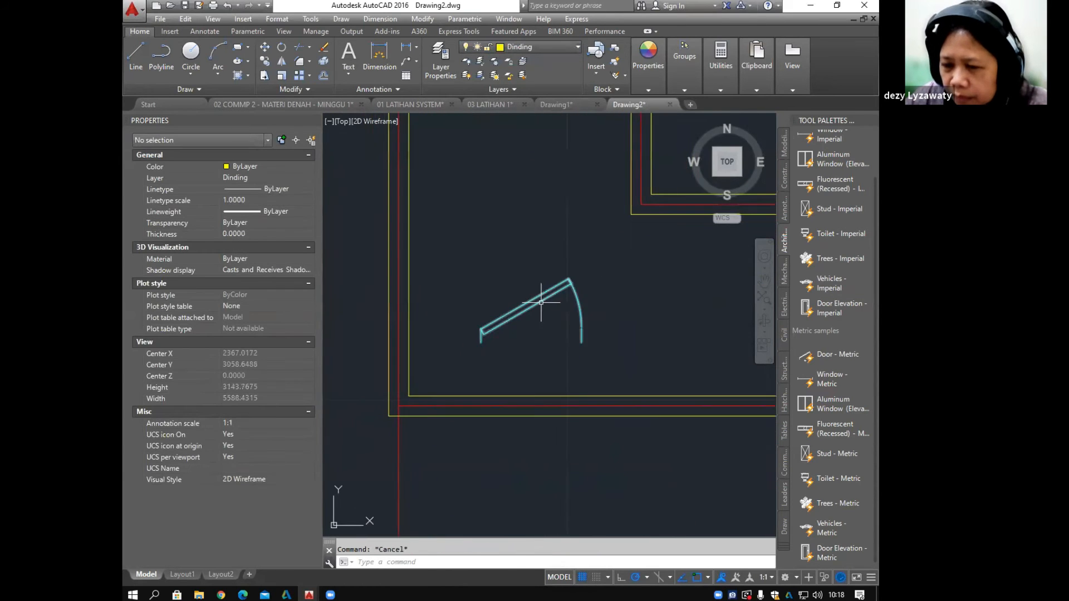
scroll(559, 286, "down", 3)
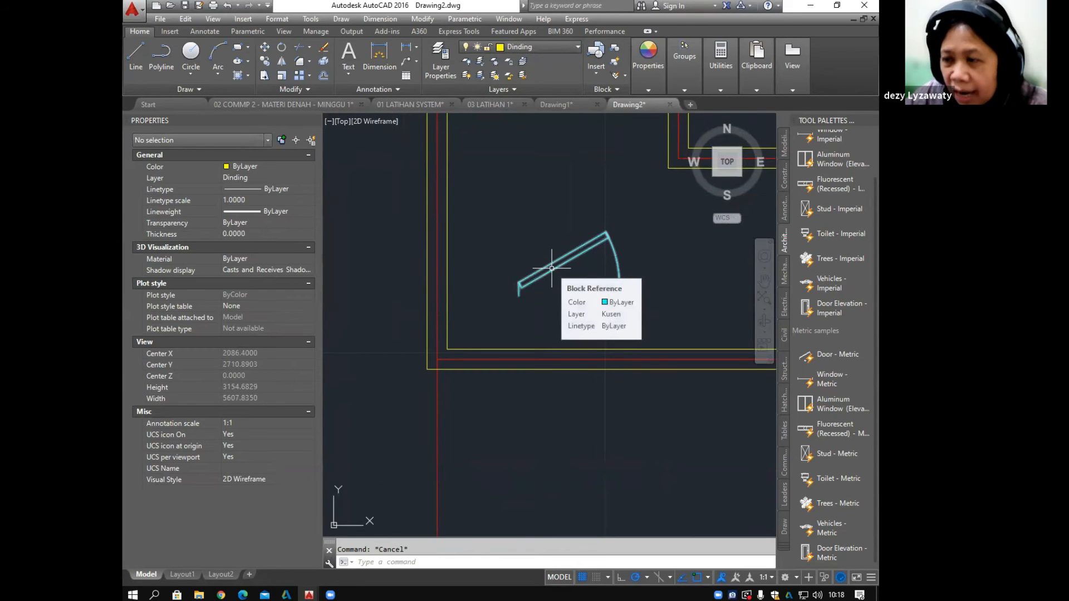
Step: Stretch the door block to a door size of 1000
left_click(555, 269)
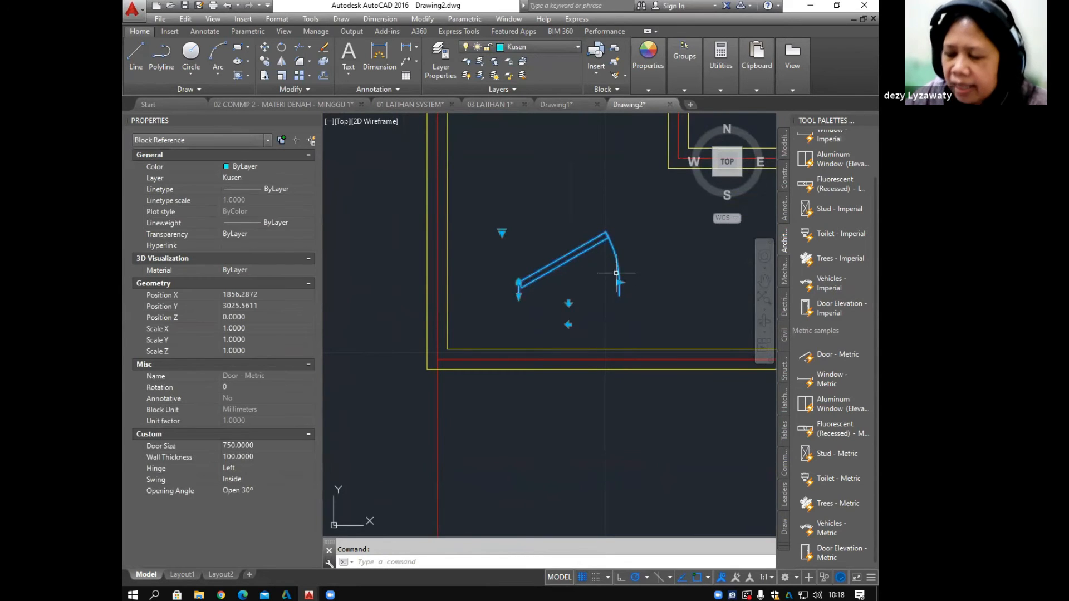
mouse_move(645, 286)
middle_mouse_down()
mouse_move(602, 290)
mouse_move(476, 347)
mouse_move(401, 305)
mouse_move(656, 290)
mouse_move(547, 301)
mouse_move(538, 311)
middle_mouse_up()
scroll(457, 293, "up", 4)
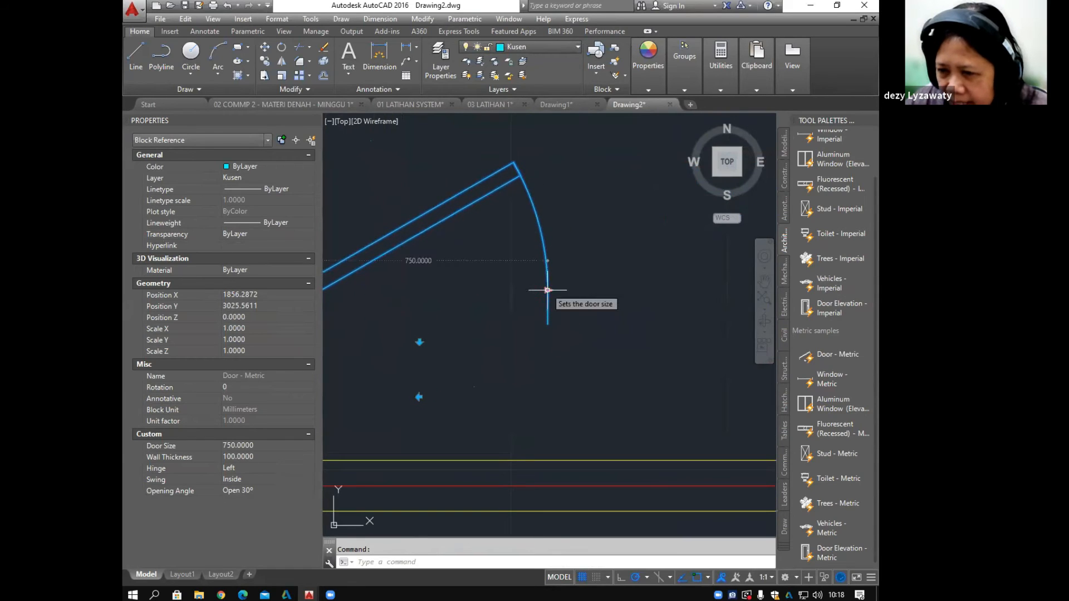
left_click(547, 290)
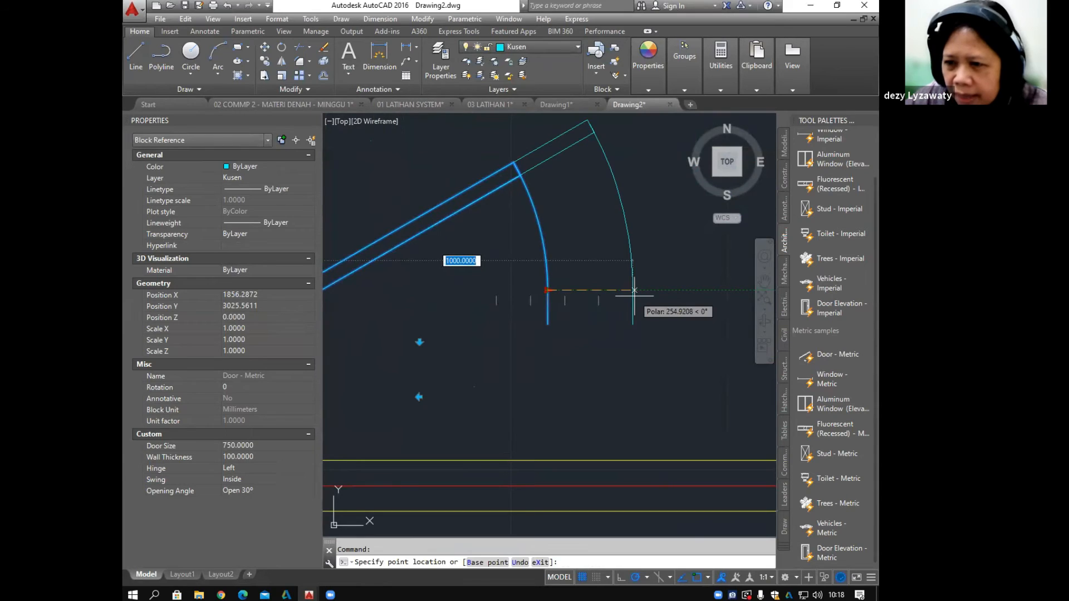
left_click(635, 290)
Step: Try a door size of 600 on the door block and return it to 1000
left_click(632, 290)
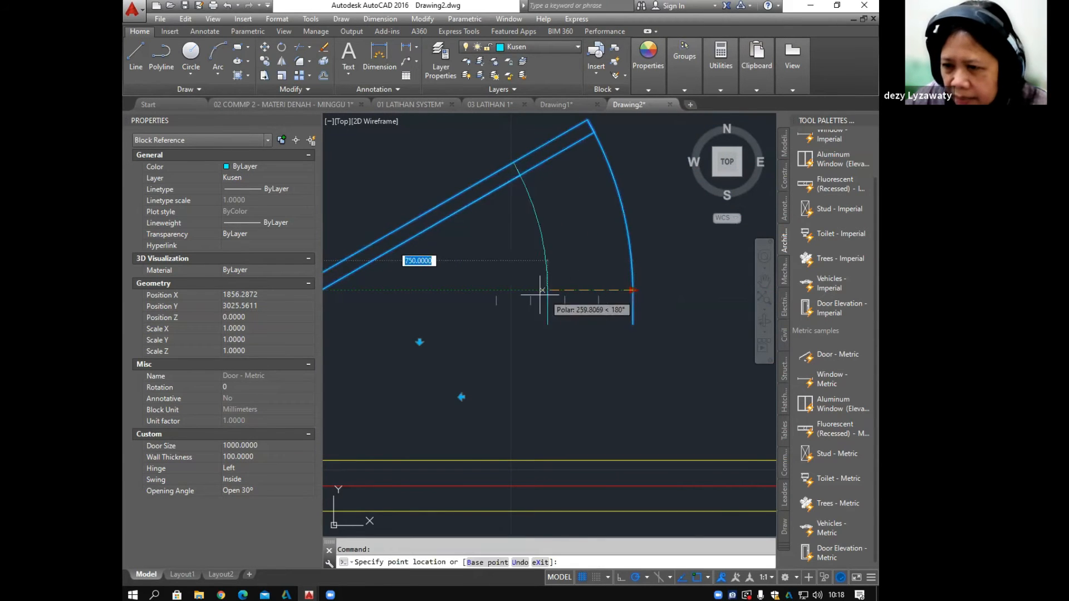
left_click(498, 287)
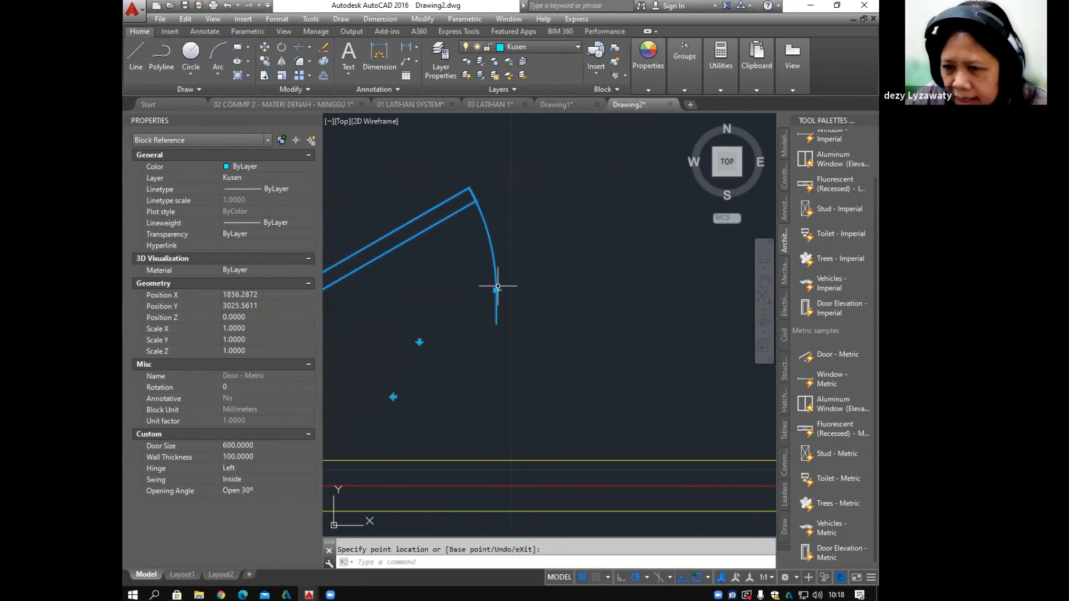
left_click(496, 290)
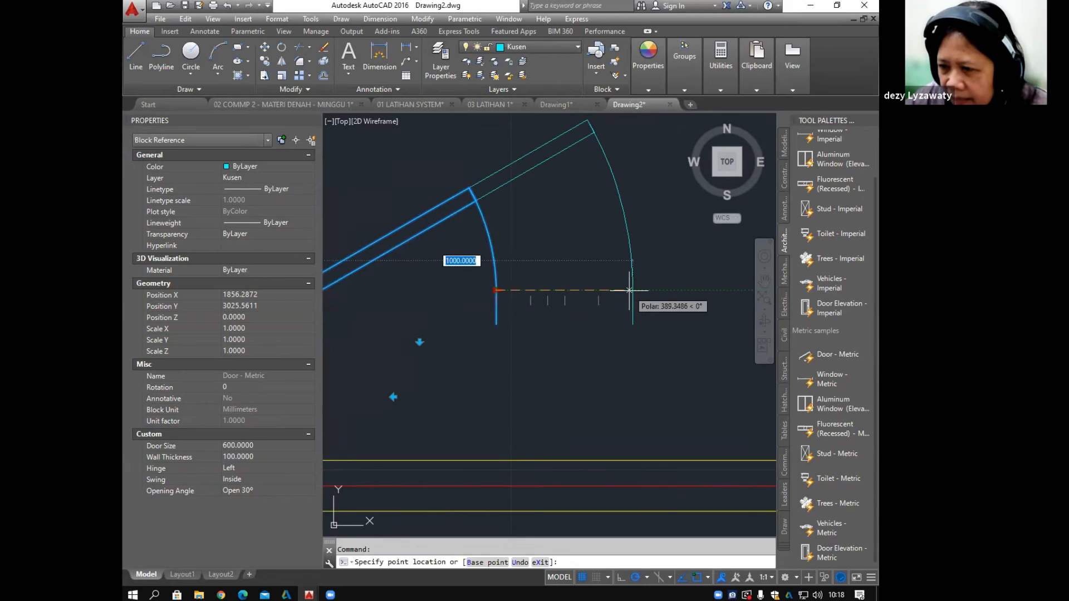
left_click(635, 290)
Step: Set the door block's wall thickness to 150 and deselect it
scroll(620, 302, "down", 2)
middle_click_drag(510, 304, 533, 319)
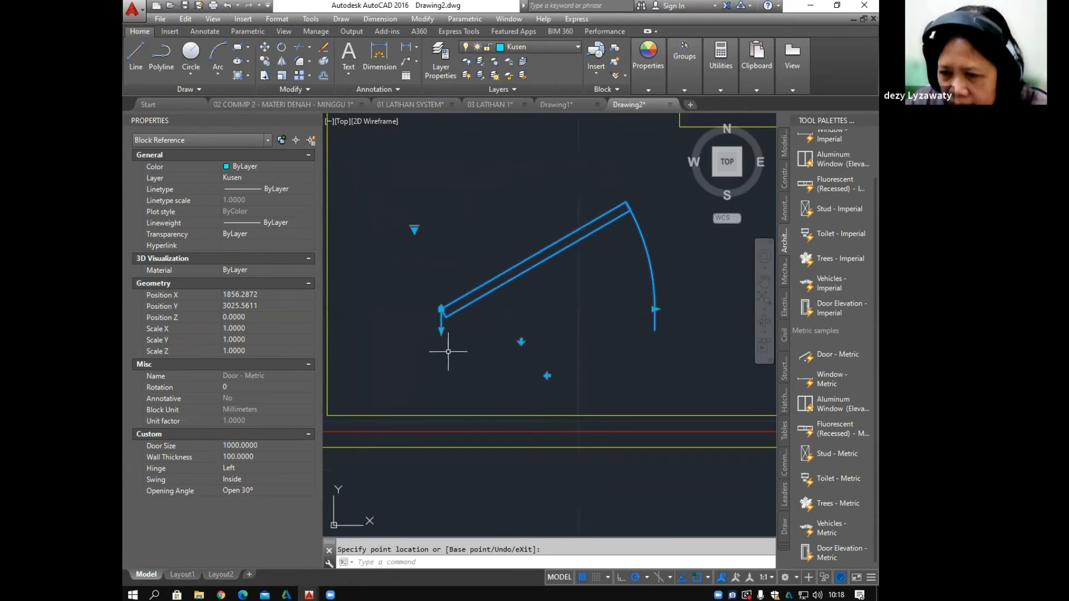
scroll(439, 337, "up", 5)
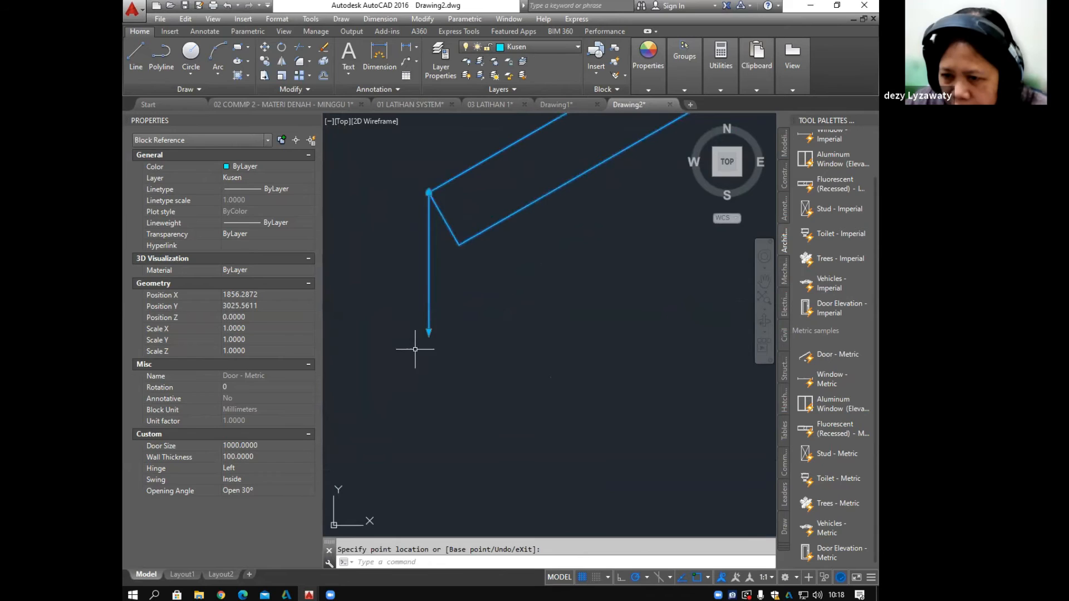
left_click(429, 331)
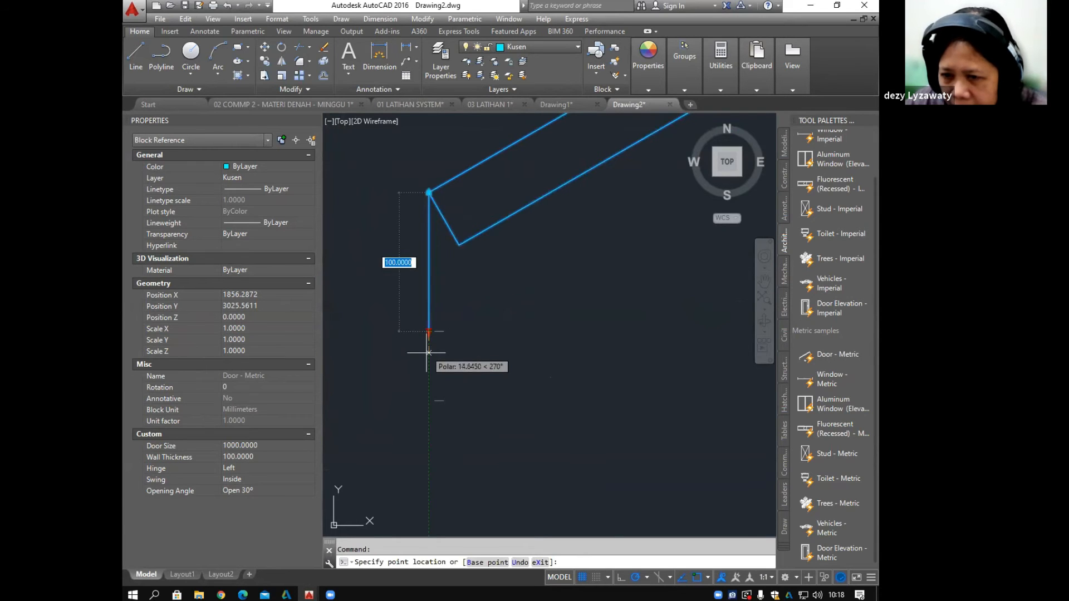
type("150")
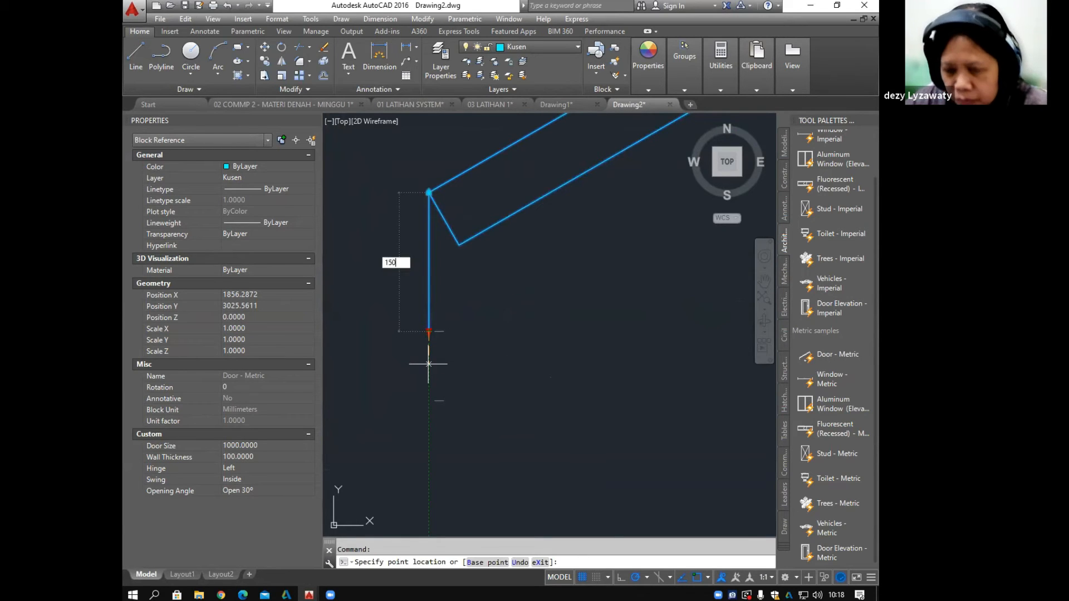
key("Return")
left_click(437, 382)
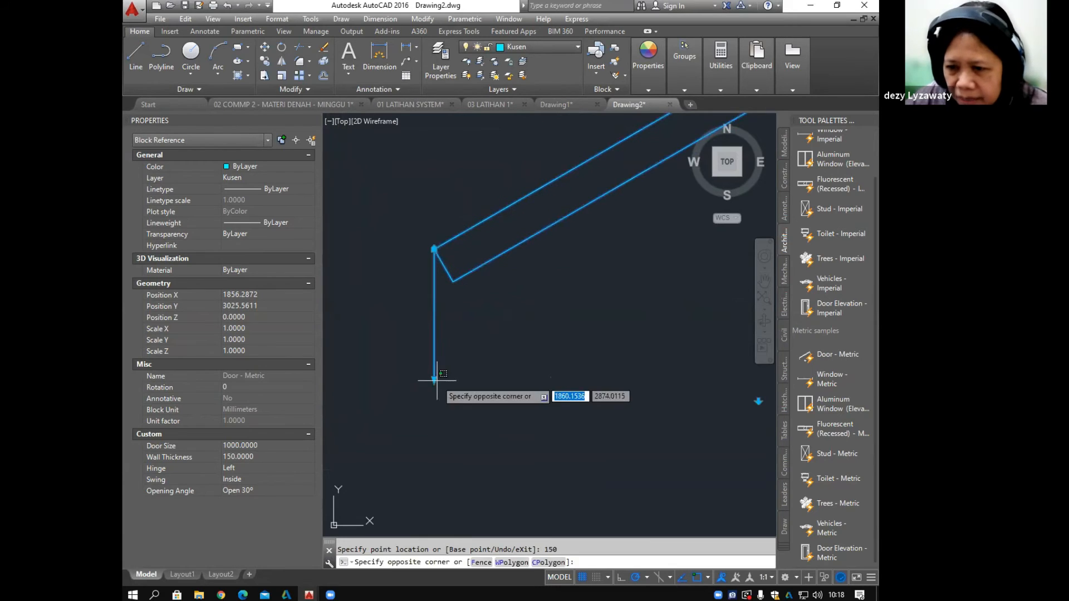
left_click(440, 378)
left_click(434, 379)
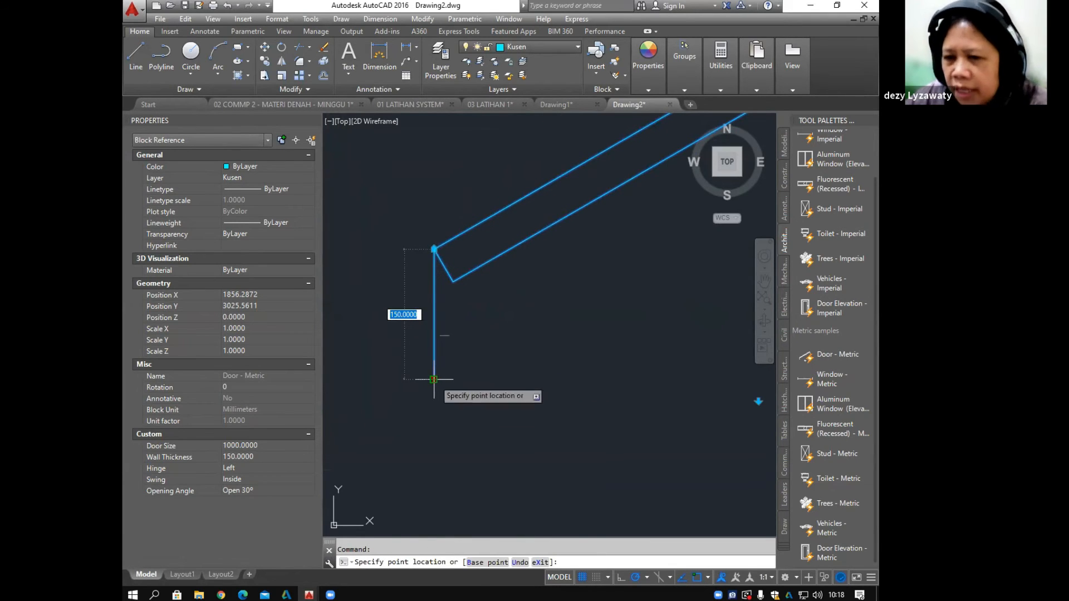
key("Escape")
scroll(434, 378, "down", 6)
middle_click_drag(488, 335, 524, 328)
key("Escape")
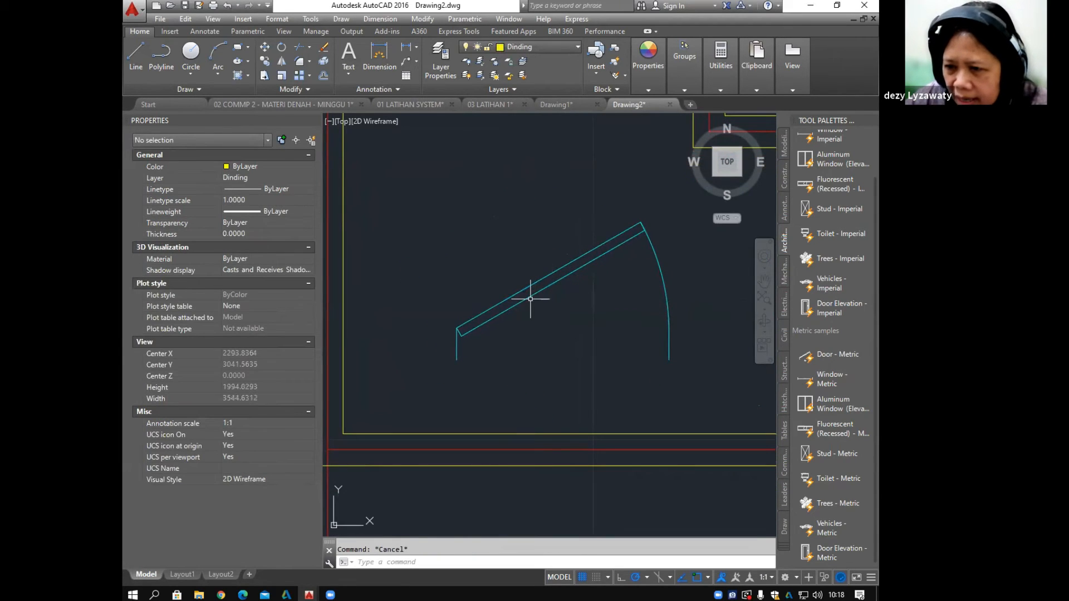
Step: Try the outside swing and the right-hand hinge on the door block and return it to inside swing and left hinge
left_click(530, 299)
left_click(537, 365)
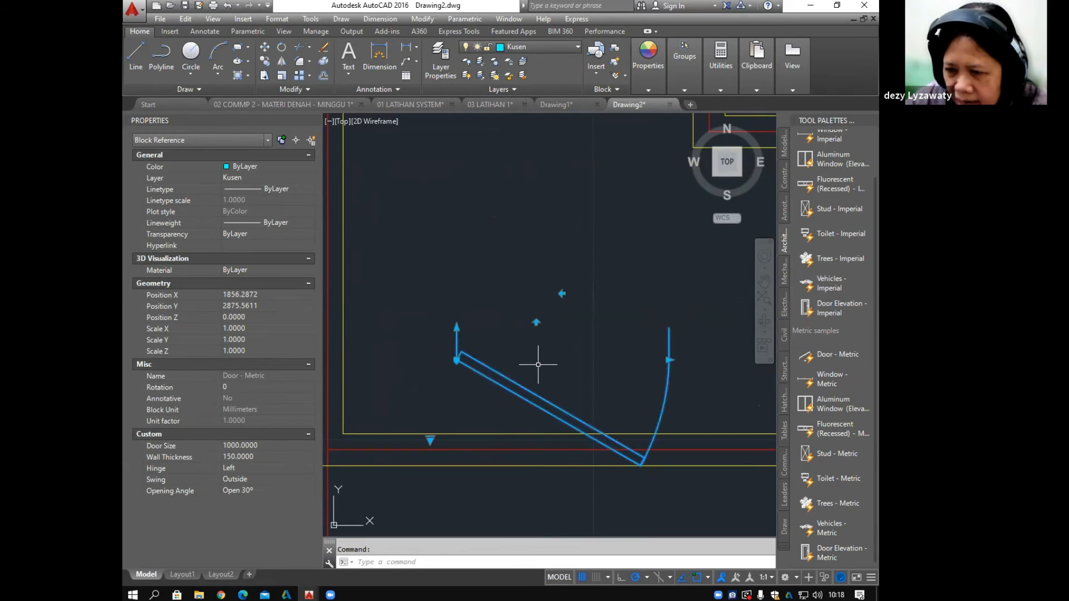
left_click(536, 323)
left_click(536, 365)
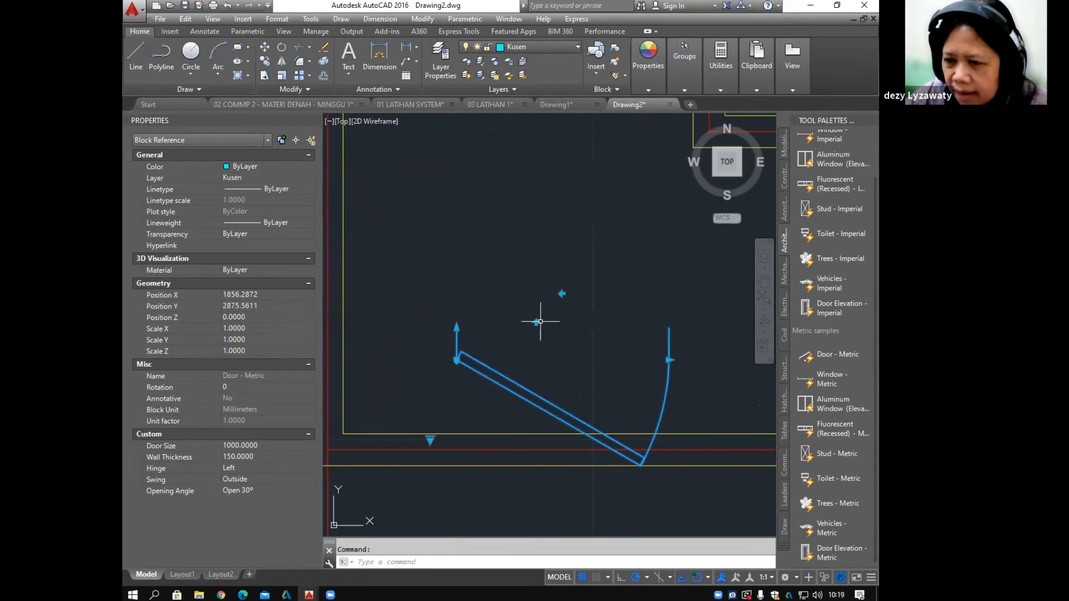
left_click(536, 323)
left_click(562, 394)
left_click(562, 395)
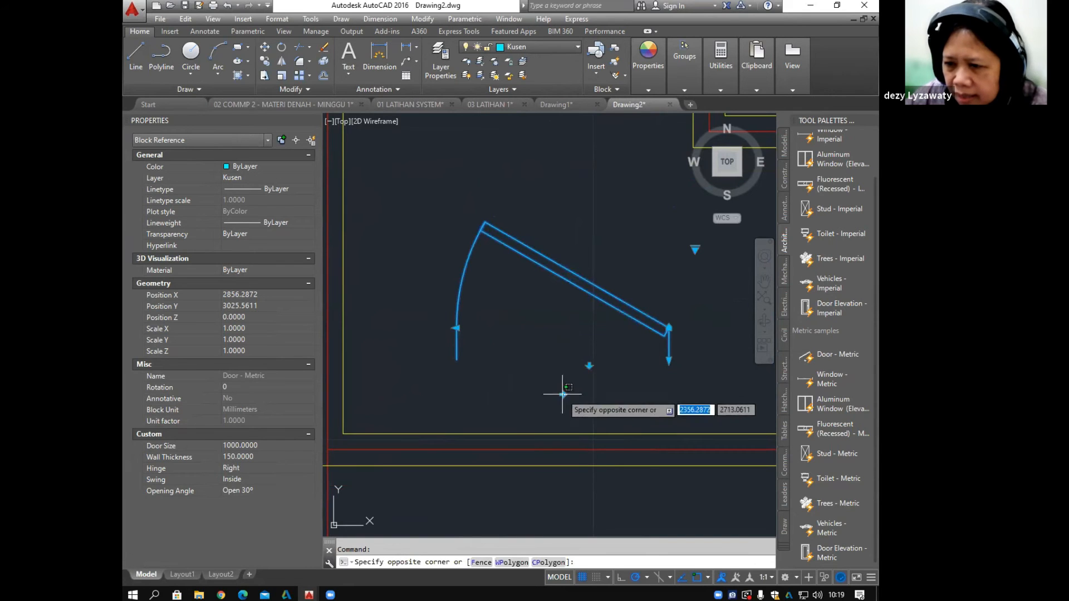
left_click(562, 394)
middle_click_drag(531, 348, 537, 359)
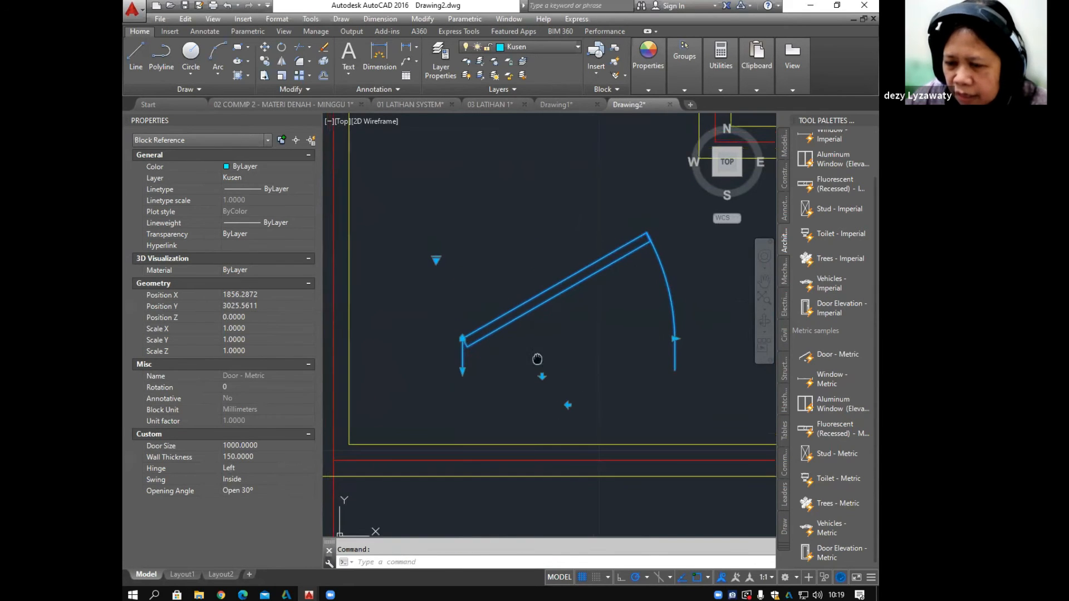
Step: Try an opening angle of 90° on the door block and set it to Open 60°
left_click(437, 260)
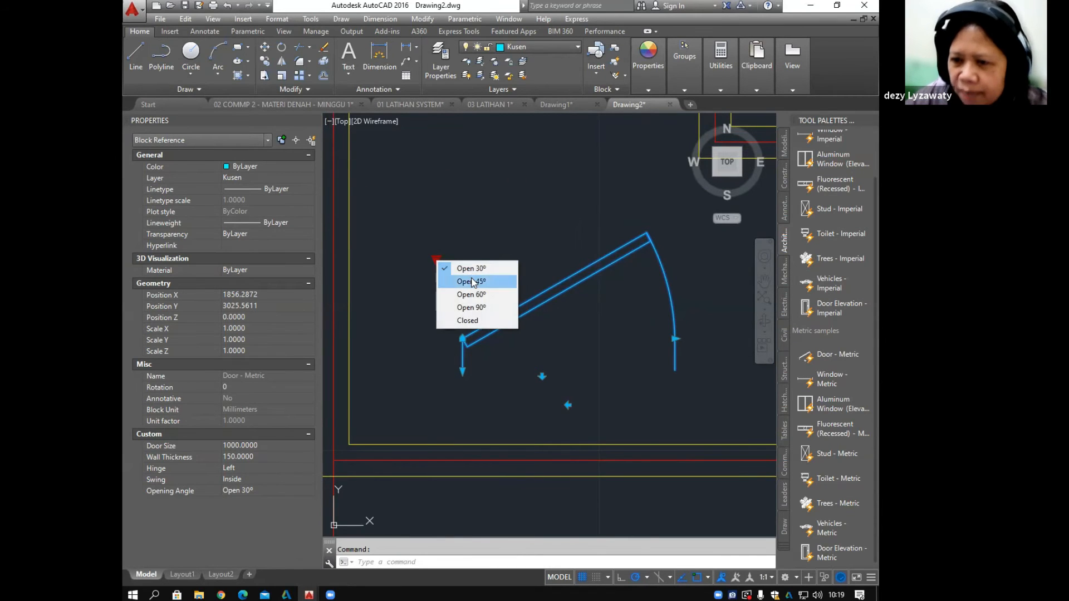
left_click(471, 307)
scroll(501, 312, "down", 3)
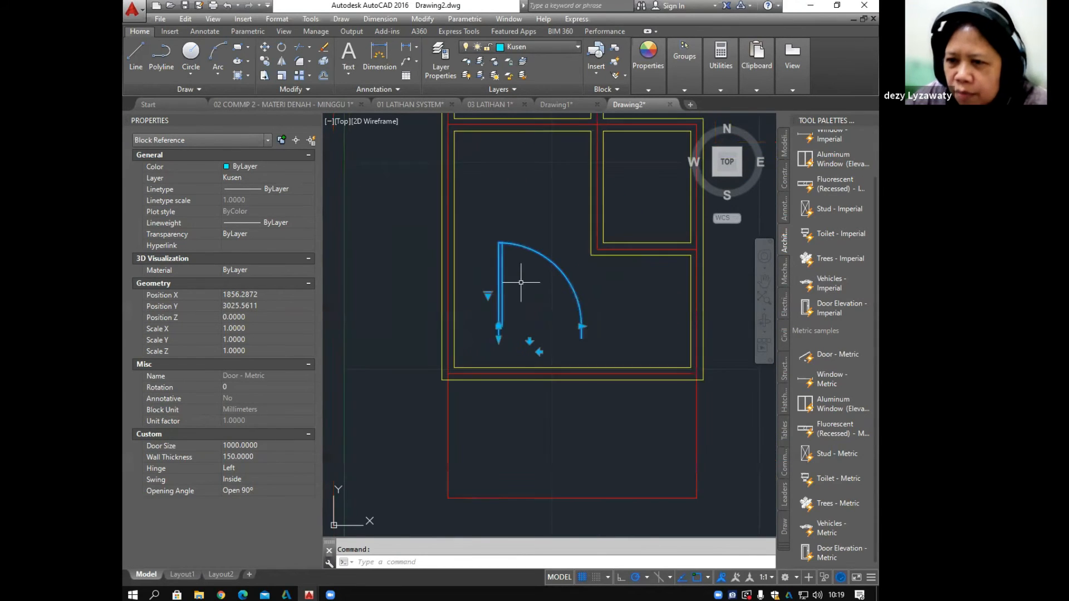
left_click(483, 310)
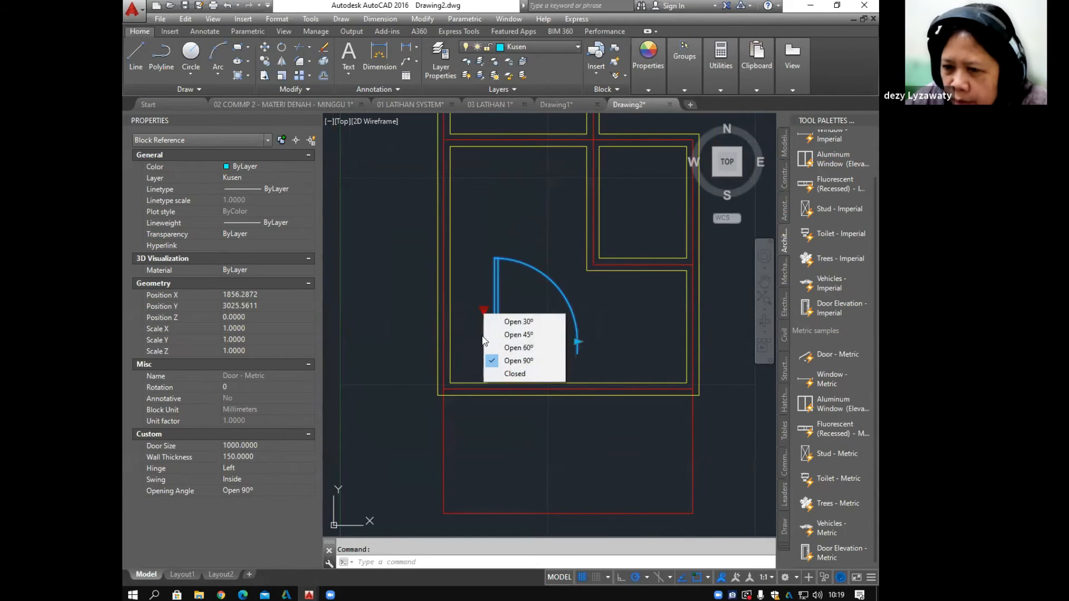
left_click(521, 346)
Step: Stretch the door block to a door size of 800 and deselect it
scroll(545, 339, "up", 4)
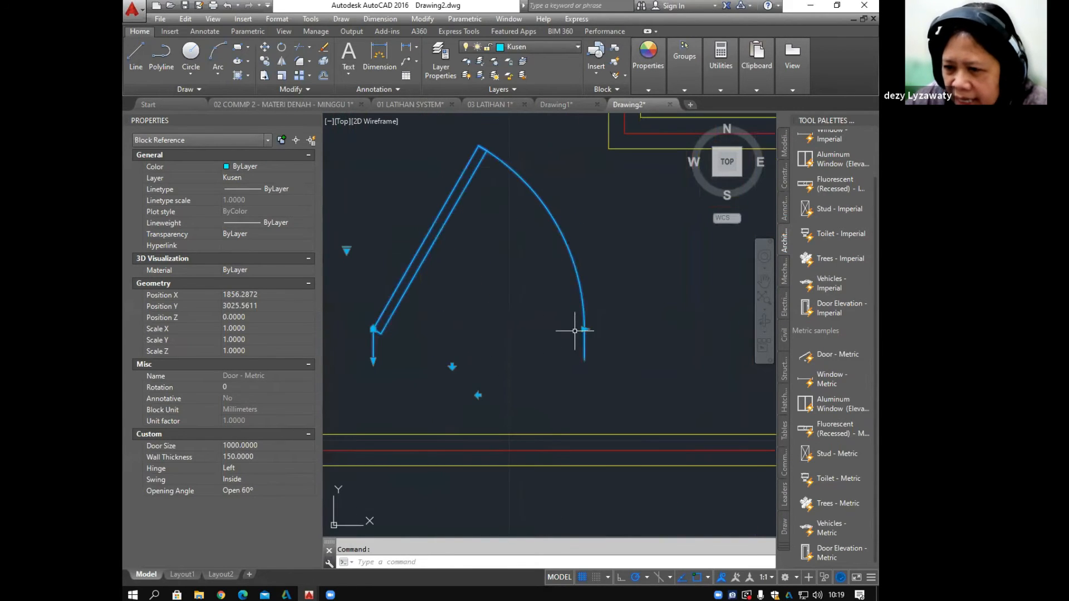
left_click(584, 329)
left_click(584, 330)
left_click(584, 329)
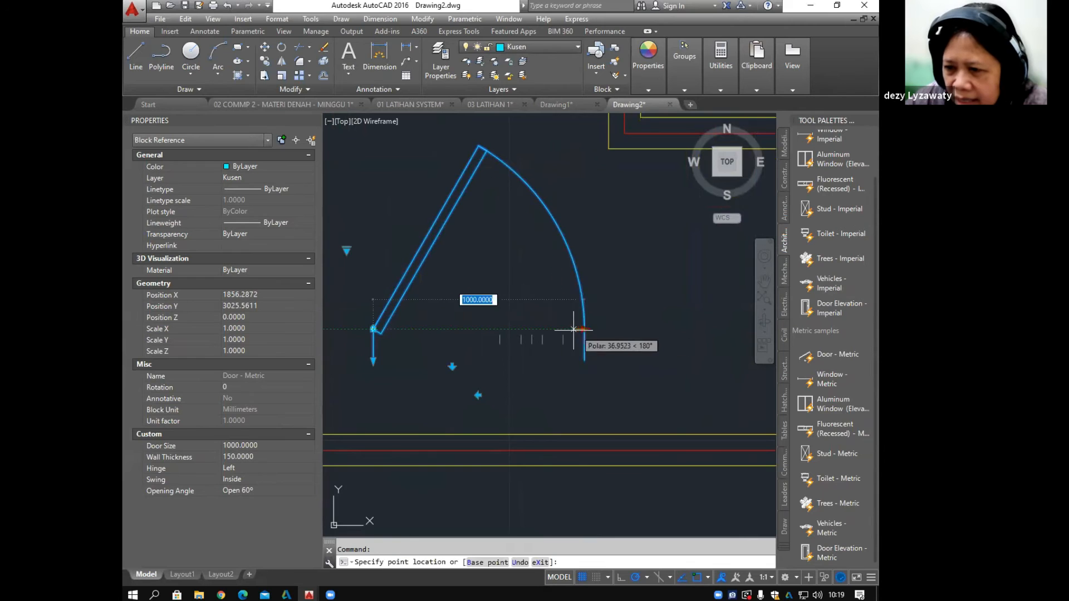
key("Escape")
scroll(589, 323, "down", 5)
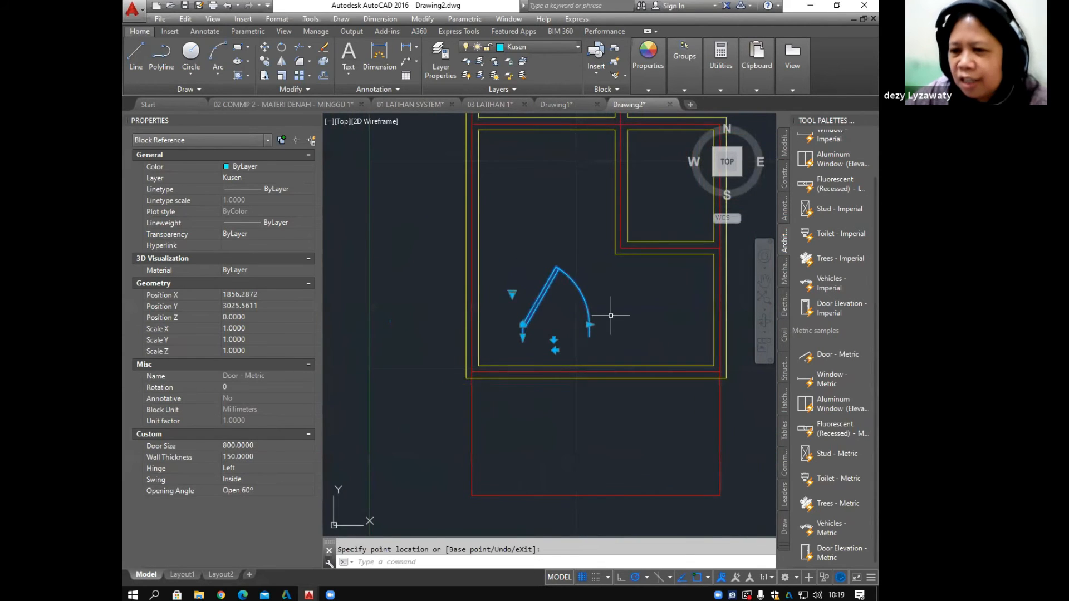
middle_click_drag(599, 310, 579, 310)
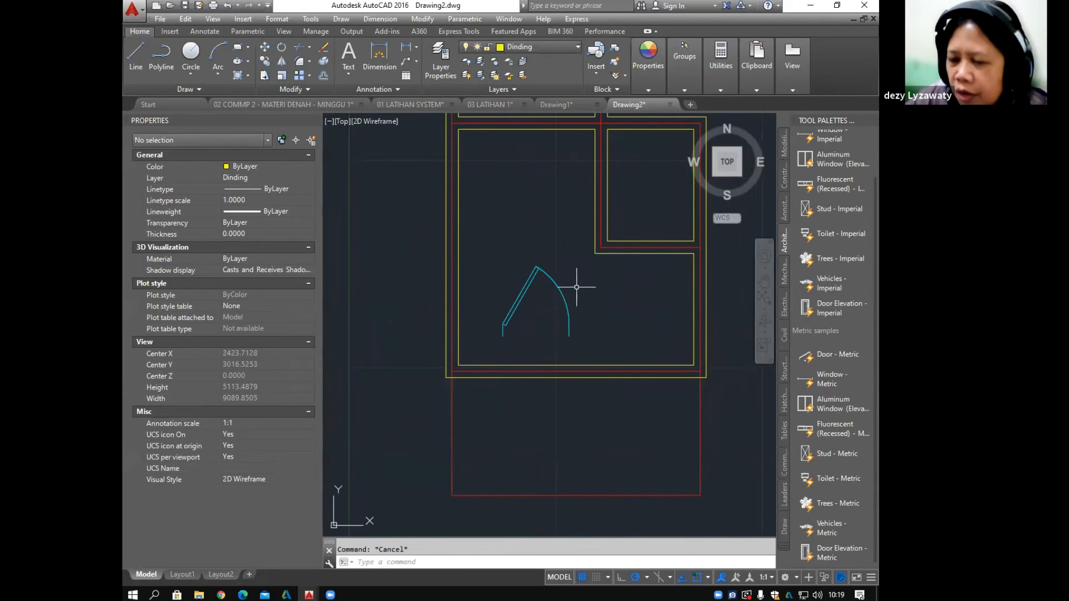
Step: Move the door block from its hinge corner to the lower-left inner wall corner of the large lower room
left_click(576, 286)
left_click(534, 313)
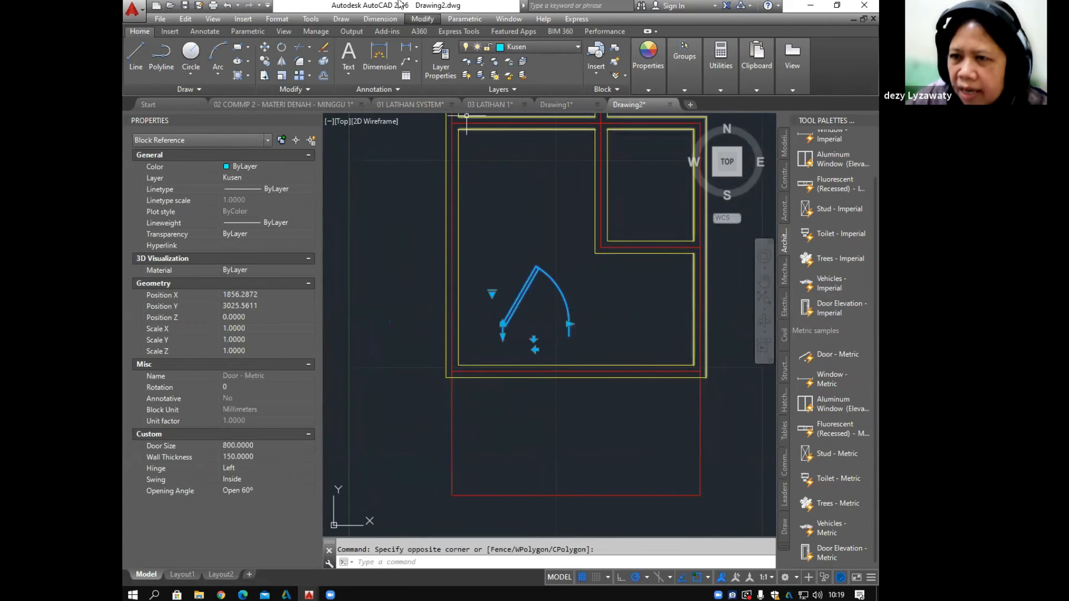
left_click(426, 20)
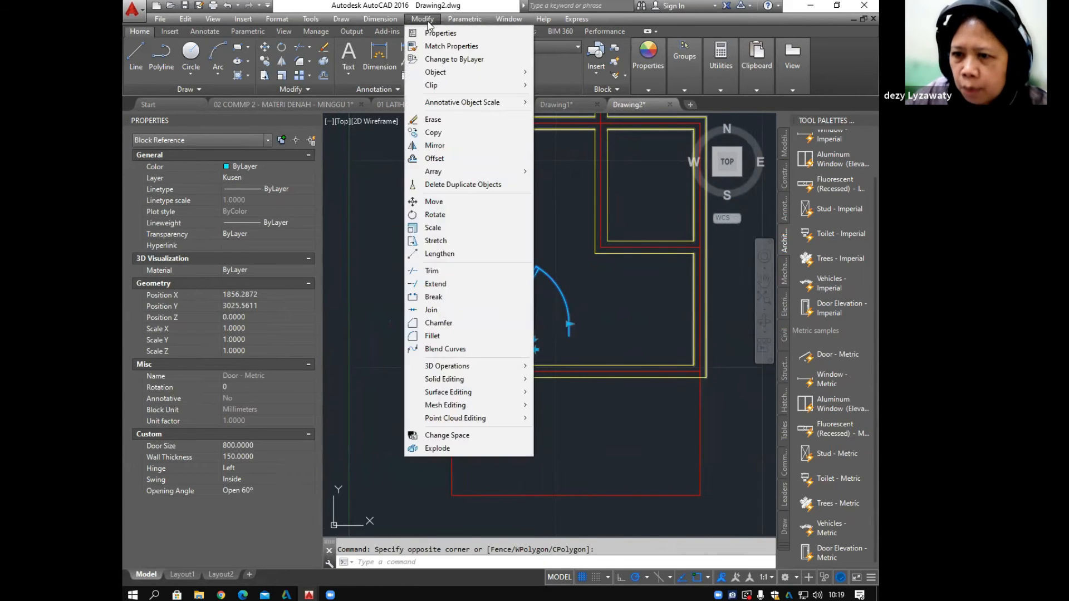
left_click(456, 202)
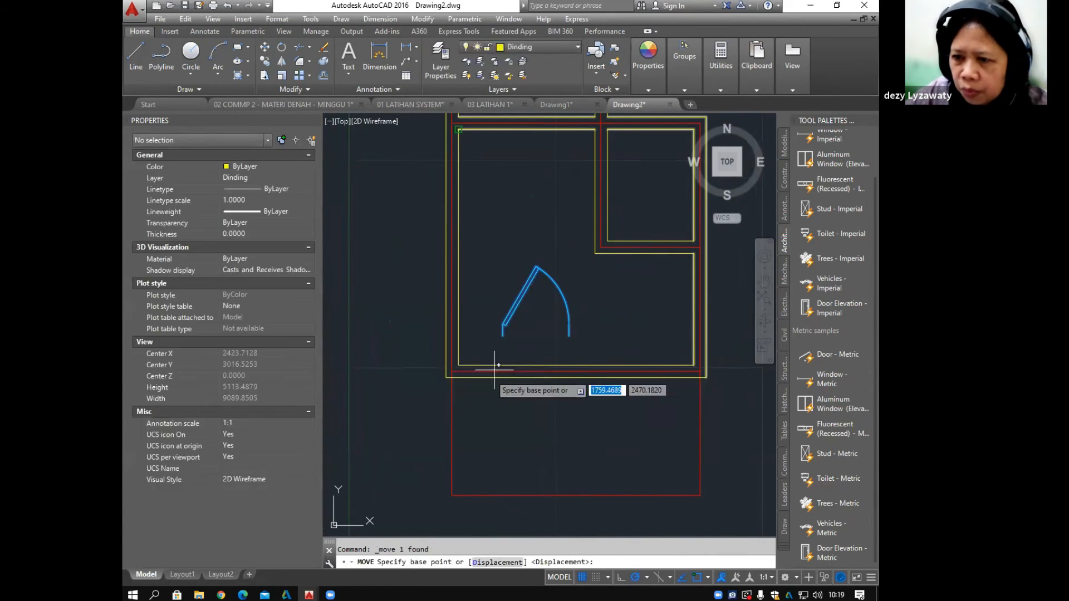
scroll(493, 379, "up", 3)
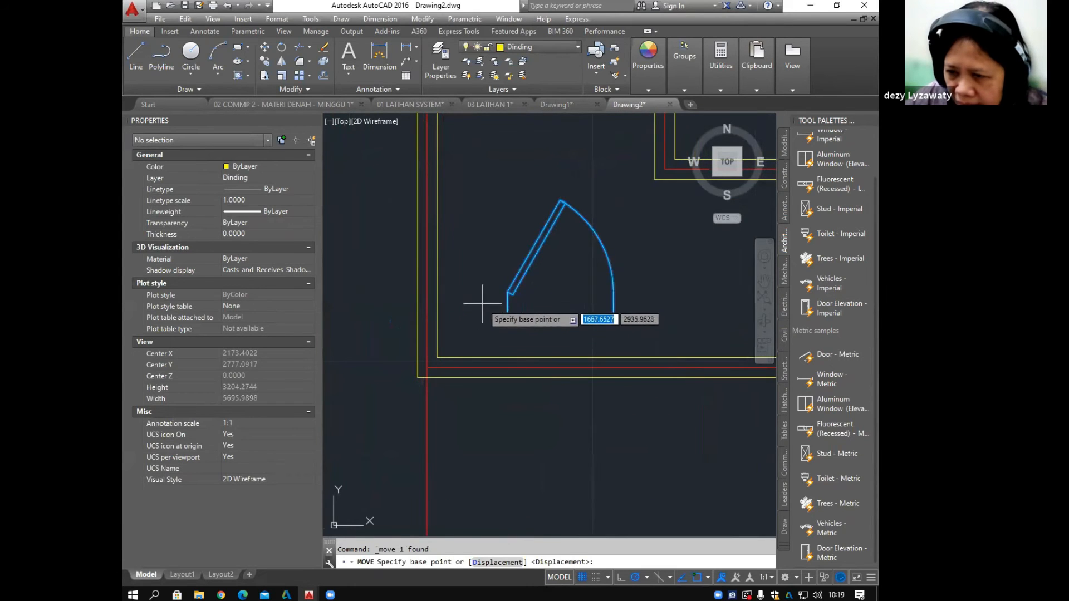
scroll(484, 301, "up", 2)
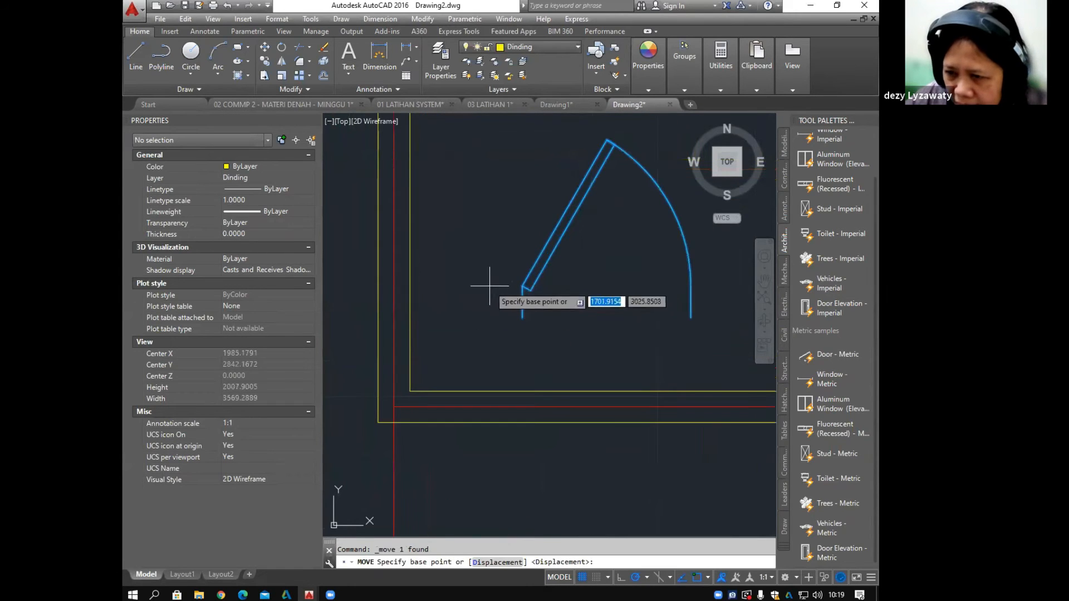
left_click(523, 286)
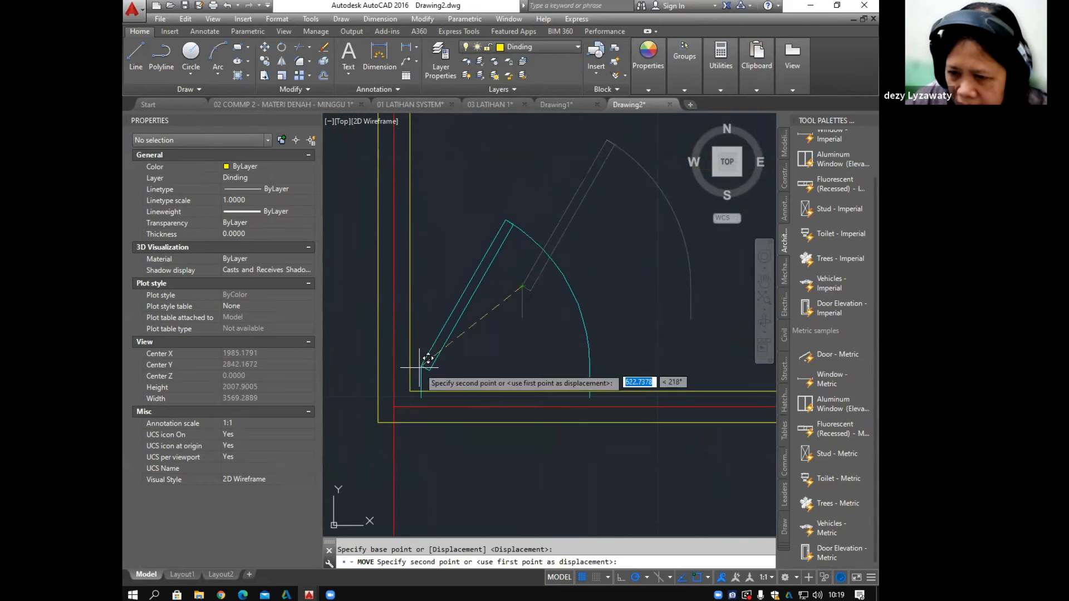
left_click(410, 390)
scroll(584, 346, "down", 5)
middle_click_drag(619, 350, 595, 342)
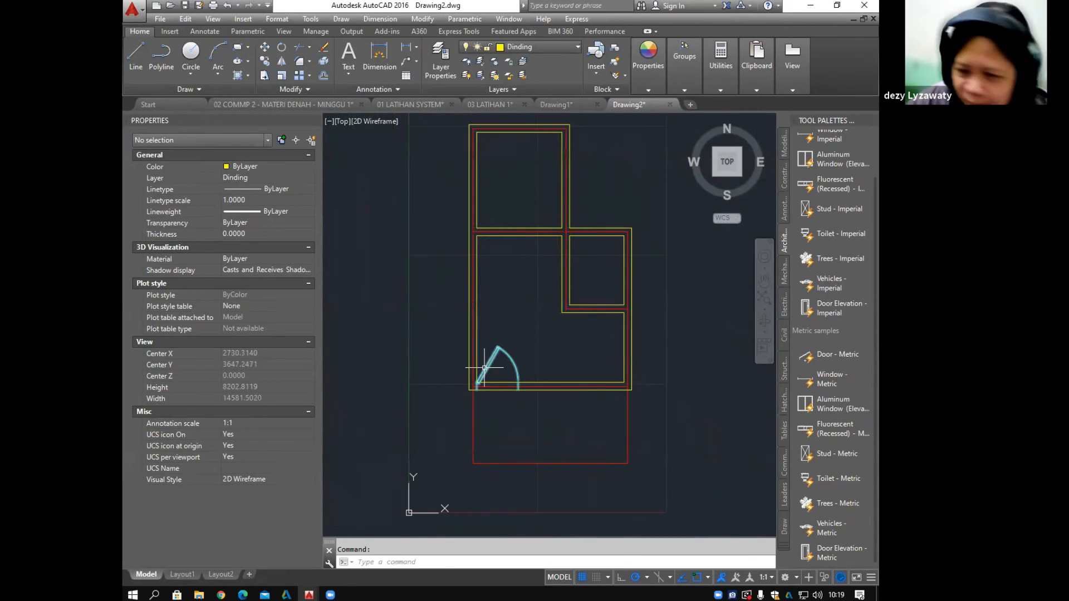
Step: Insert a second Door - Metric block near the lower-left corner of the upper room and assign it to the Kusen layer
scroll(488, 364, "up", 2)
middle_click_drag(553, 335, 510, 355)
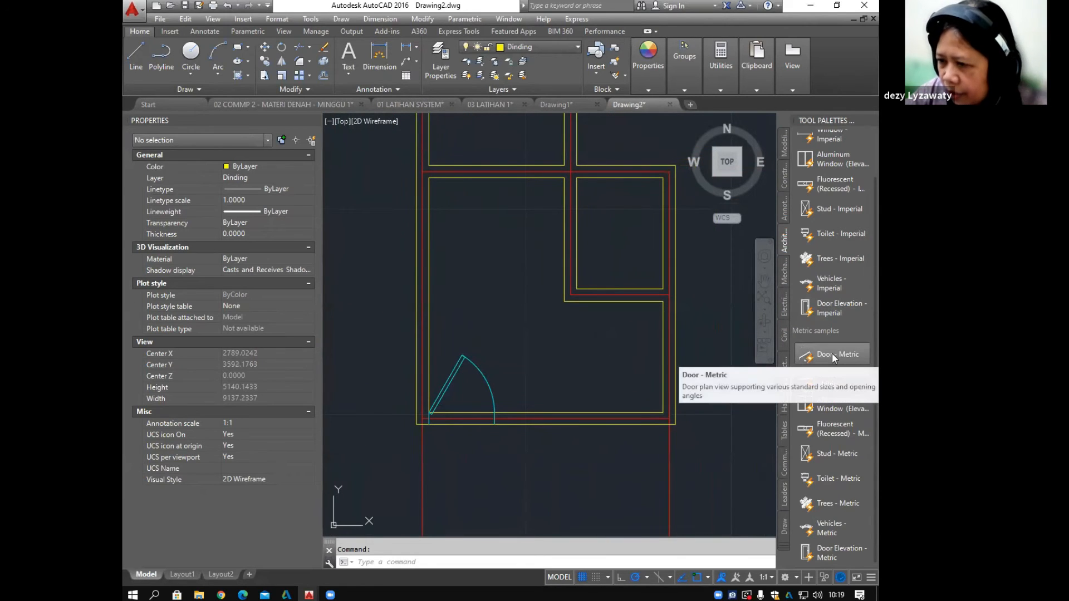
left_click(833, 358)
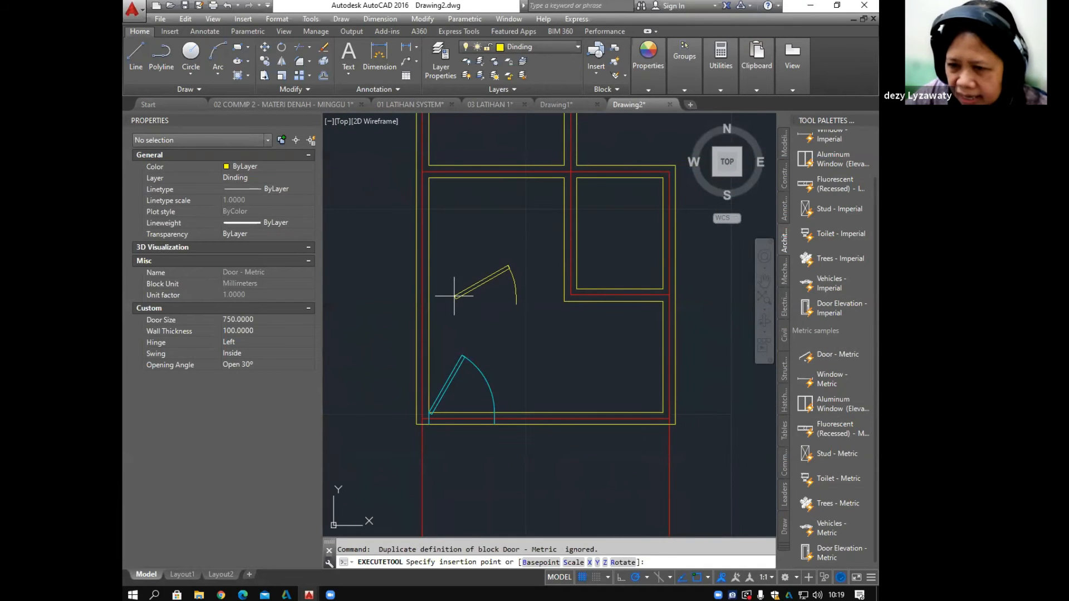
scroll(461, 205, "up", 4)
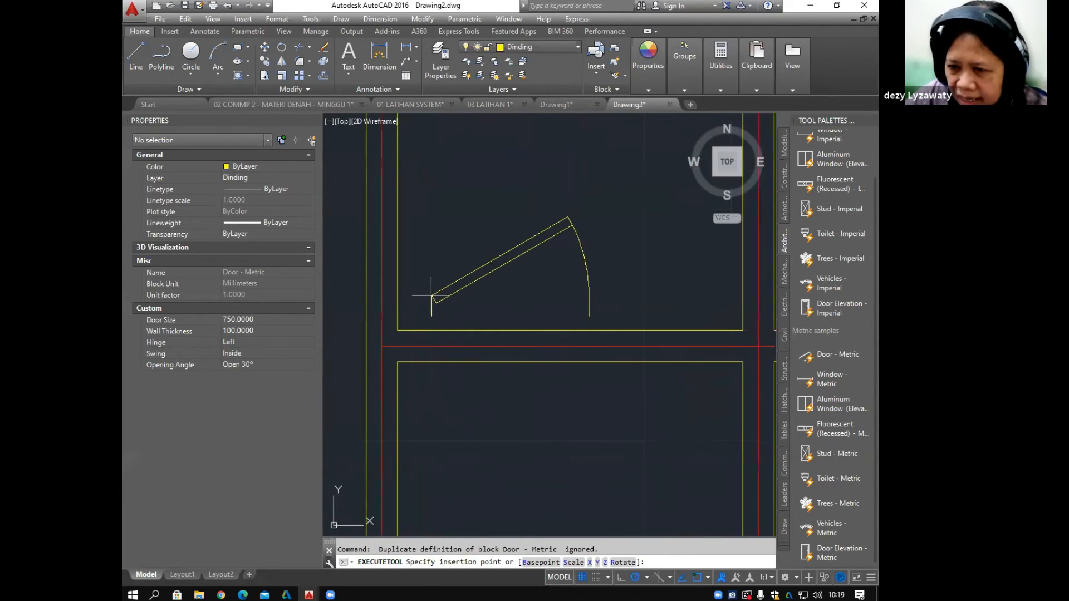
left_click(427, 296)
left_click(496, 257)
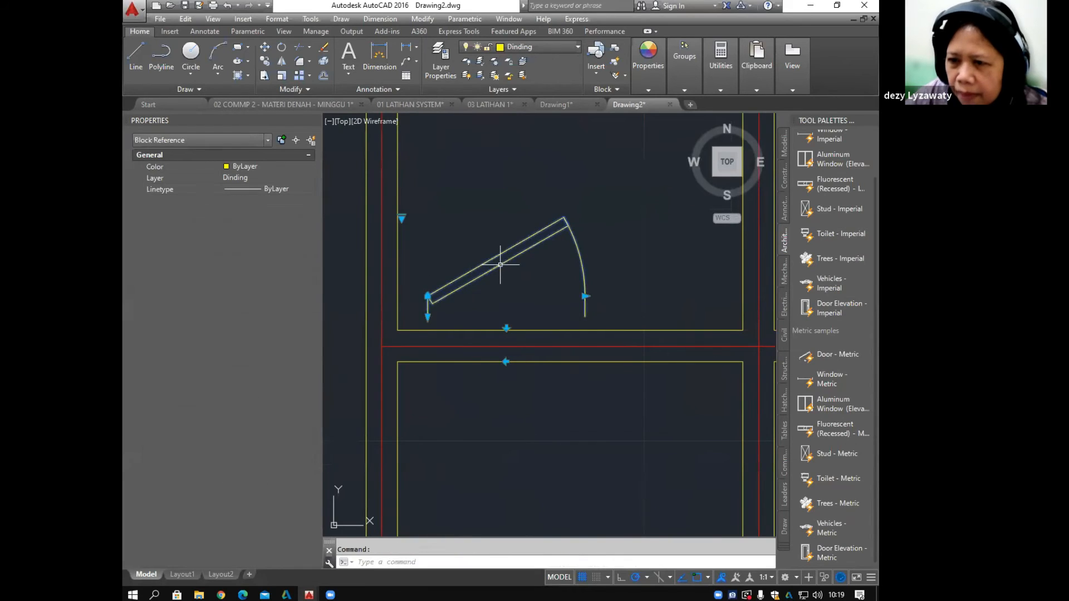
left_click(535, 46)
left_click(528, 102)
Step: Stretch the upper room's door block to a door size of 800 and set its opening angle to Open 60°
scroll(592, 258, "down", 2)
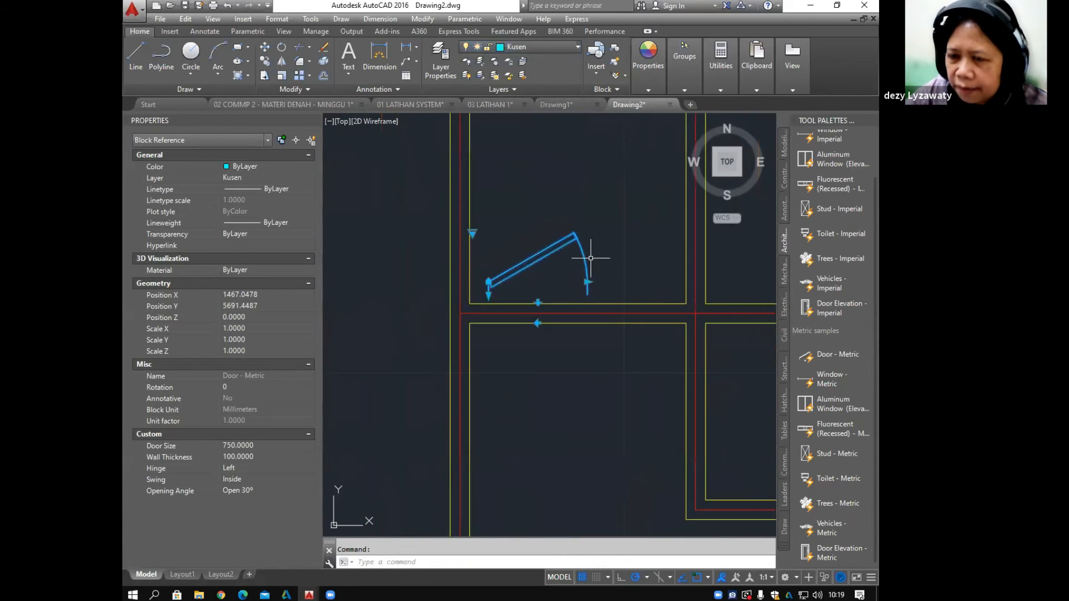
scroll(593, 253, "up", 2)
left_click(585, 298)
left_click(595, 300)
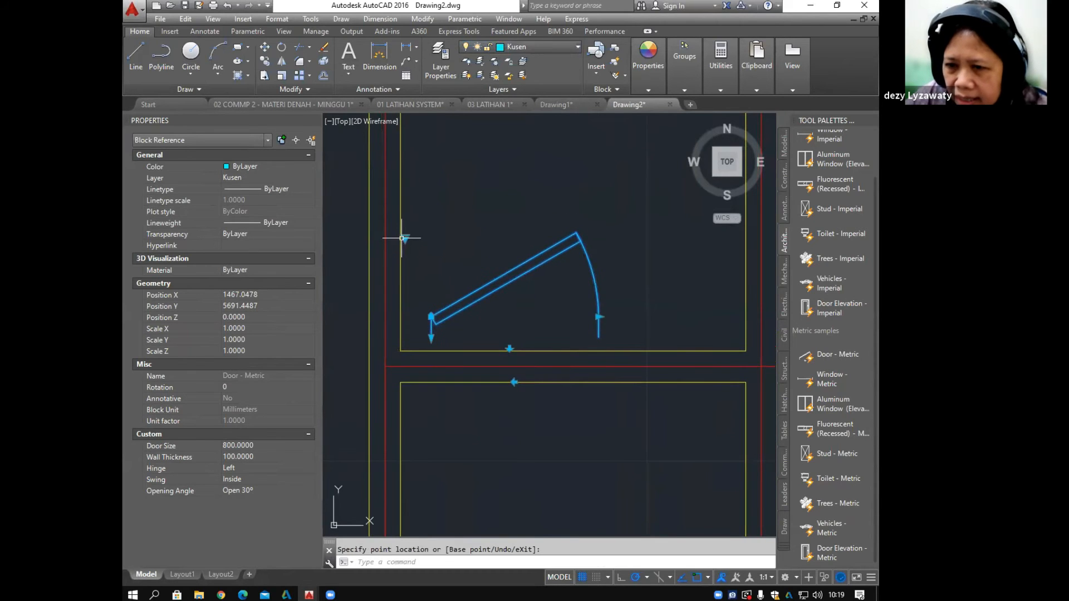
left_click(404, 239)
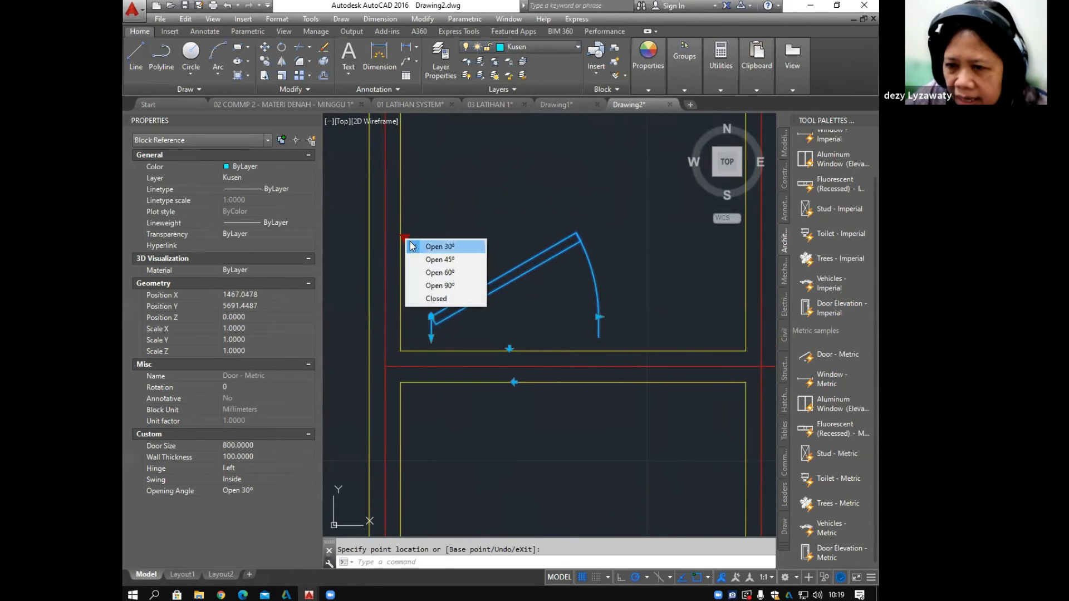
left_click(440, 272)
Step: Set the wall thickness of the upper room's door block to 150
middle_click_drag(538, 296, 556, 300)
scroll(448, 356, "up", 5)
left_click(447, 320)
key("Return")
scroll(442, 350, "down", 3)
scroll(495, 313, "up", 1)
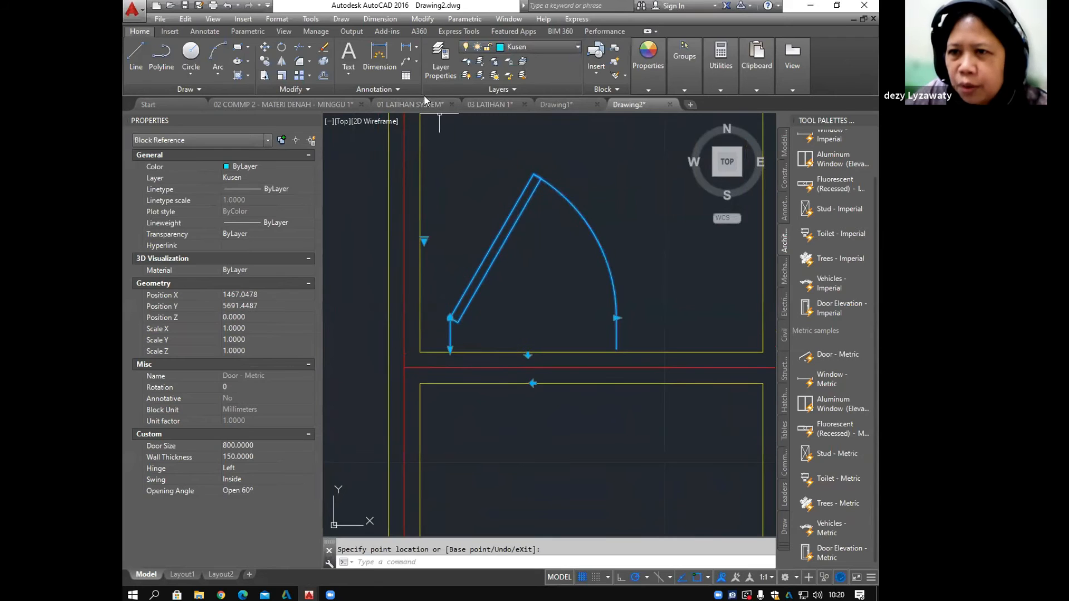
Step: Move the upper room's door block from its hinge corner to that room's lower-left inner wall corner
left_click(422, 18)
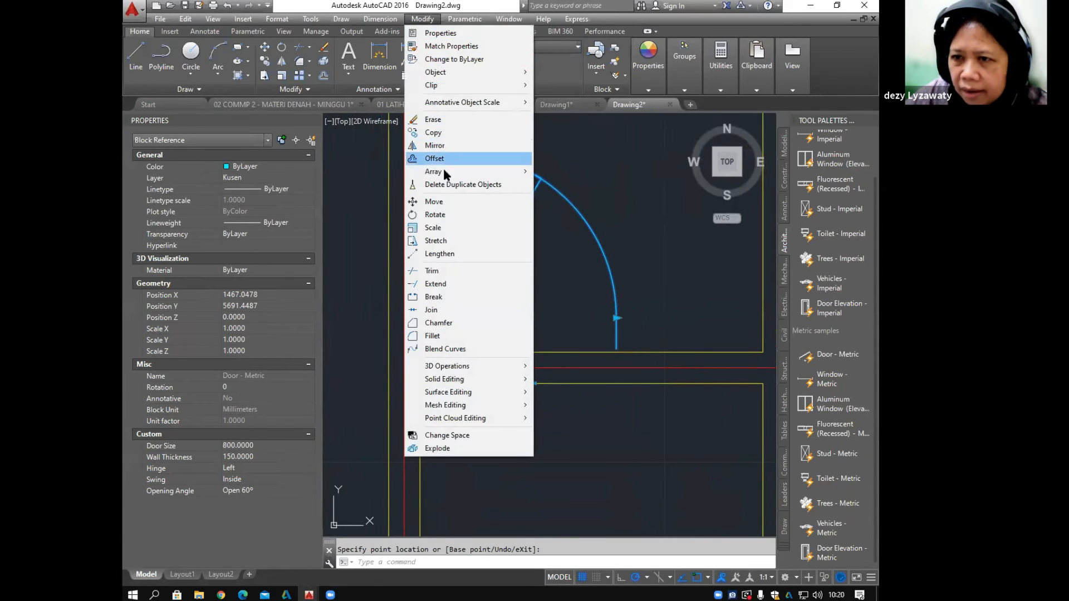
left_click(434, 202)
scroll(457, 284, "up", 3)
left_click(471, 269)
left_click(390, 356)
scroll(375, 353, "down", 8)
mouse_move(509, 376)
middle_mouse_down()
mouse_move(527, 303)
mouse_move(540, 306)
middle_mouse_up()
scroll(535, 313, "up", 2)
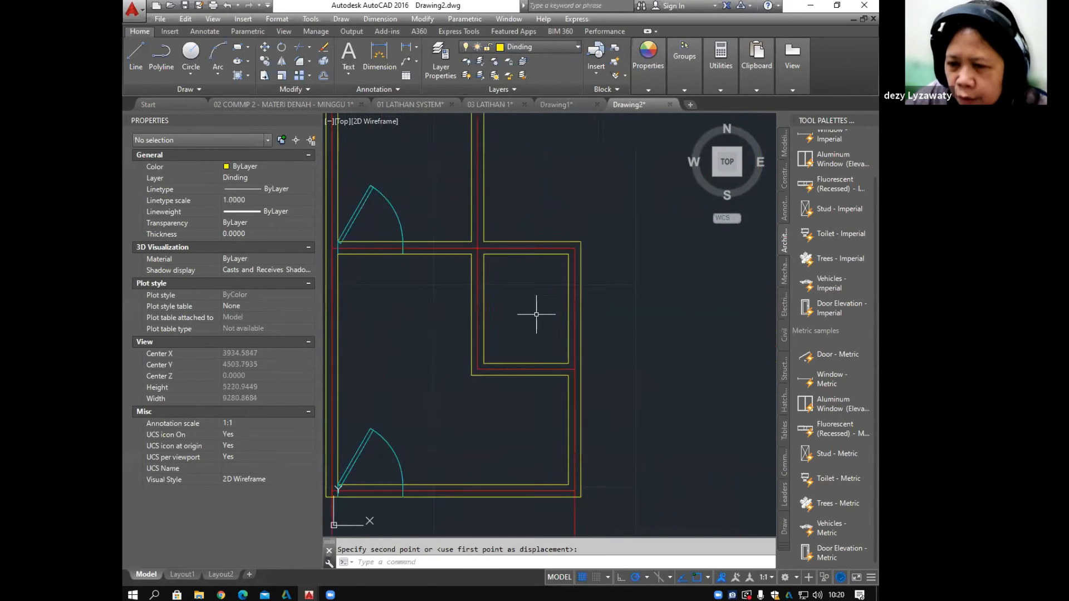
Step: Insert a Toilet - Metric block beside the house's east wall and set its type to Elongated (Plan)
scroll(545, 296, "down", 2)
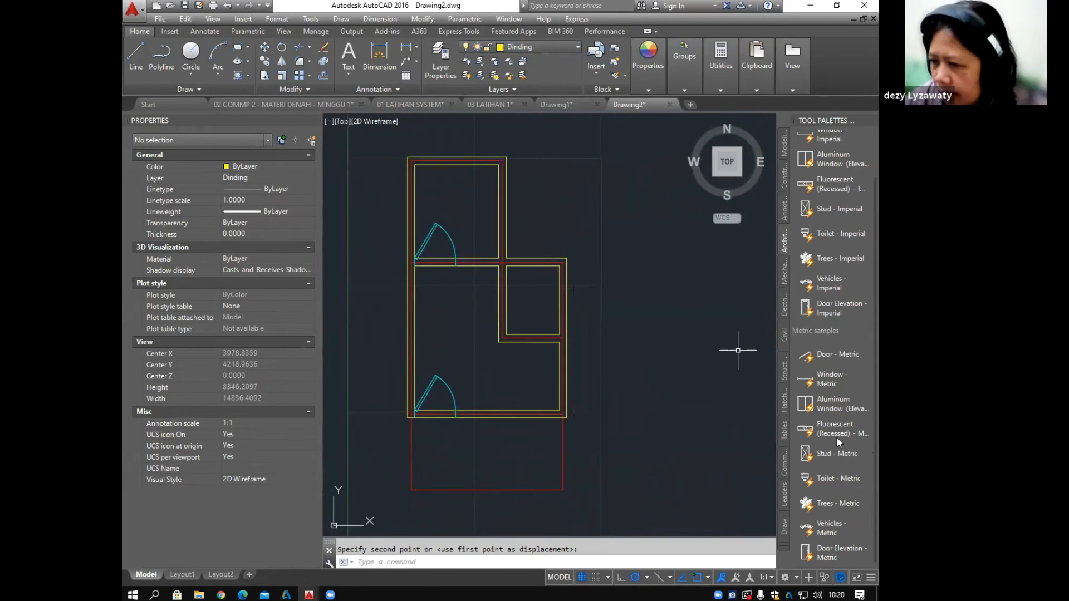
left_click(816, 461)
left_click_drag(807, 480, 625, 361)
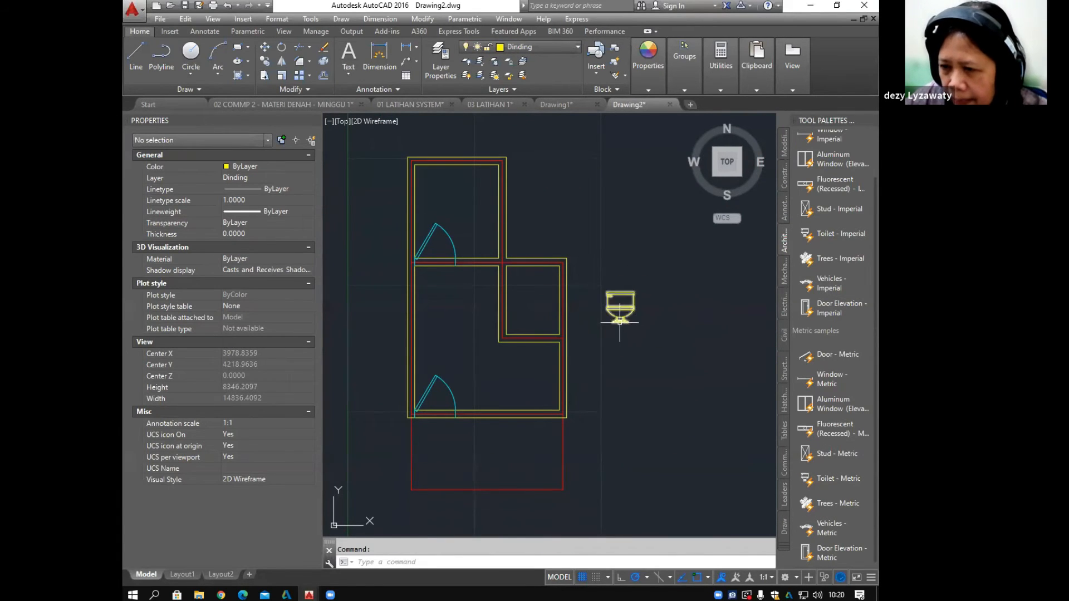
scroll(624, 311, "up", 4)
left_click(625, 311)
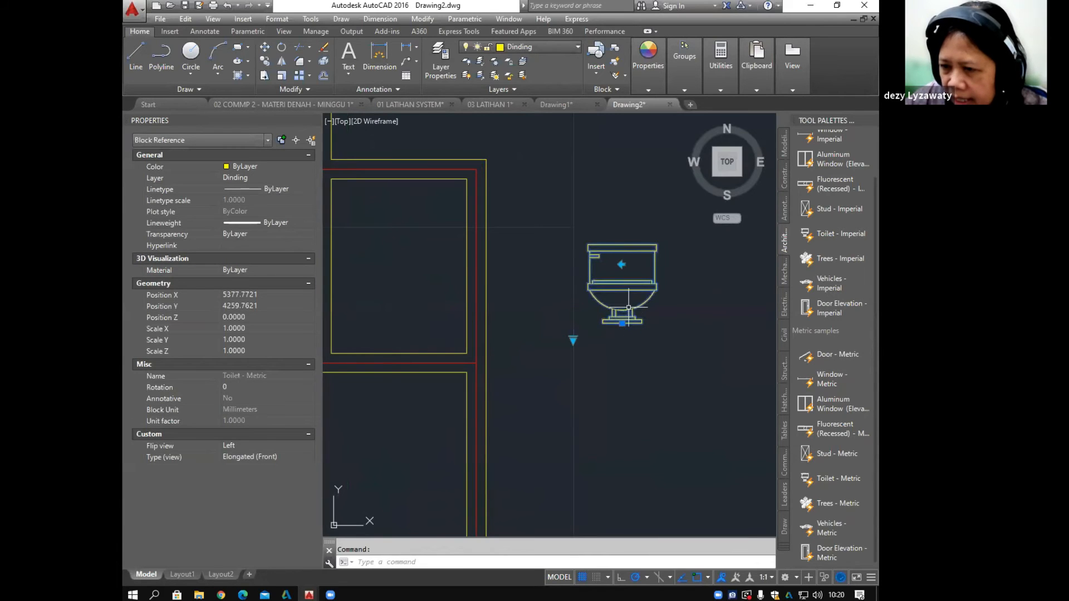
left_click(573, 339)
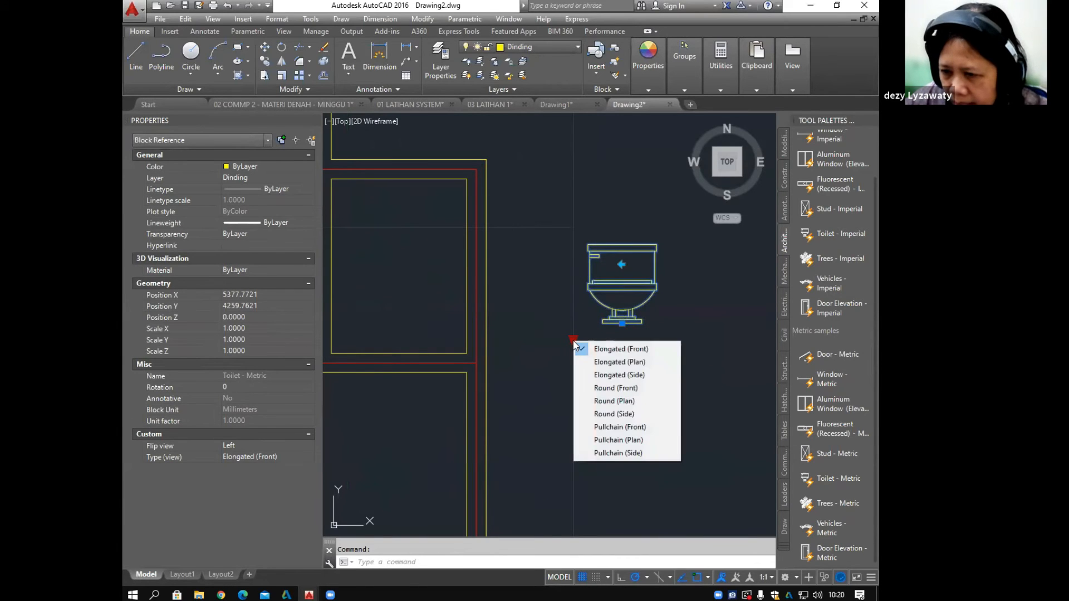
left_click(608, 363)
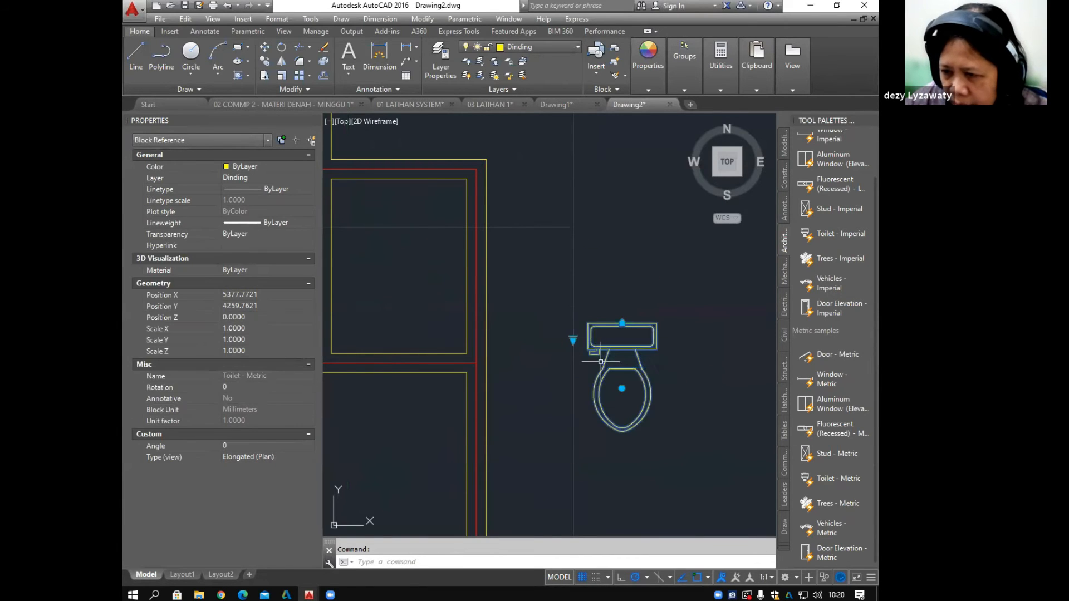
Step: Try the toilet types Elongated (Side), Pullchain (Plan) and Round (Plan), and return the block to Elongated (Plan)
left_click(574, 339)
left_click(618, 377)
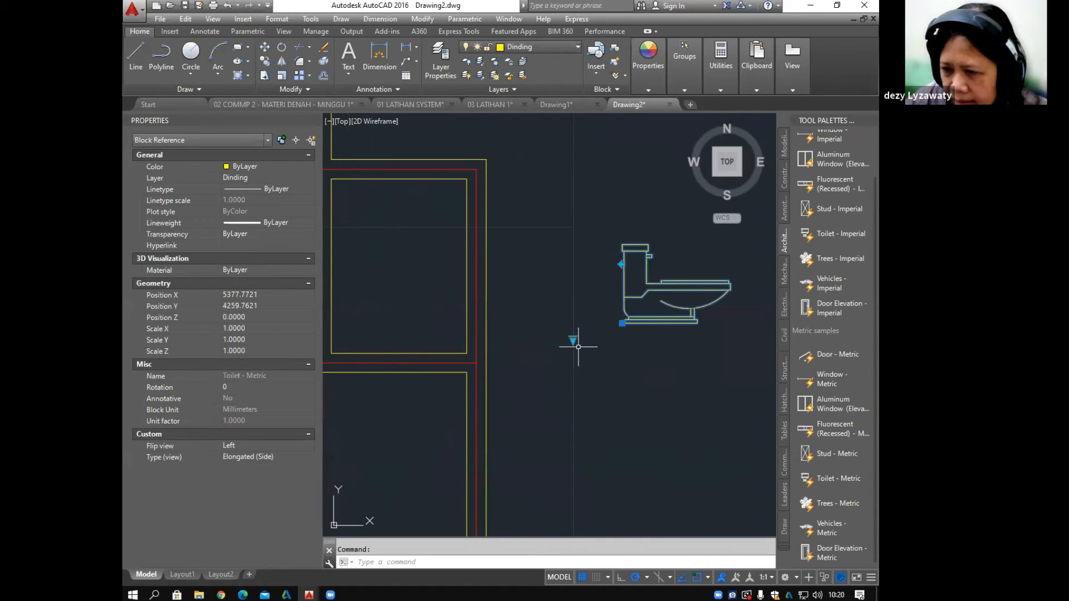
left_click(573, 340)
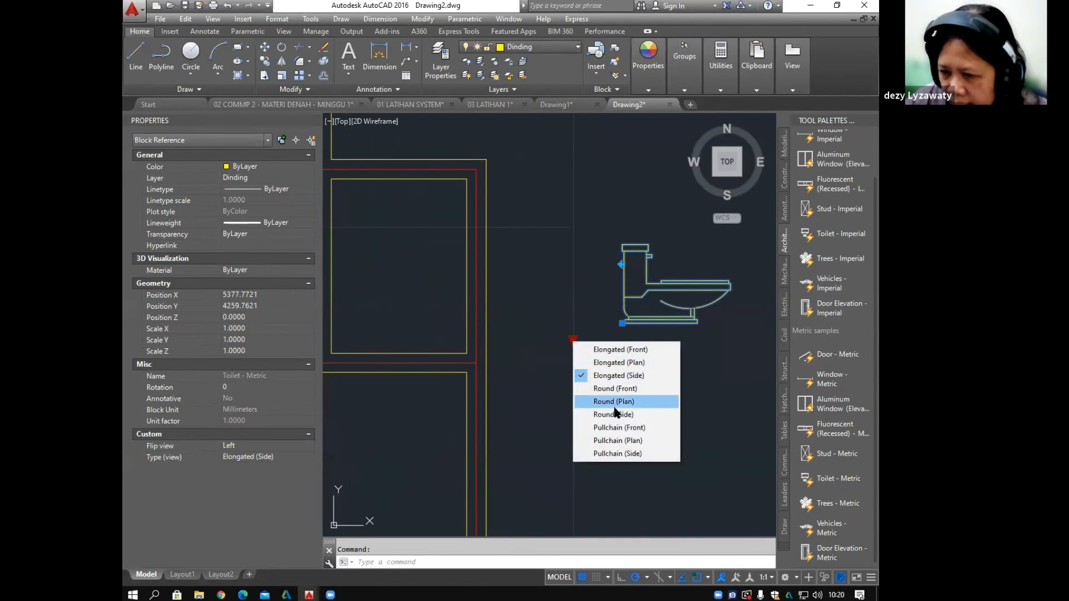
left_click(616, 440)
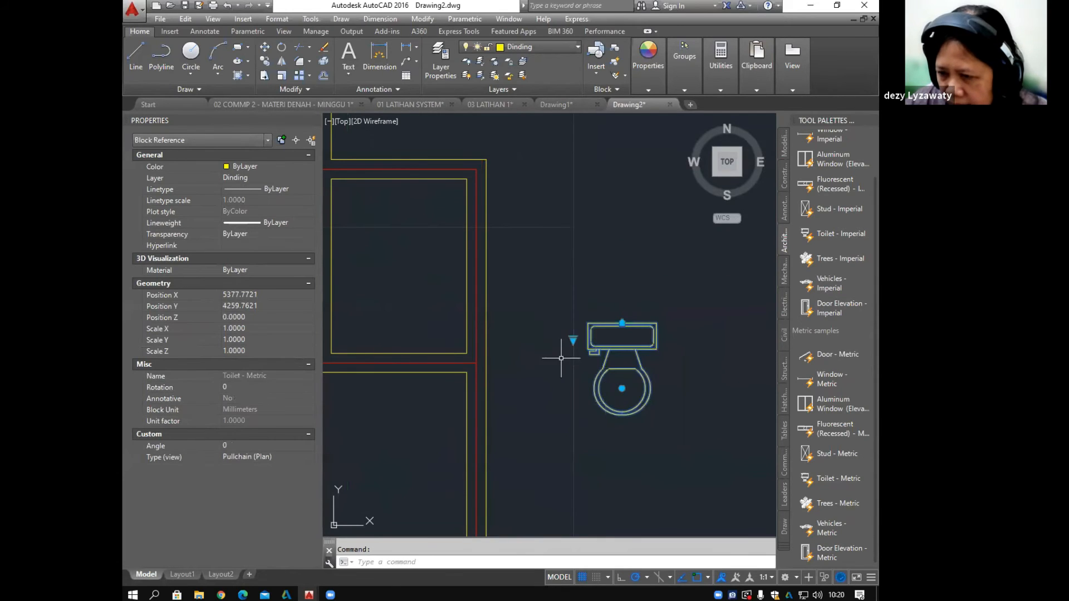
left_click(573, 339)
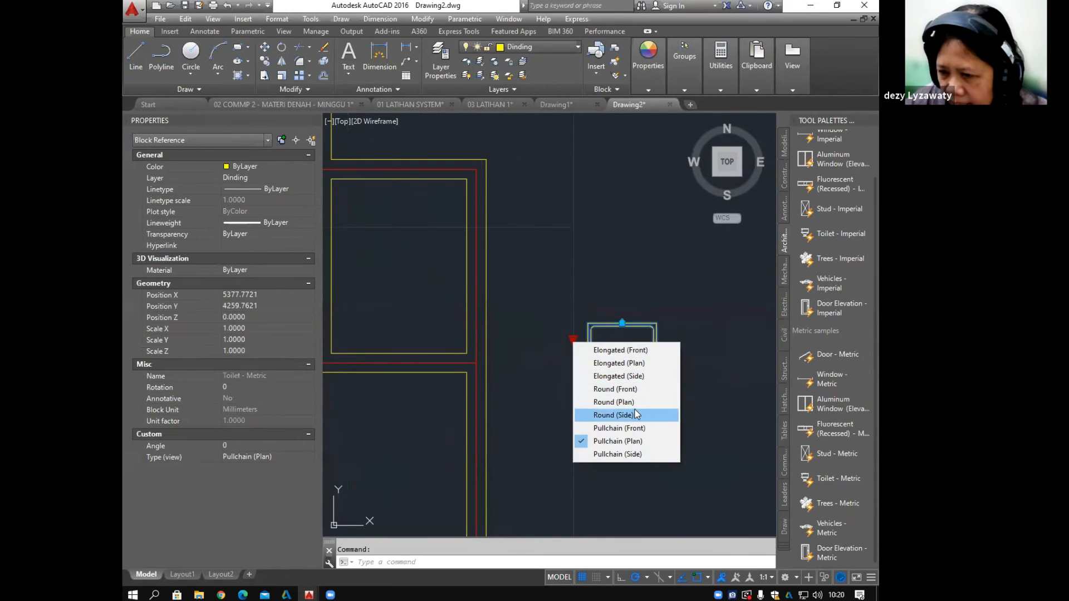
left_click(632, 402)
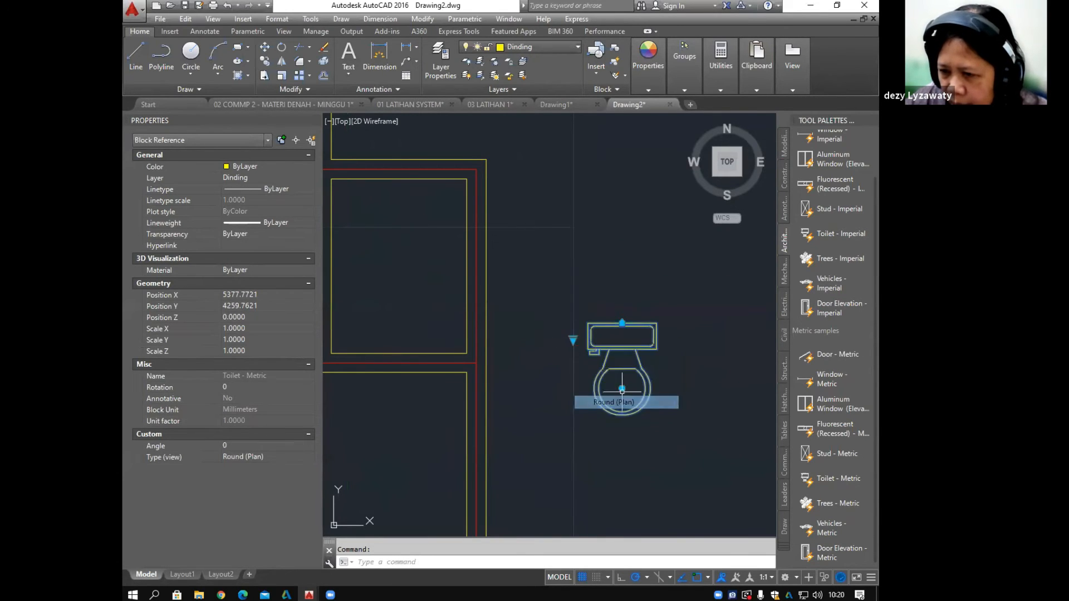
left_click(573, 339)
left_click(626, 355)
scroll(688, 380, "down", 3)
key("Escape")
Step: Assign the toilet block to the Toilet layer
scroll(669, 361, "up", 3)
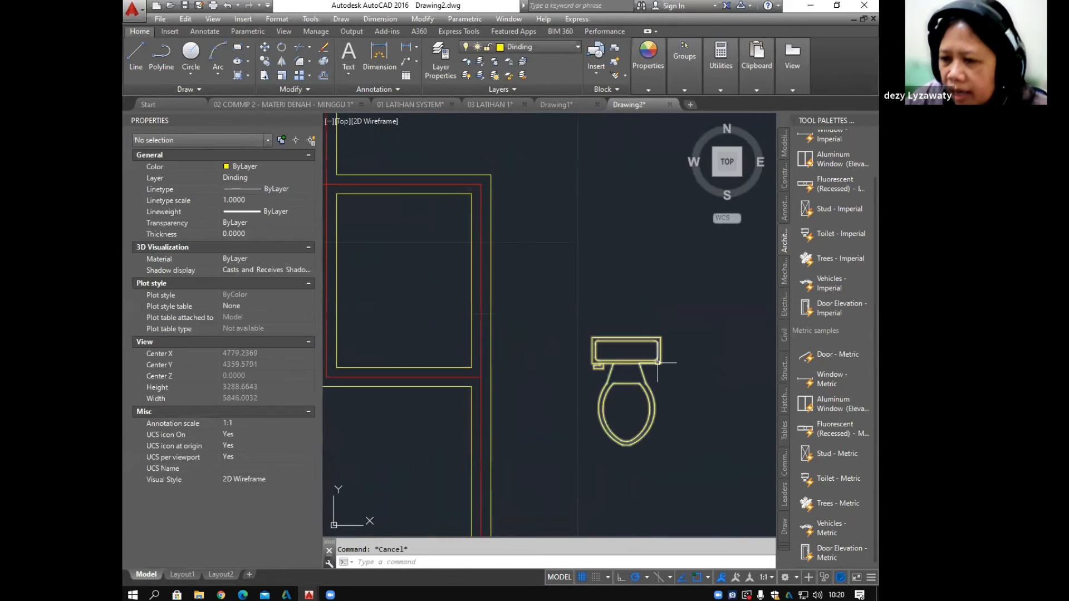
left_click(658, 363)
left_click(553, 46)
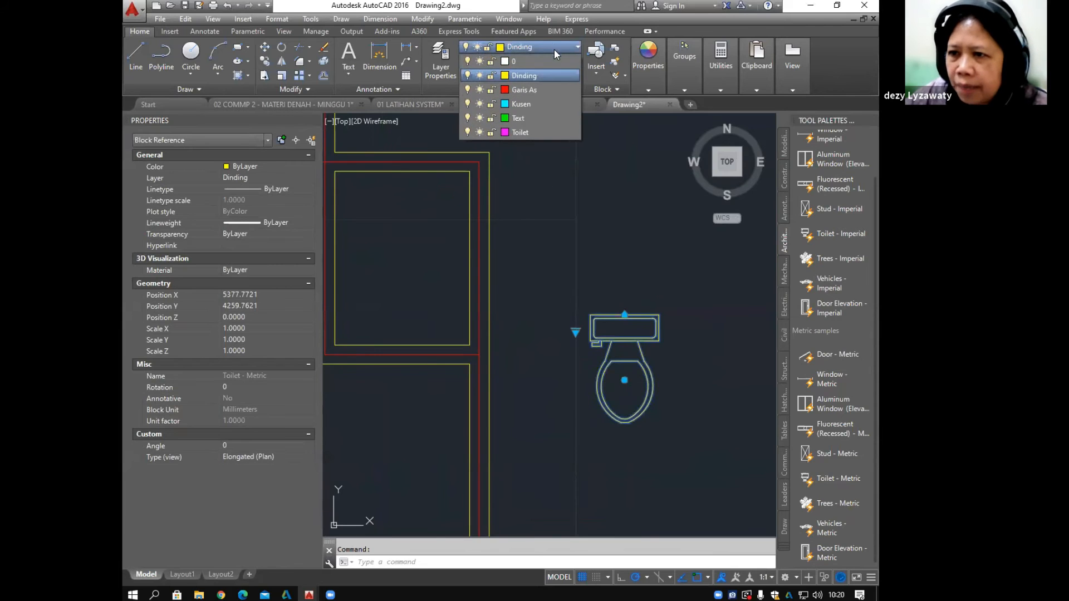
left_click(529, 132)
Step: Align the toilet's tank to the inner face of the small room's lower wall, near the middle of that wall
middle_click_drag(656, 308, 675, 267)
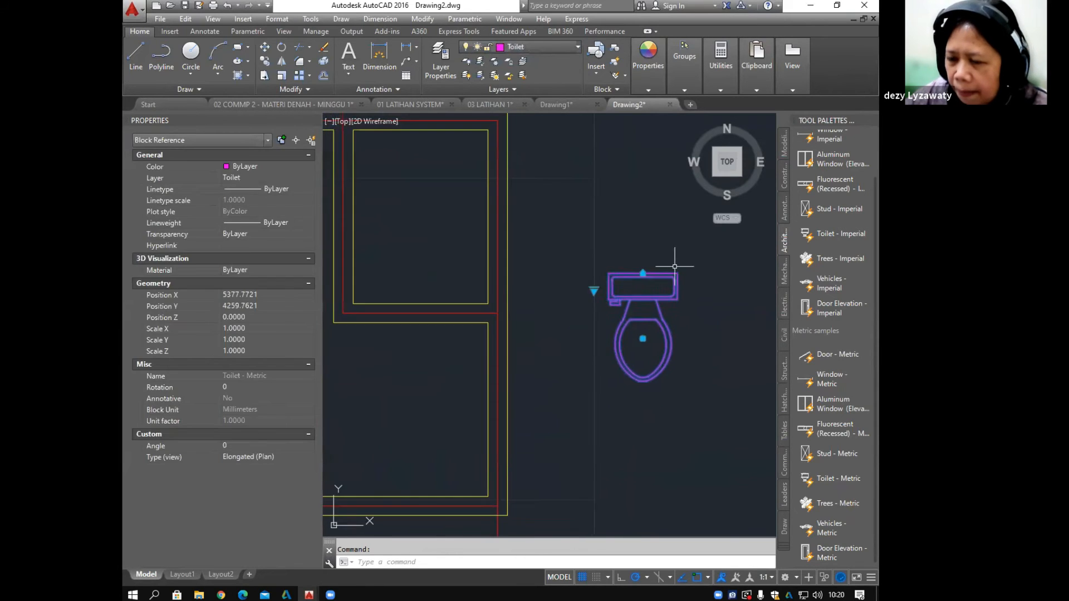
scroll(670, 302, "down", 4)
scroll(669, 302, "up", 3)
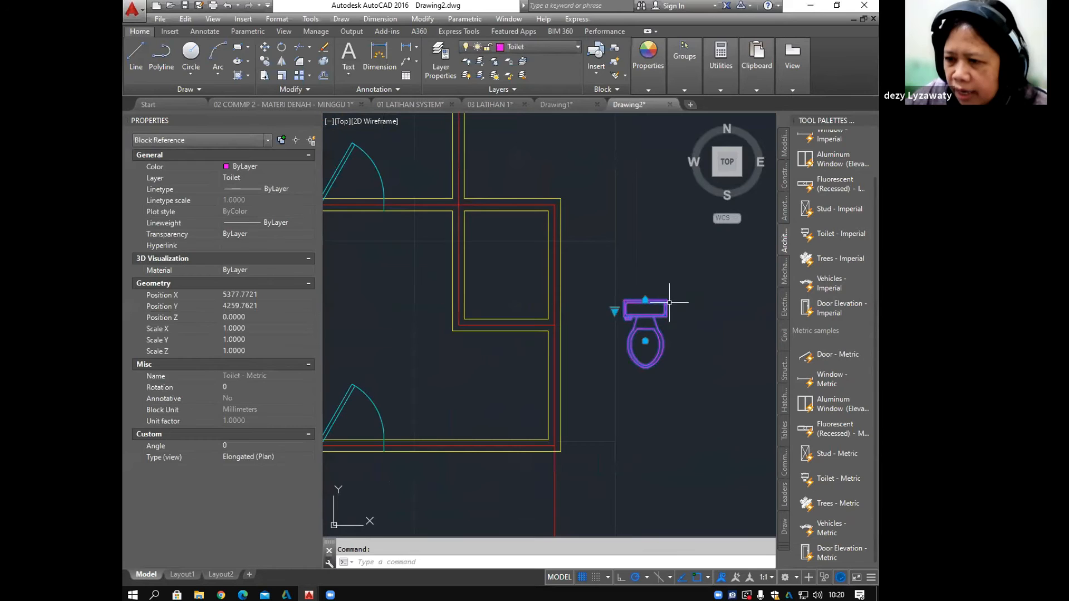
scroll(666, 323, "up", 2)
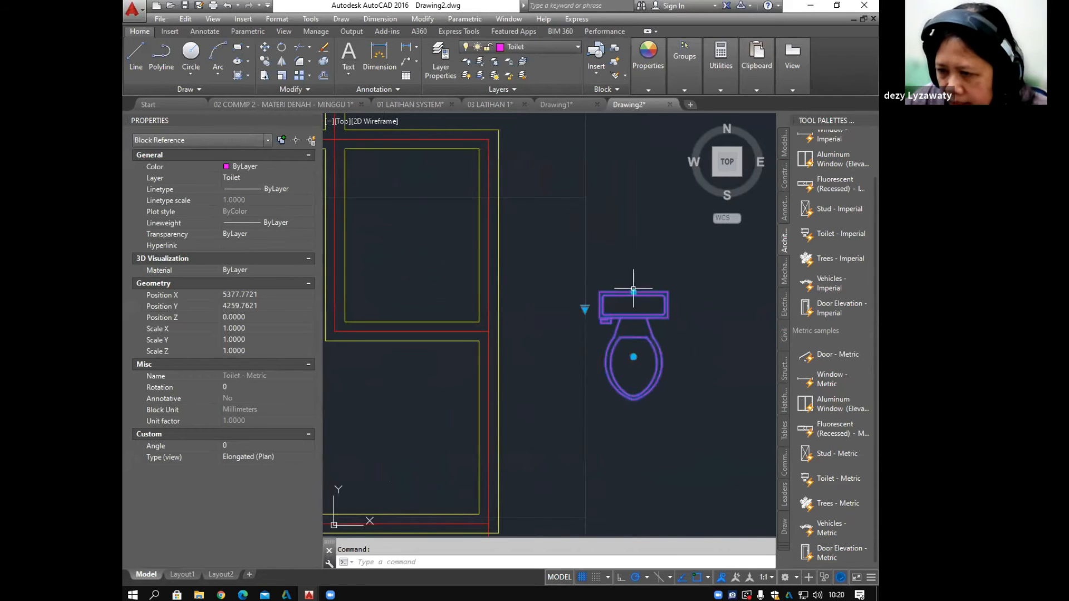
left_click(633, 292)
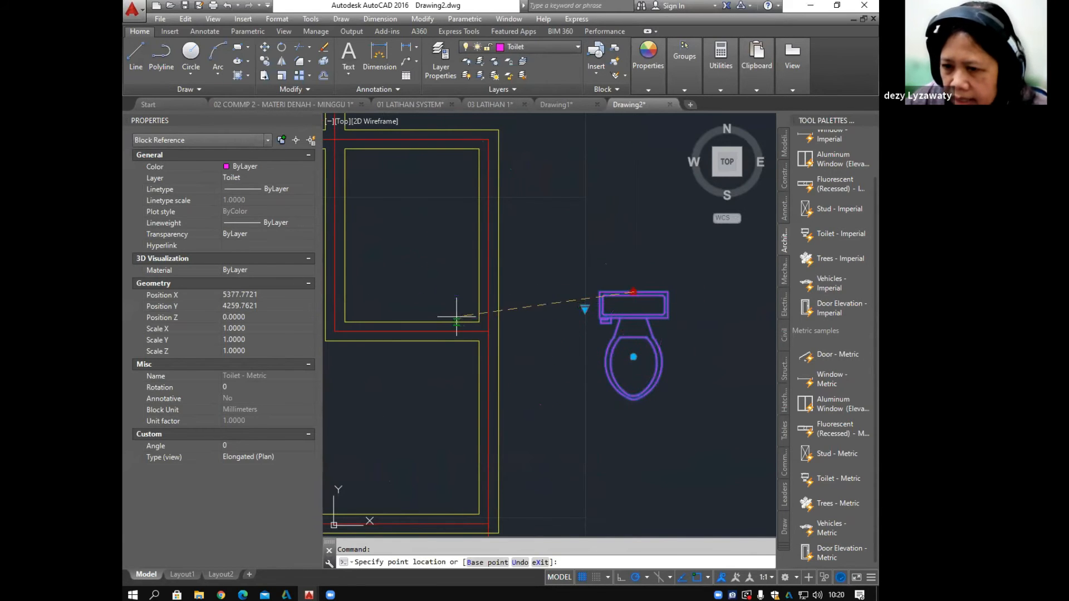
middle_click_drag(448, 313, 600, 301)
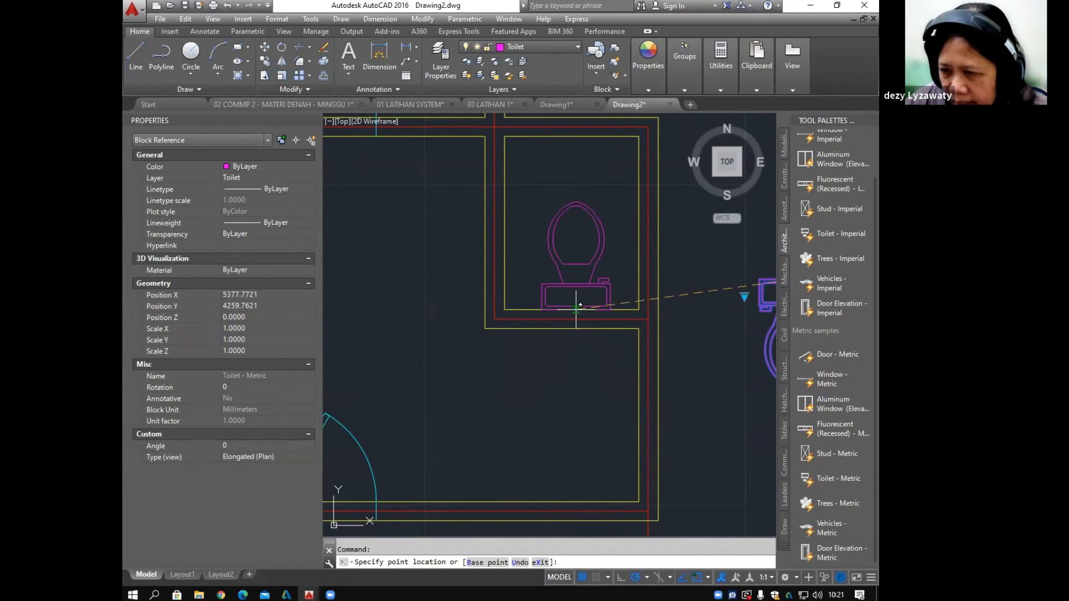
left_click(575, 309)
Step: Pull the toilet block out east of the plan and realign it to the small room's lower inner wall
scroll(613, 345, "down", 3)
scroll(604, 327, "up", 6)
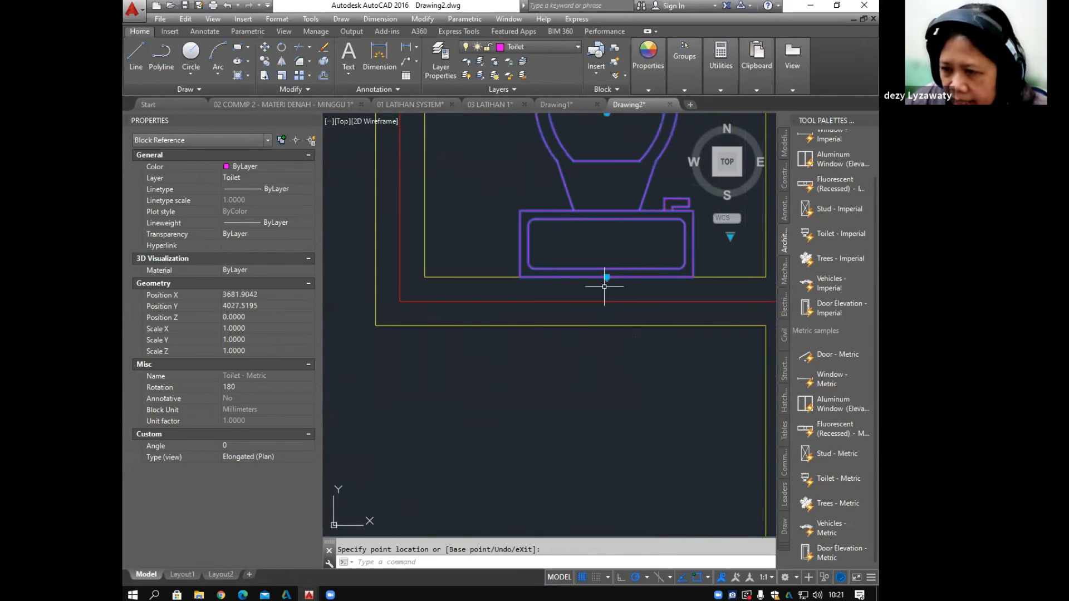
left_click(607, 277)
scroll(632, 334, "down", 5)
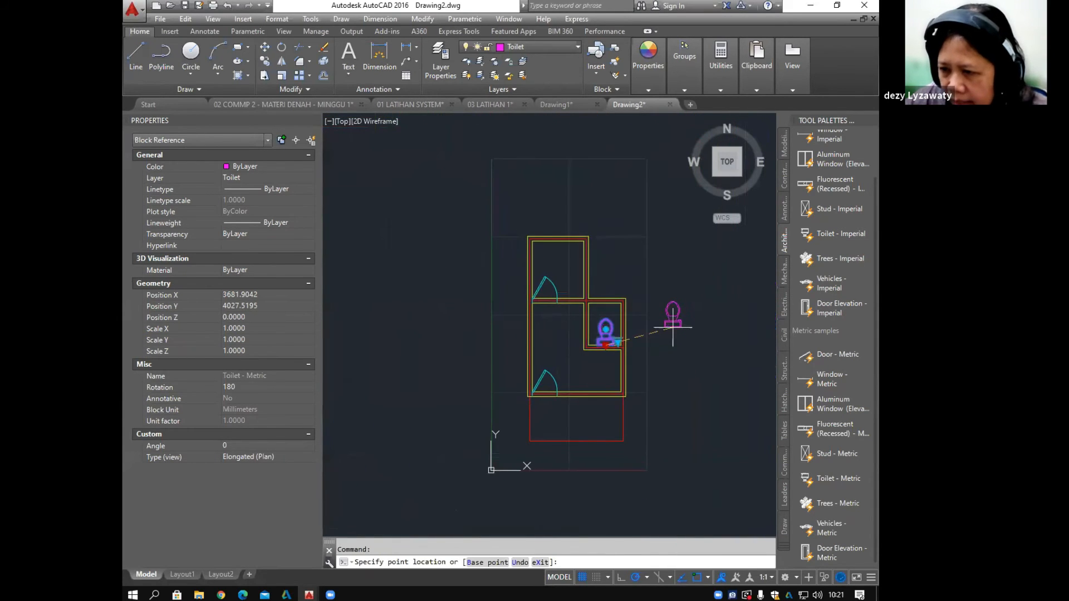
scroll(673, 328, "up", 4)
left_click(650, 319)
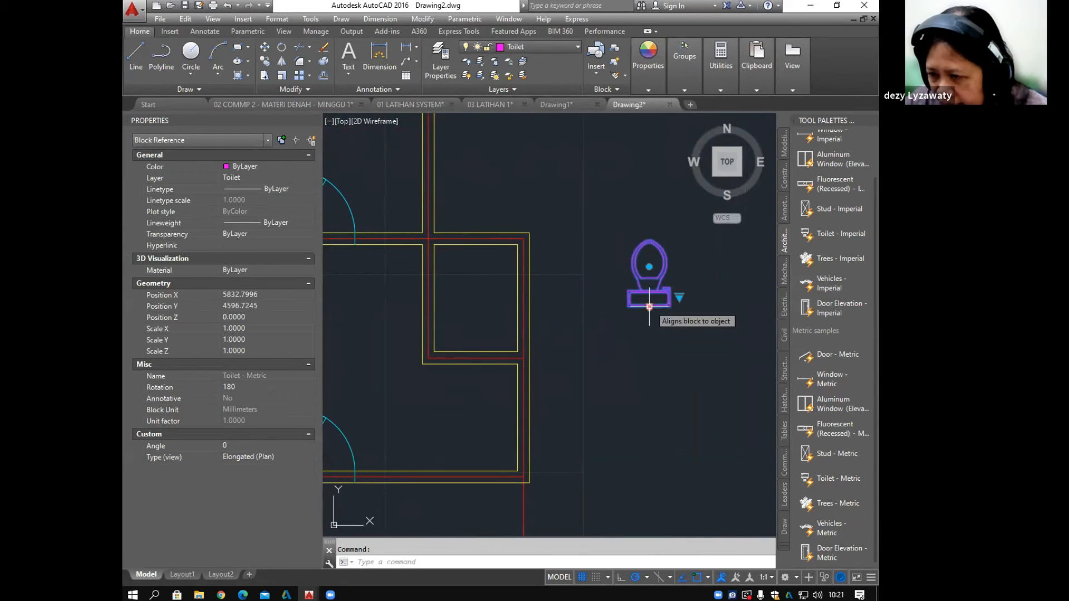
left_click(650, 307)
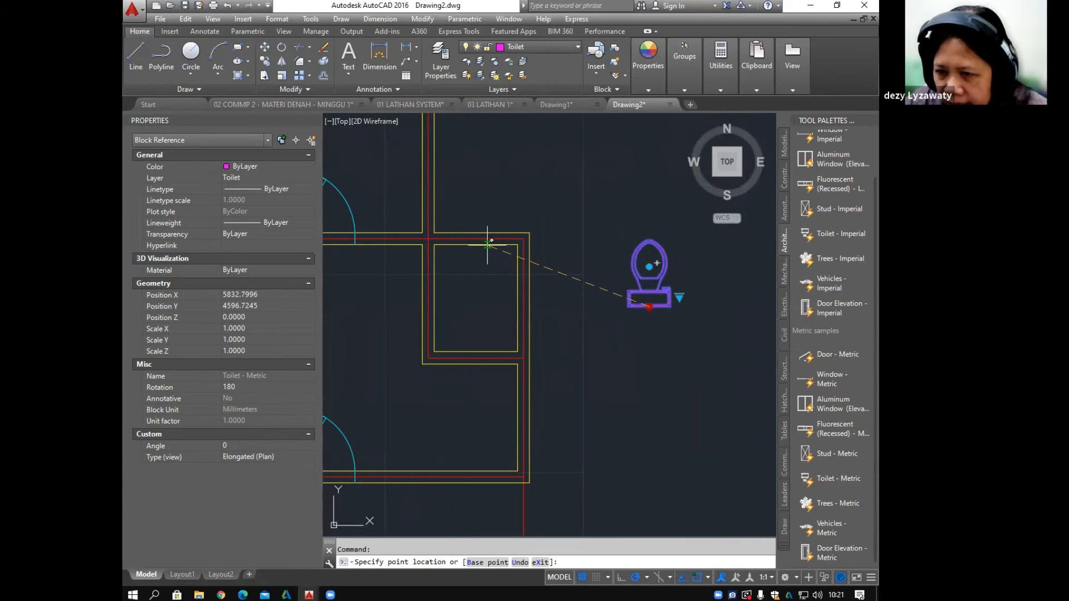
left_click(473, 348)
key("Escape")
Step: Copy the lower room's door from its hinge corner to a free spot in the open floor beside the toilet room
scroll(640, 334, "down", 4)
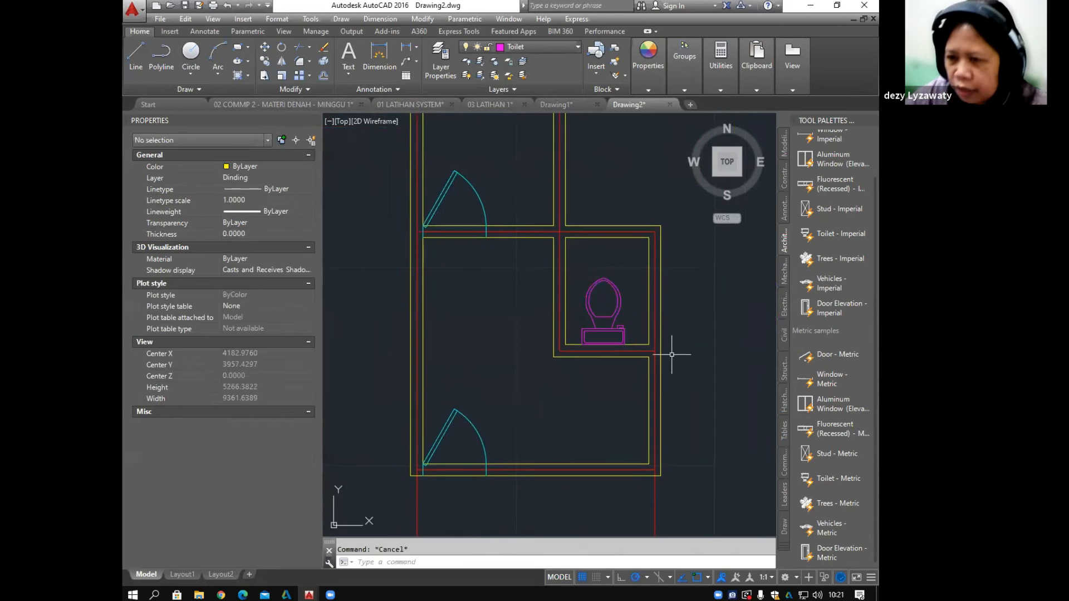
scroll(590, 296, "up", 4)
middle_click_drag(507, 306, 536, 233)
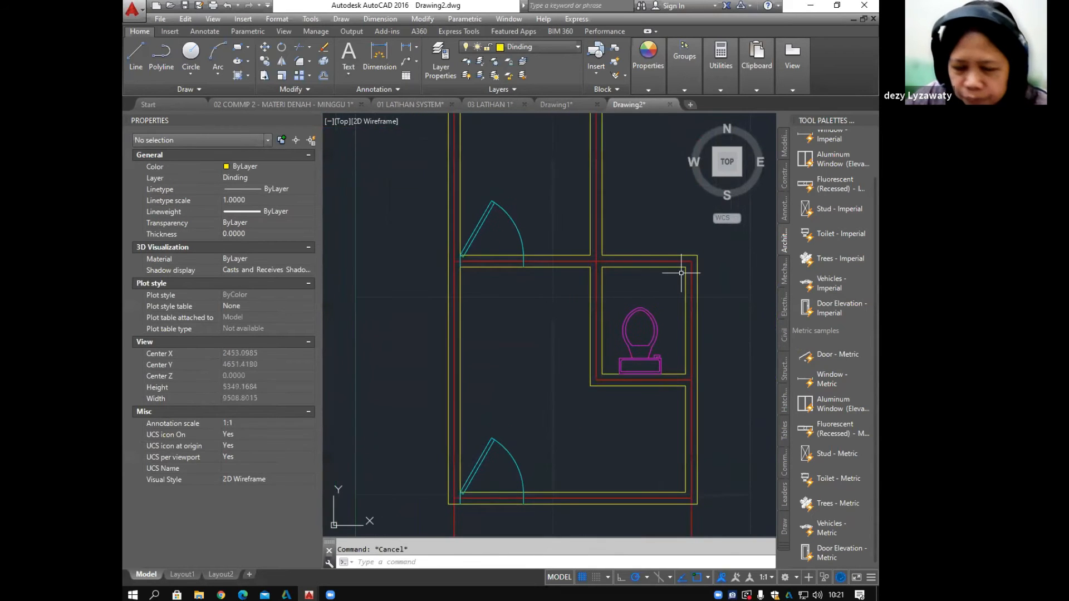
middle_click_drag(573, 334, 567, 287)
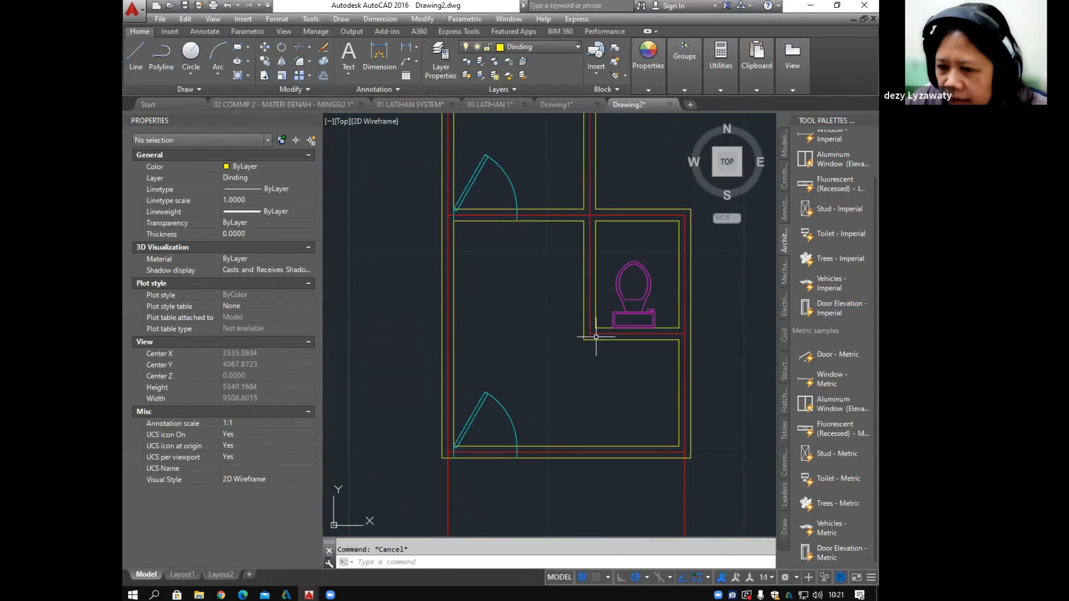
left_click(489, 396)
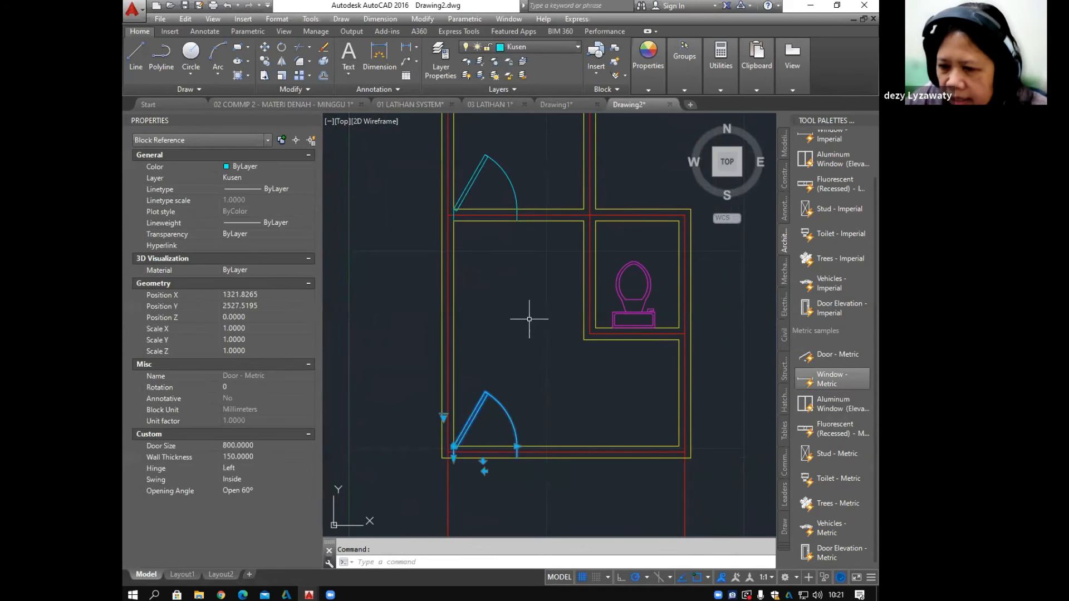
left_click(421, 19)
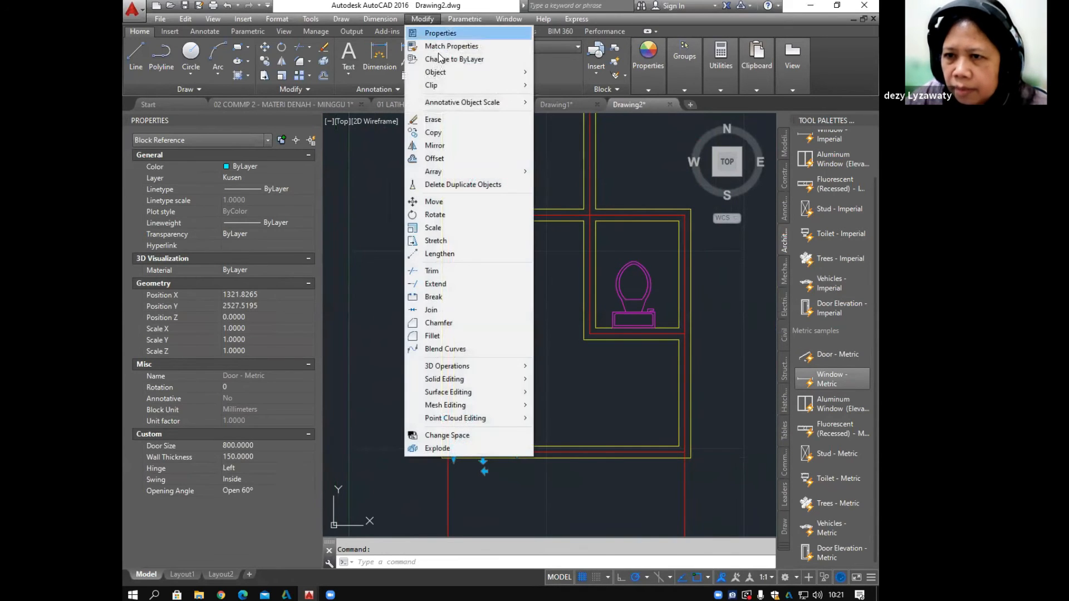
left_click(455, 128)
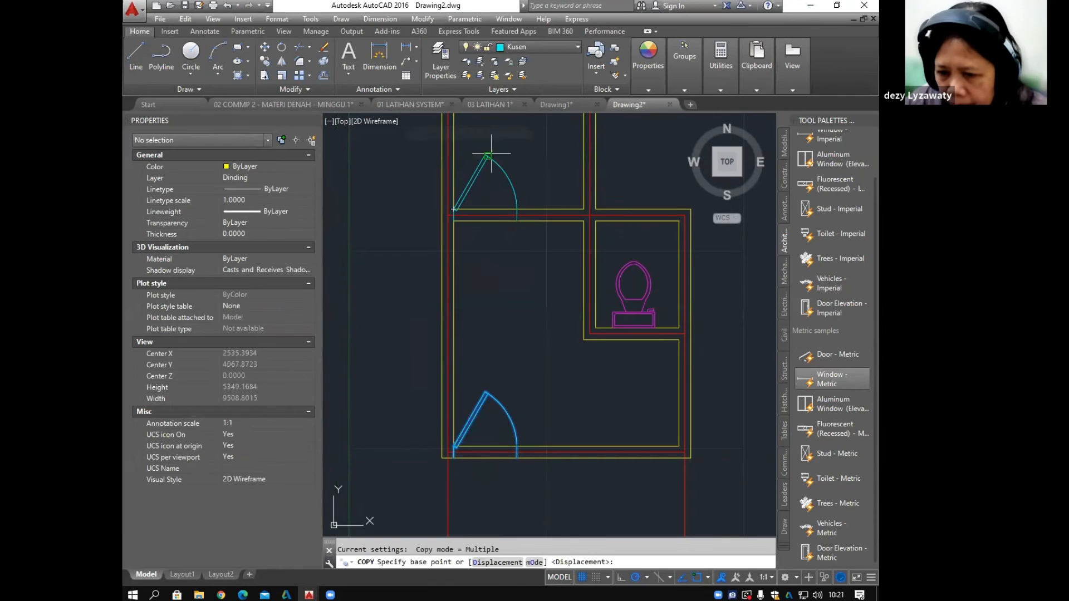
left_click(455, 446)
left_click(509, 290)
key("Escape")
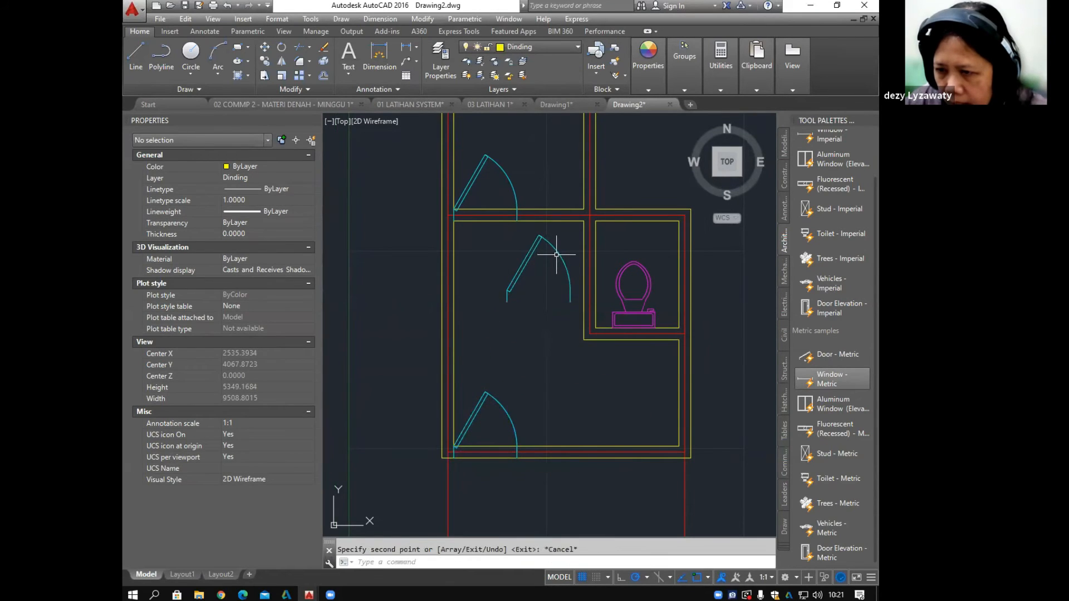
Step: Rotate the copied door 90 degrees clockwise about its hinge corner
left_click(556, 255)
scroll(552, 264, "up", 2)
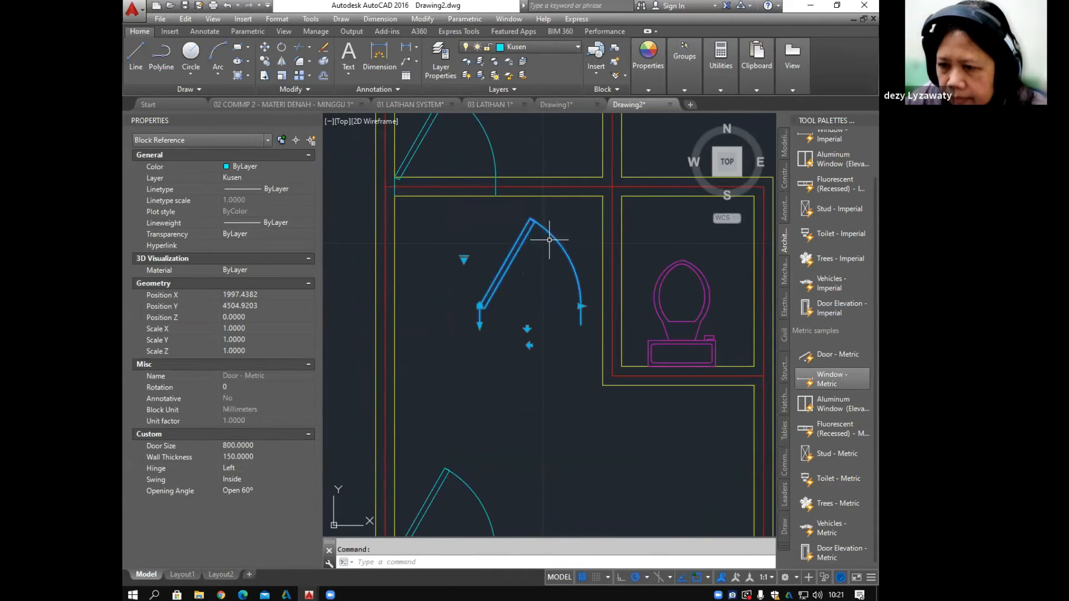
left_click(423, 20)
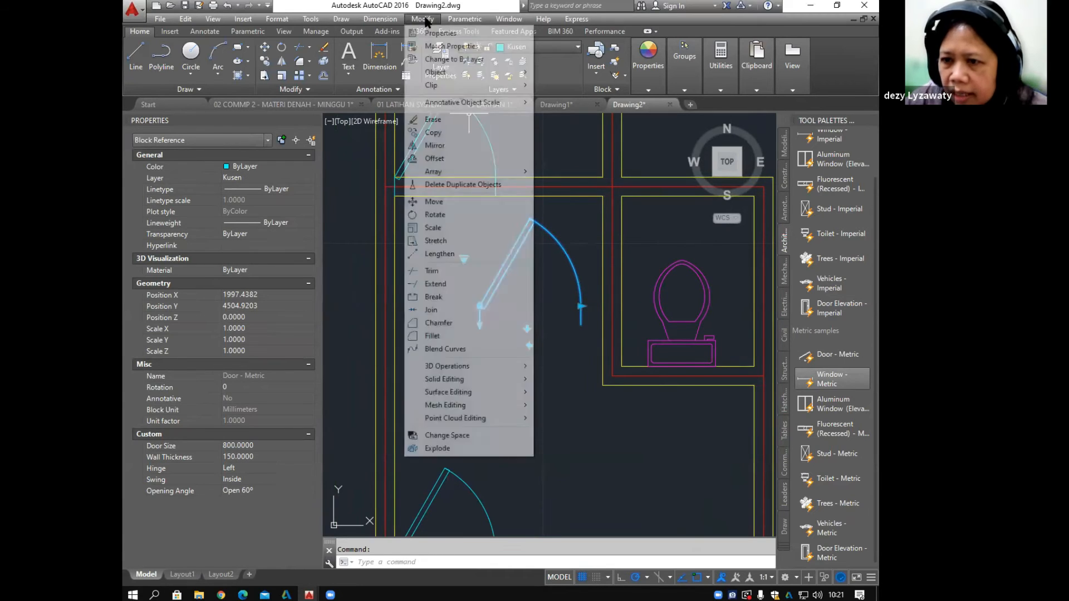
left_click(454, 216)
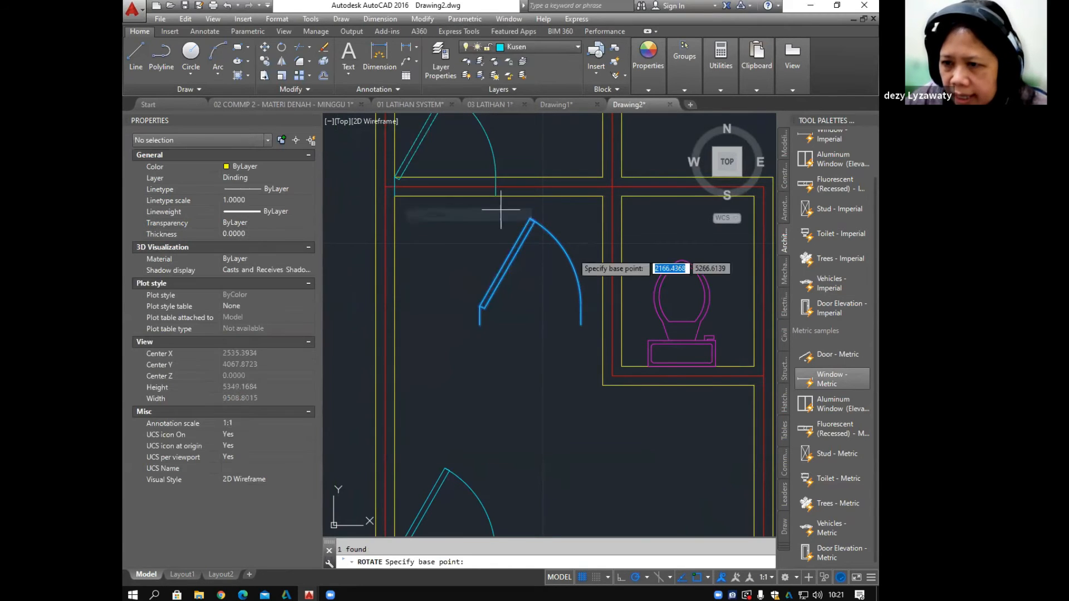
left_click(480, 305)
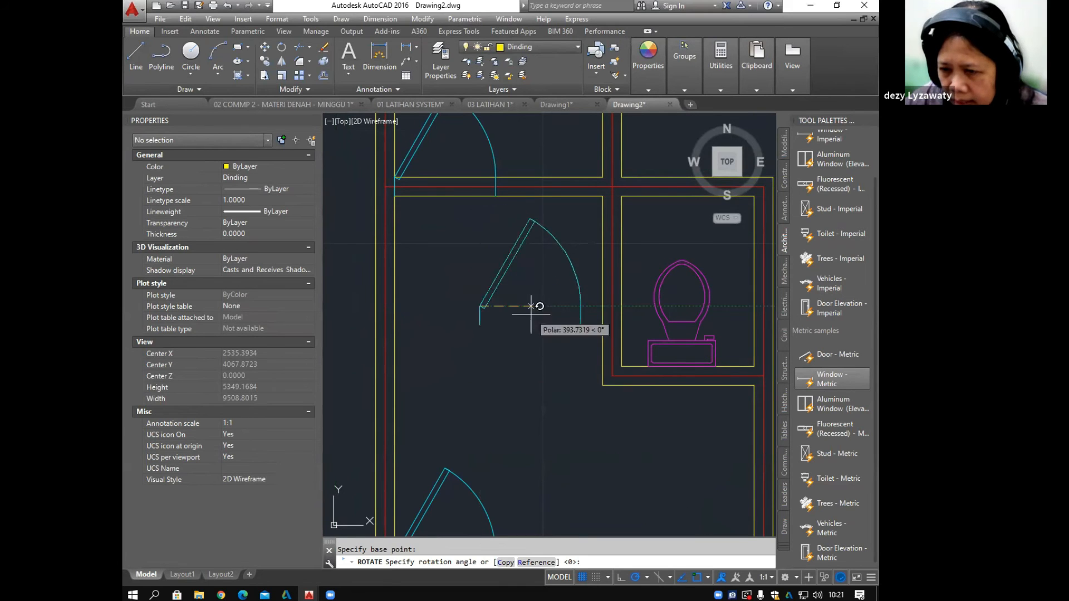
left_click(478, 385)
Step: Move the rotated door by its hinge corner to the upper west inner corner of the toilet room
middle_click_drag(502, 315, 492, 275)
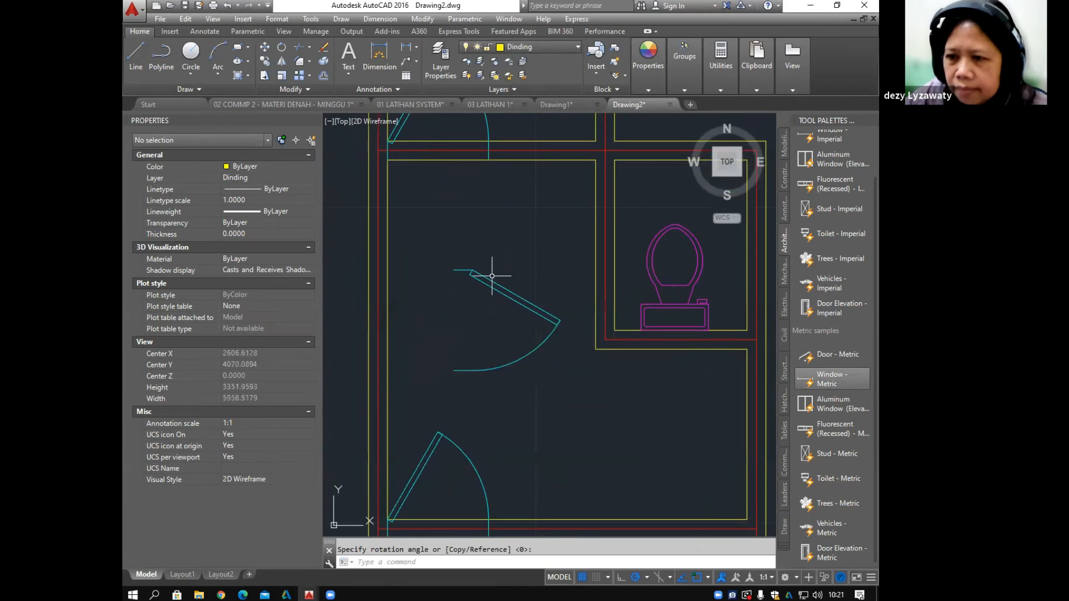
left_click(427, 21)
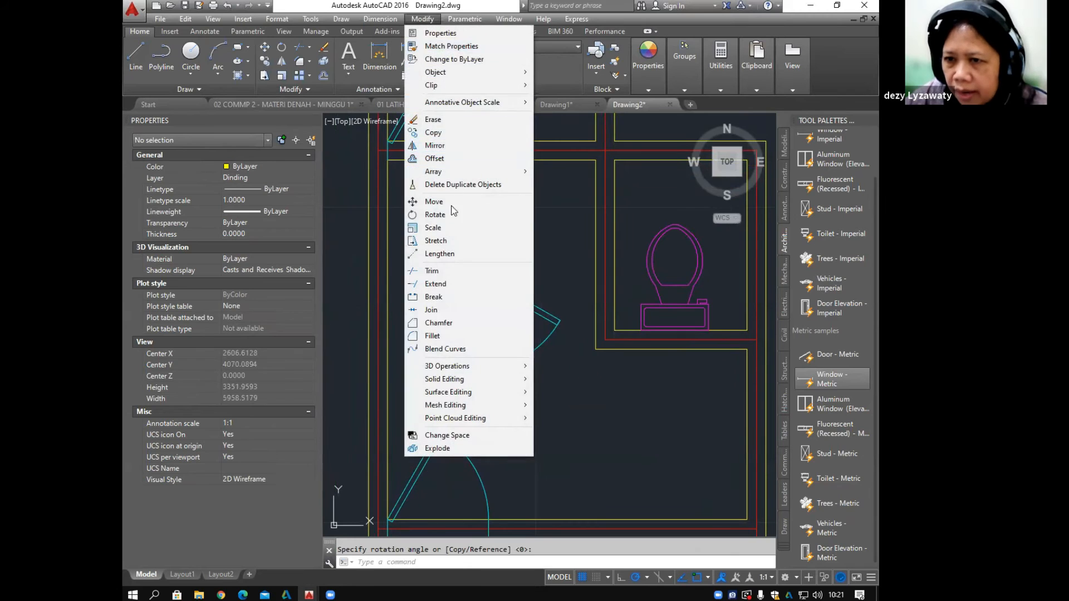
left_click(434, 202)
left_click(504, 286)
key("Return")
left_click(473, 270)
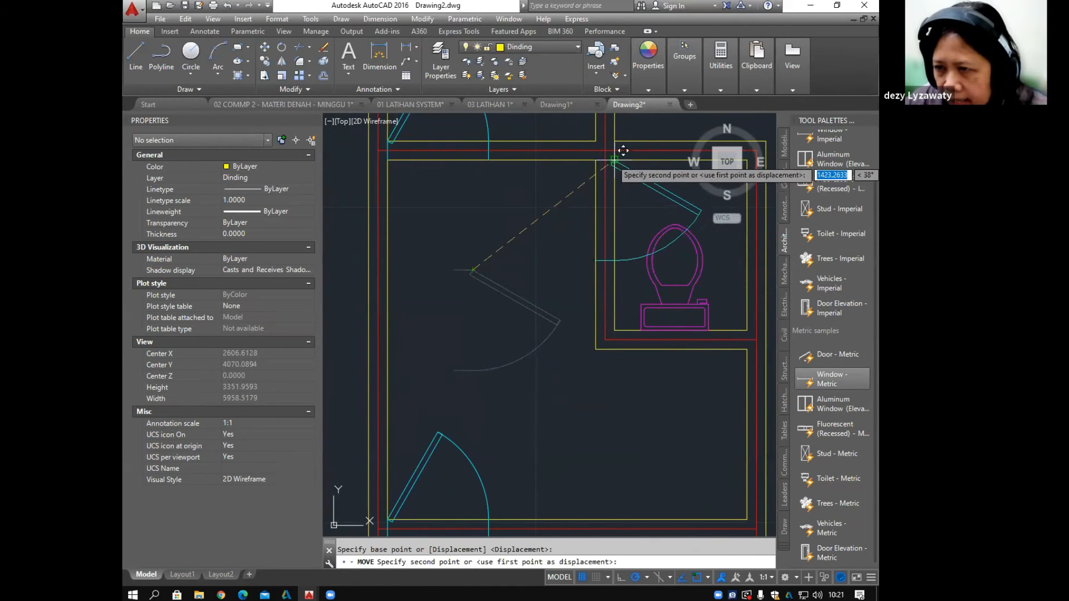
left_click(639, 222)
left_click(660, 220)
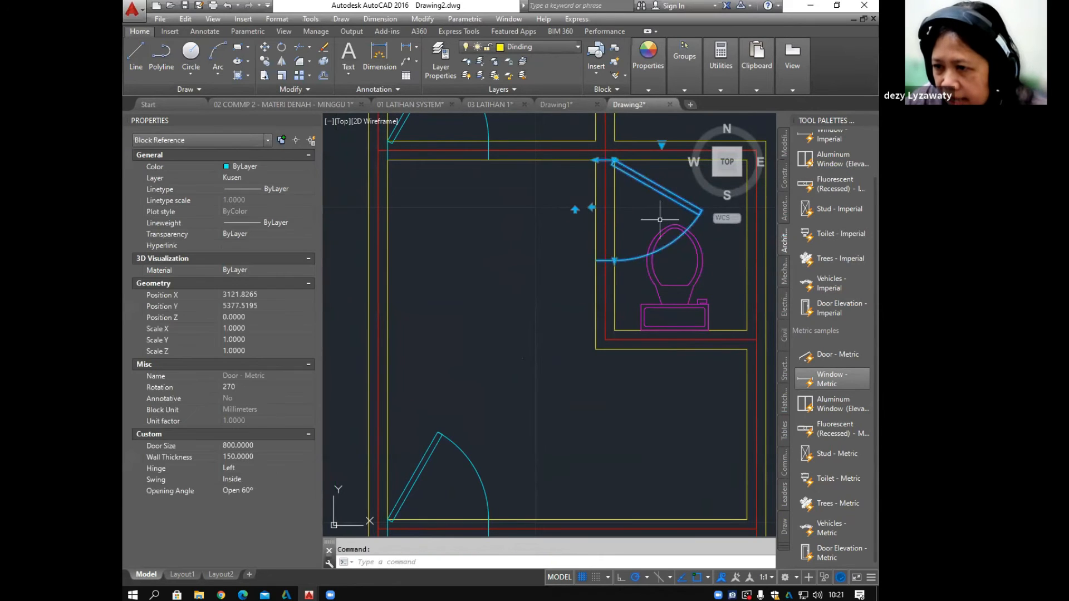
left_click(616, 258)
key("Escape")
key("Escape")
Step: Try to open the wall at the upper door by stretching the wall multiline's west end to the door's far jamb
scroll(489, 318, "down", 3)
mouse_move(577, 307)
middle_mouse_down()
mouse_move(583, 287)
mouse_move(561, 294)
mouse_move(562, 304)
mouse_move(530, 292)
middle_mouse_up()
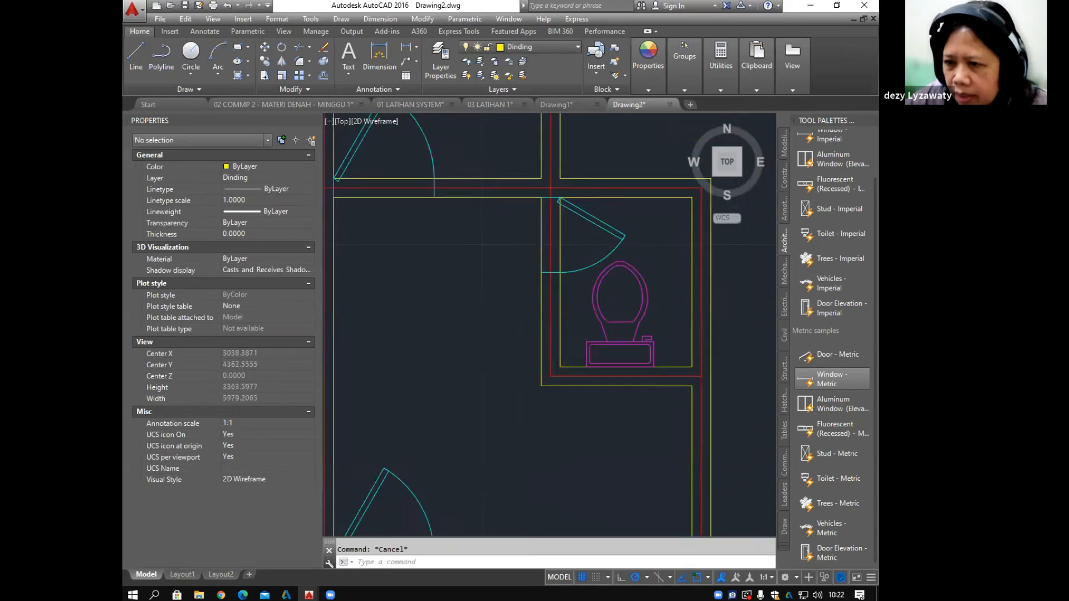
scroll(544, 317, "up", 2)
scroll(564, 255, "down", 3)
scroll(498, 216, "up", 2)
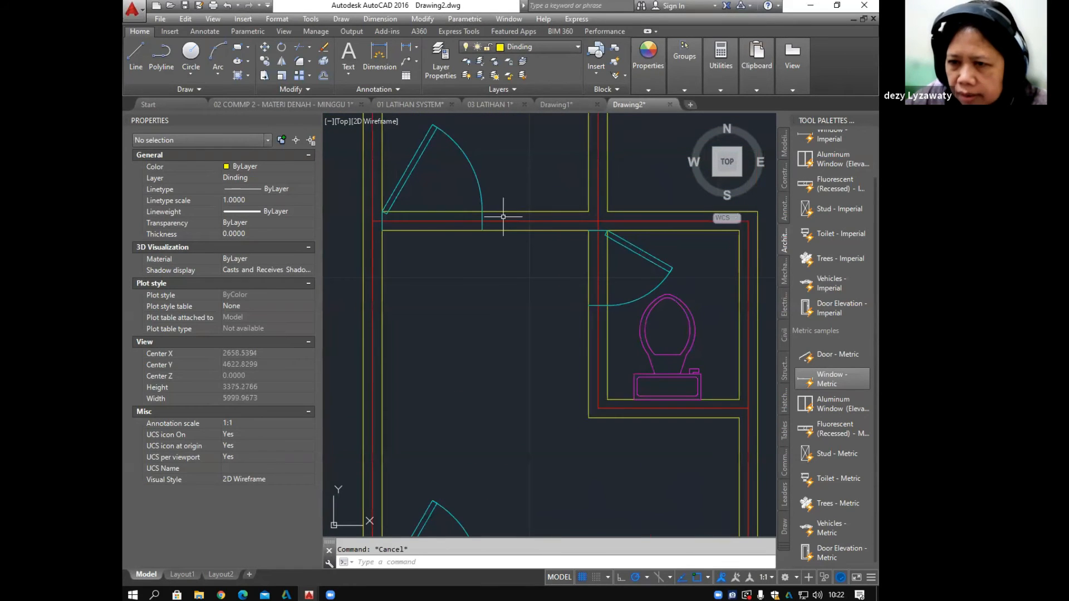
left_click(507, 210)
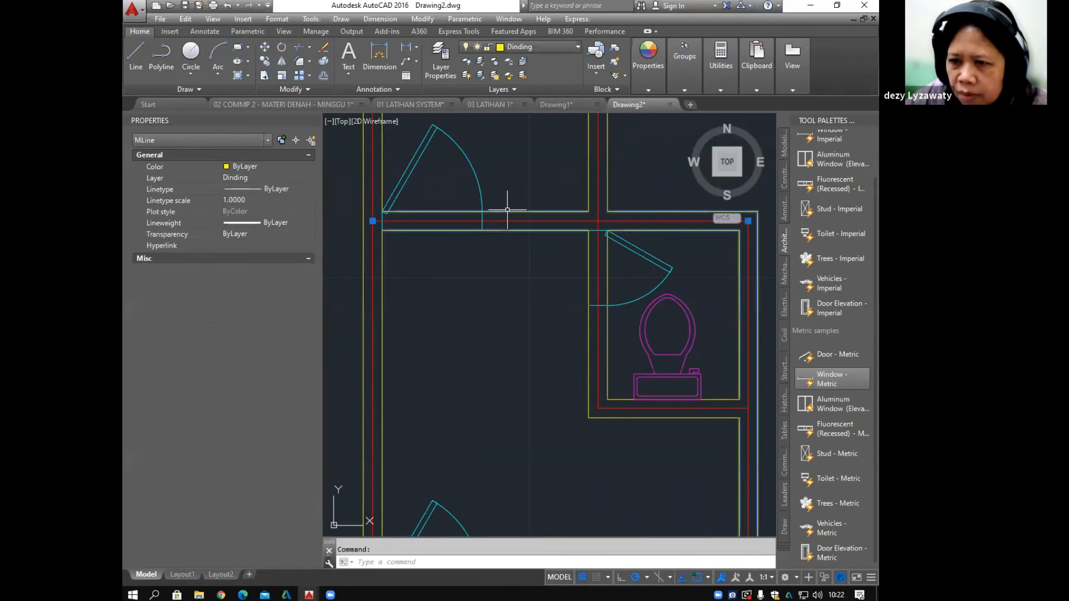
left_click(372, 222)
left_click(483, 221)
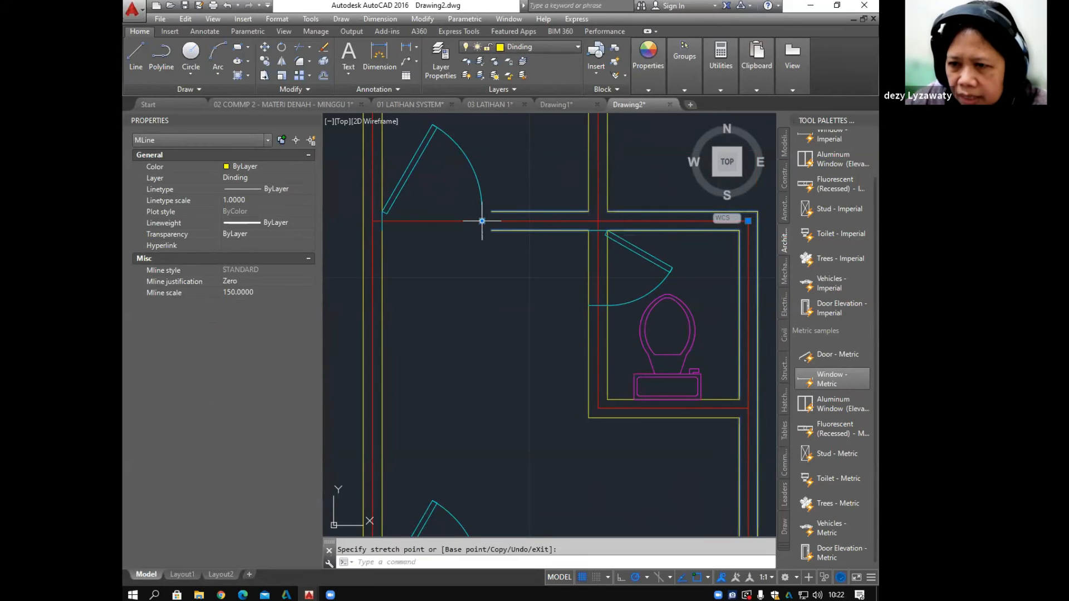
middle_click_drag(525, 292, 535, 275)
key("Escape")
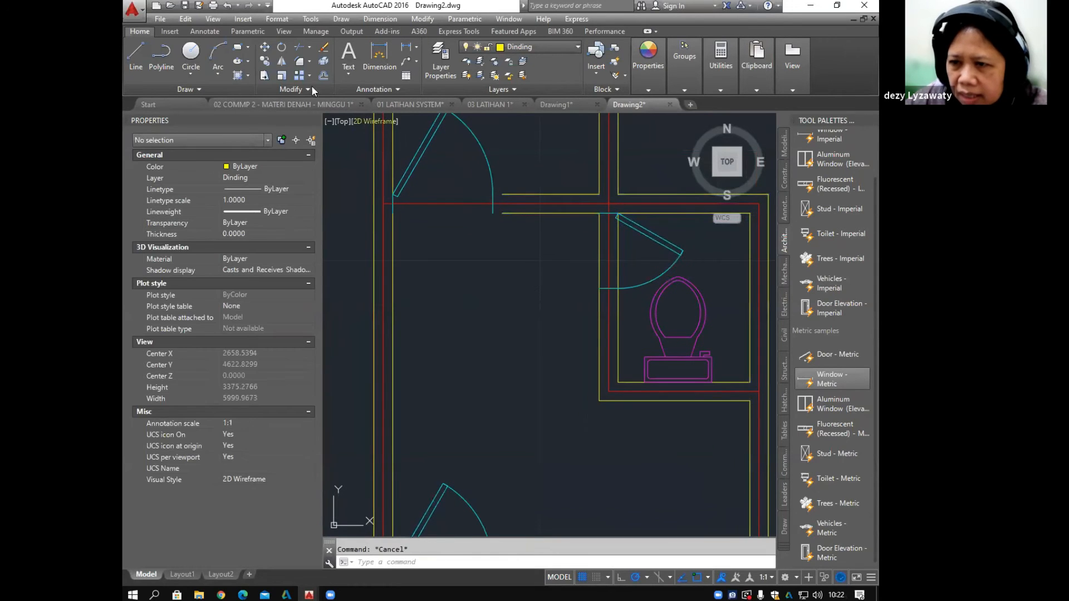
left_click(225, 6)
Step: Trim the horizontal wall between the two jambs of the upper door
middle_click_drag(484, 239, 530, 239)
left_click(423, 19)
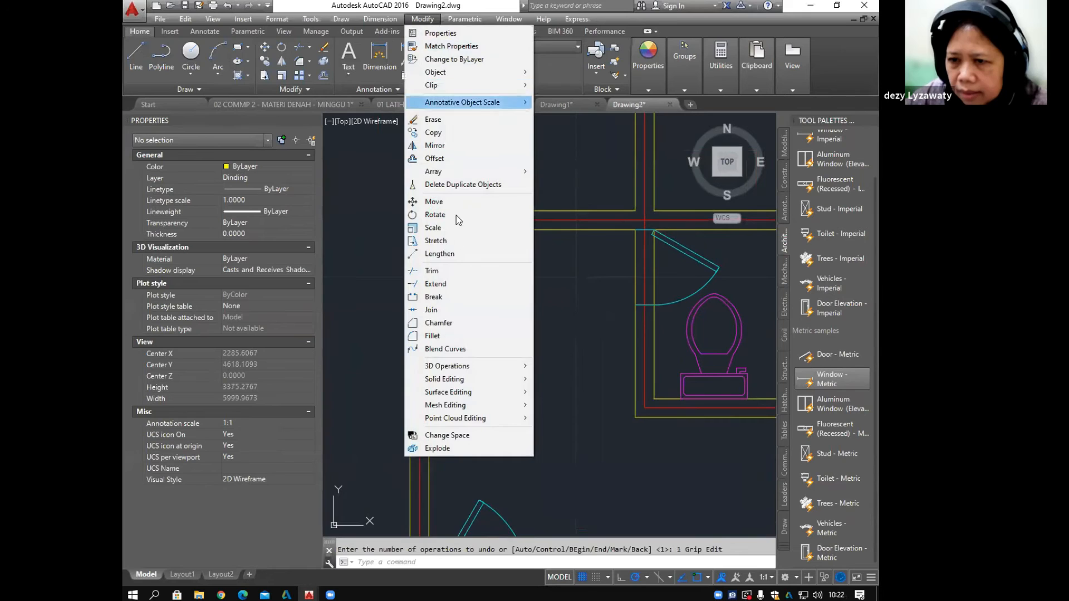
left_click(434, 270)
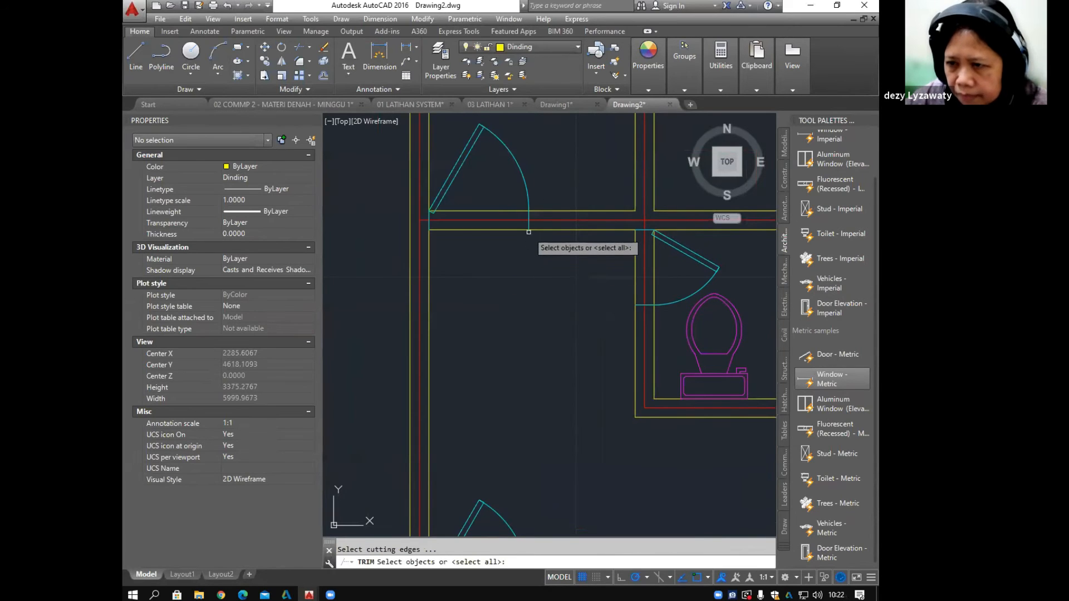
left_click(529, 227)
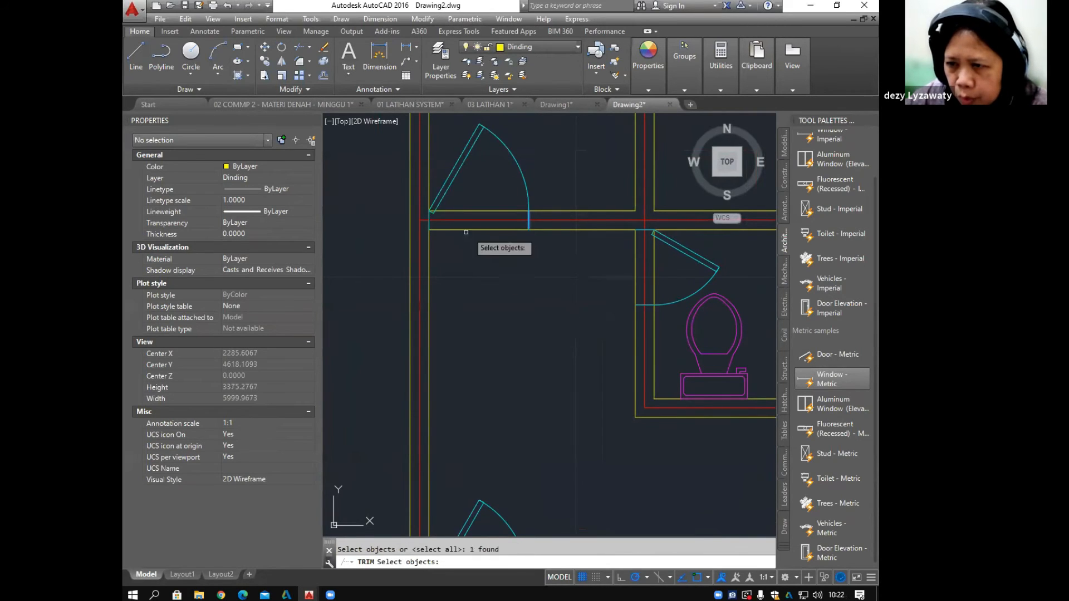
left_click(429, 225)
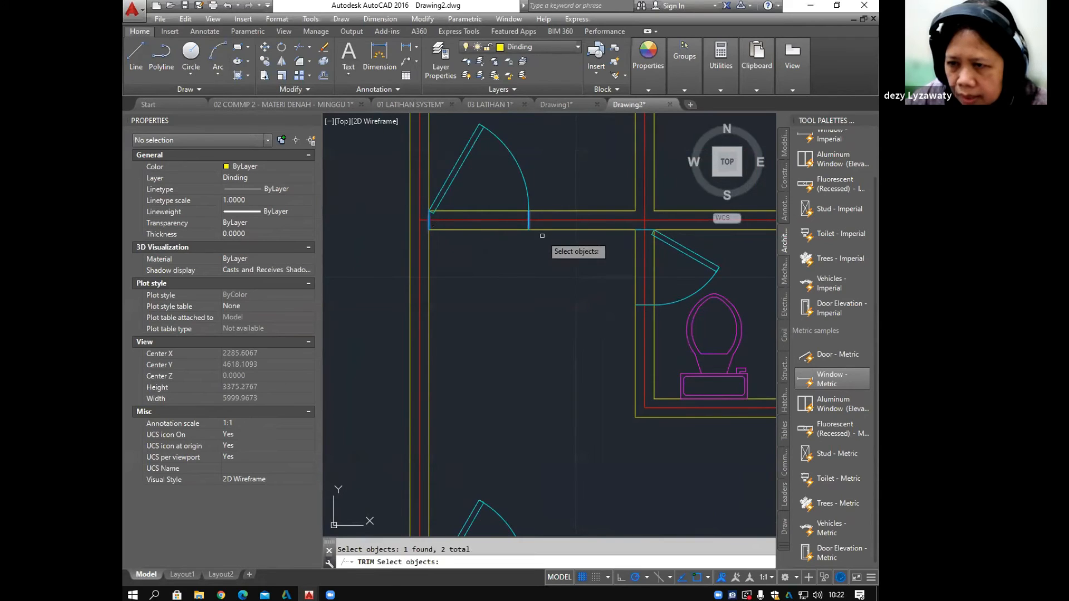
left_click(529, 223)
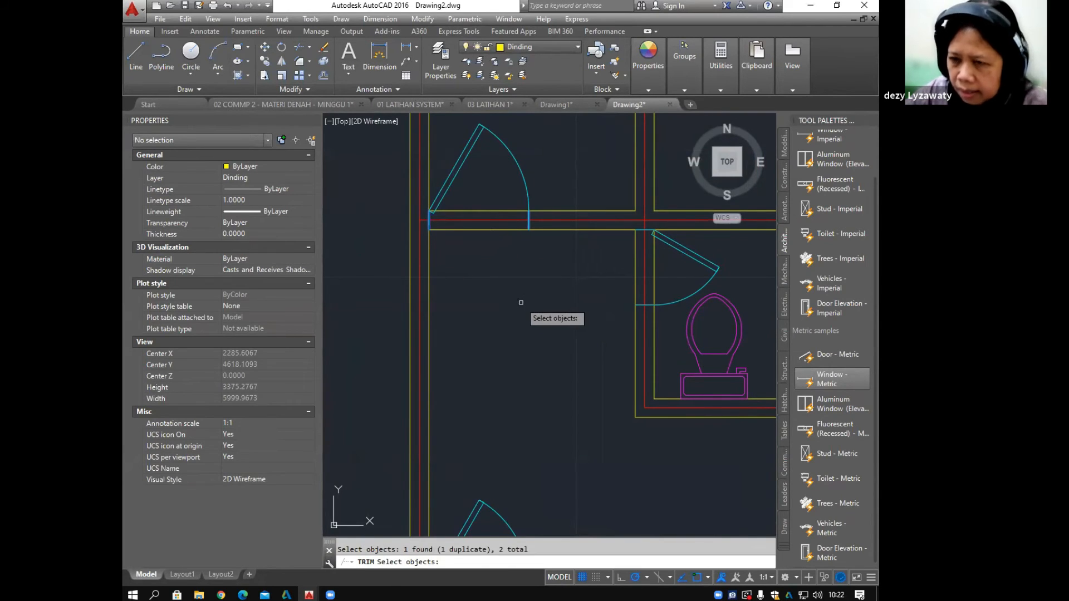
key("Return")
left_click(496, 228)
scroll(582, 299, "down", 2)
middle_click_drag(582, 298, 524, 289)
key("Return")
Step: Trim the house's lower wall between the two jambs of the lower door
middle_click_drag(474, 478, 506, 333)
scroll(506, 333, "up", 4)
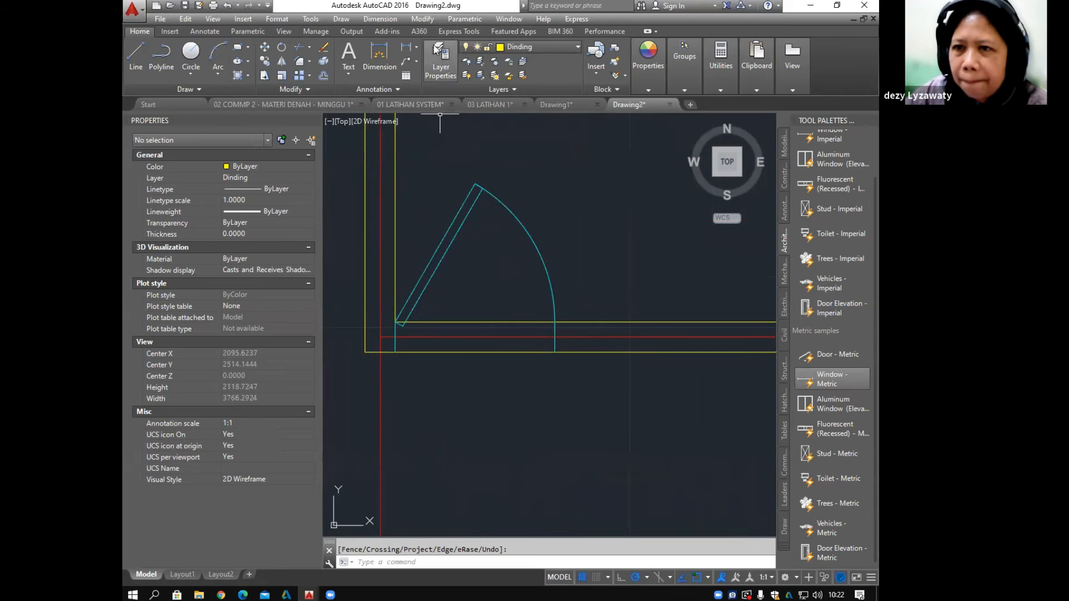
left_click(423, 19)
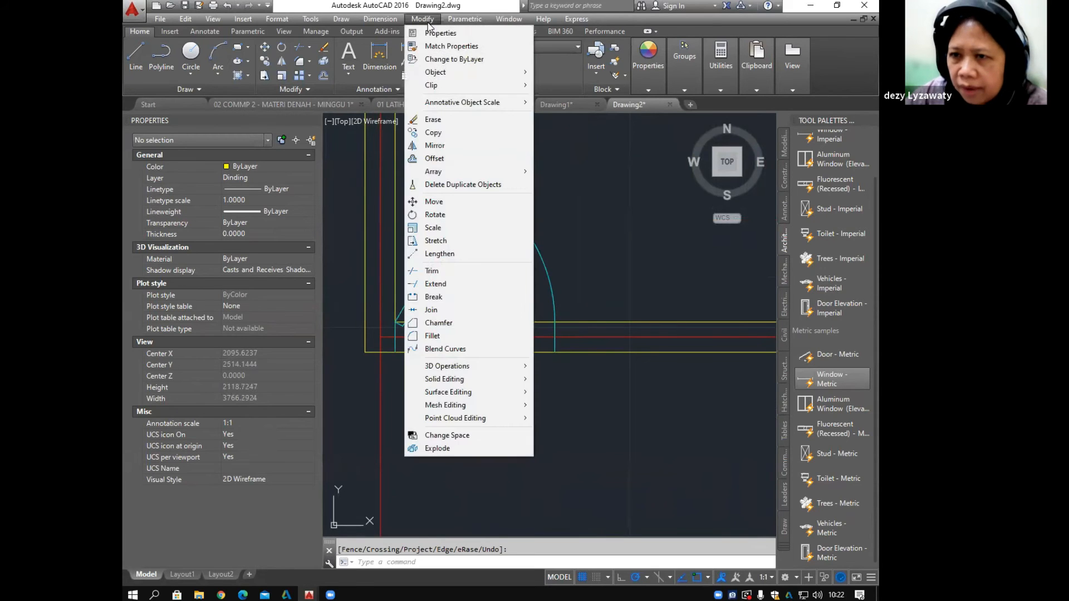
left_click(432, 272)
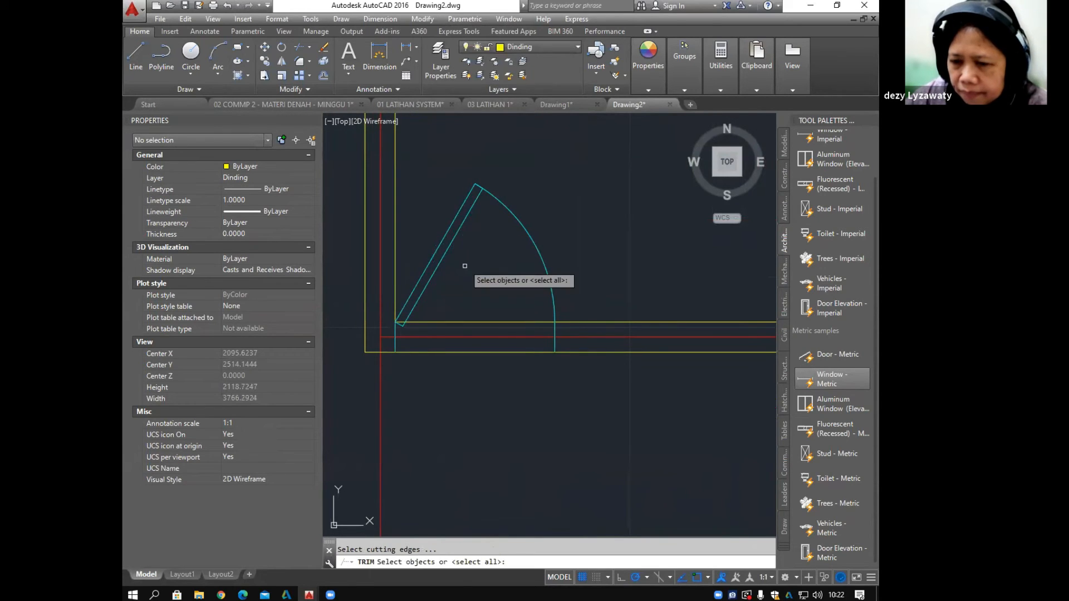
left_click(553, 346)
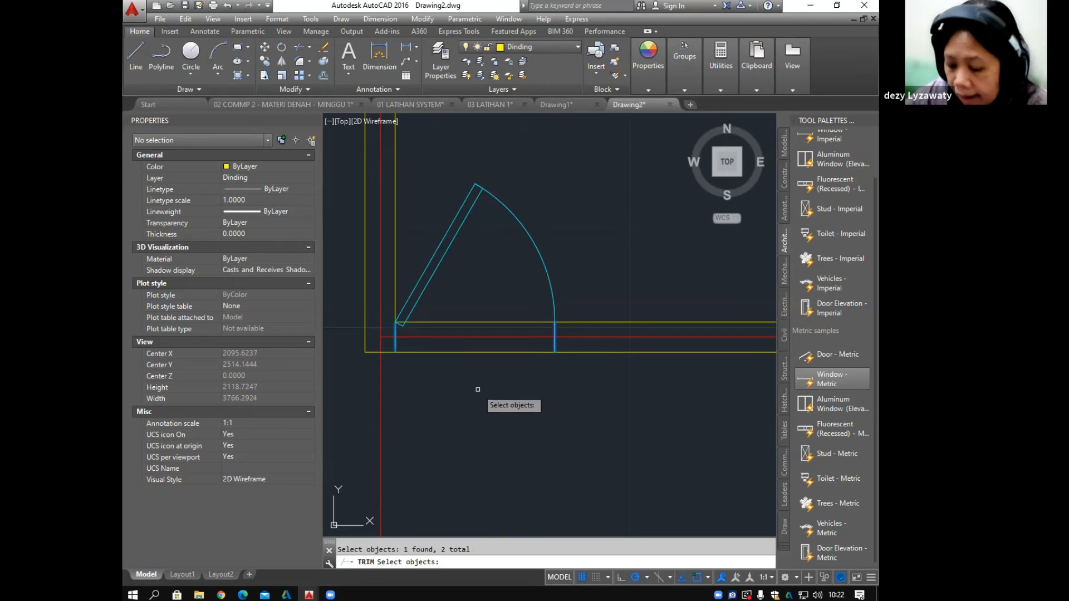
key("Return")
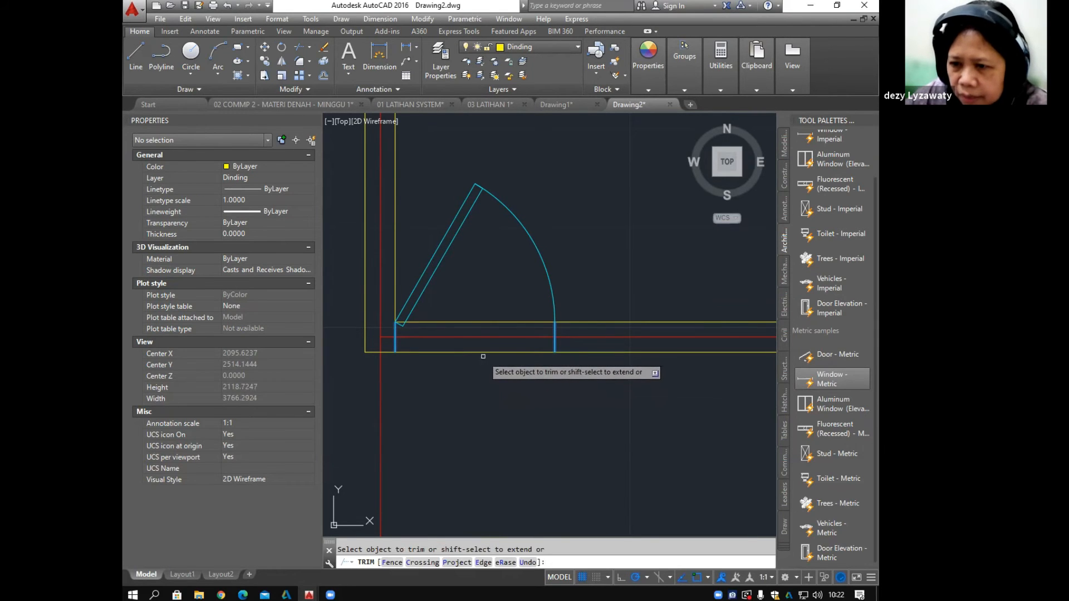
scroll(489, 372, "down", 9)
scroll(537, 246, "up", 6)
key("Return")
Step: Trim the toilet room's west wall between the two jambs of its door
key("Return")
left_click(559, 218)
left_click(565, 291)
key("Return")
scroll(487, 256, "down", 6)
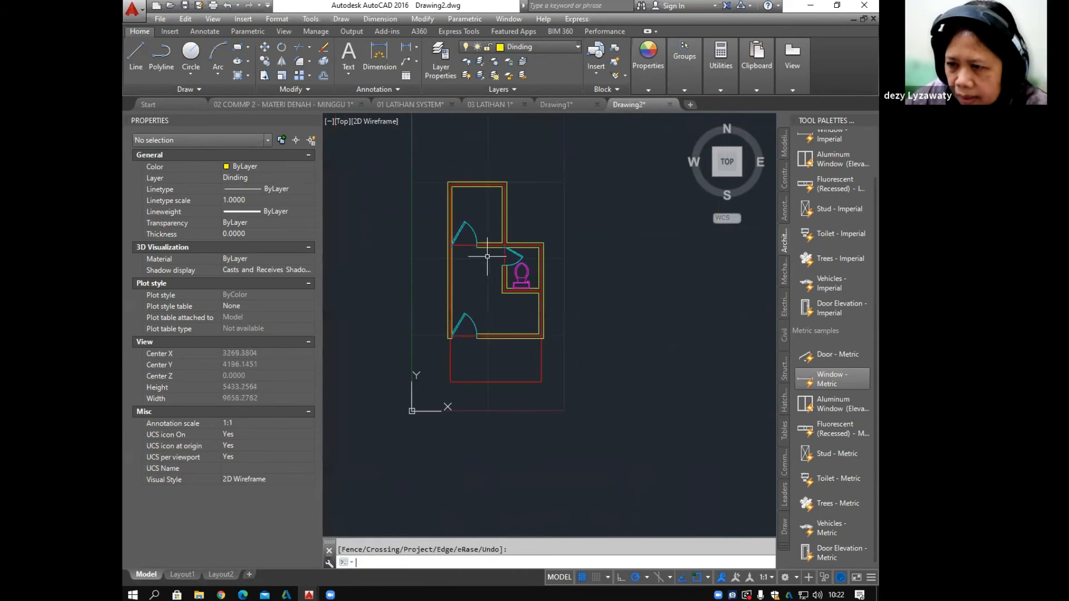
key("Return")
key("Return")
scroll(446, 334, "up", 5)
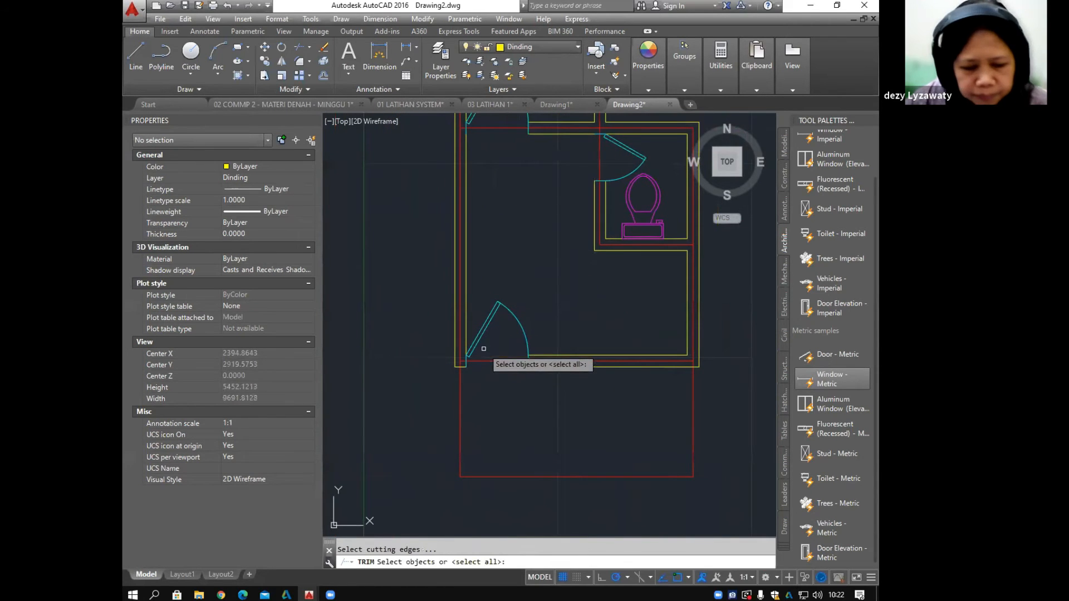
key("Escape")
scroll(502, 353, "down", 2)
middle_click_drag(508, 353, 504, 356)
middle_click_drag(608, 370, 602, 363)
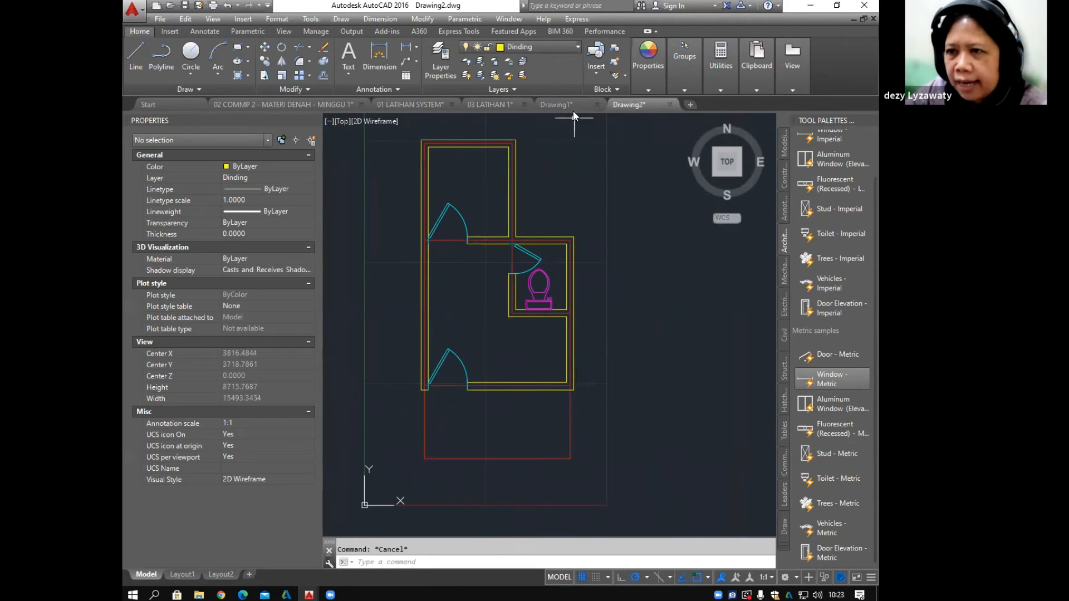
Step: Make Text the current layer and place the single-line text TERAS, height 200 and unrotated, in the red rectangle below the house
left_click(554, 47)
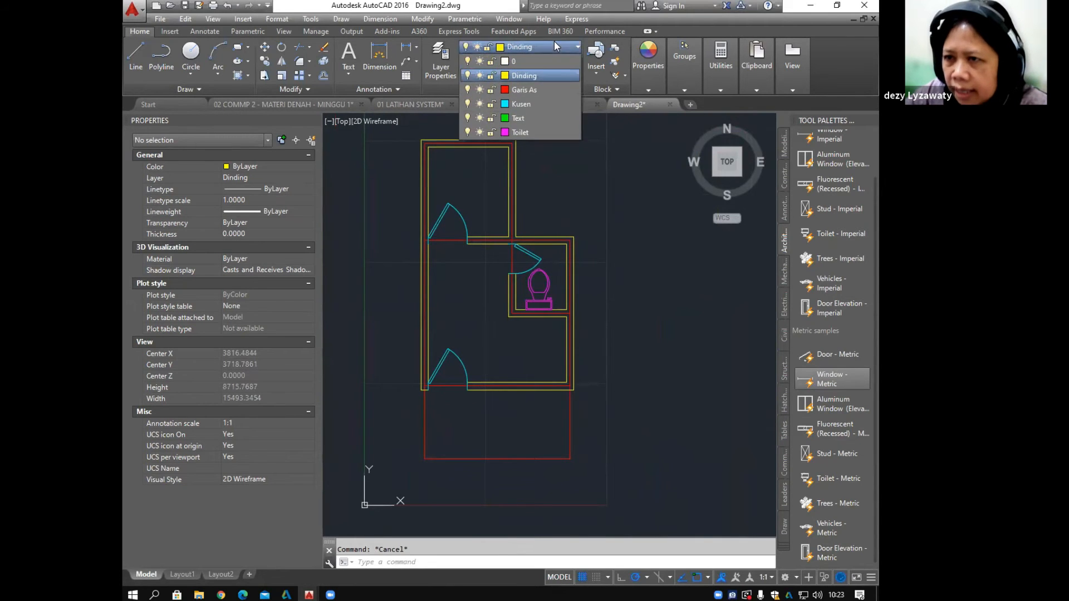
left_click(523, 118)
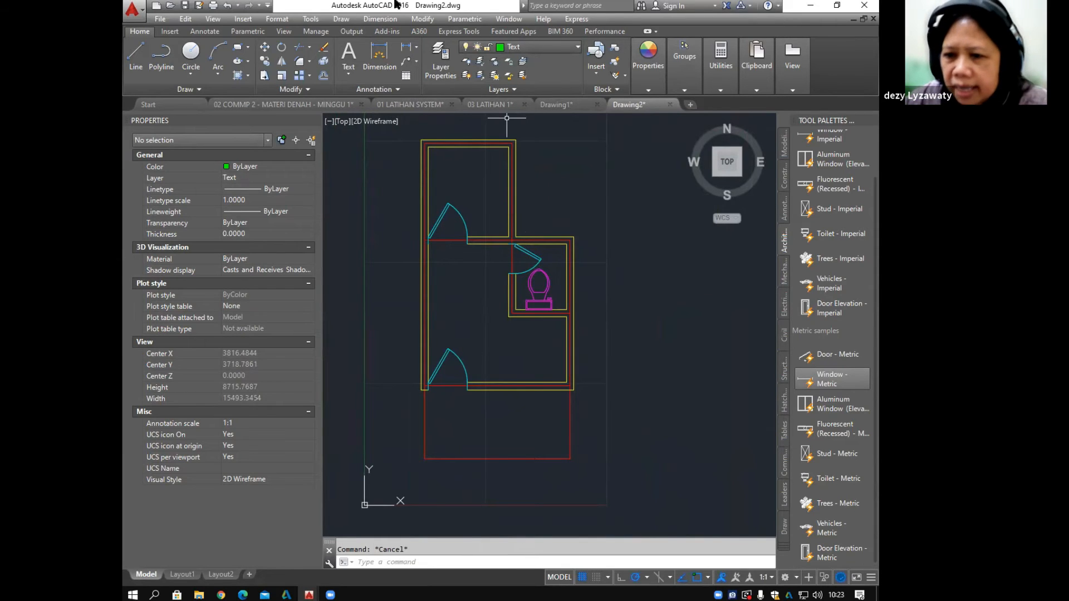
left_click(335, 21)
mouse_move(392, 372)
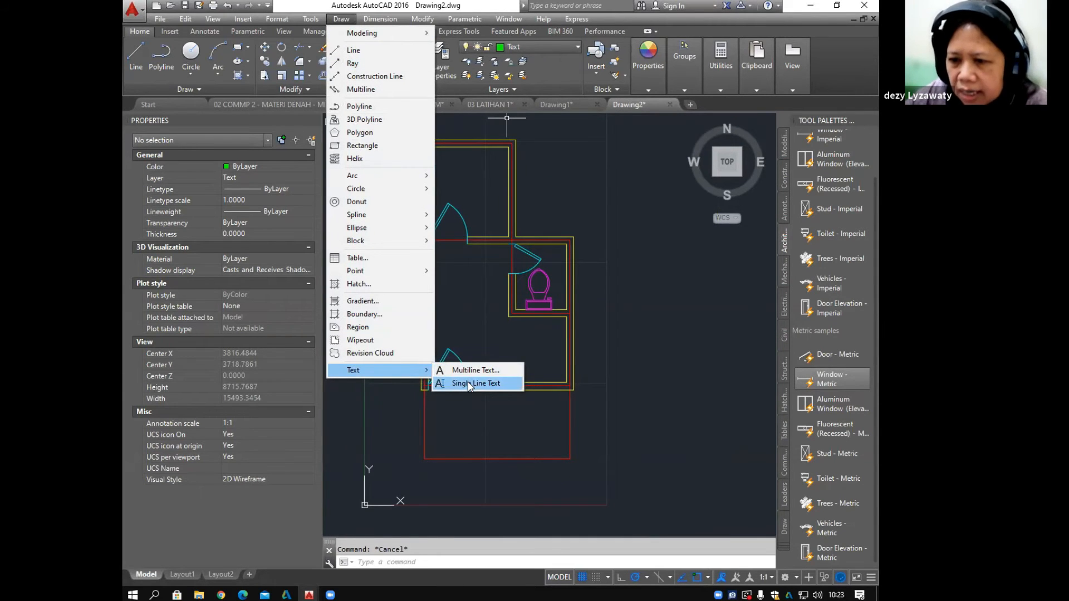
left_click(467, 383)
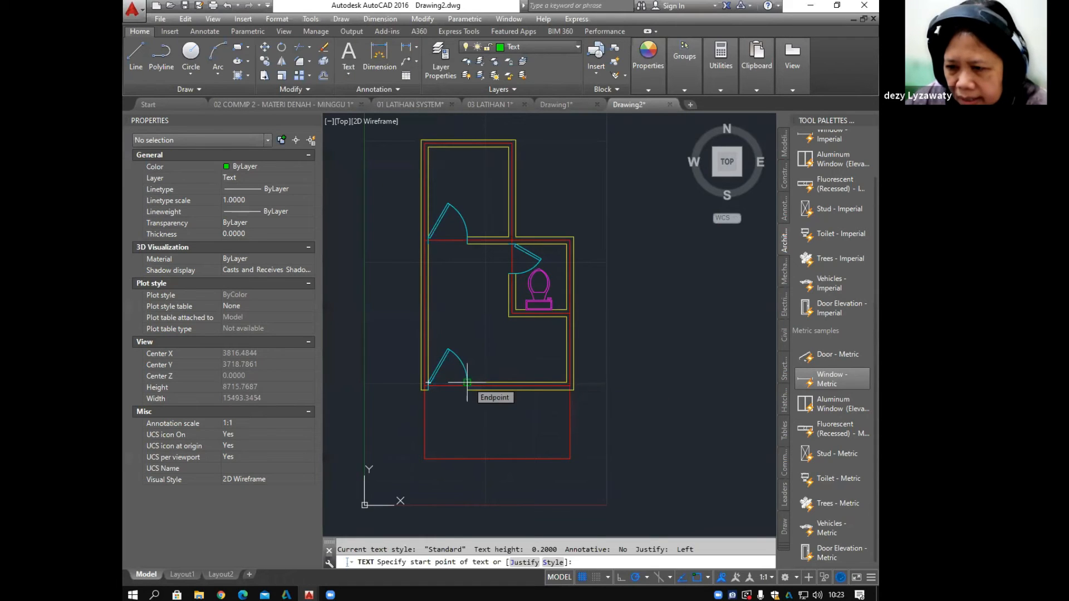
left_click(485, 422)
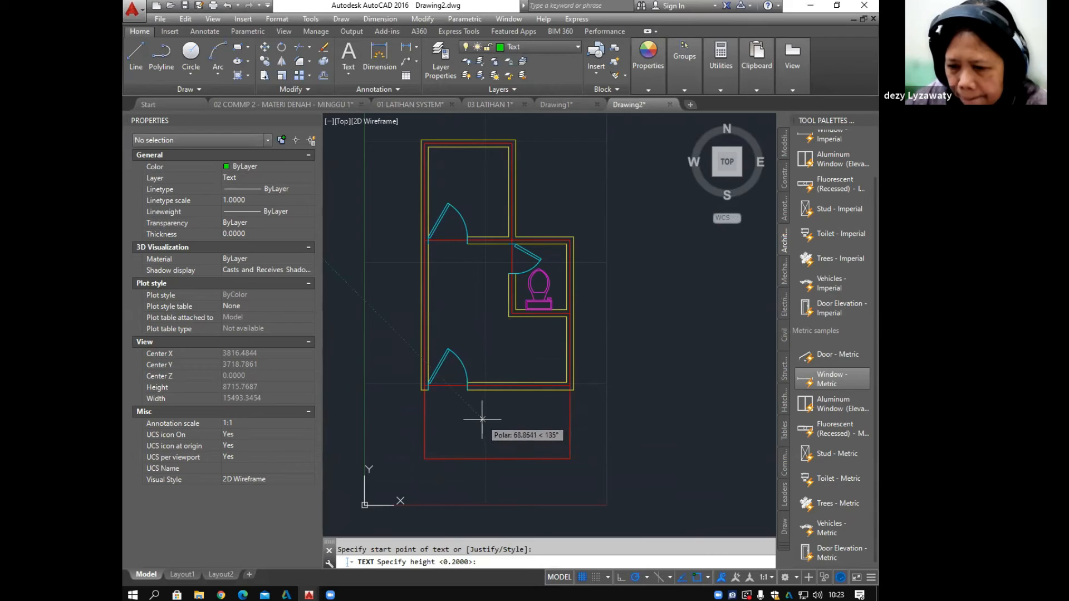
type("200")
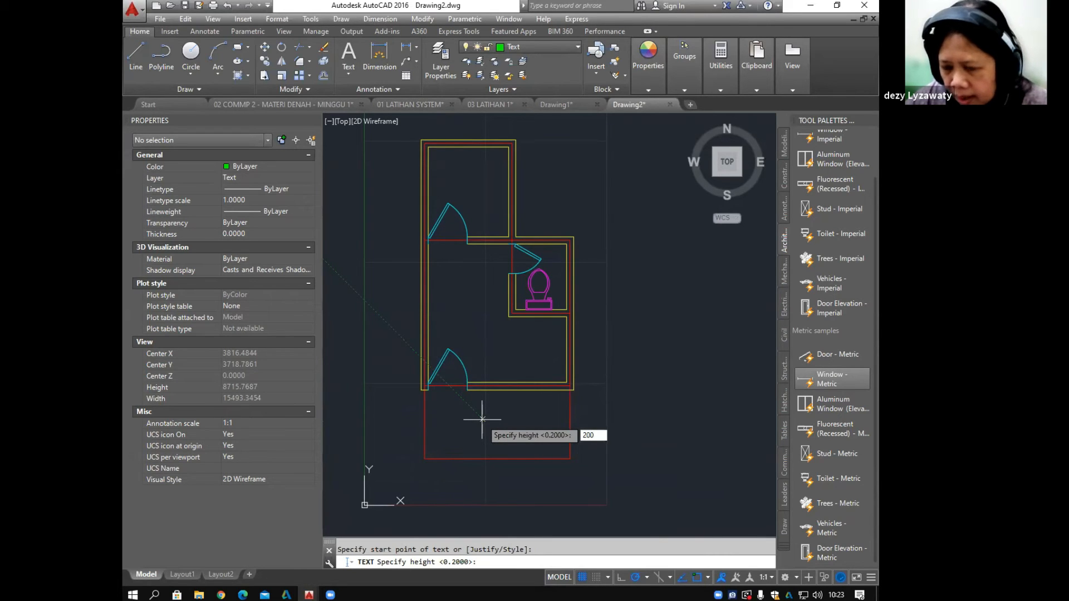
key("Return")
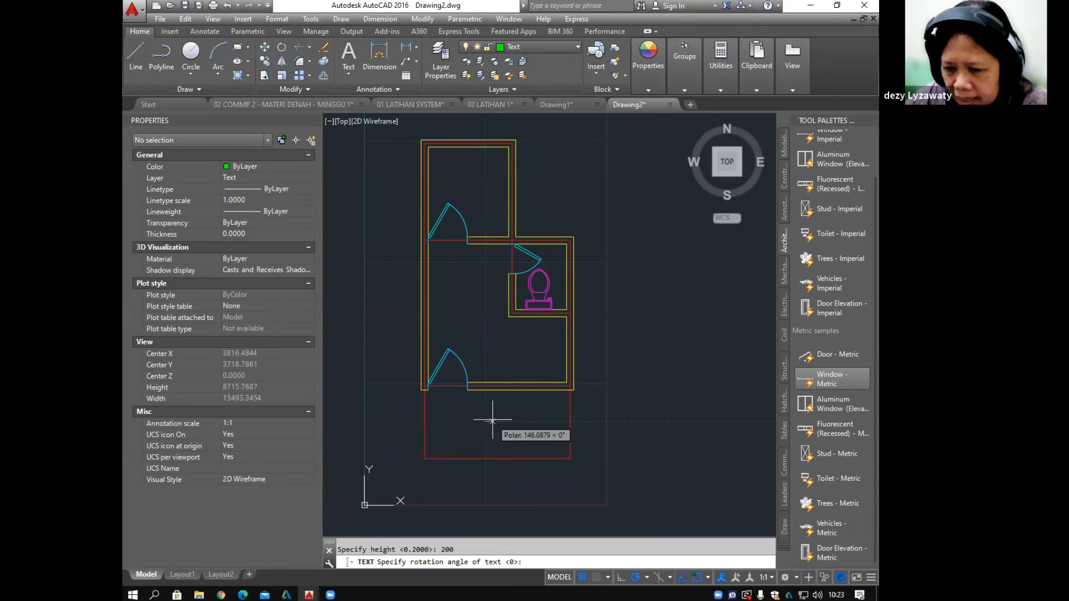
key("Return")
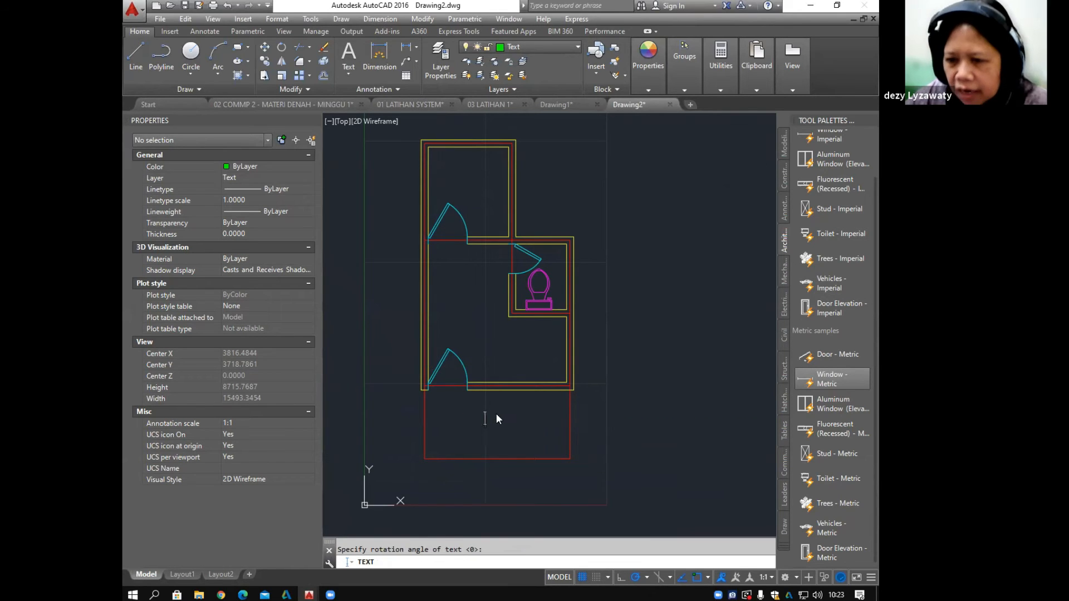
type("TERAS")
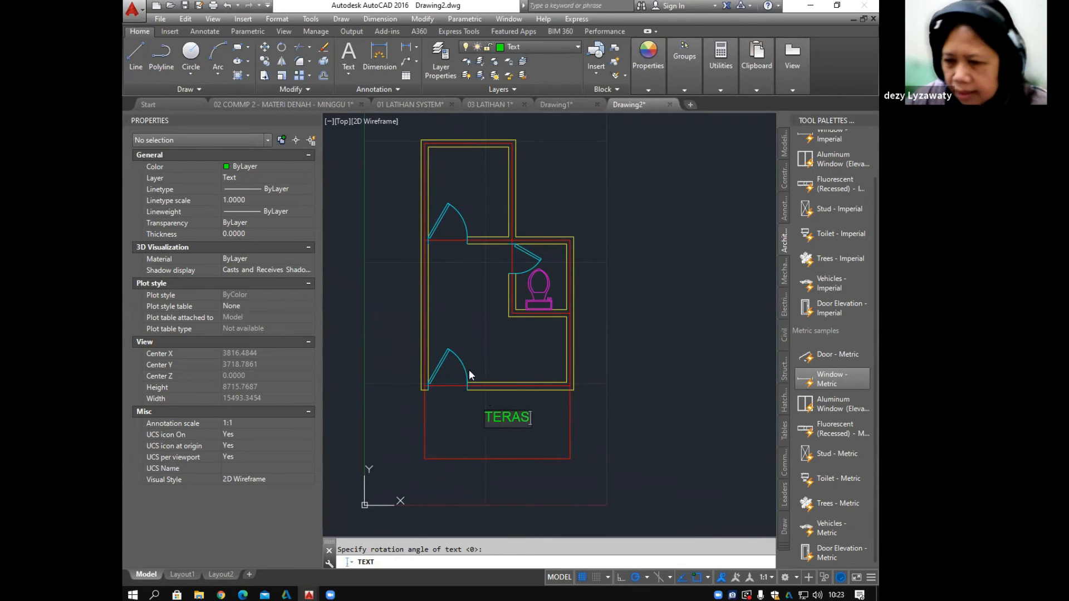
key("Return")
key("Return")
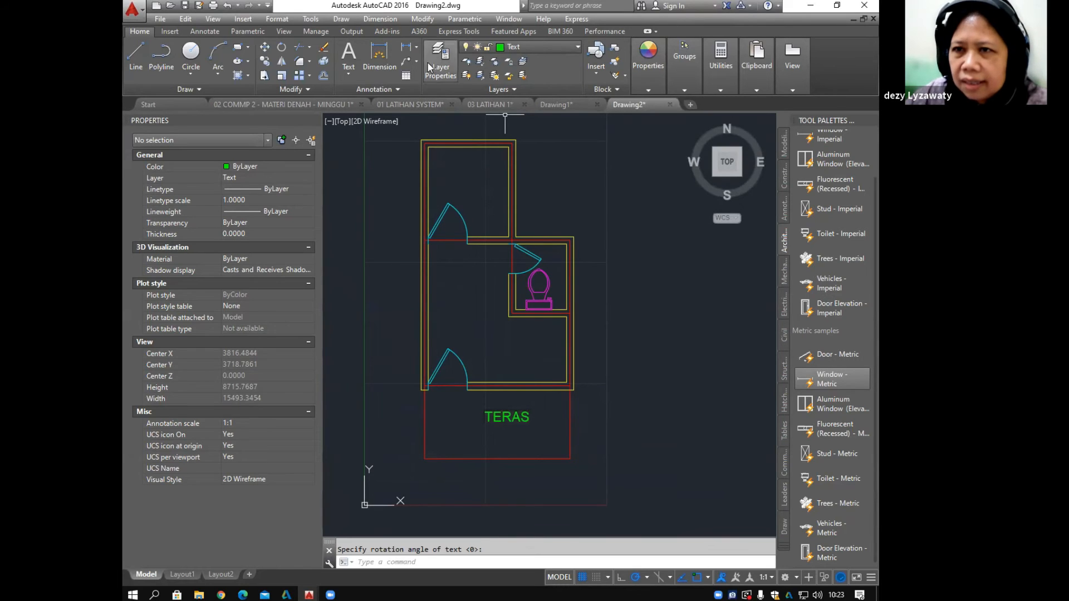
Step: Place the single-line text RUANG, height 200 and unrotated, in the main room above the terrace
left_click(349, 21)
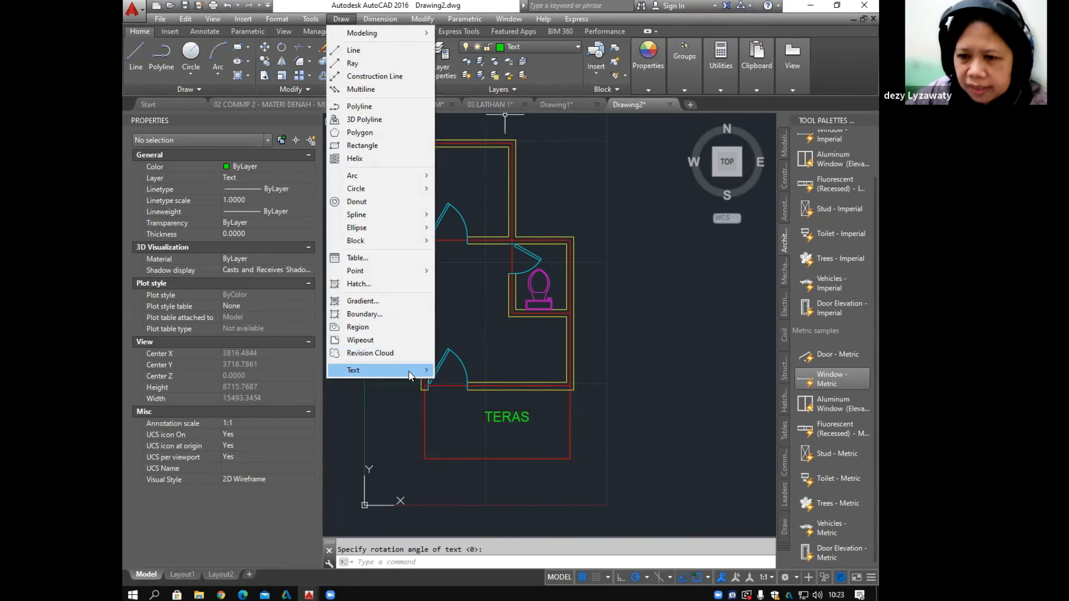
mouse_move(410, 374)
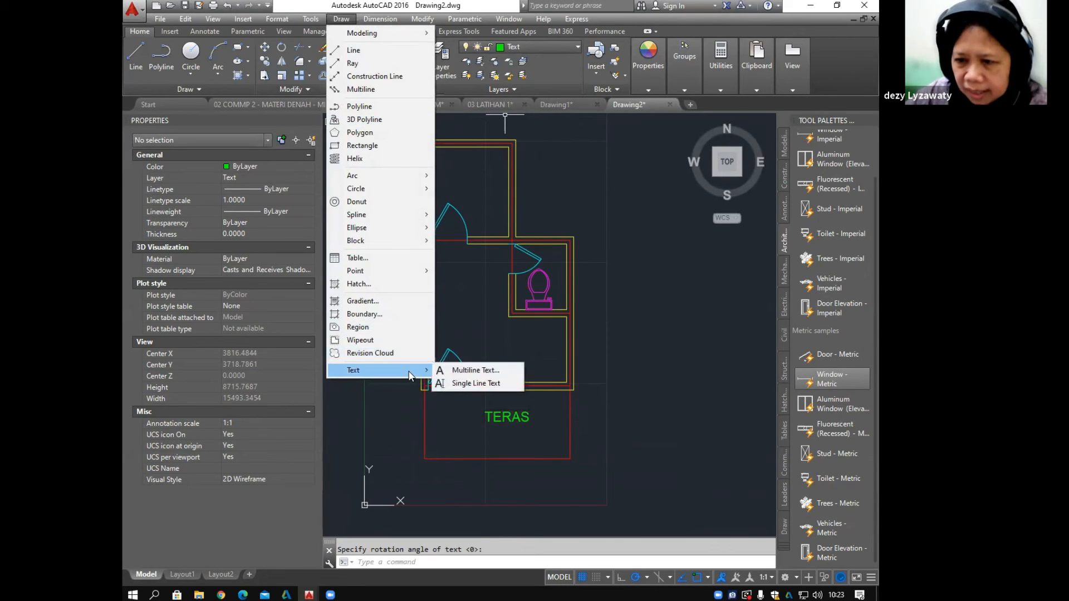
left_click(476, 383)
left_click(473, 341)
type("200")
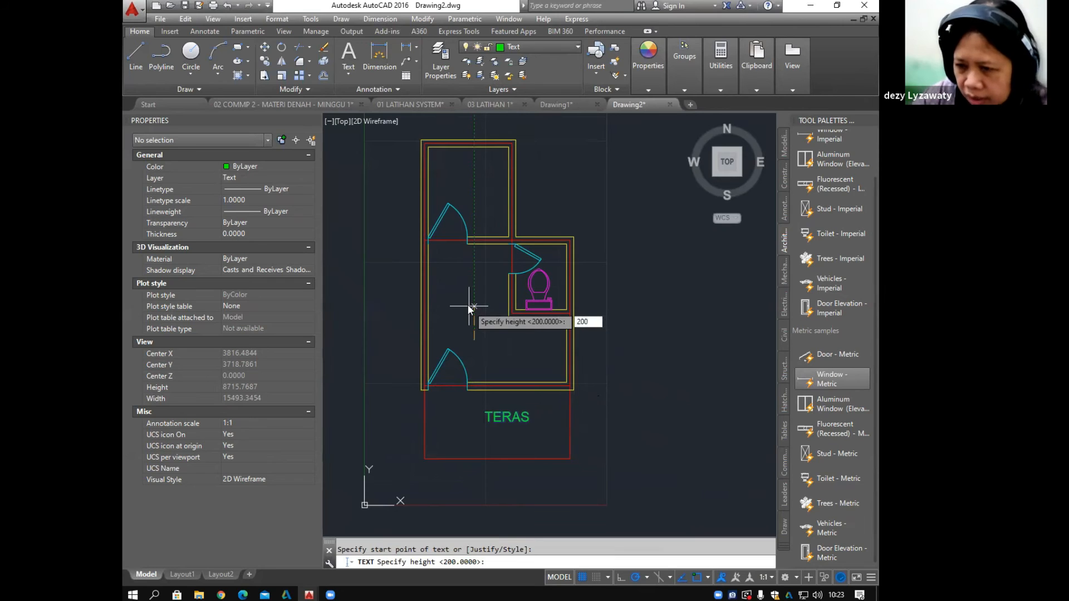
key("Return")
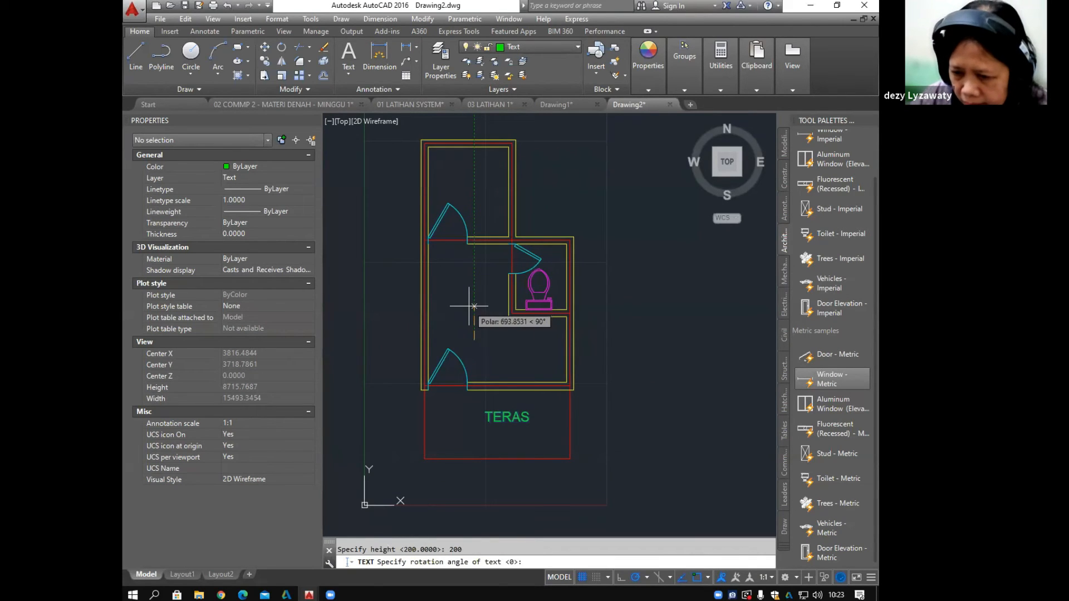
key("Return")
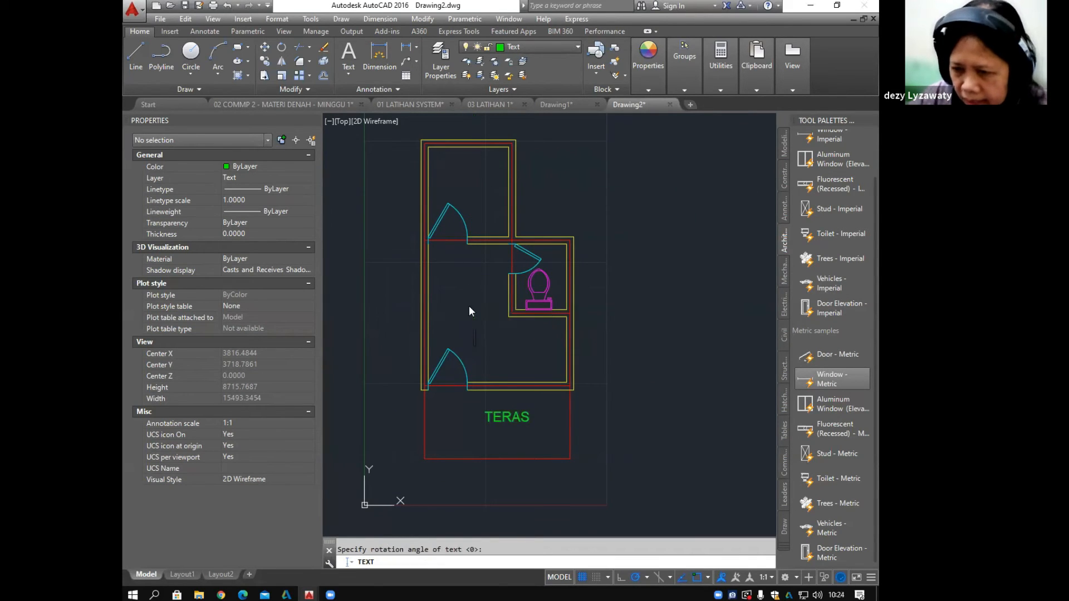
type("RUANG")
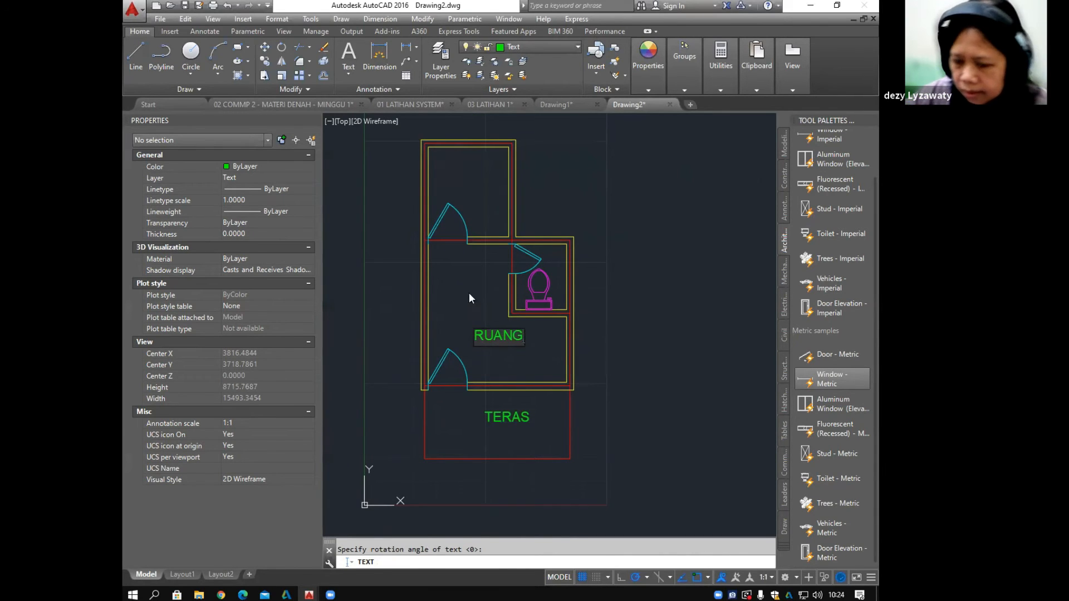
key("Return")
key("Return")
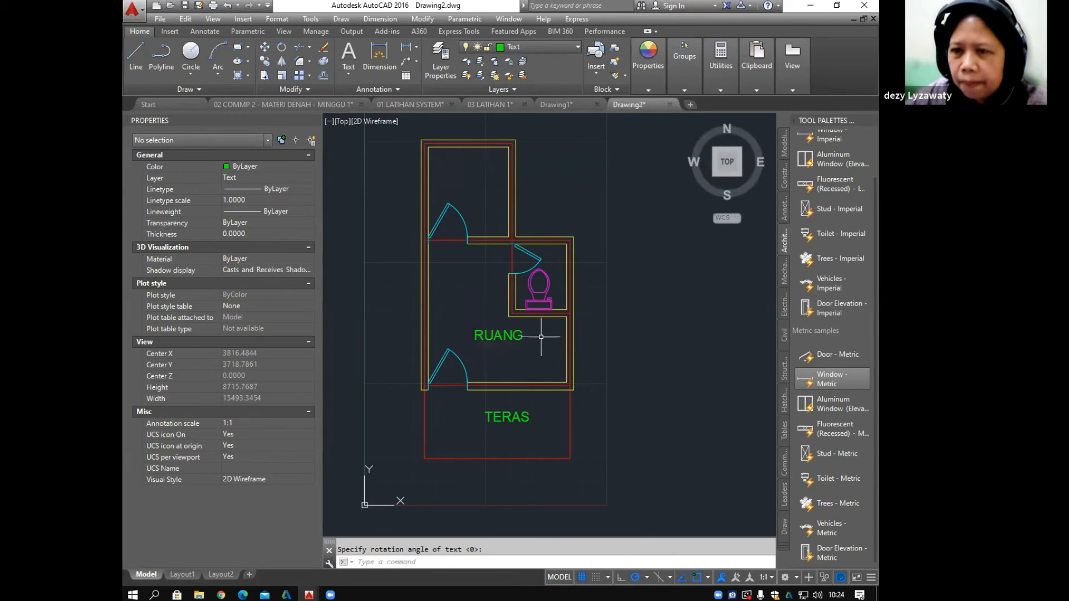
Step: Place the single-line text GUDANG in the uppermost room, keeping the default height of 200 and no rotation
left_click(341, 19)
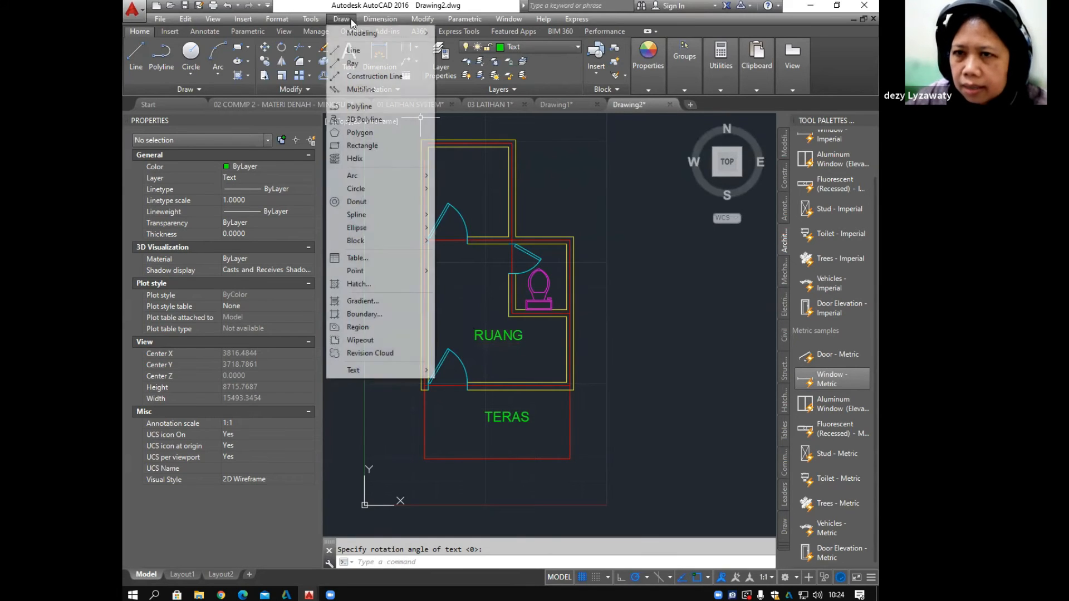
mouse_move(407, 370)
left_click(471, 383)
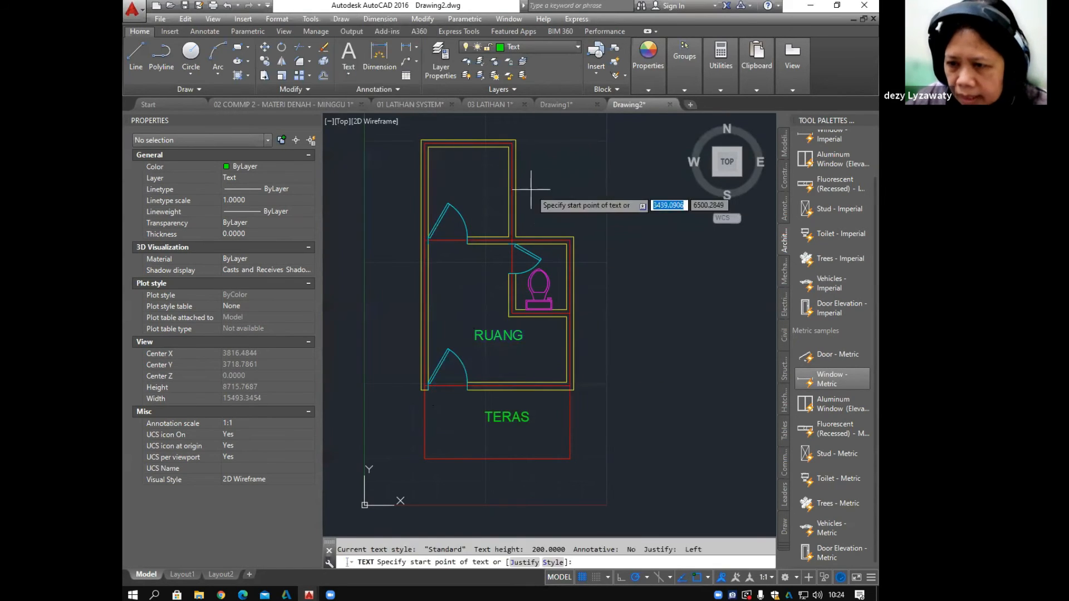
left_click(454, 177)
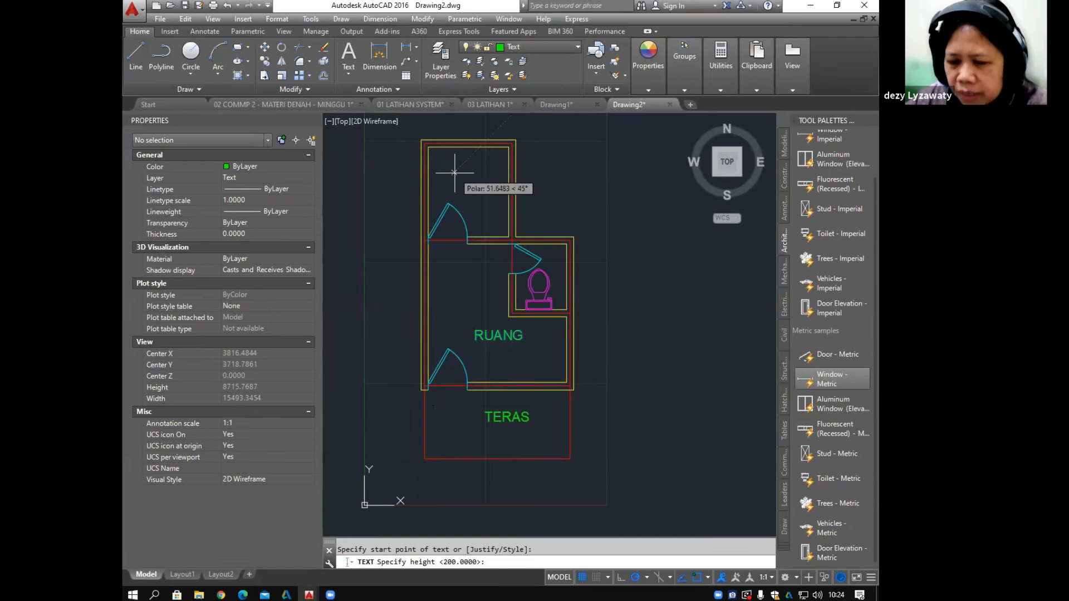
key("Return")
key("Return")
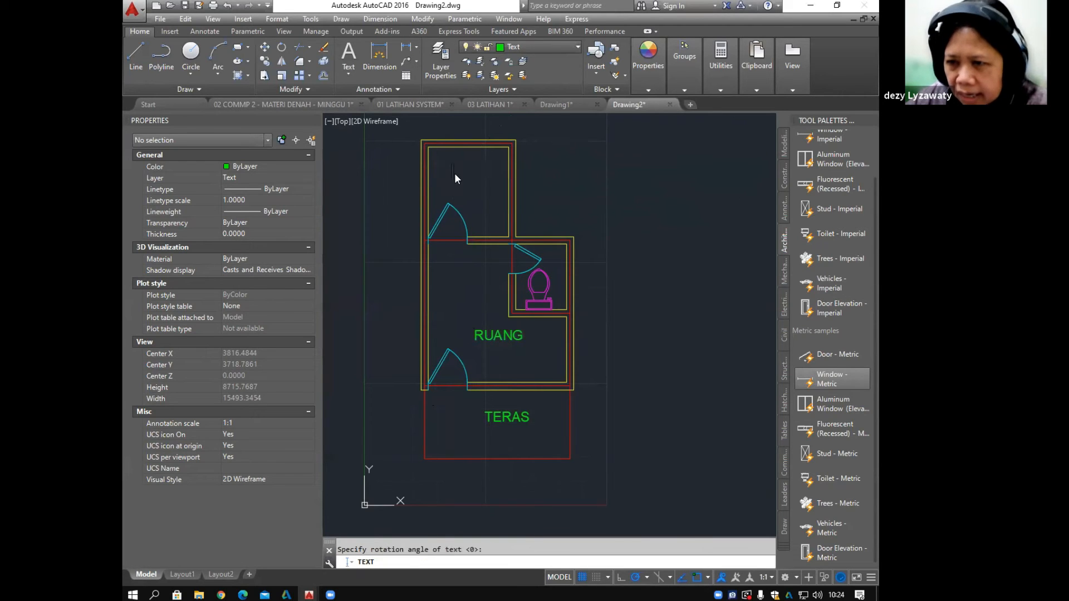
type("GUDANG")
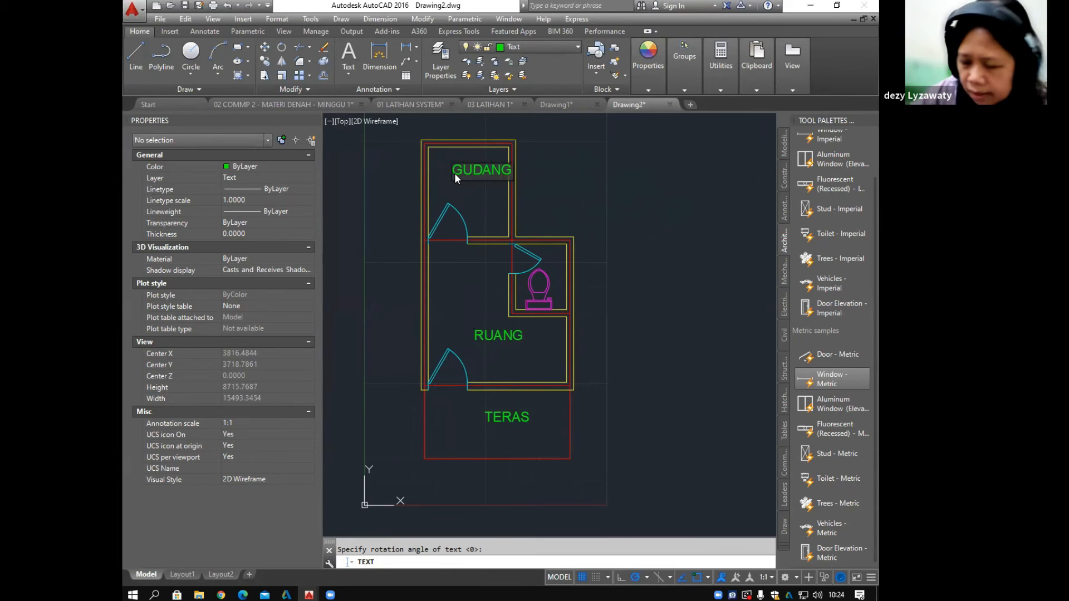
key("Return")
key("Return")
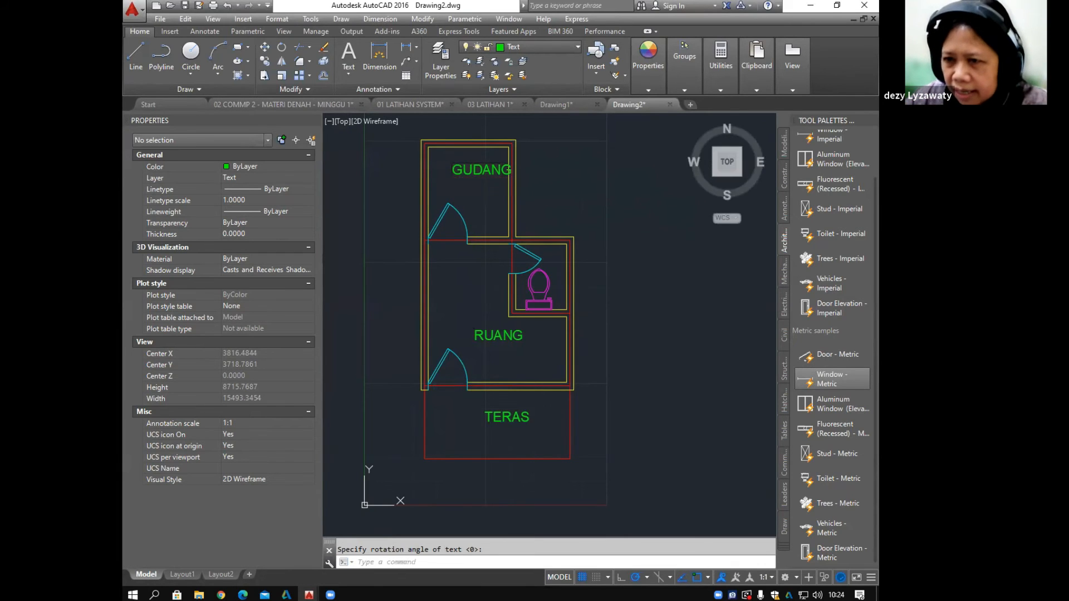
Step: Move the GUDANG label down and left to centre it in its room, and shift the RUANG label down and right above TERAS
left_click(489, 166)
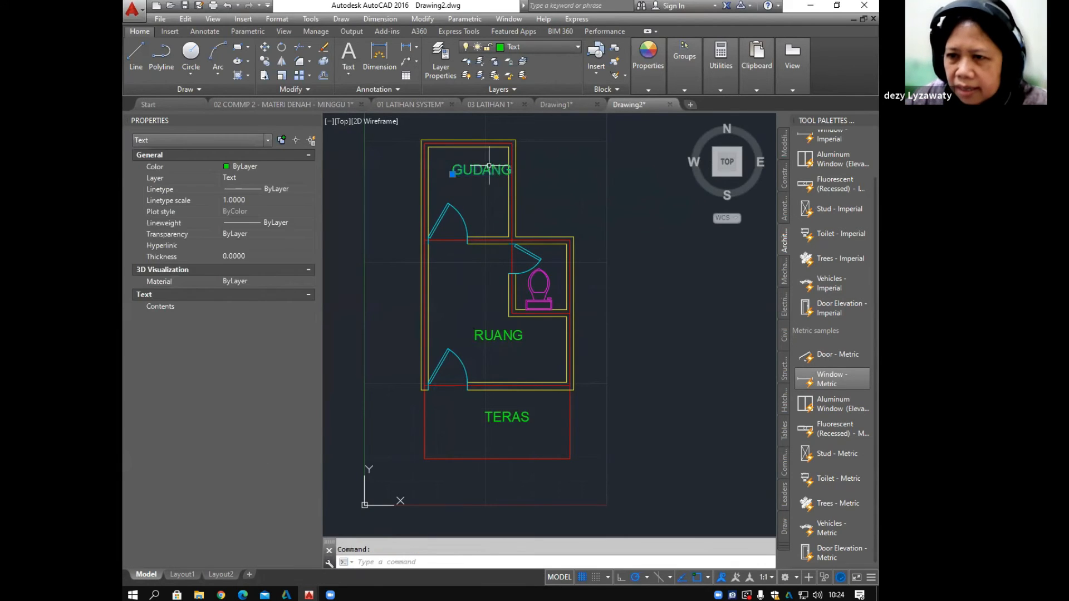
left_click(453, 173)
left_click(441, 186)
left_click(491, 338)
left_click(474, 340)
middle_click_drag(535, 347, 571, 360)
key("Return")
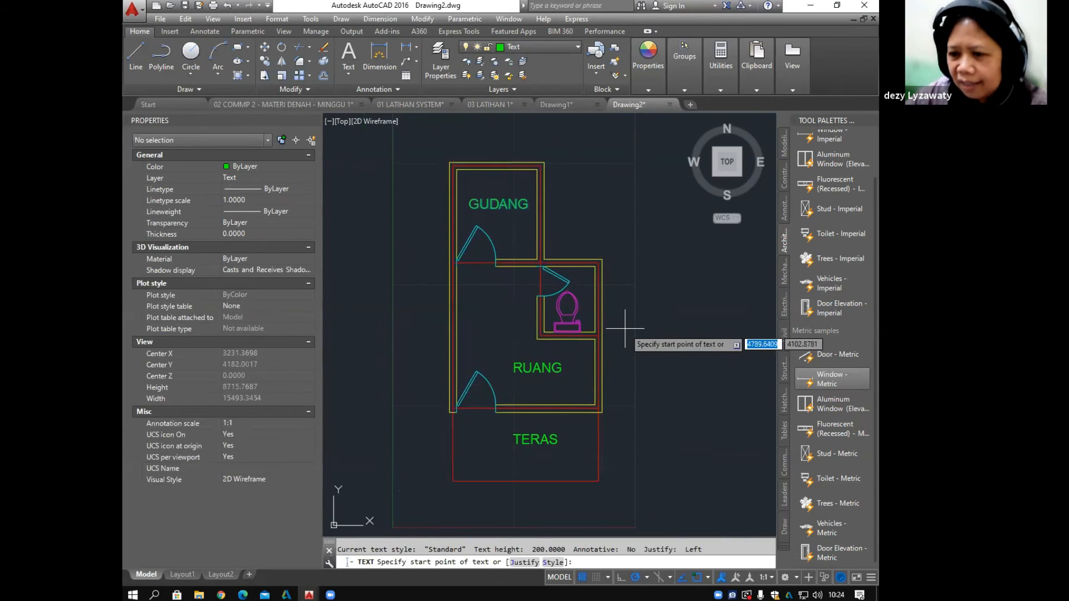
key("Escape")
key("Escape")
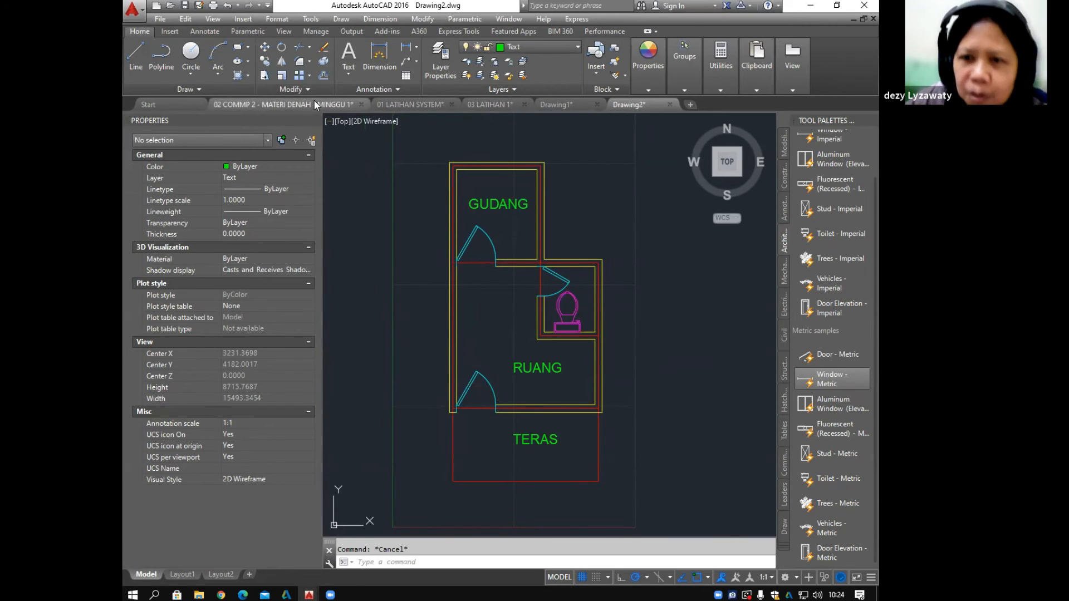
Step: Examine the reference floor plan in 02 COMMP 2 - MATERI DENAH - MINGGU 1 and the exercise plans in 03 LATIHAN 1
left_click(314, 103)
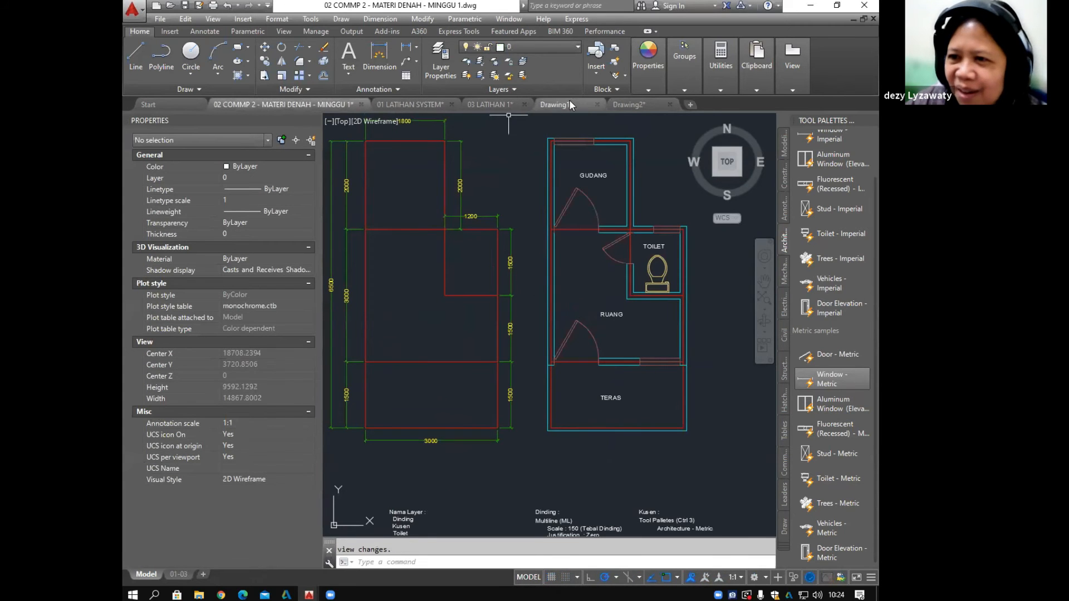
left_click(488, 105)
scroll(537, 262, "down", 5)
scroll(537, 262, "up", 4)
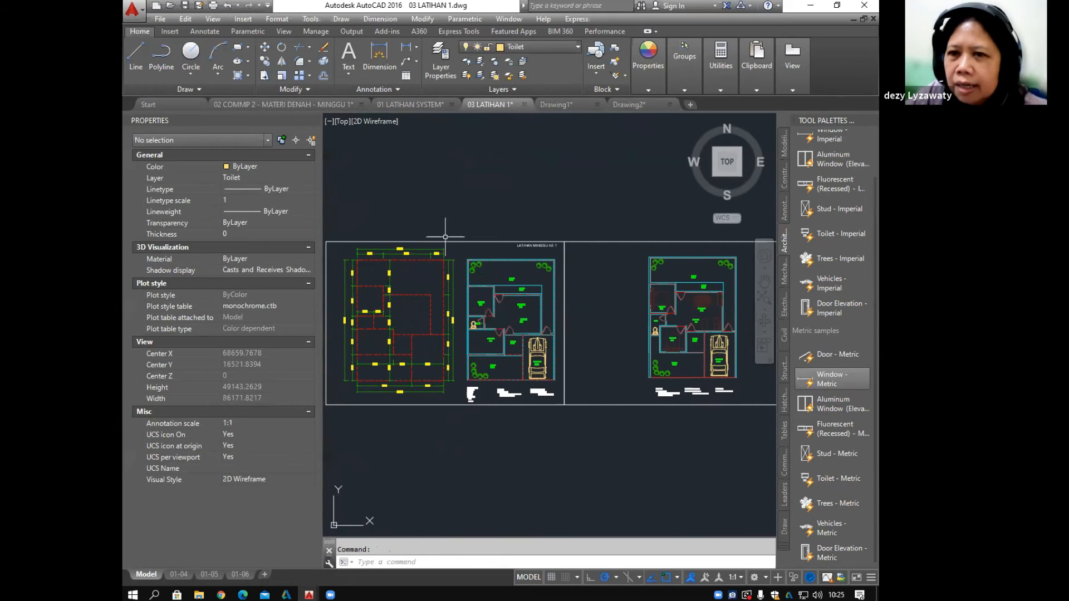
mouse_move(592, 312)
middle_mouse_down()
mouse_move(591, 277)
mouse_move(600, 299)
middle_mouse_up()
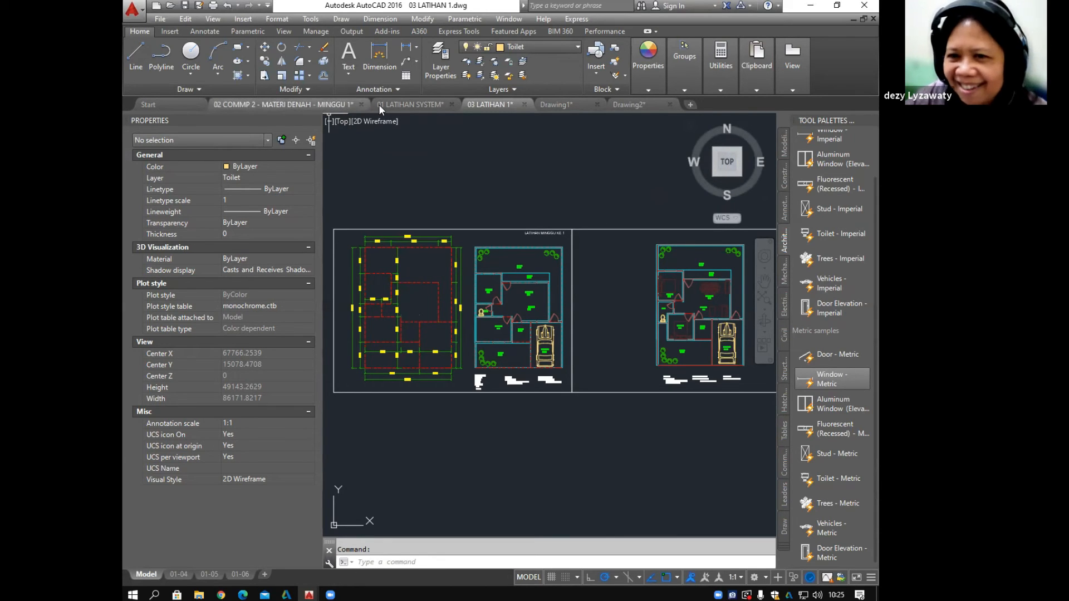
mouse_move(562, 213)
middle_mouse_down()
mouse_move(538, 212)
mouse_move(559, 202)
middle_mouse_up()
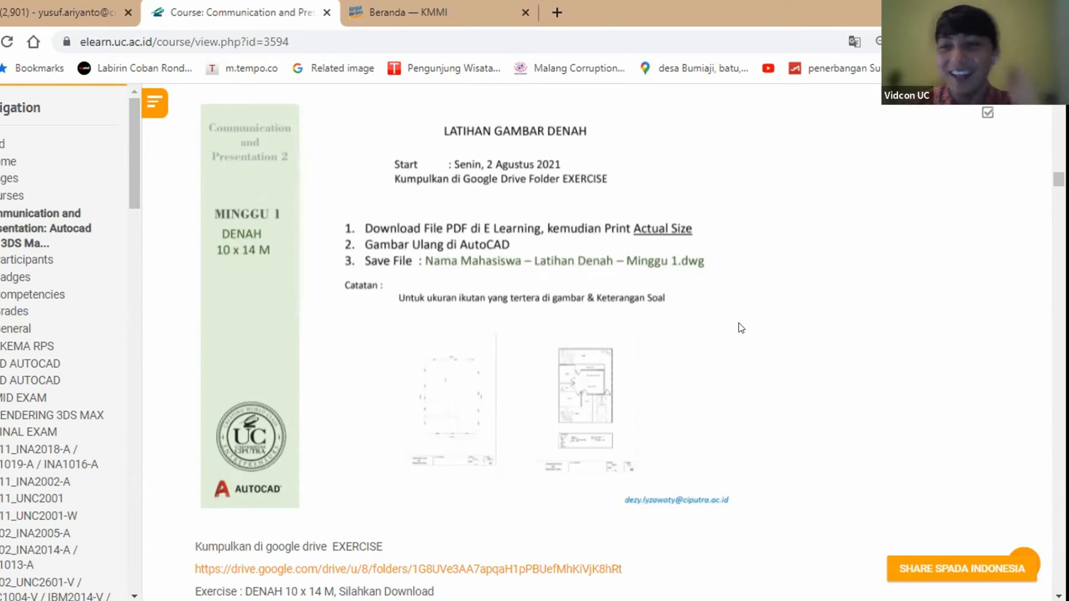
Step: On the browser's e-learning course page, read the LATIHAN GAMBAR DENAH instructions and look over the DENAH 10 x 14 M exercise files and tutorial
scroll(740, 327, "down", 1)
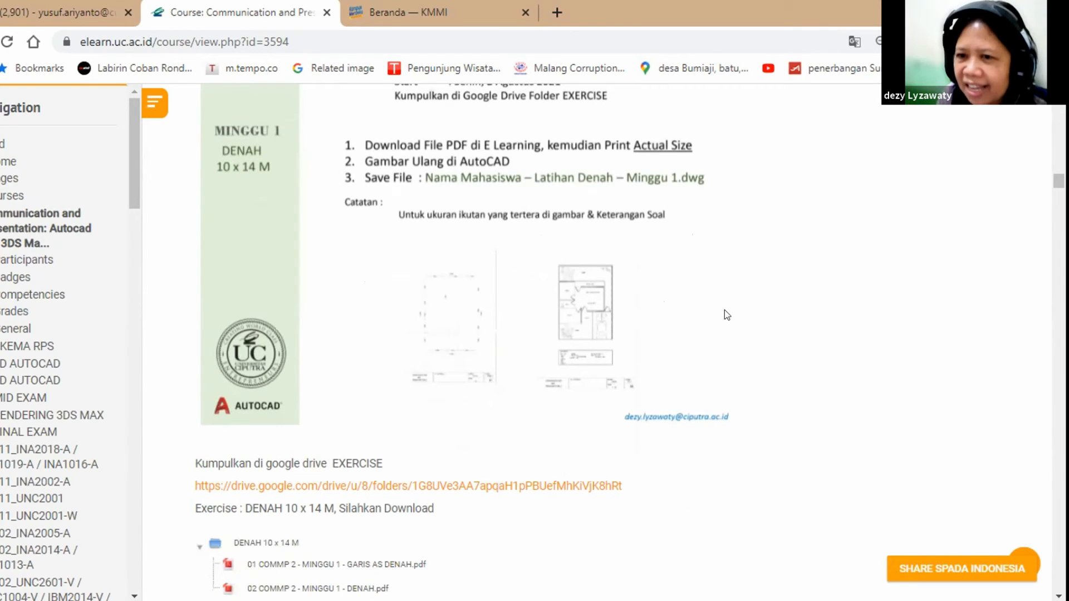
scroll(763, 338, "down", 1)
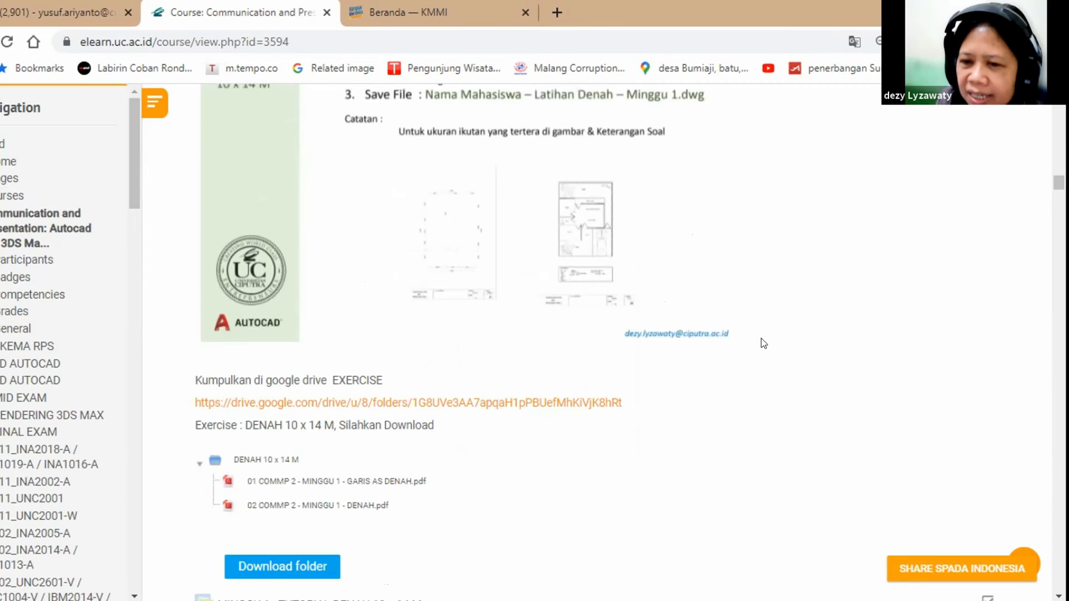
scroll(763, 343, "up", 1)
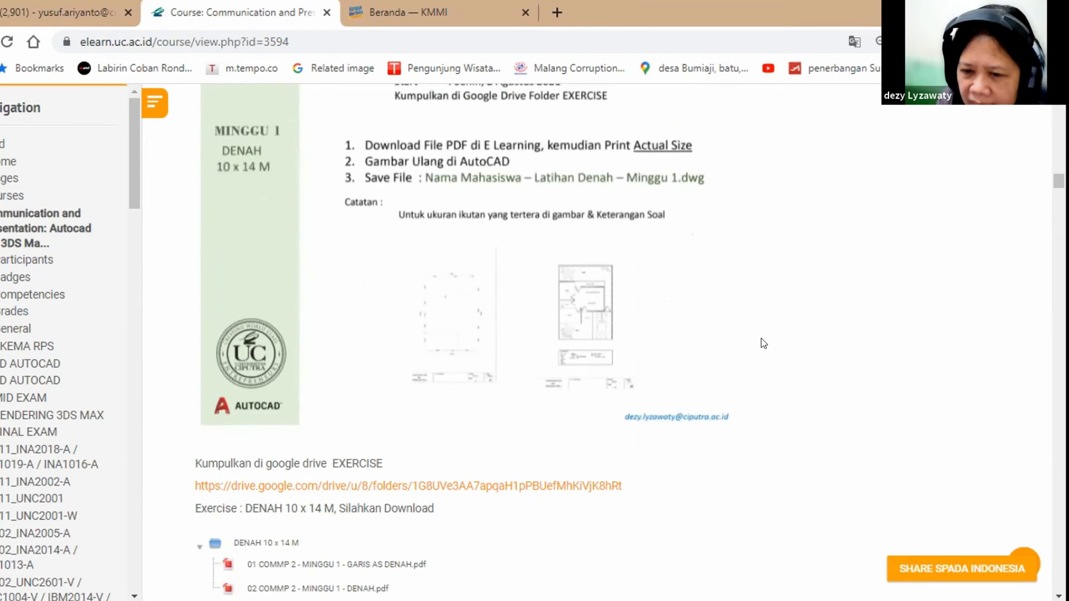
scroll(760, 338, "down", 1)
scroll(556, 362, "down", 1)
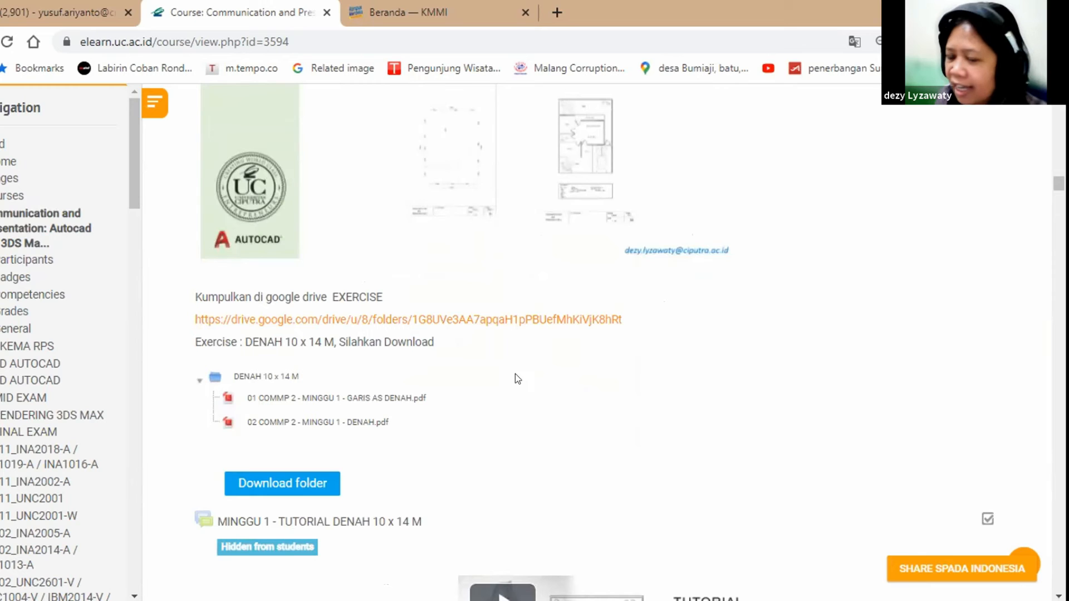
scroll(535, 359, "down", 1)
scroll(696, 300, "down", 1)
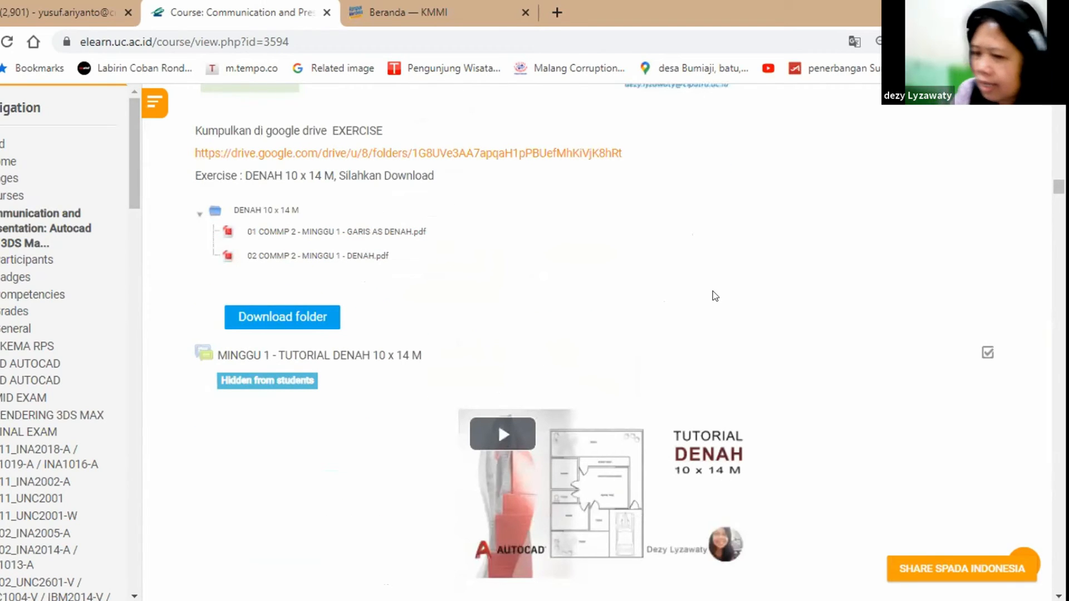
scroll(734, 298, "up", 1)
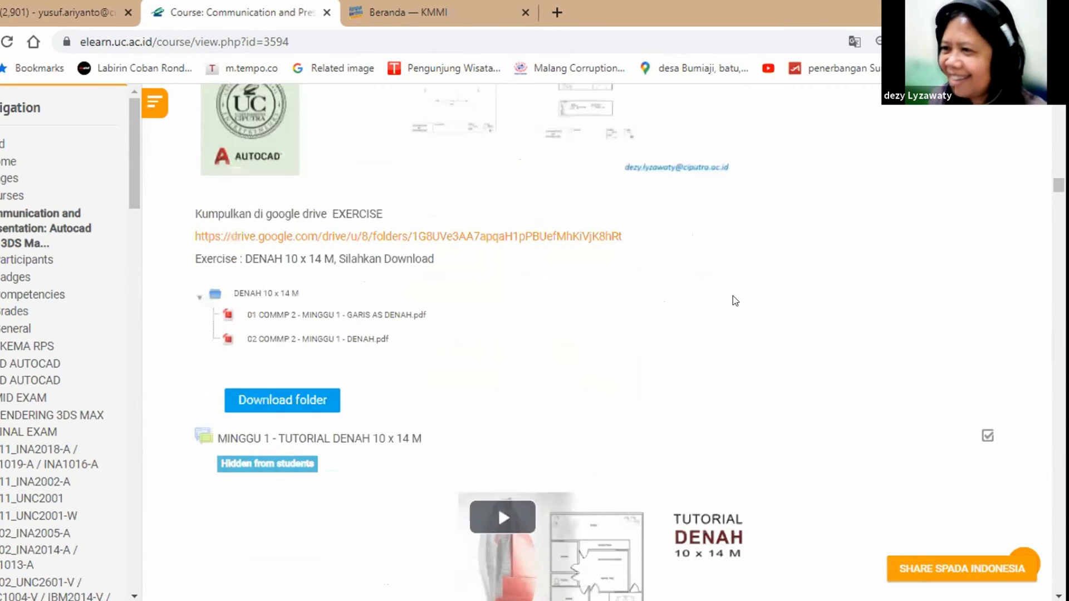
scroll(733, 298, "up", 1)
scroll(733, 298, "up", 1)
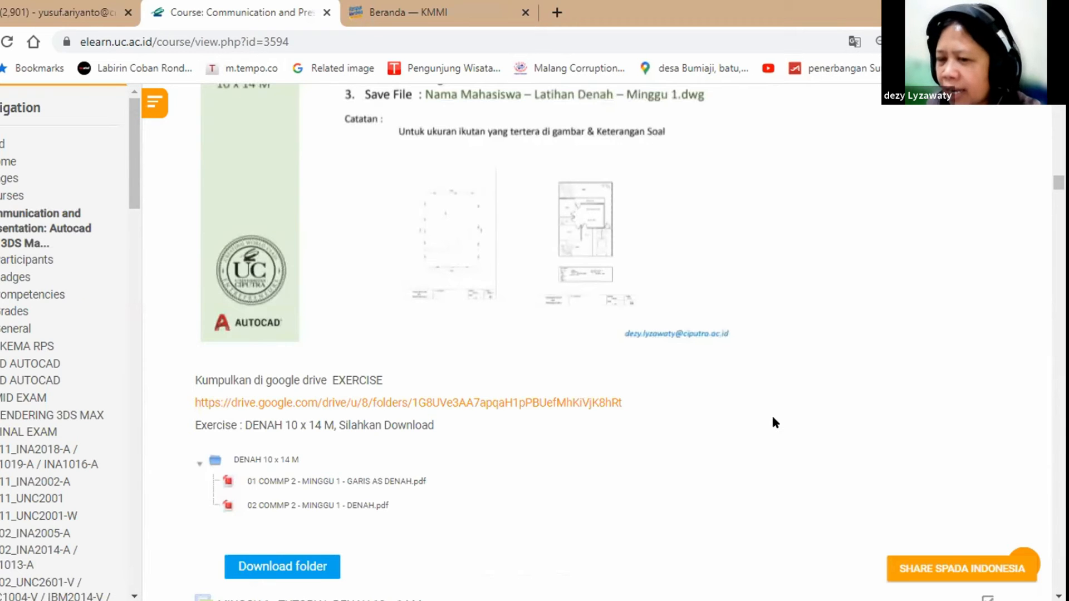
scroll(773, 417, "up", 2)
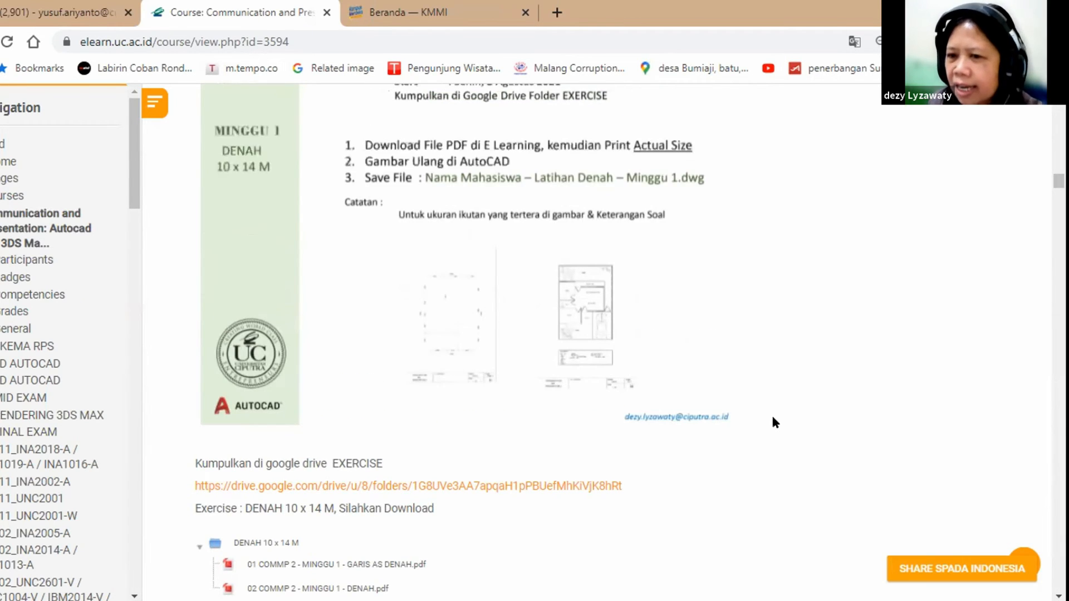